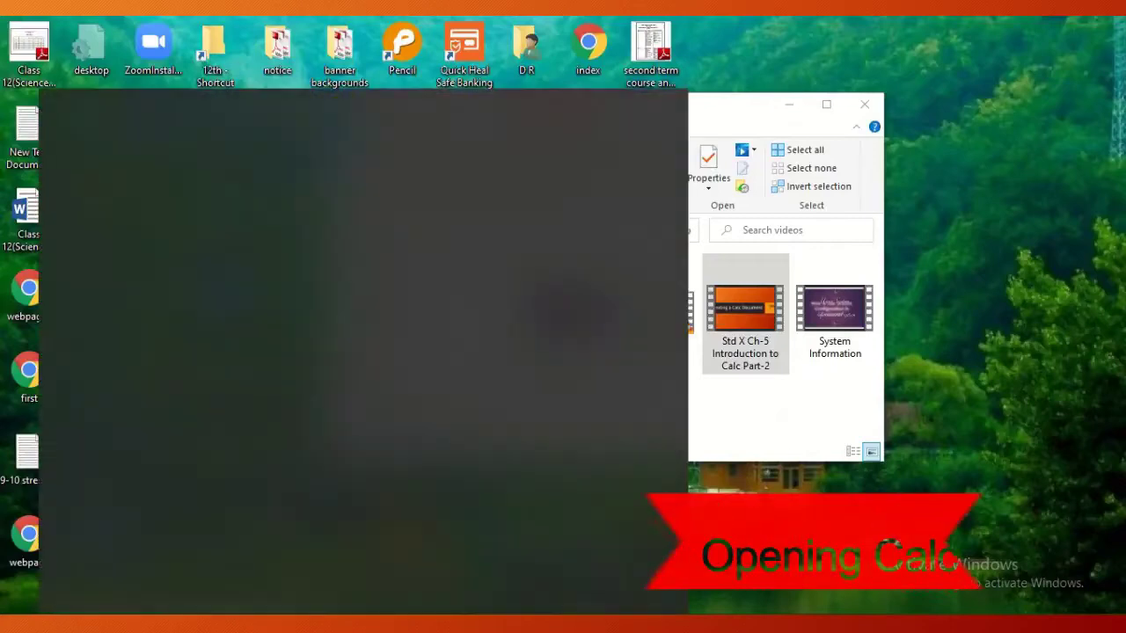
- Launch OpenOffice Calc from a Start menu search for 'calc' to open a blank workbook
type("calc")
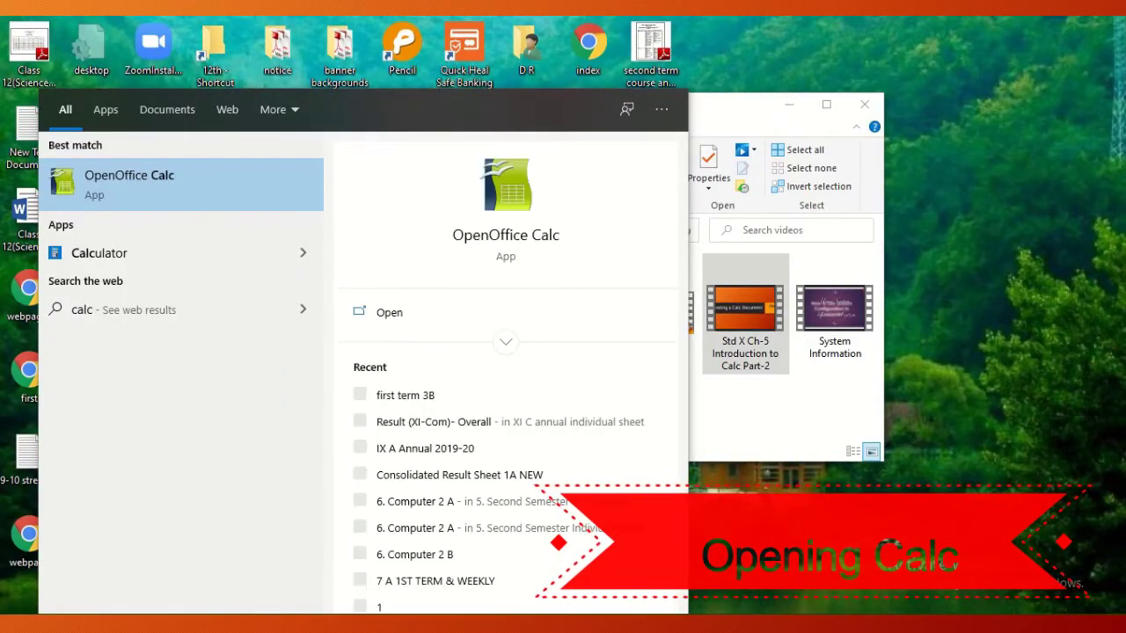
left_click(155, 179)
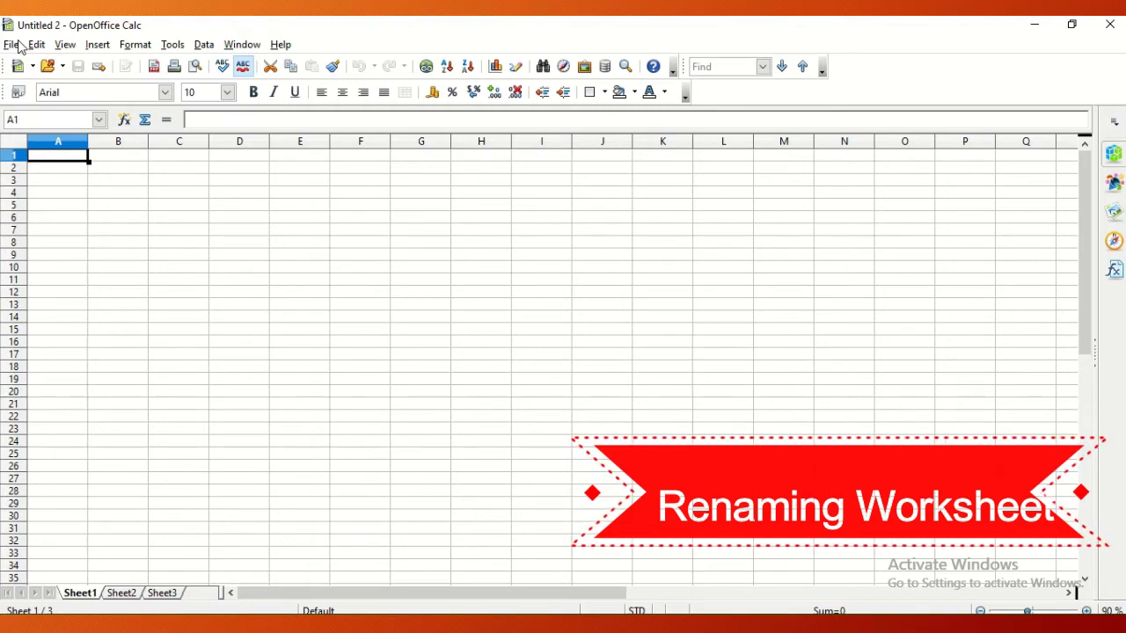
- Rename Sheet1 to 'first'
right_click(96, 595)
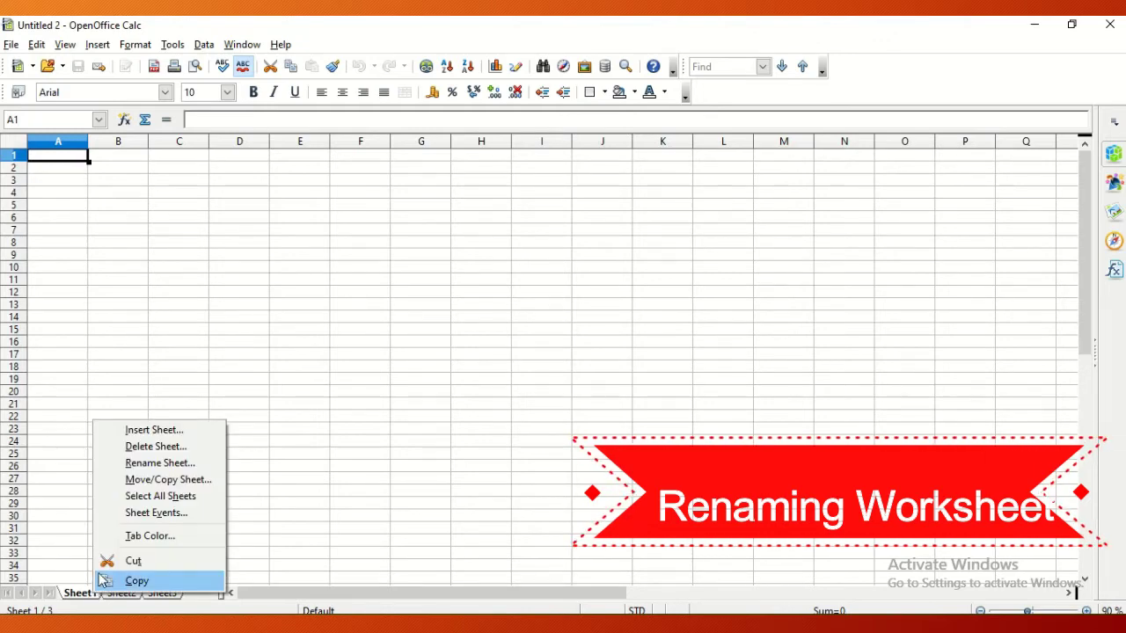
left_click(147, 464)
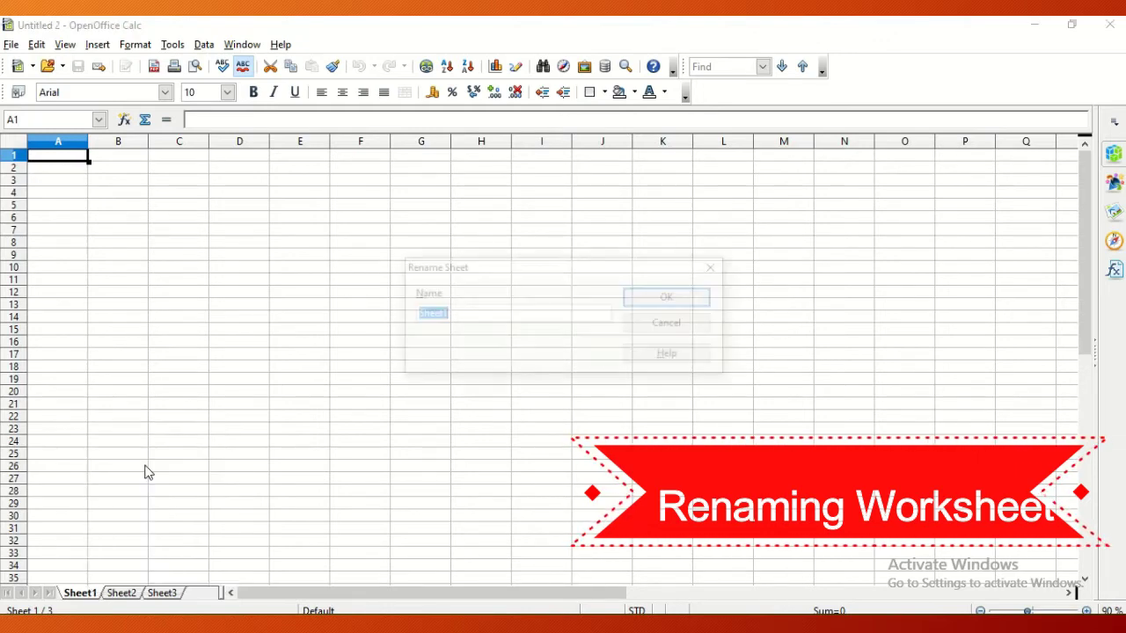
type("first")
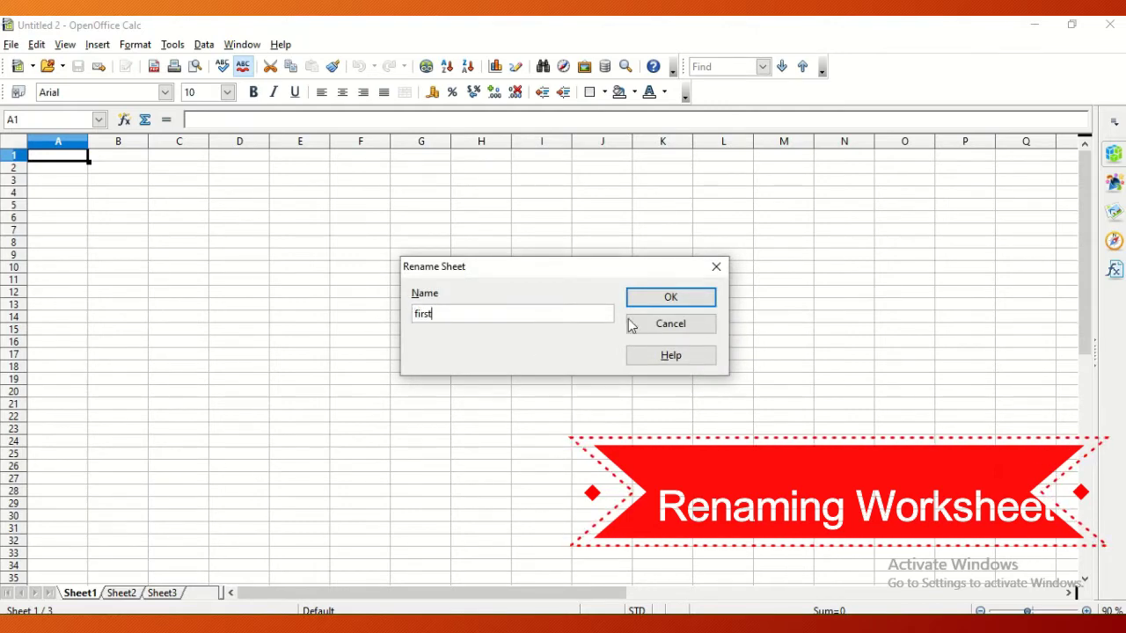
left_click(651, 299)
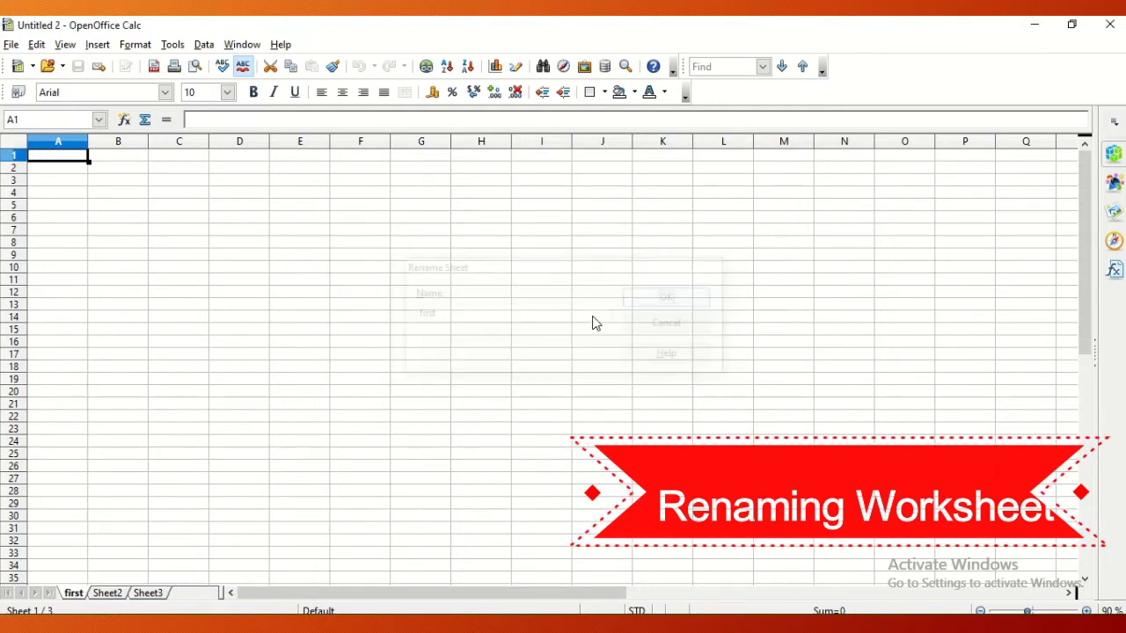
- Open the Format > Sheet > Rename dialog and close it without changing the name
left_click(128, 42)
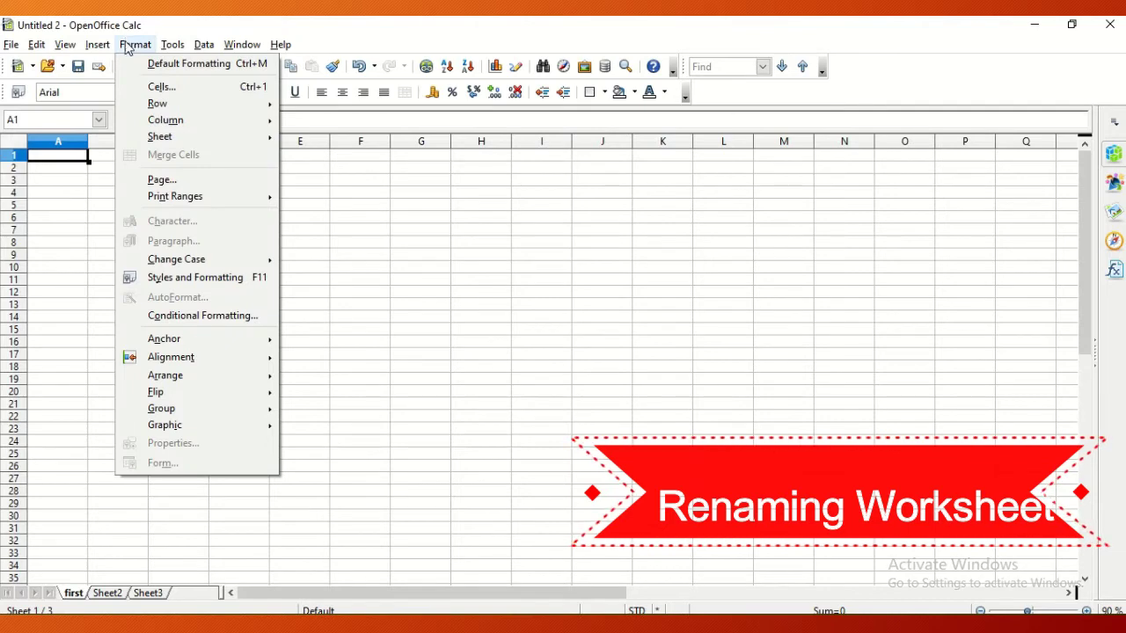
mouse_move(182, 141)
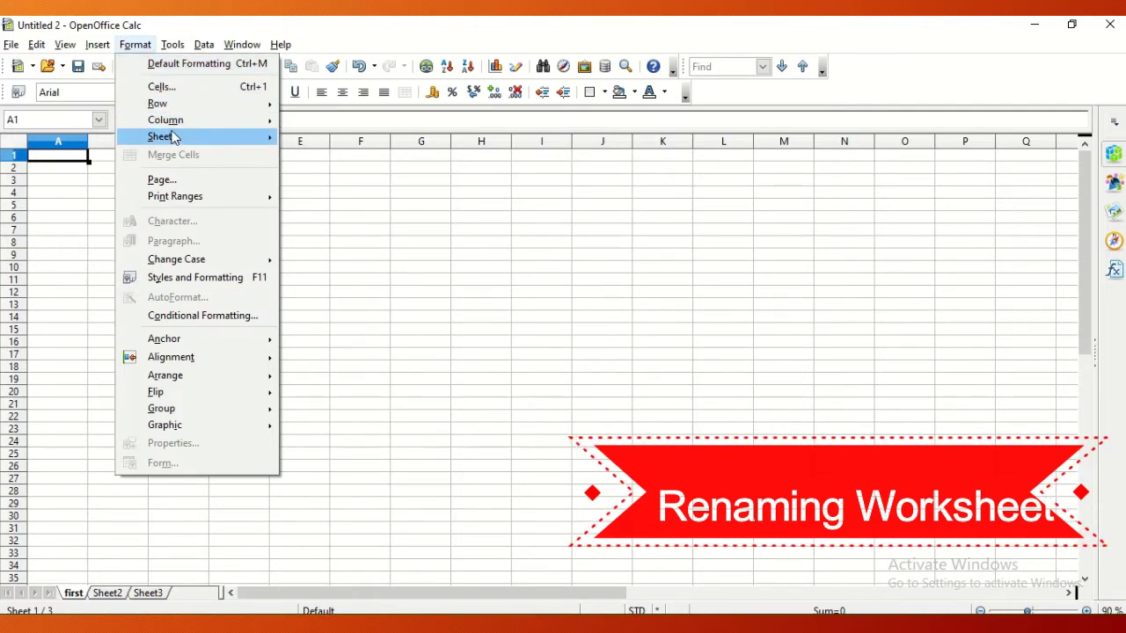
left_click(309, 136)
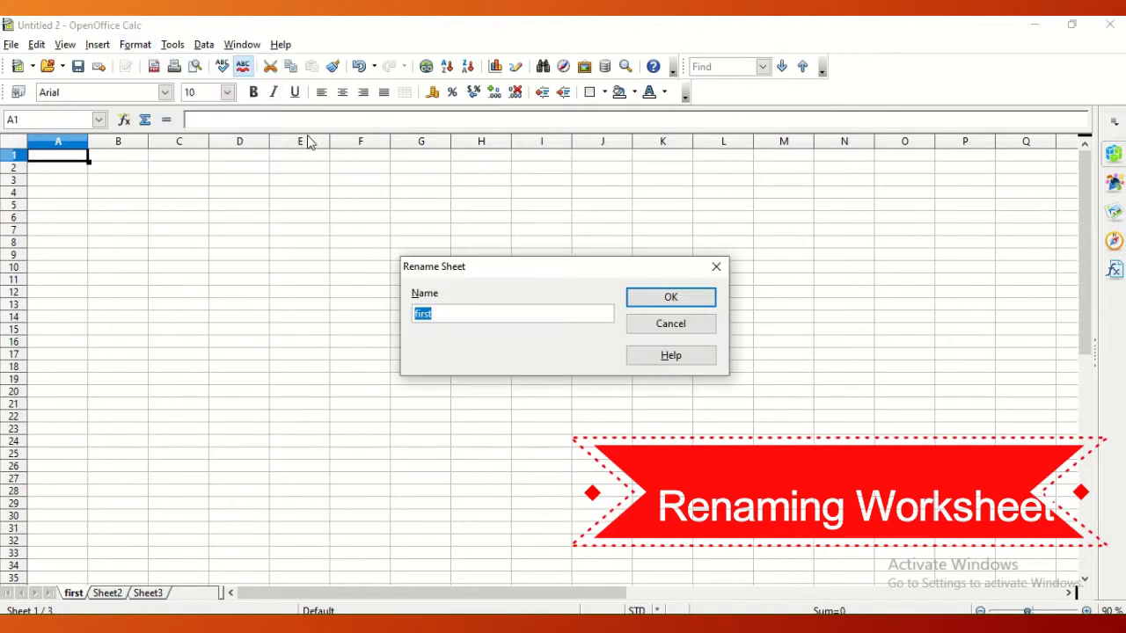
left_click(716, 266)
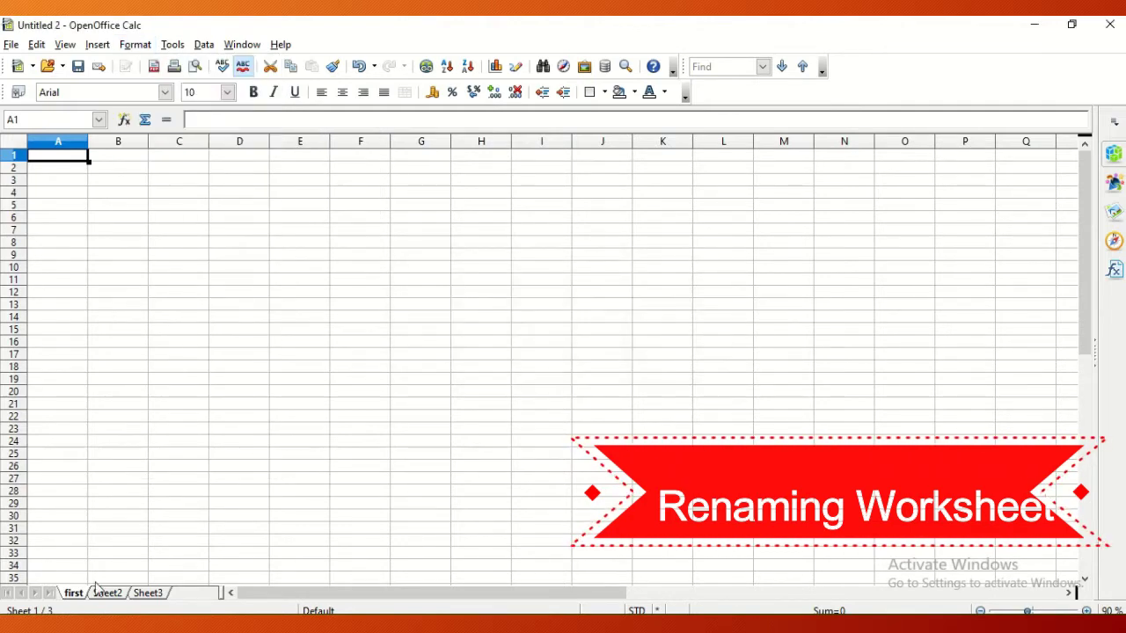
- Rename Sheet2 to 'second' from the Format > Sheet menu
left_click(138, 50)
mouse_move(154, 105)
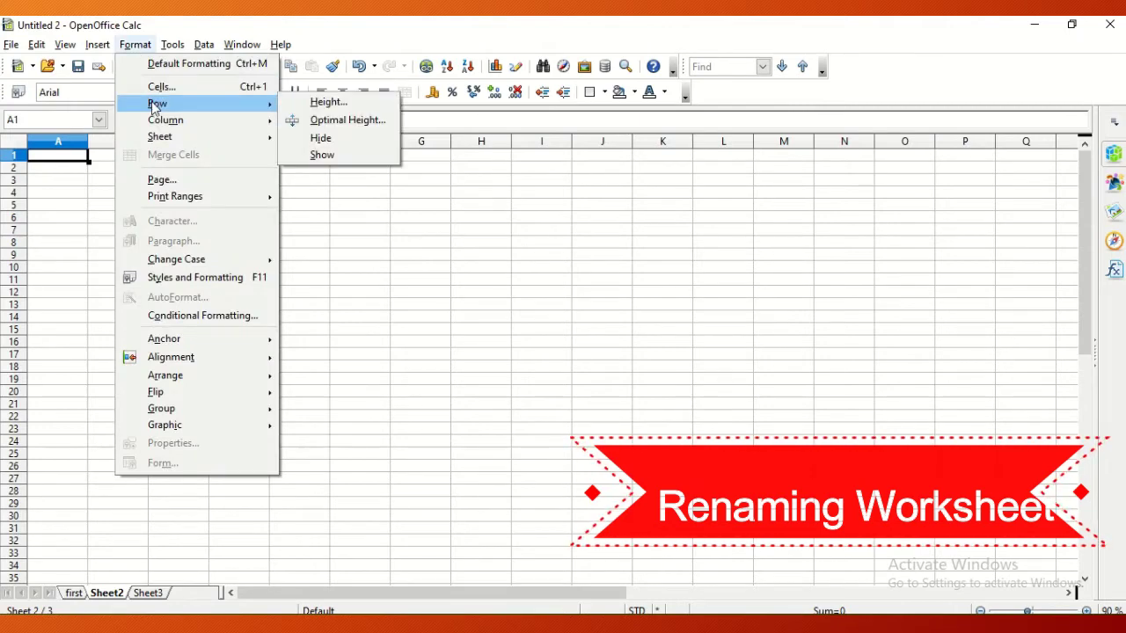
mouse_move(163, 137)
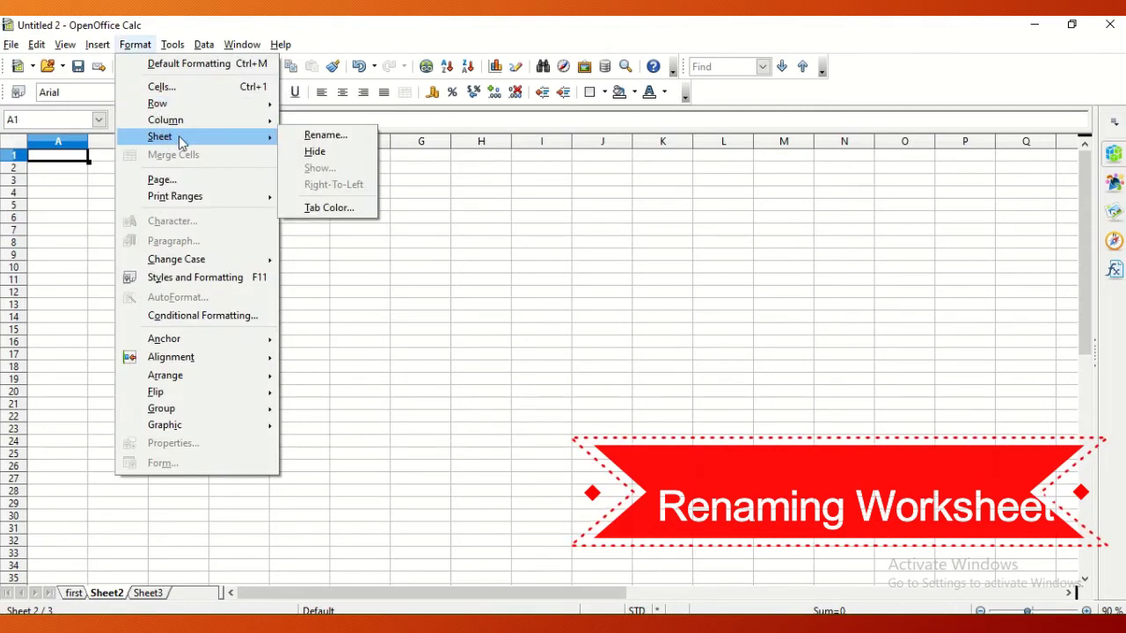
left_click(324, 138)
type("second")
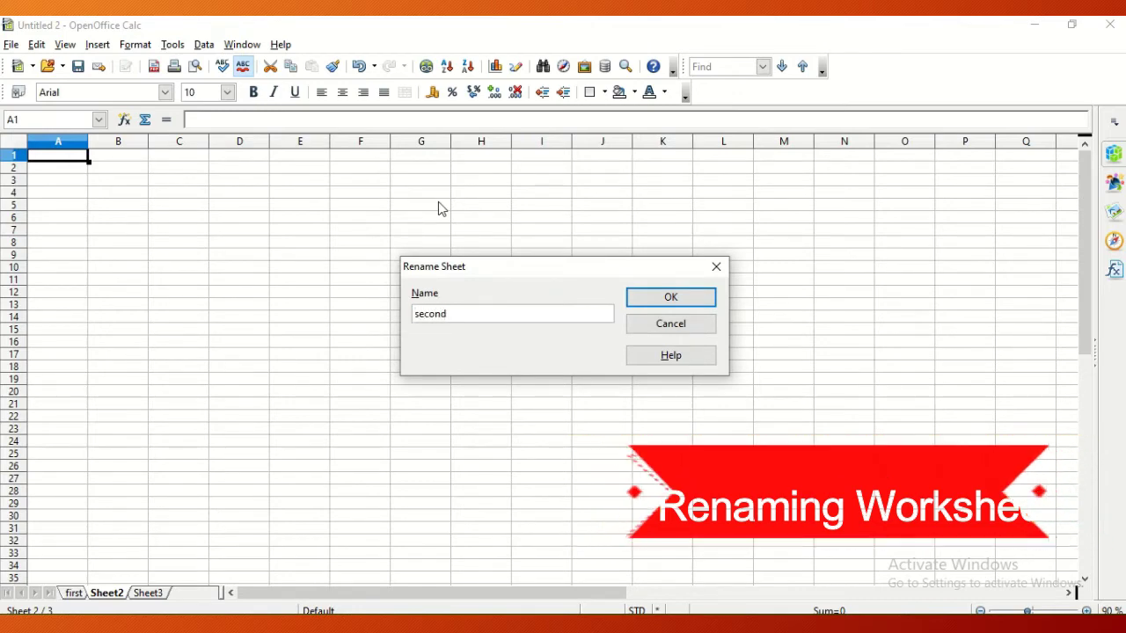
key("Return")
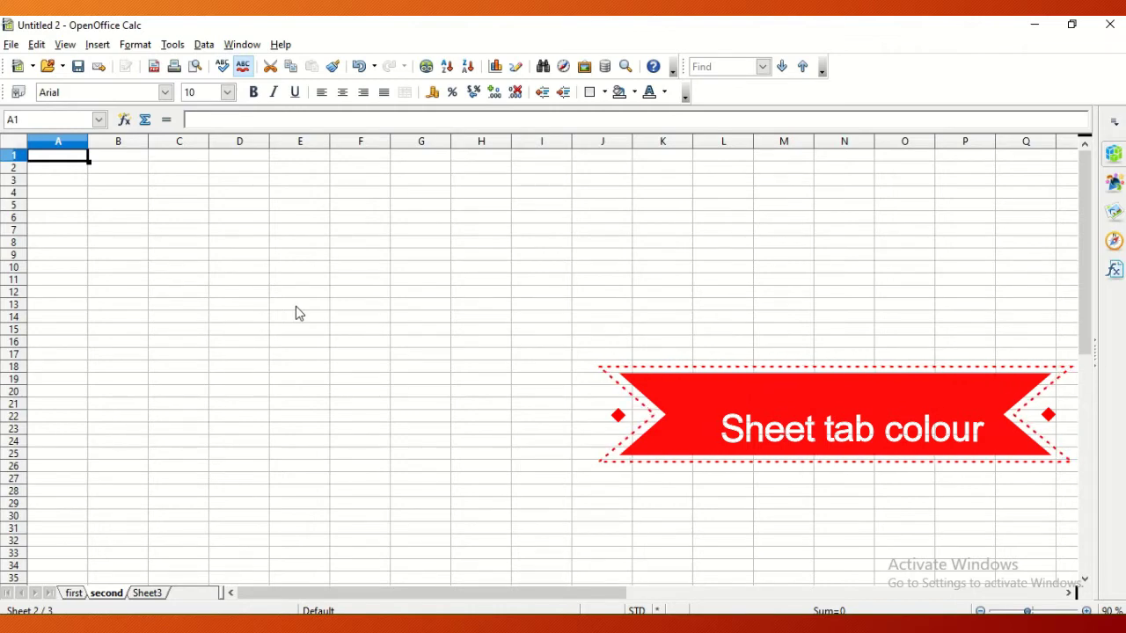
- Colour the 'first' sheet tab Yellow 2
right_click(77, 594)
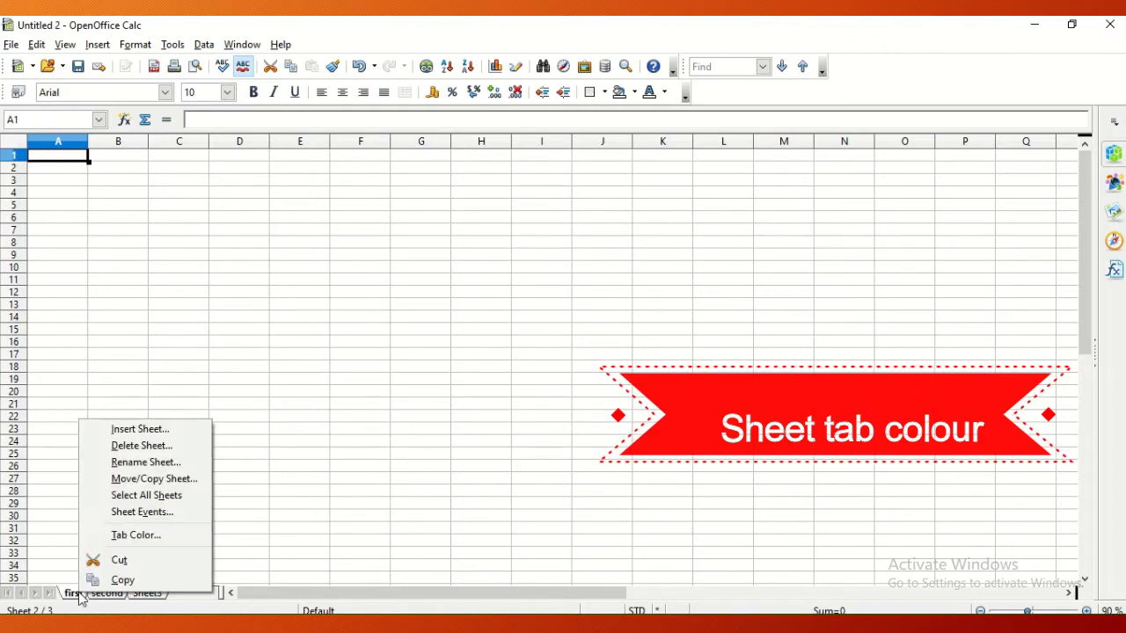
left_click(132, 535)
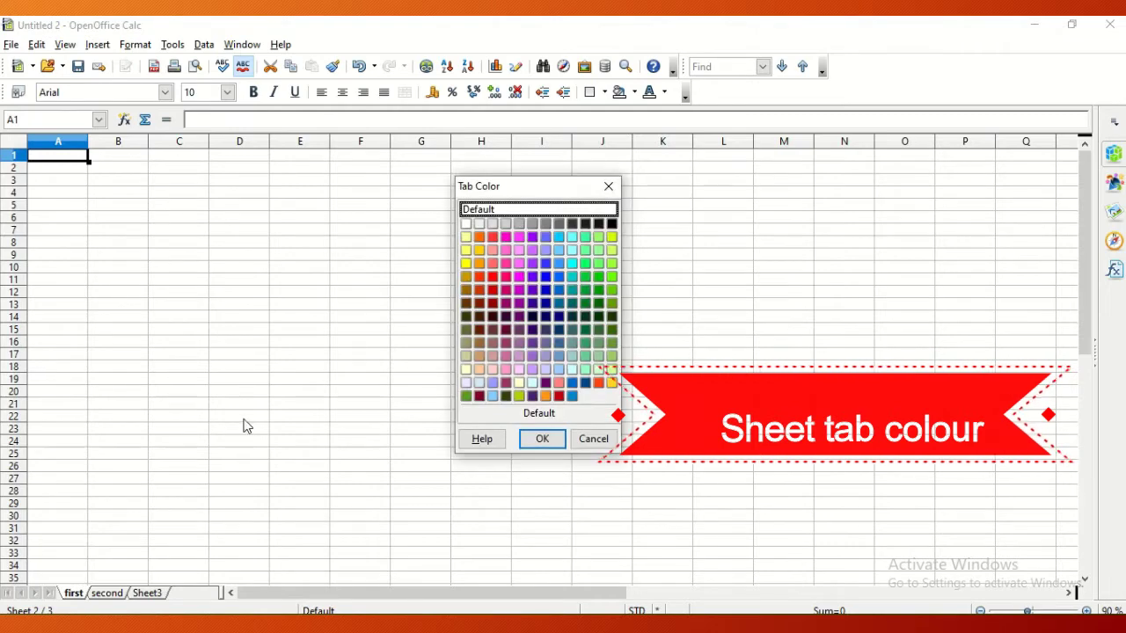
left_click(466, 264)
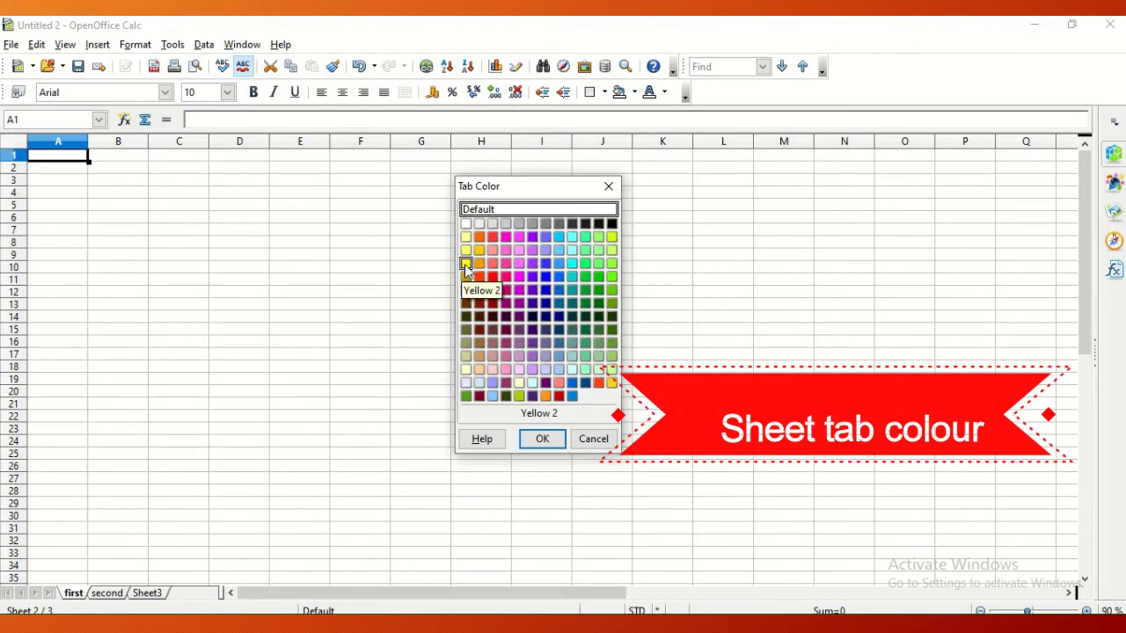
left_click(536, 440)
- Colour the 'second' sheet tab cyan, then show Sheet3
right_click(95, 596)
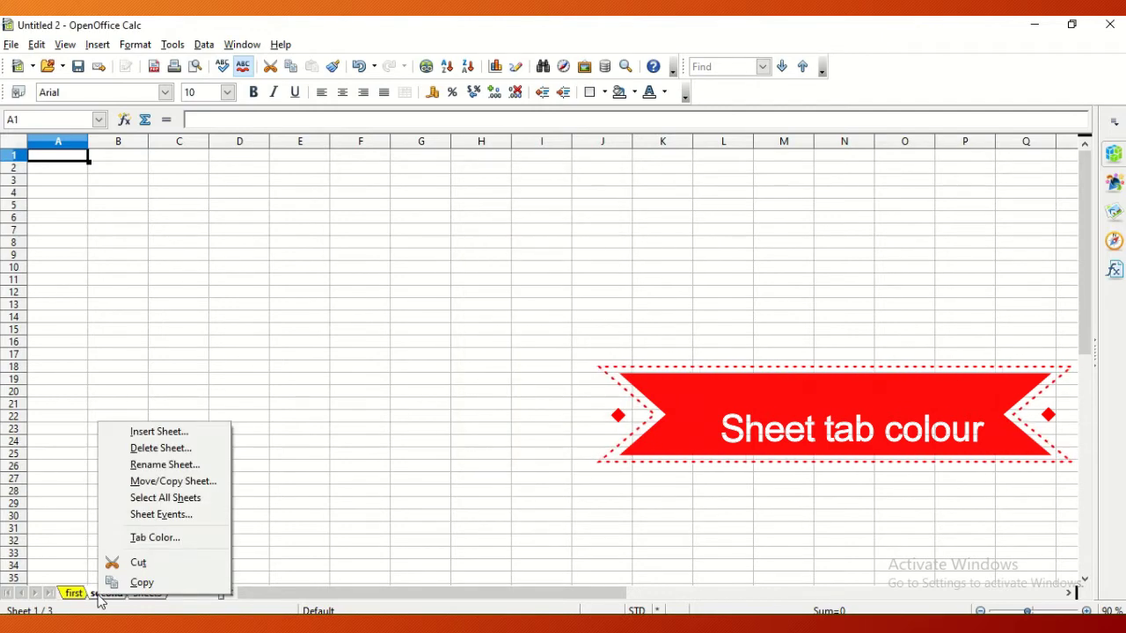
left_click(138, 537)
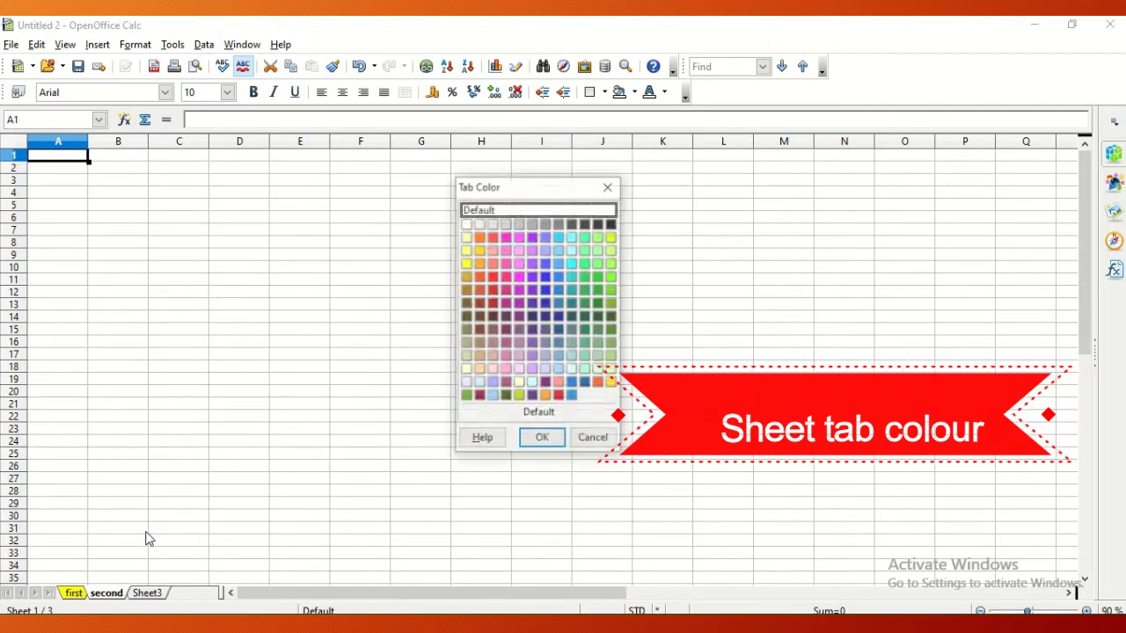
left_click(571, 251)
left_click(539, 439)
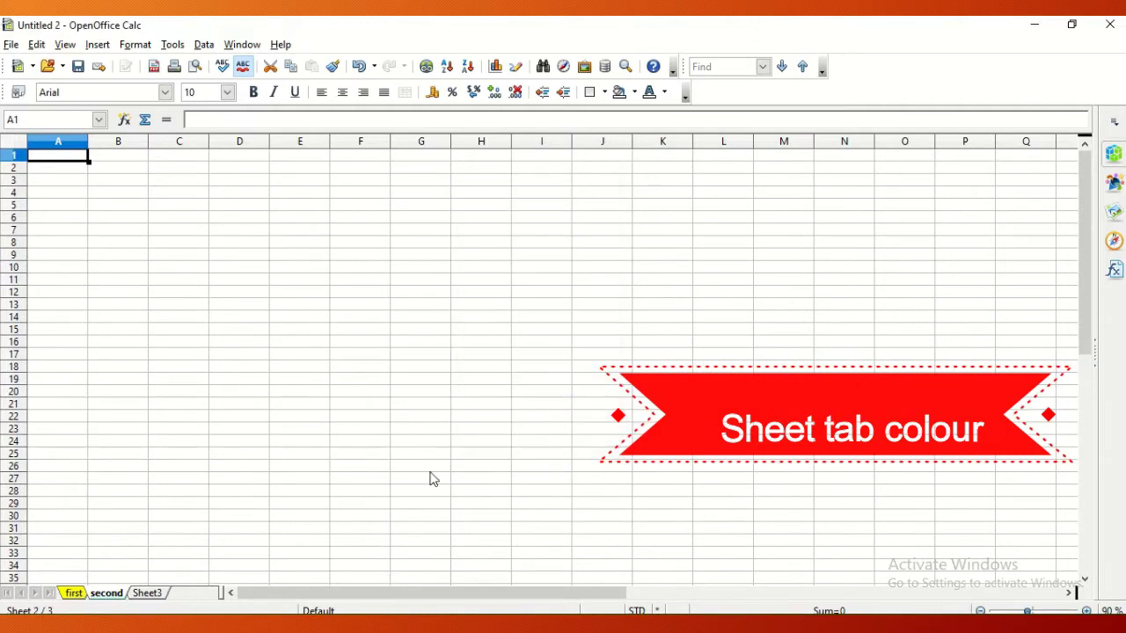
left_click(151, 593)
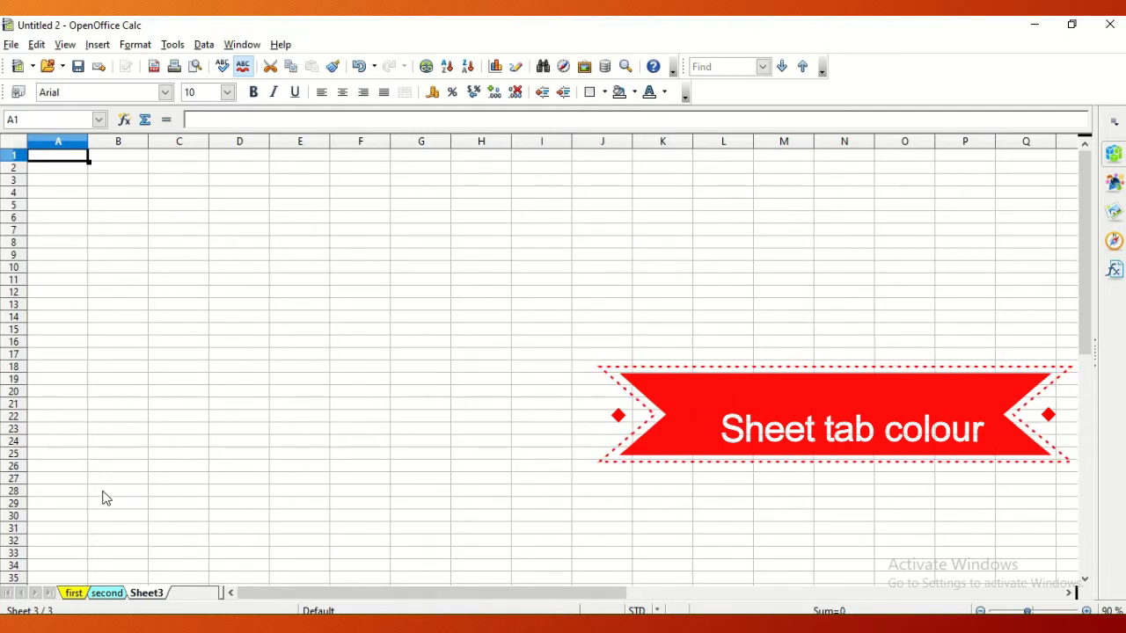
- Insert one new sheet named 'fourth' after Sheet3
right_click(153, 596)
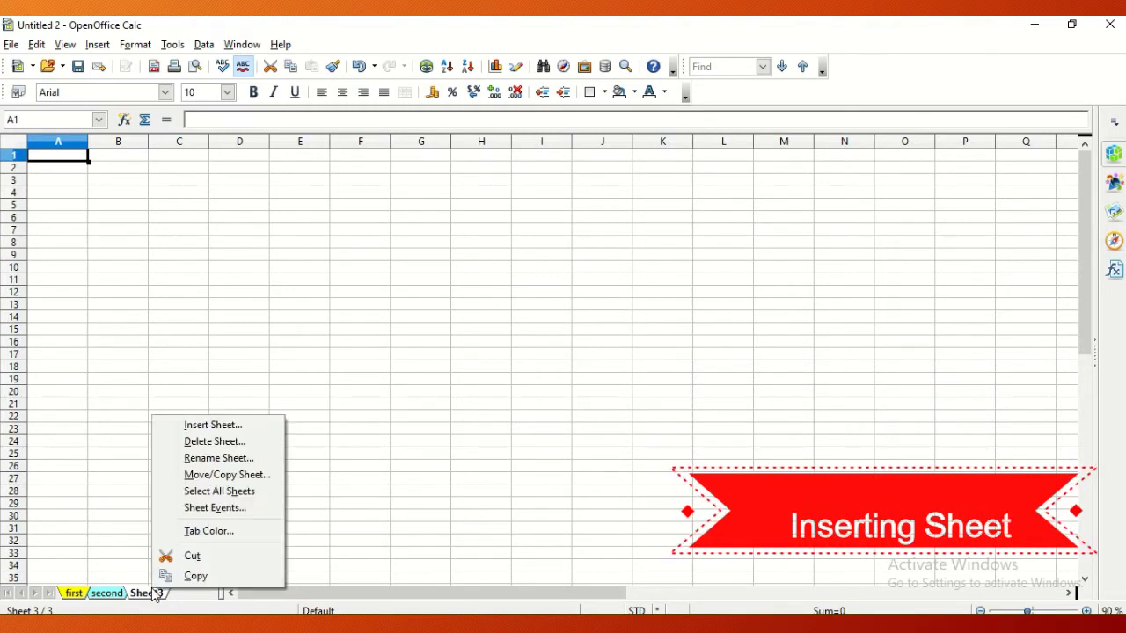
left_click(214, 427)
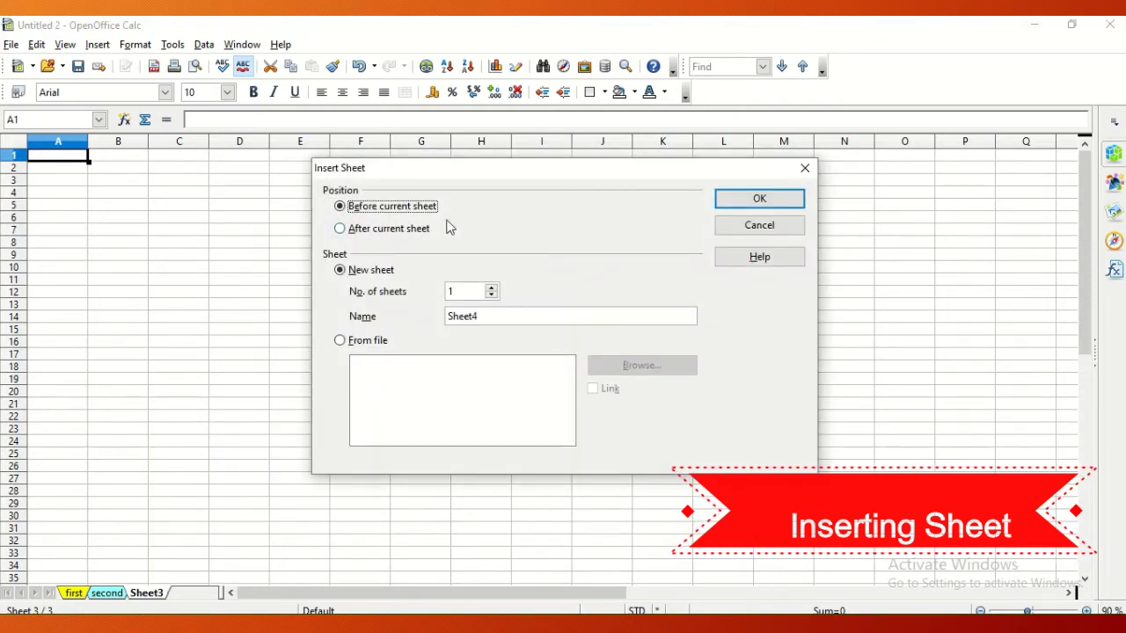
left_click(385, 229)
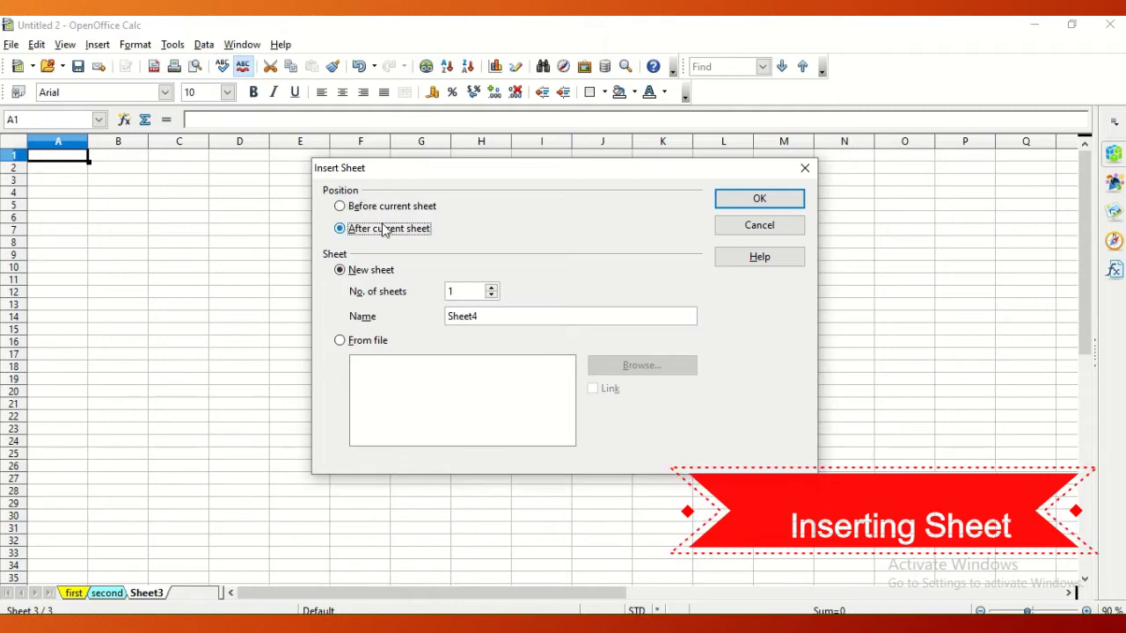
left_click(492, 289)
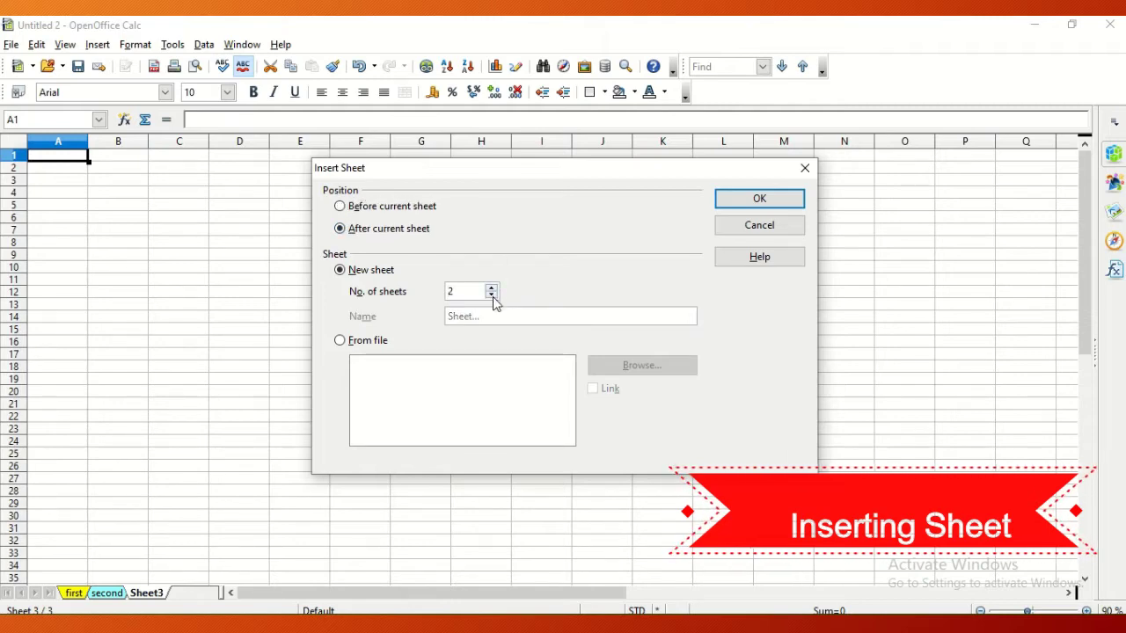
left_click(492, 296)
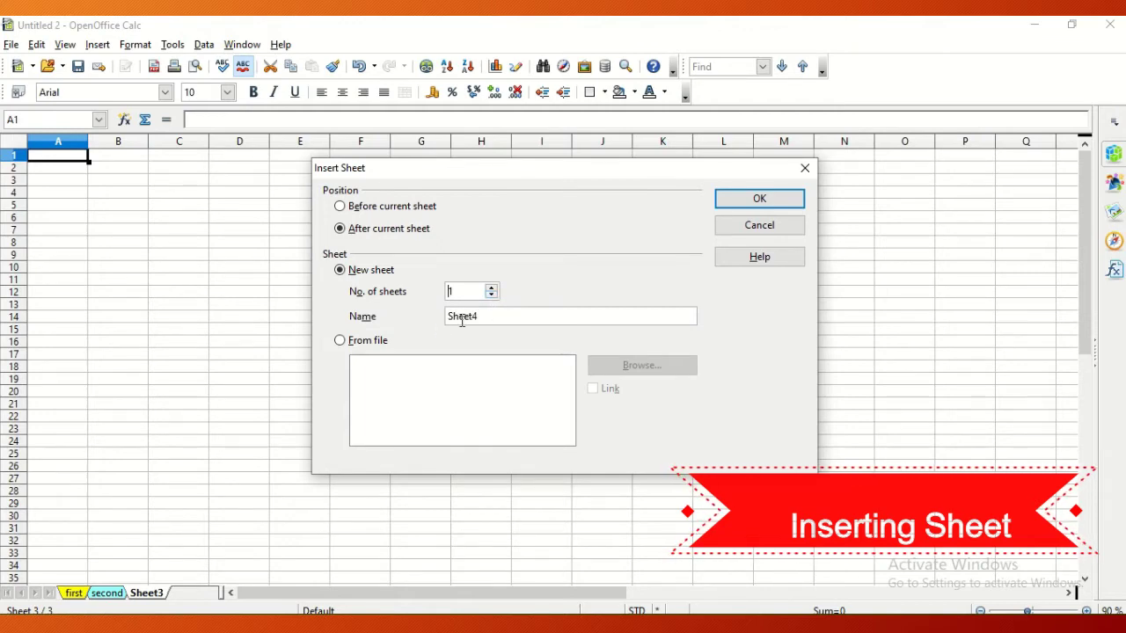
left_click_drag(497, 316, 444, 322)
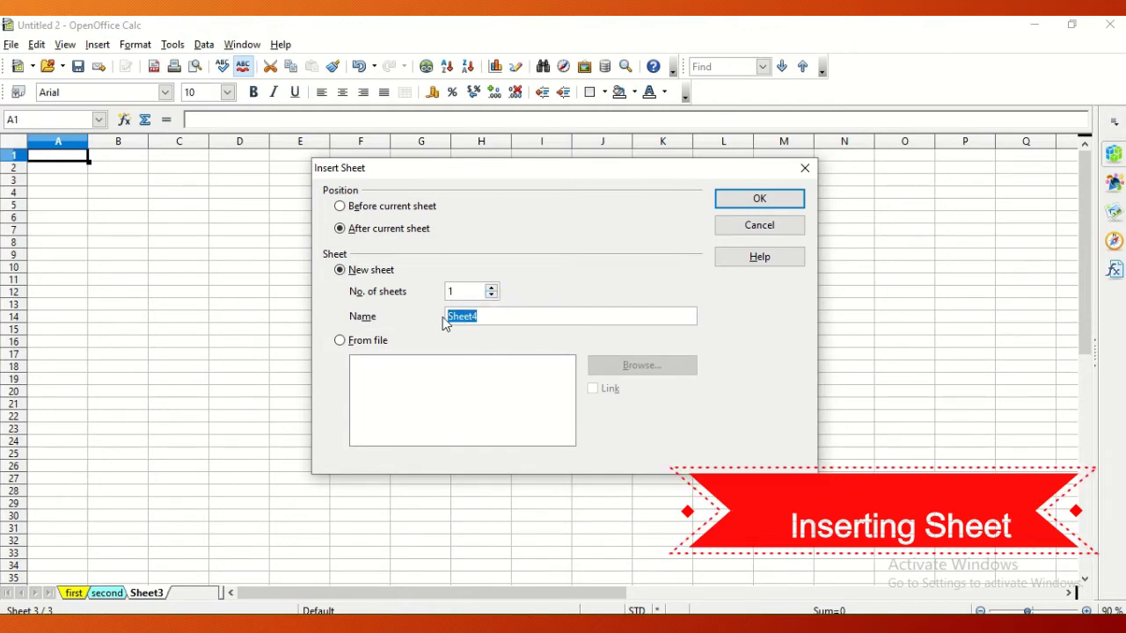
type("fourth")
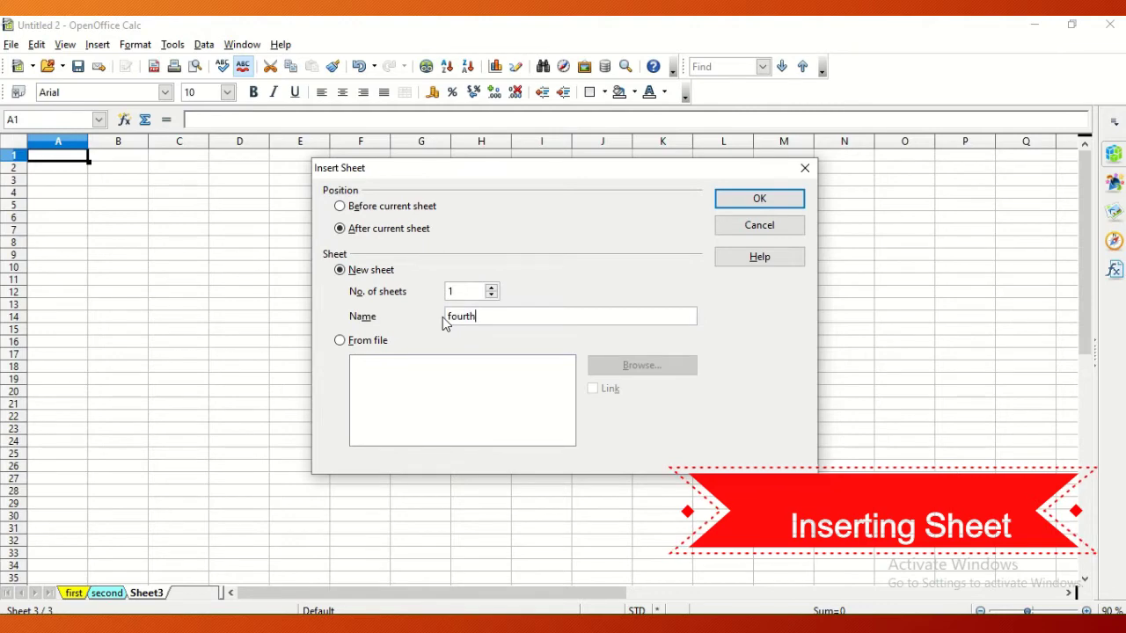
left_click(724, 201)
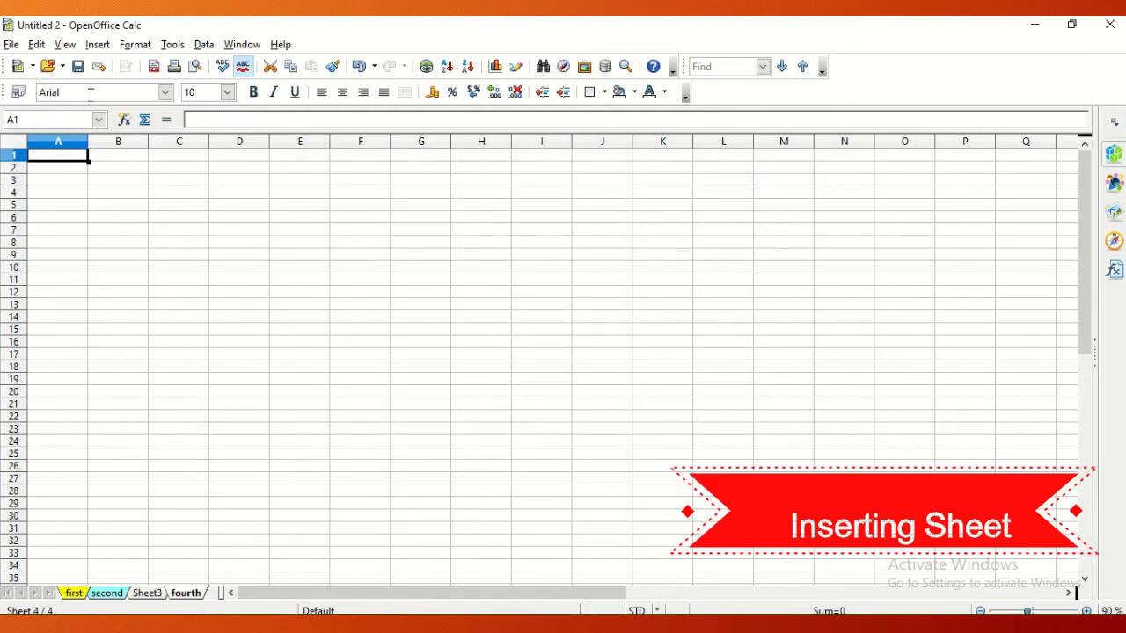
- Insert a new sheet named 'fifth' after the current 'fourth' sheet
left_click(96, 46)
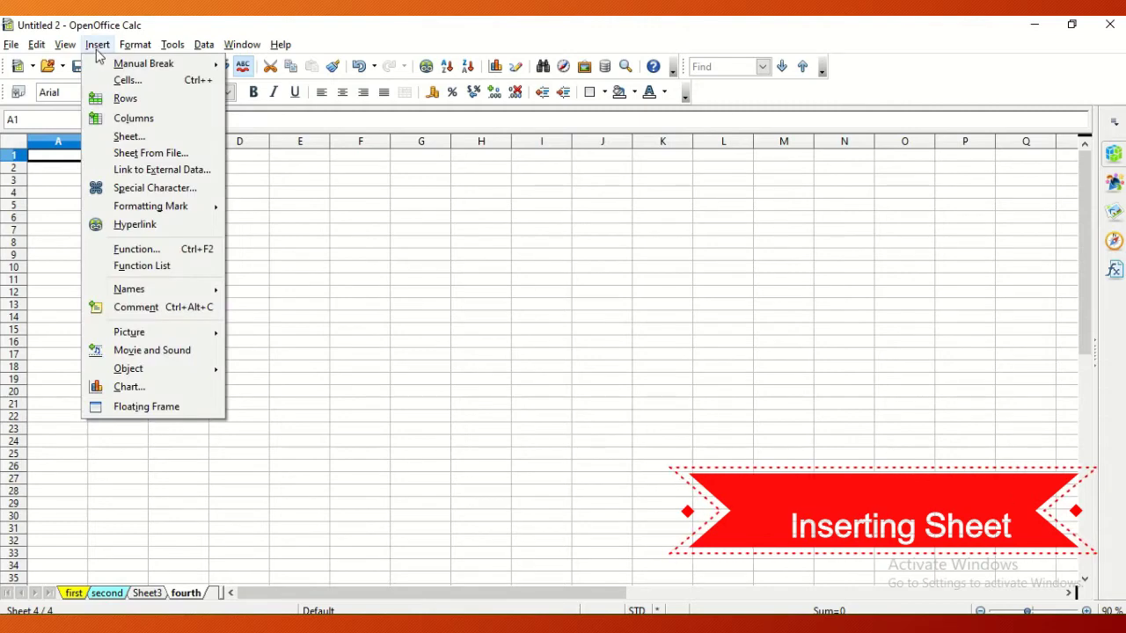
left_click(147, 139)
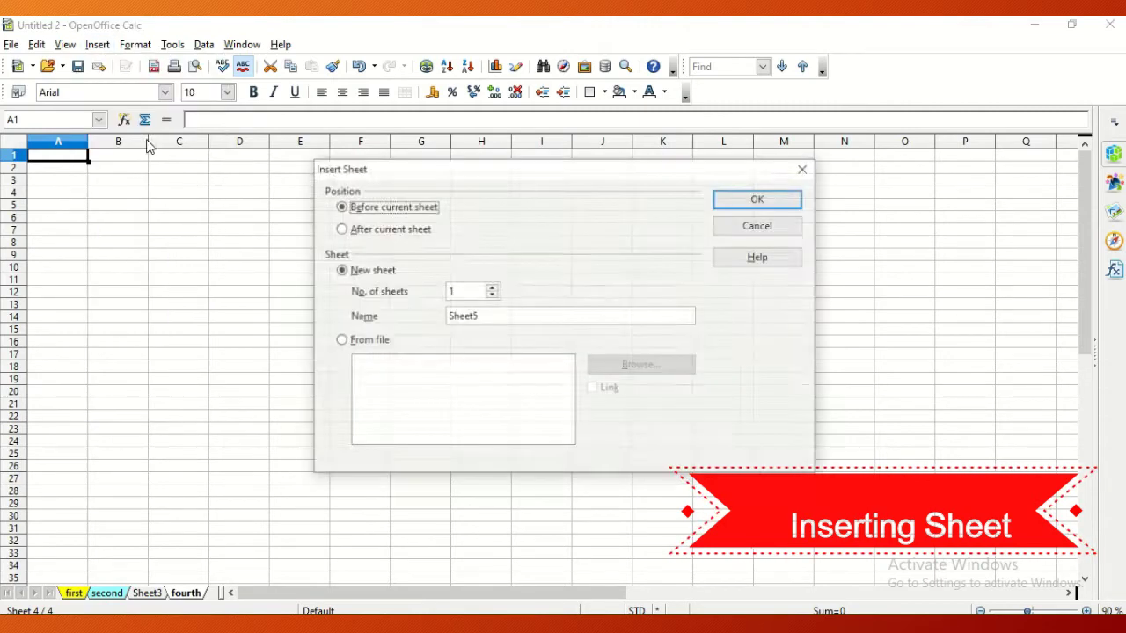
left_click(394, 230)
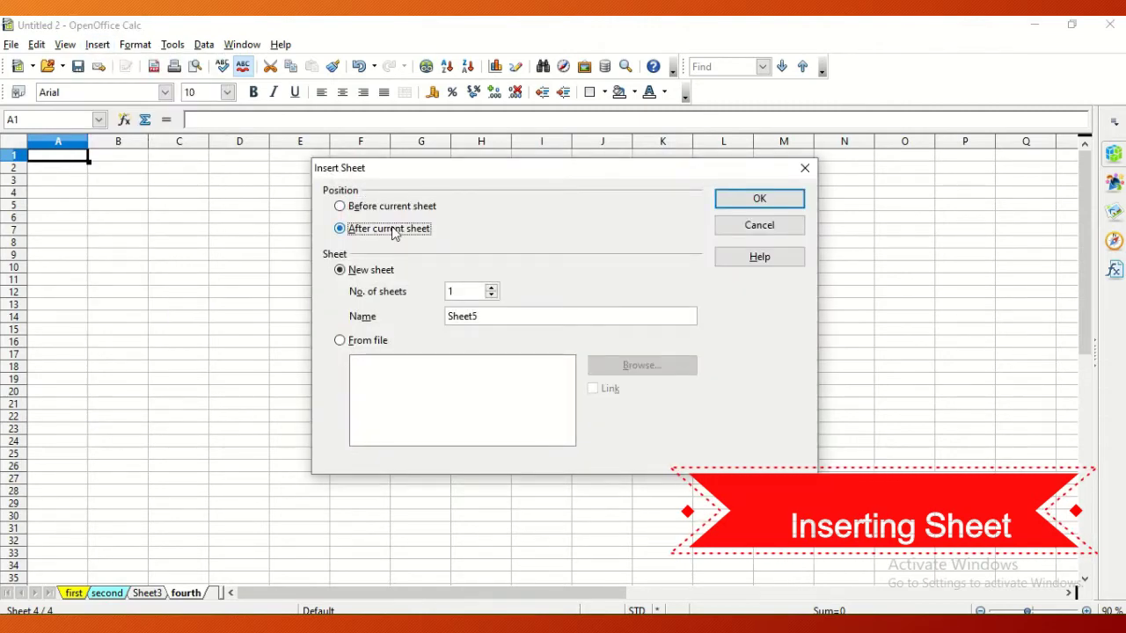
double_click(478, 314)
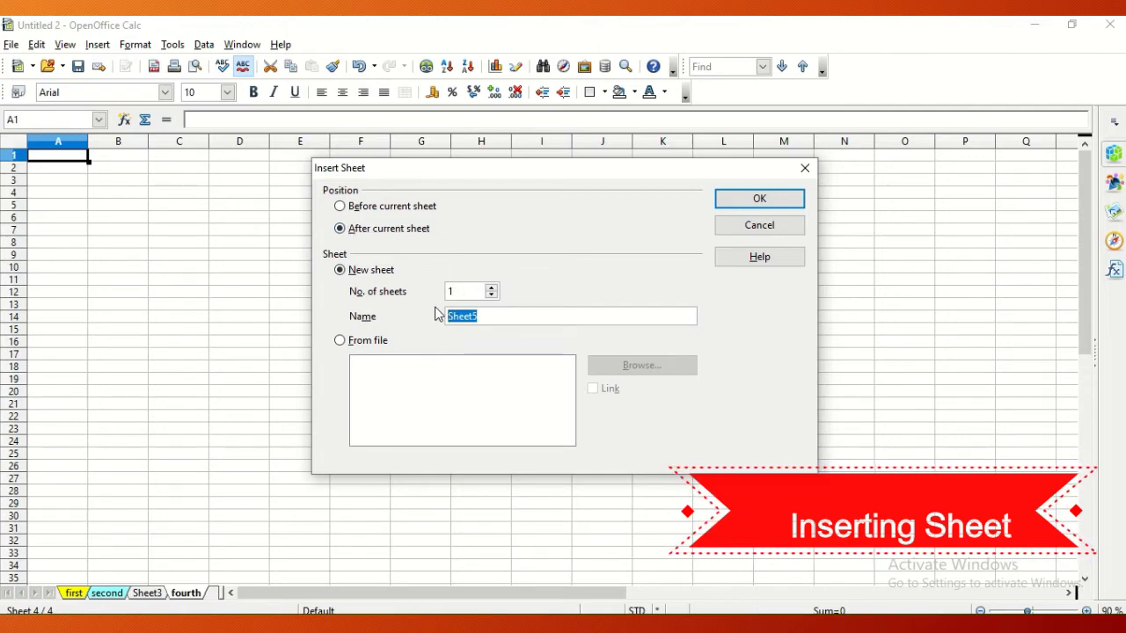
type("fifth")
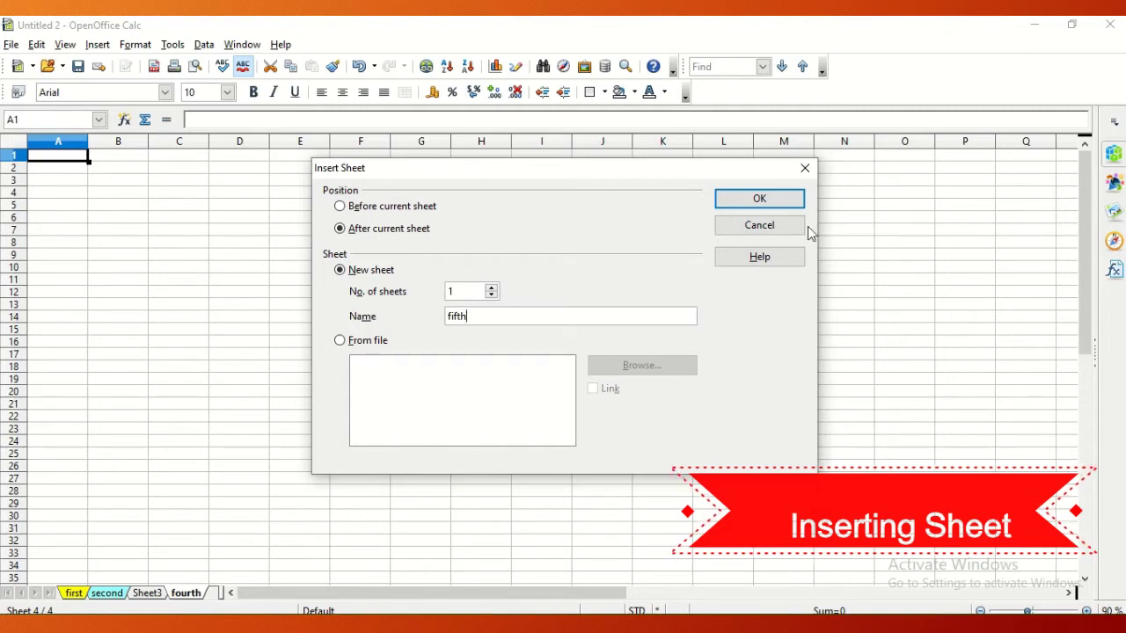
left_click(796, 203)
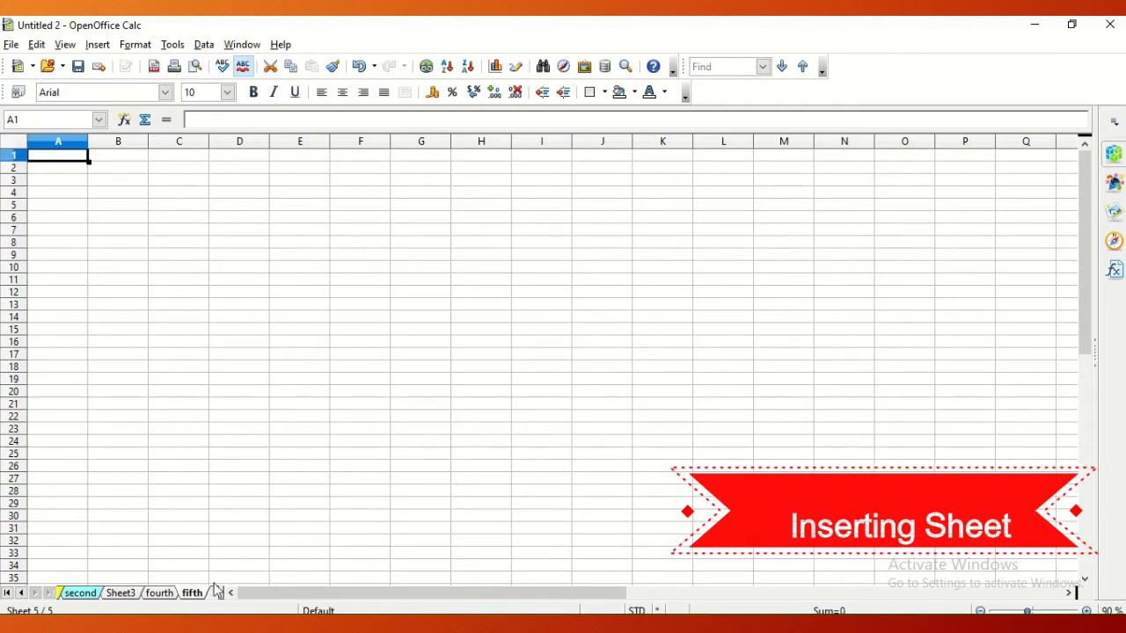
- Delete Sheet3 from the workbook
right_click(132, 593)
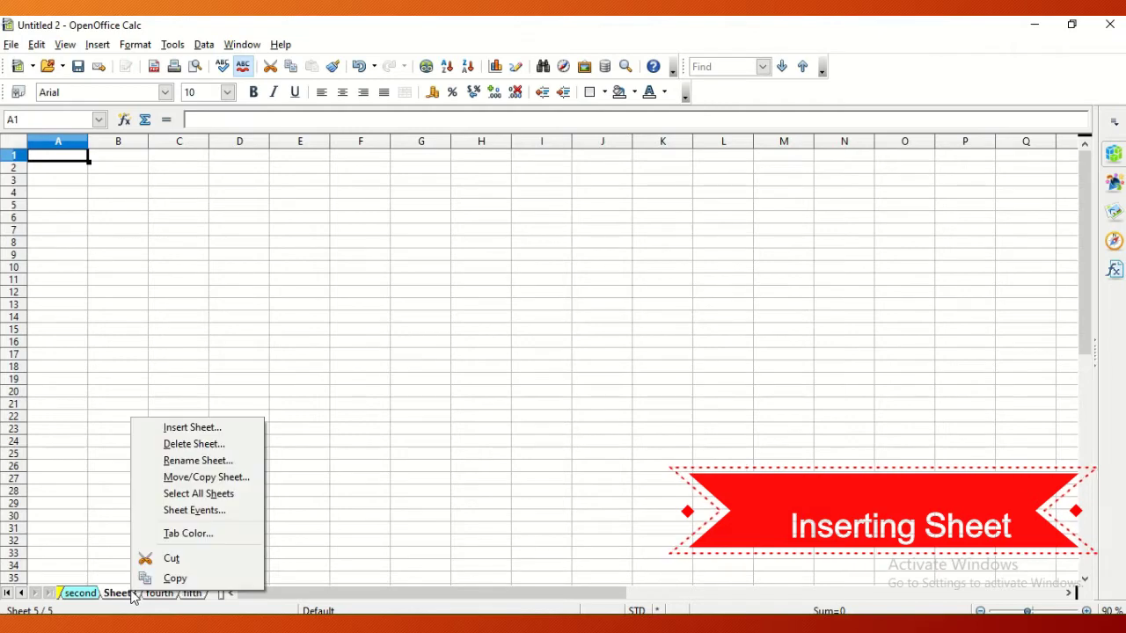
left_click(175, 444)
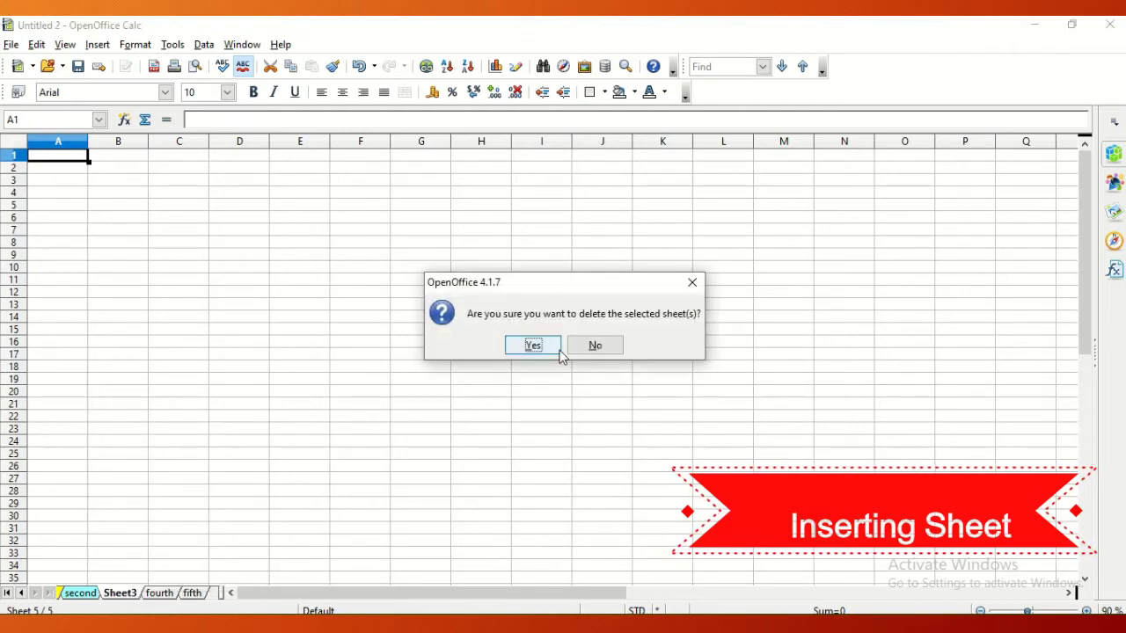
left_click(535, 346)
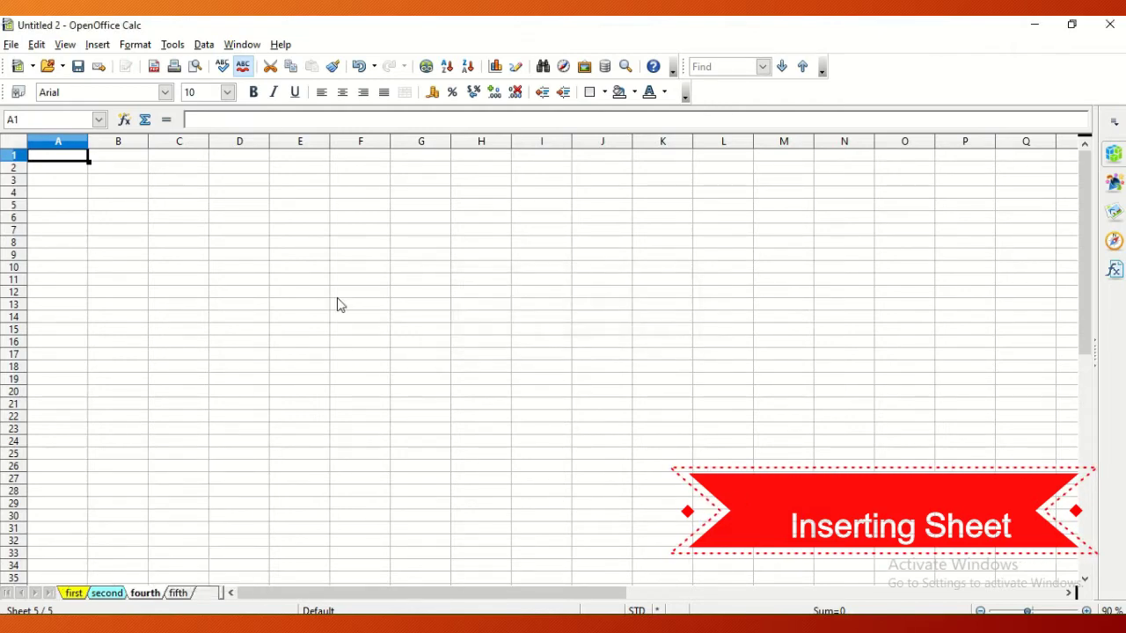
- Delete the 'fifth' sheet using Edit > Sheet > Delete
left_click(178, 595)
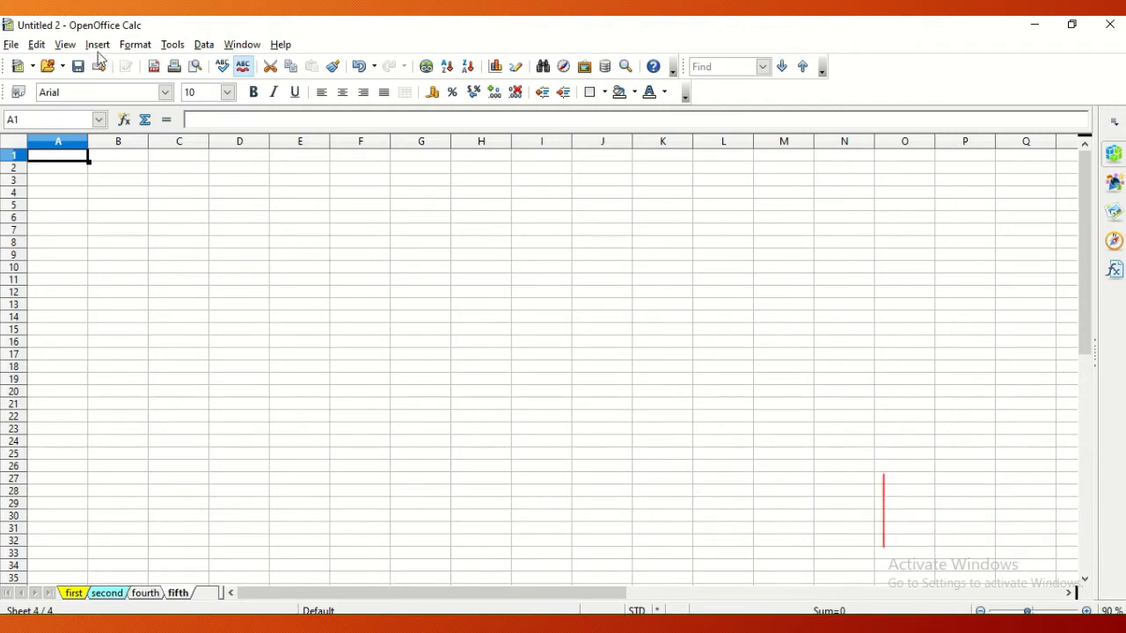
left_click(135, 44)
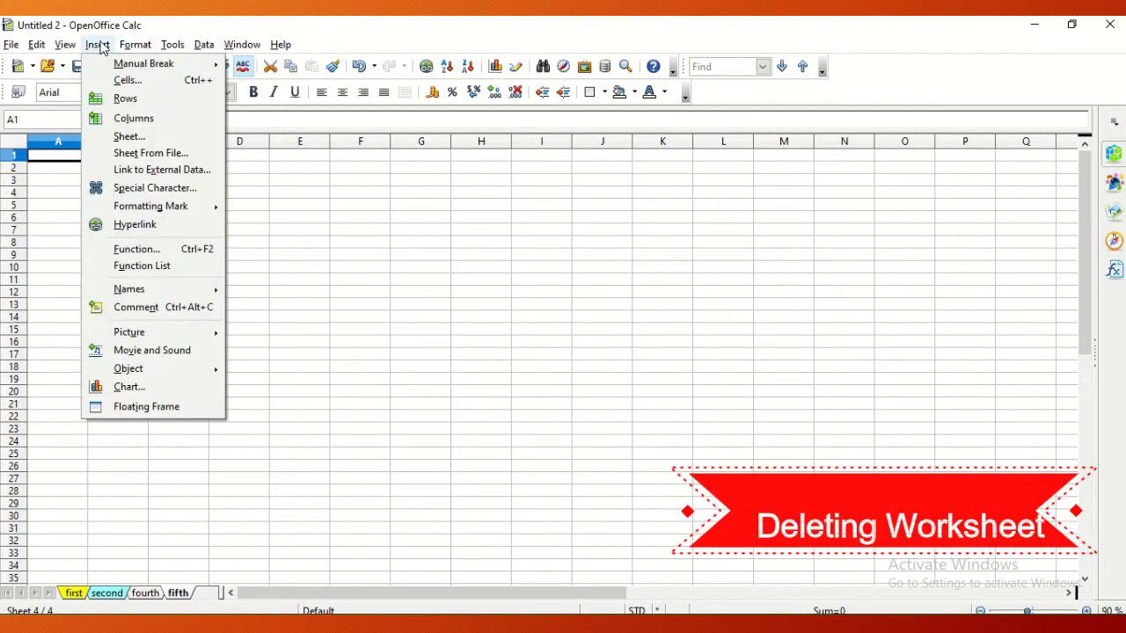
left_click(126, 46)
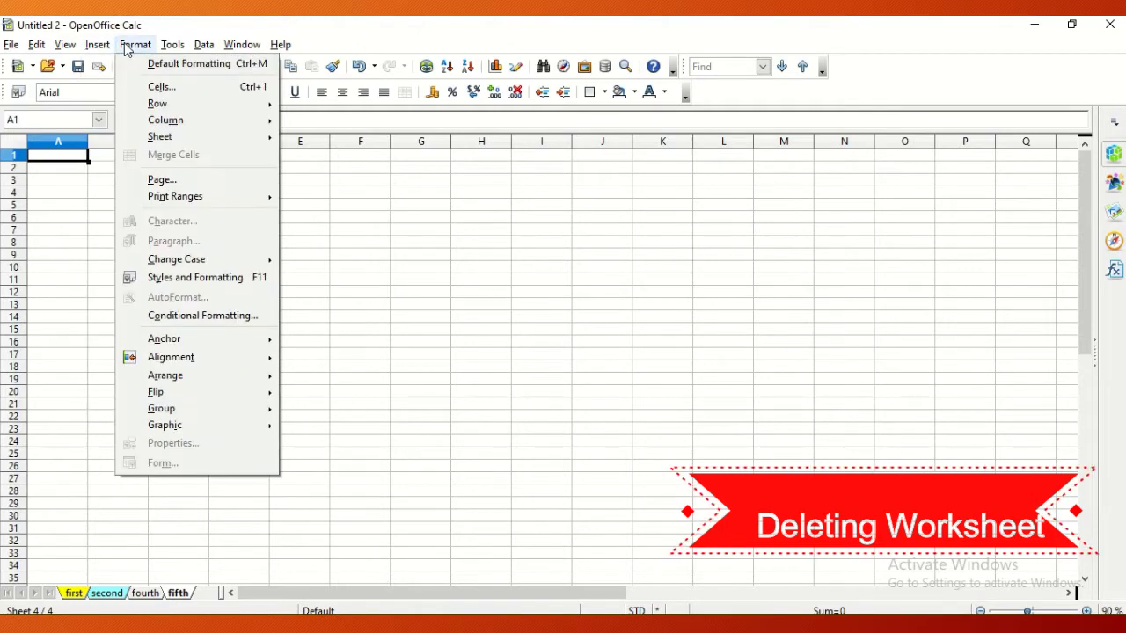
mouse_move(176, 142)
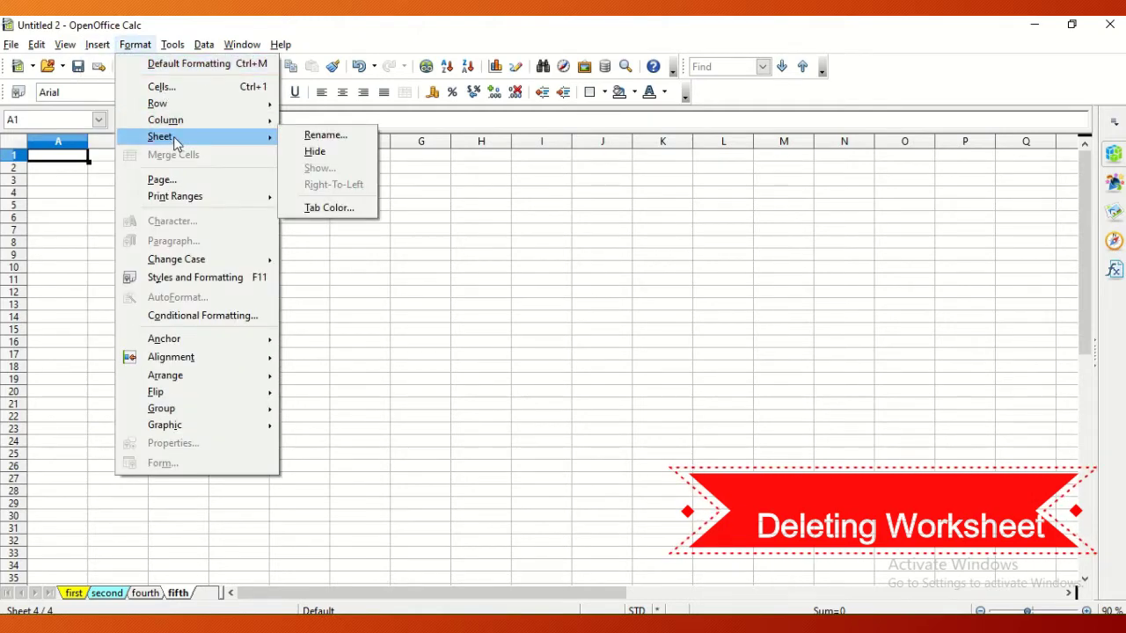
left_click(135, 44)
left_click(65, 44)
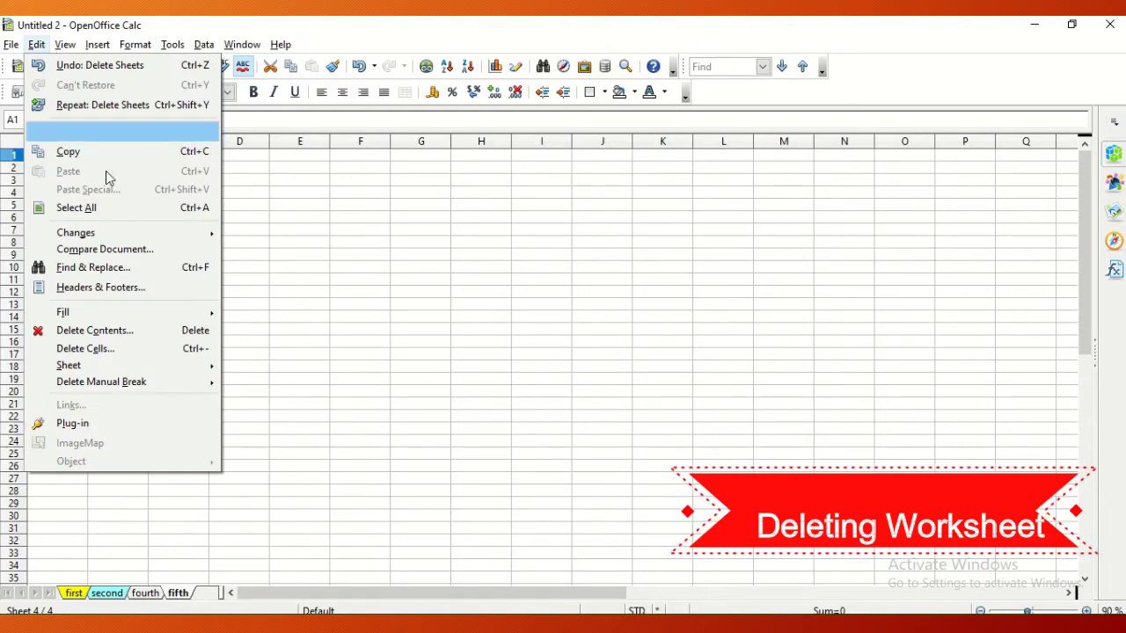
mouse_move(175, 369)
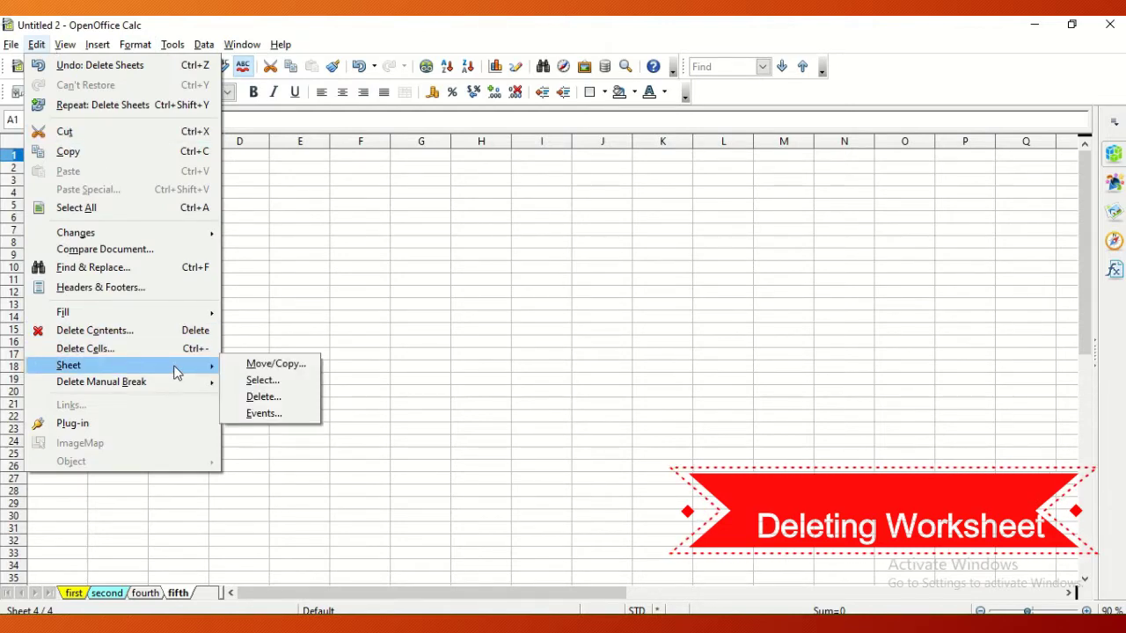
left_click(296, 407)
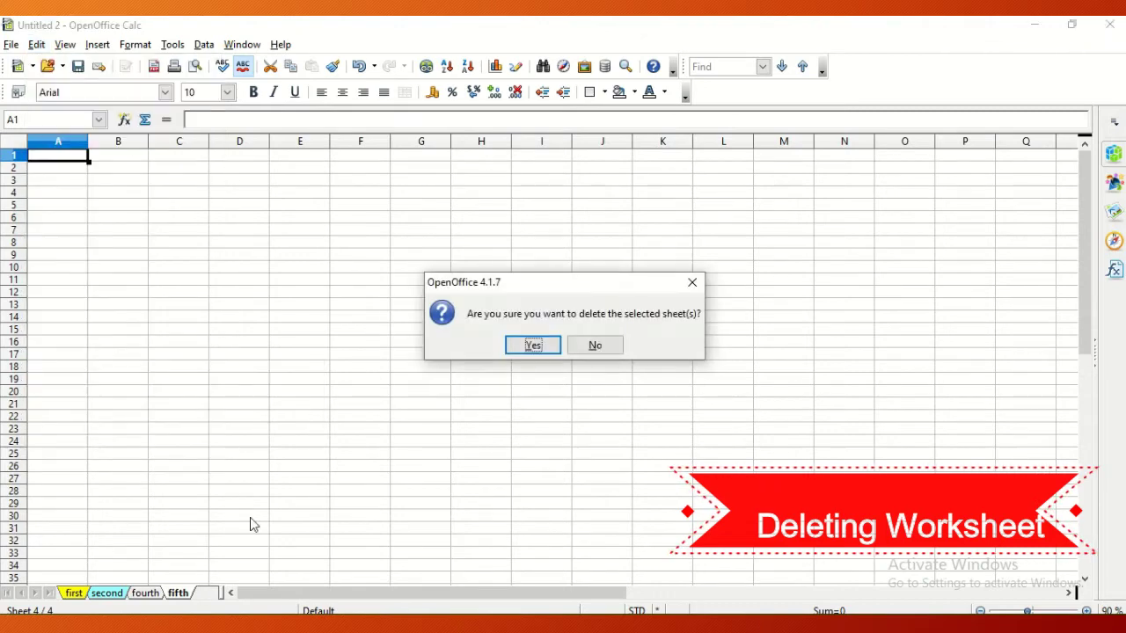
left_click(533, 345)
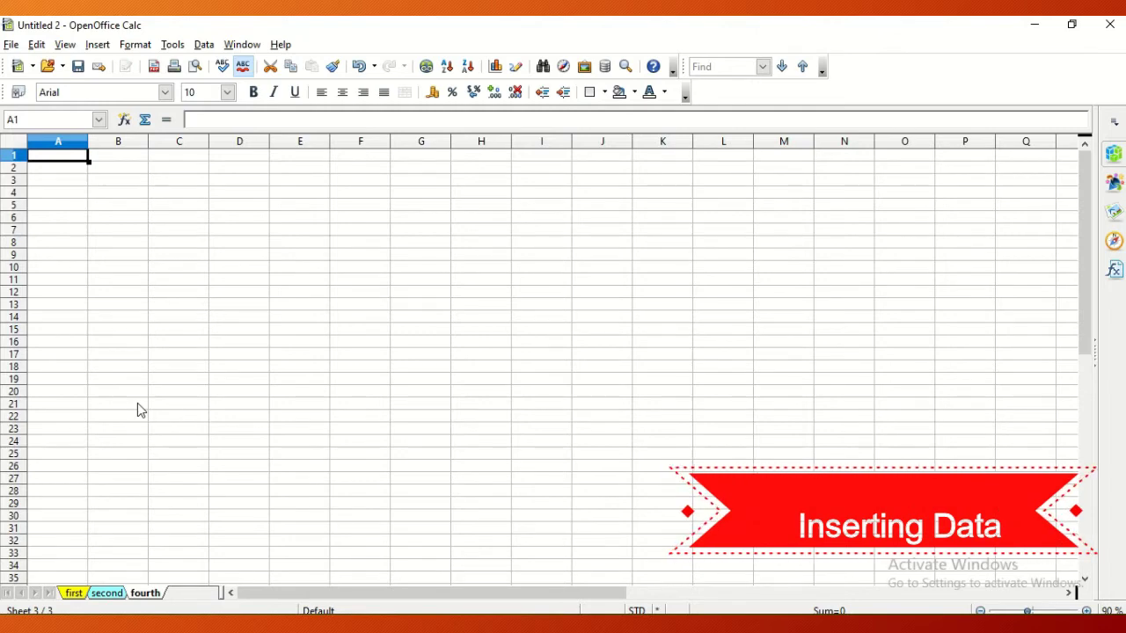
- Enter the letters a, b, c, d, e down A1:A5
type("a")
key("Return")
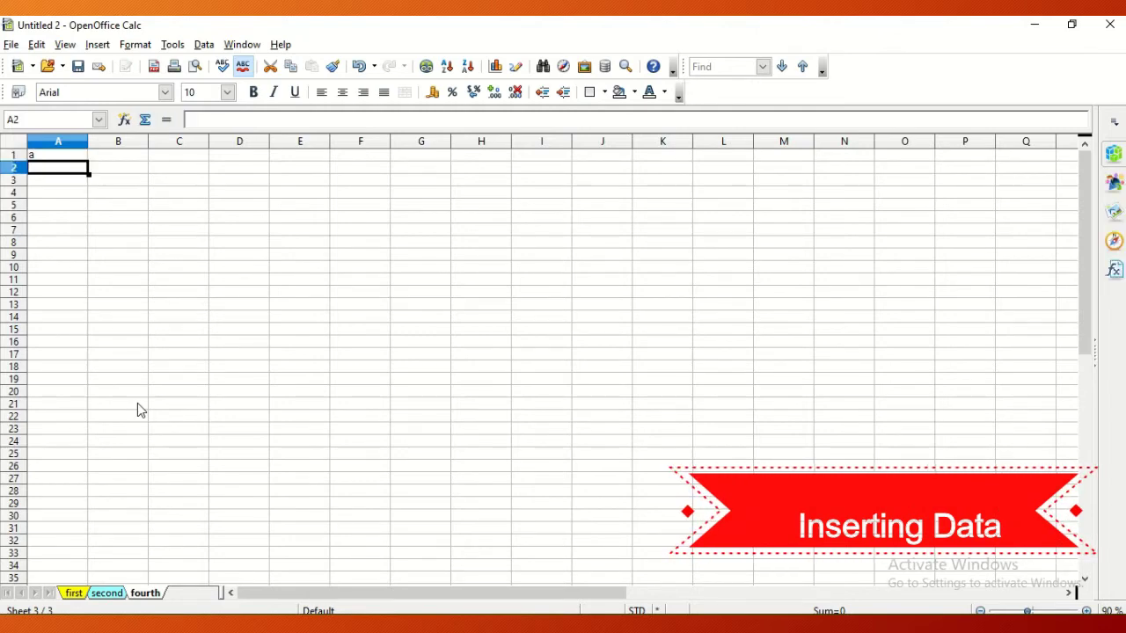
type("b")
key("Return")
type("c")
key("Return")
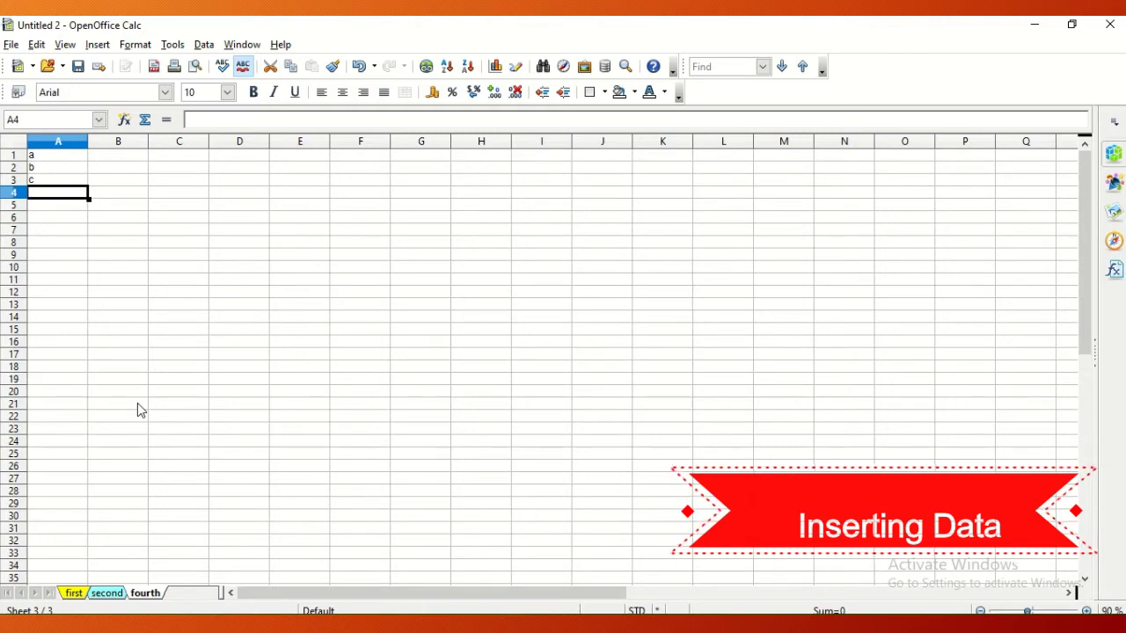
type("d")
key("Return")
type("e")
key("Return")
- Enter the letters f, g, h, i, j down B1:B5
key("Up")
key("Up")
key("Up")
key("Up")
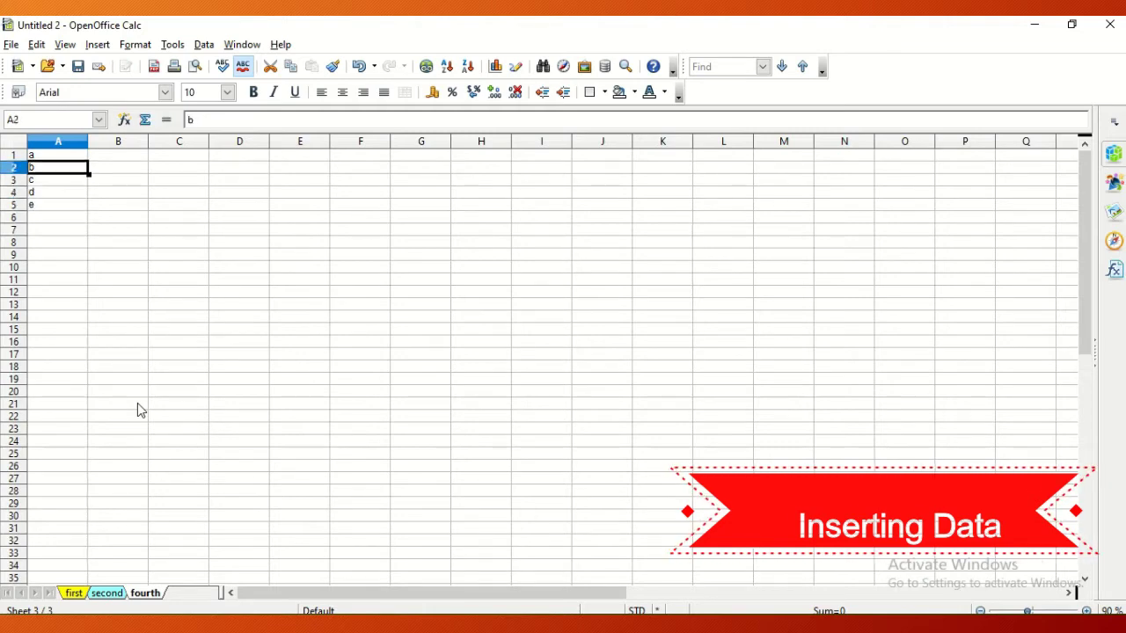
key("Up")
key("Right")
type("f")
key("Return")
type("g")
key("Return")
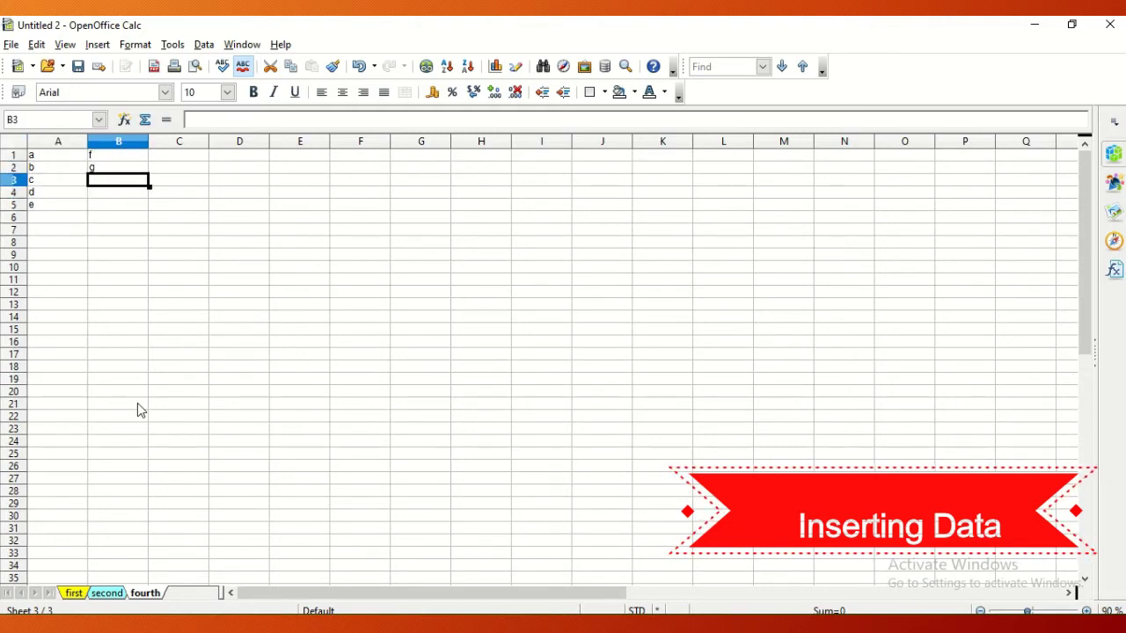
type("h")
key("Return")
type("i")
key("Return")
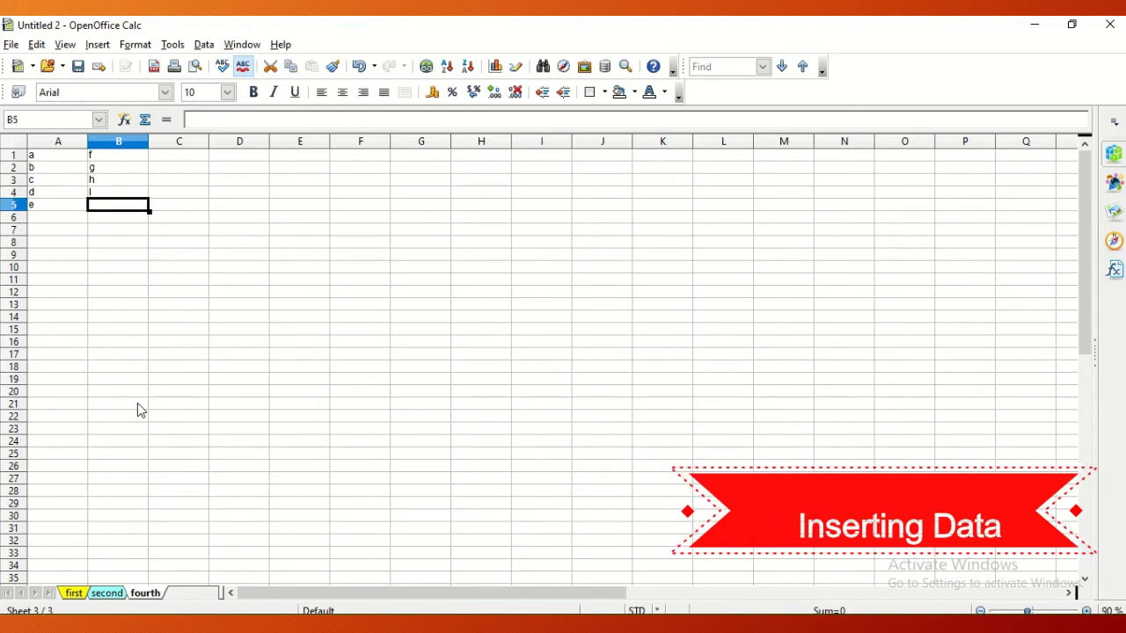
type("j")
key("Return")
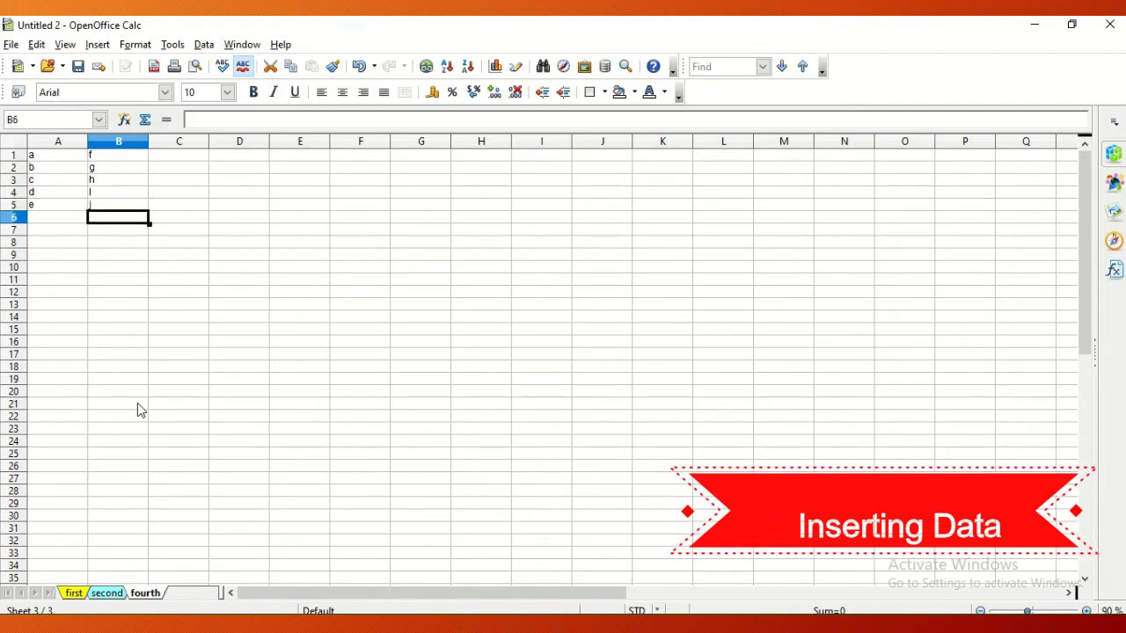
- Enter the letters k, l, m, n, o down C1:C5
key("Up")
key("Up")
key("Up")
key("Up")
key("Up")
key("Right")
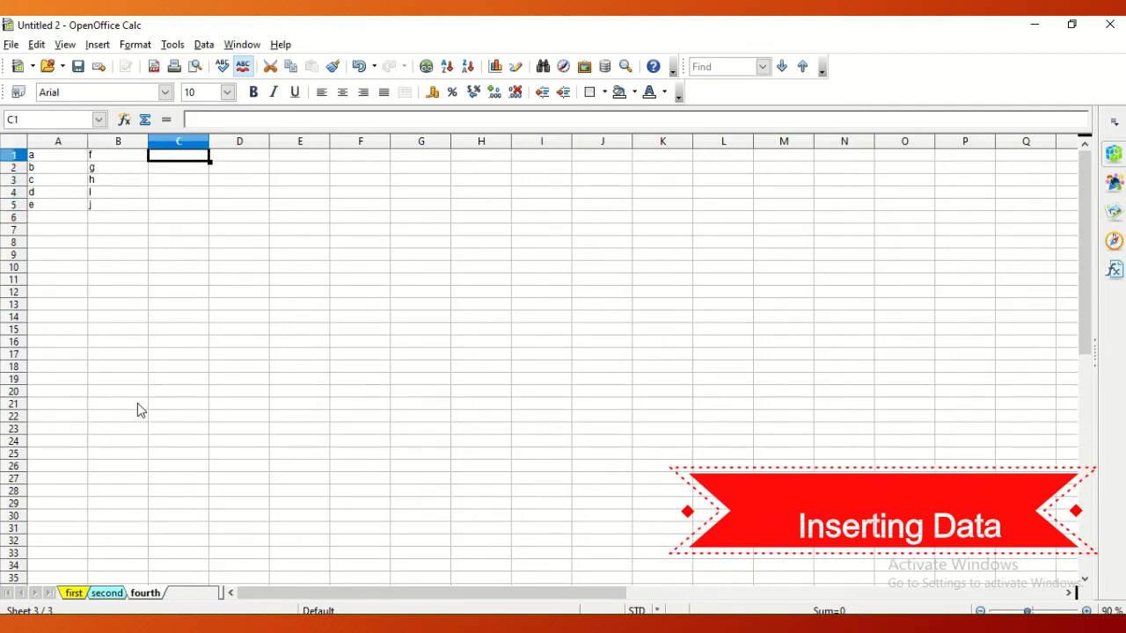
type("k")
key("Return")
type("l")
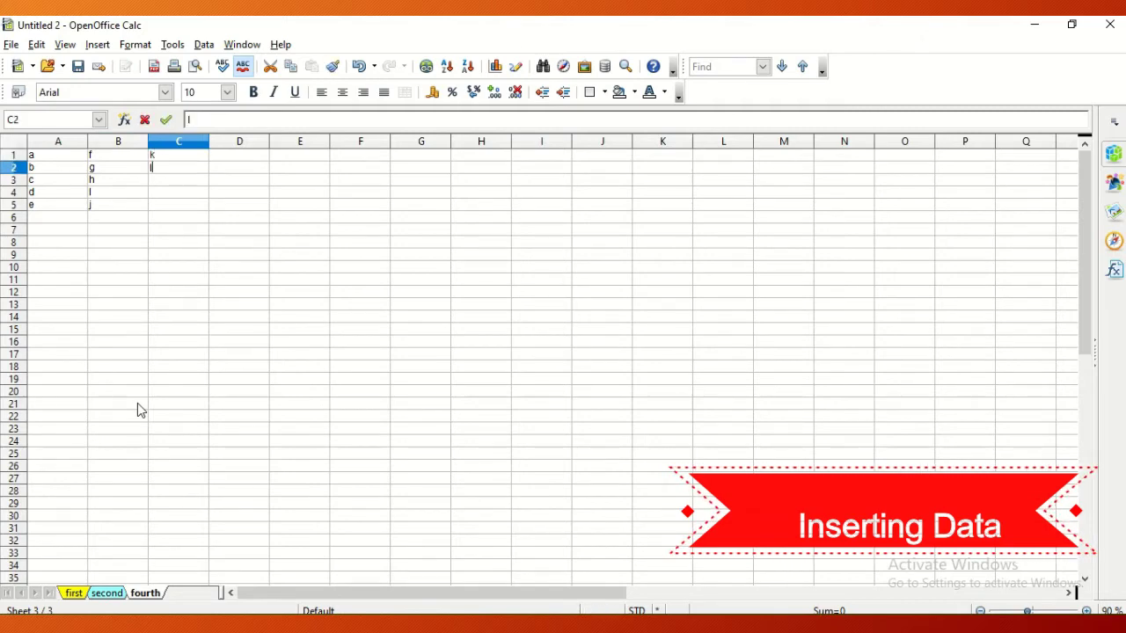
key("Return")
type("m")
key("Return")
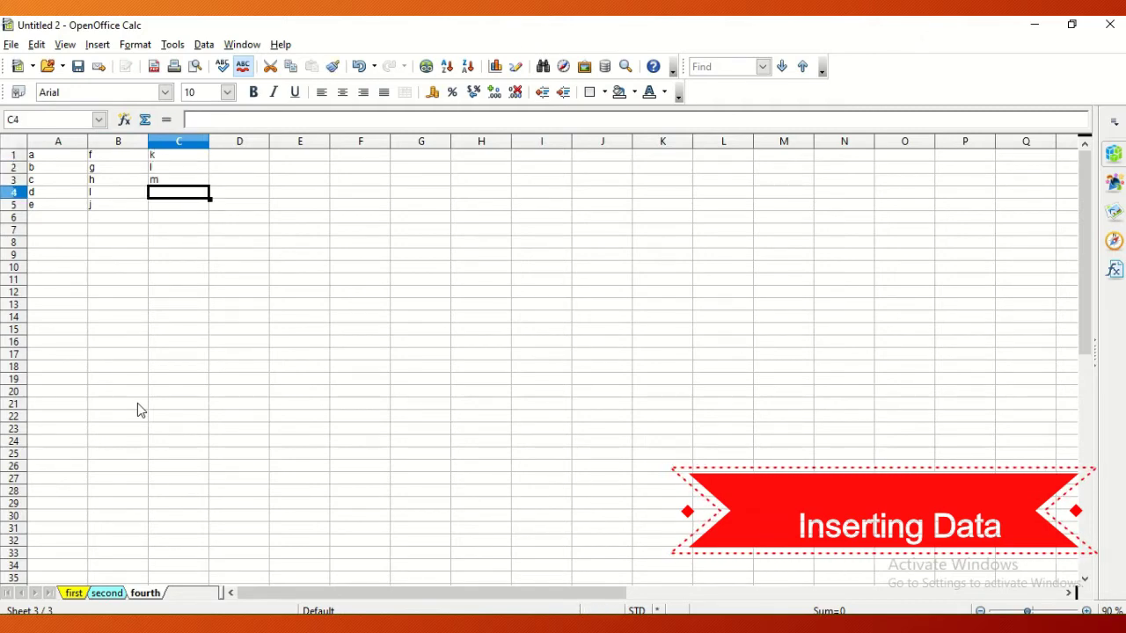
type("n")
key("Return")
type("o")
key("Return")
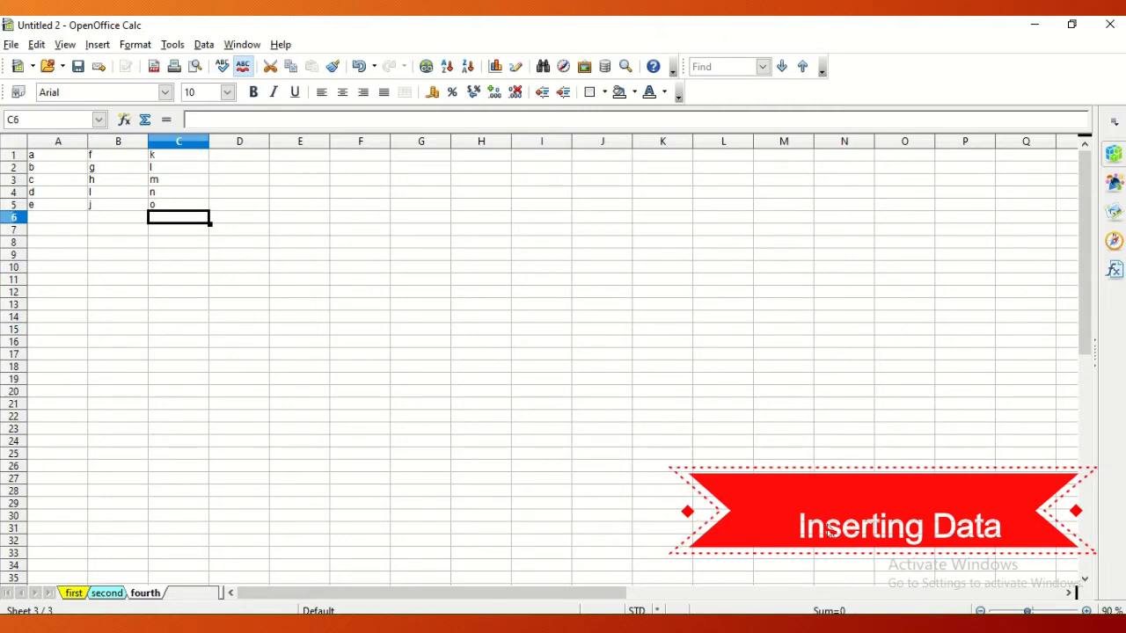
left_click(1087, 611)
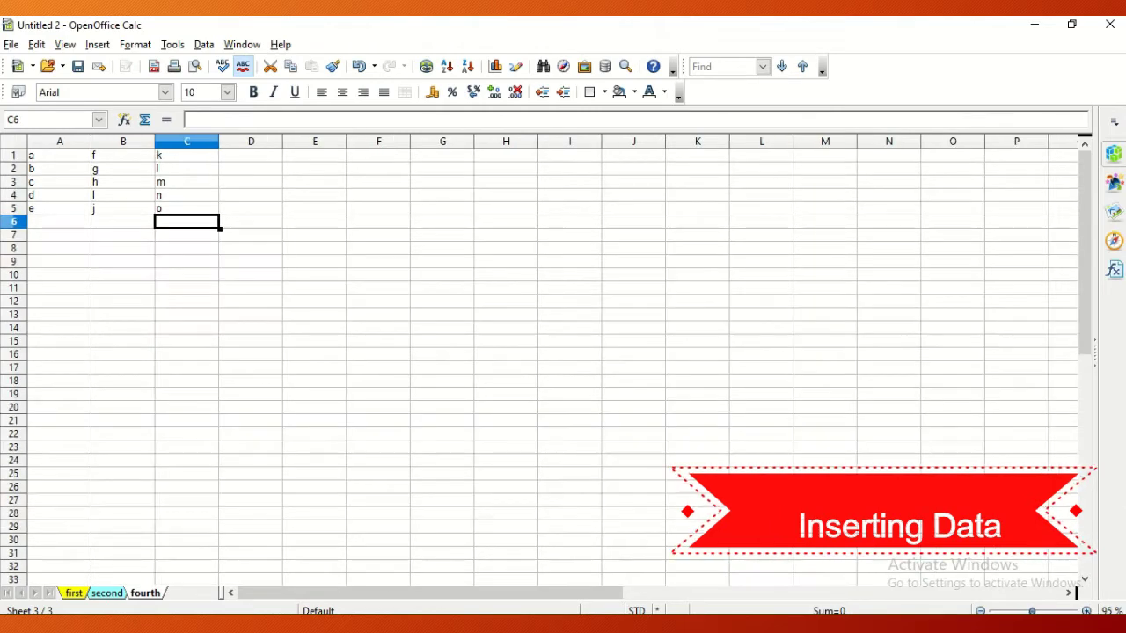
left_click(1087, 611)
left_click(1087, 610)
left_click(1087, 610)
left_click(1087, 610)
left_click(1088, 610)
left_click(1087, 610)
left_click(1087, 610)
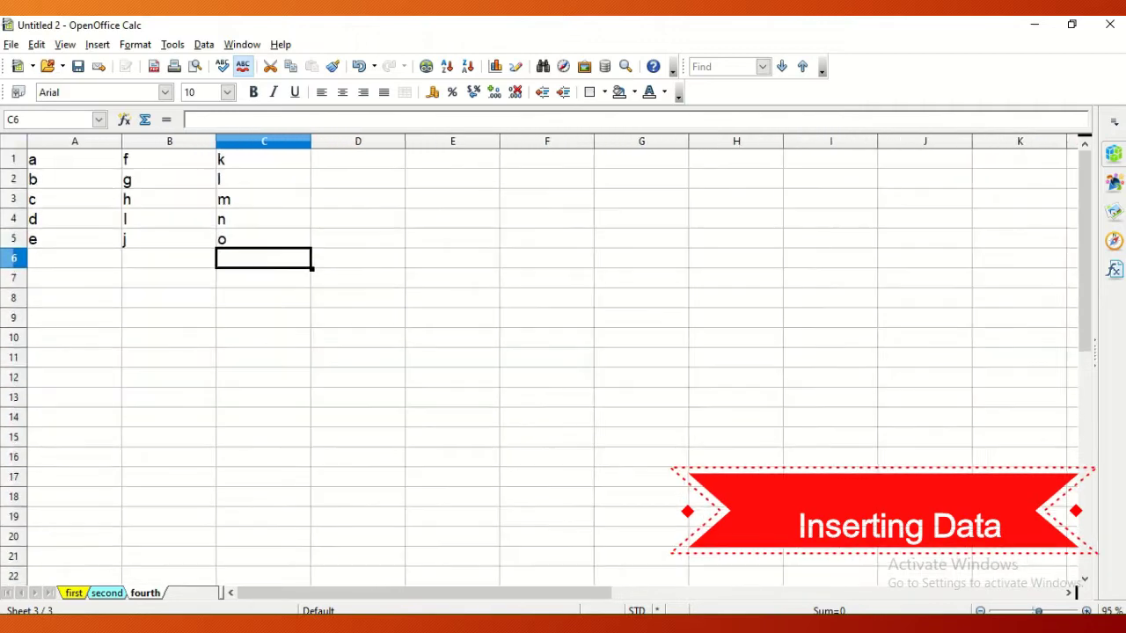
left_click(1087, 611)
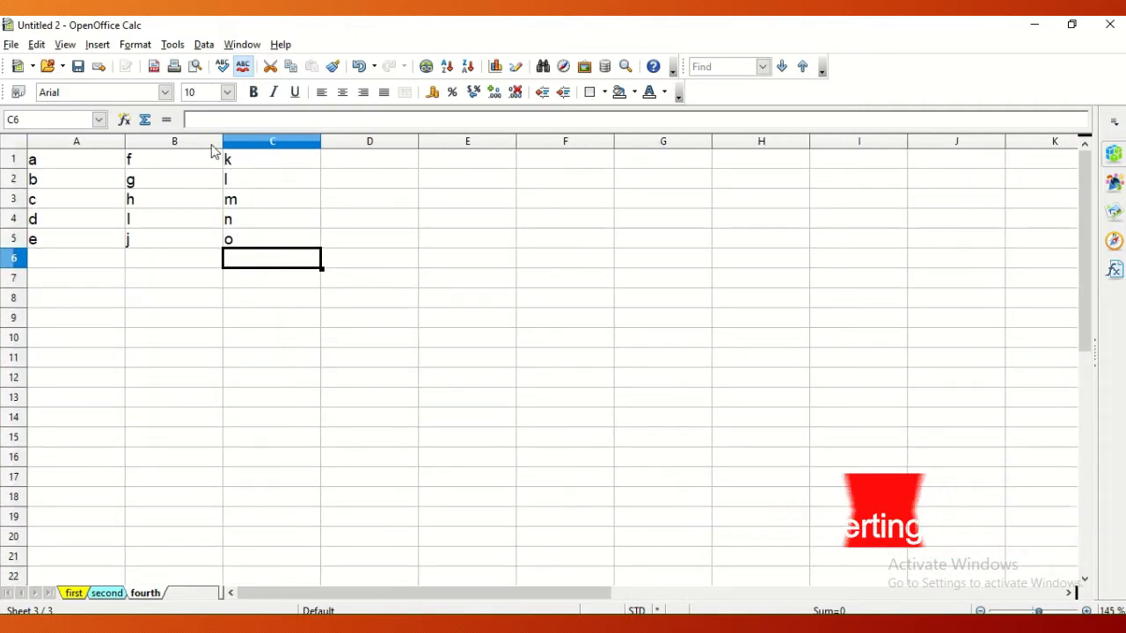
- Insert a blank row 3 above the c/h/m row, then select column C
left_click(14, 200)
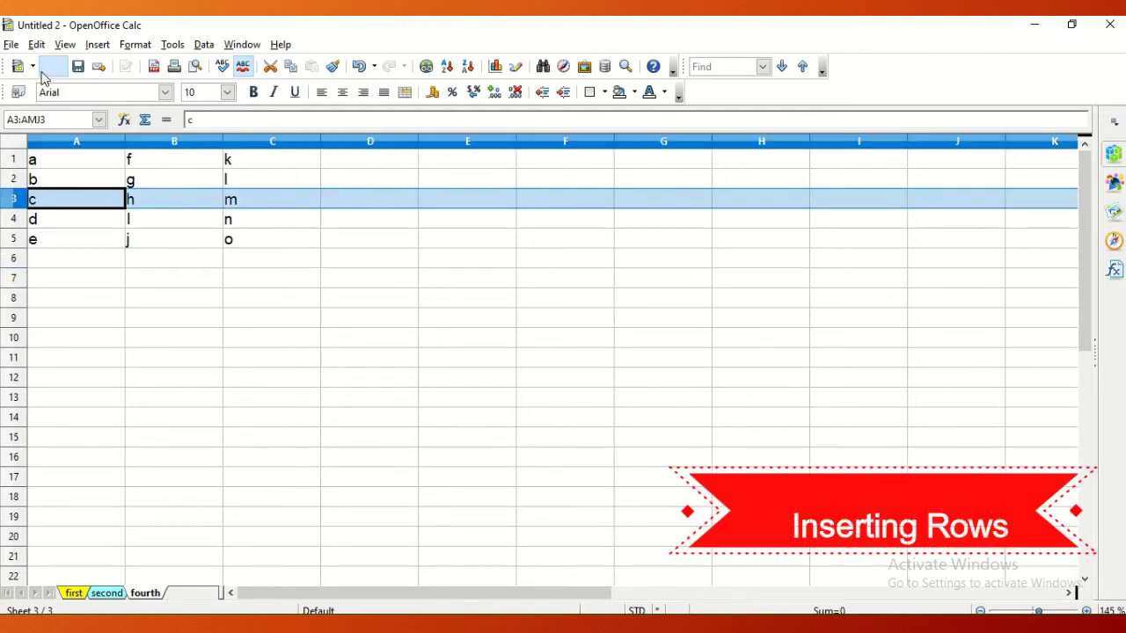
left_click(96, 44)
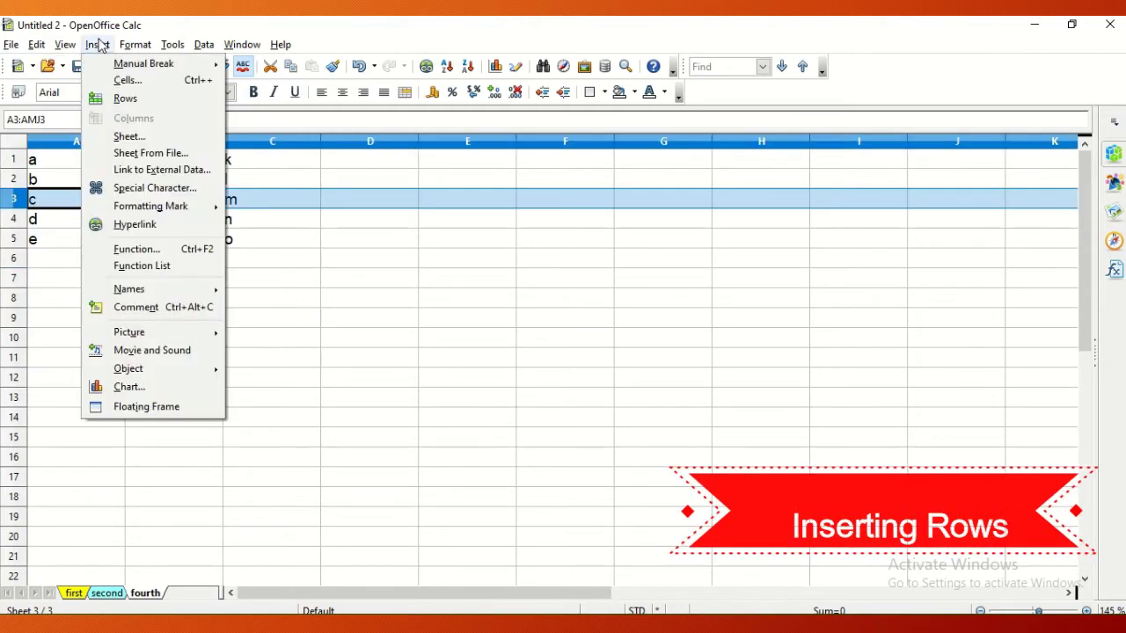
left_click(123, 98)
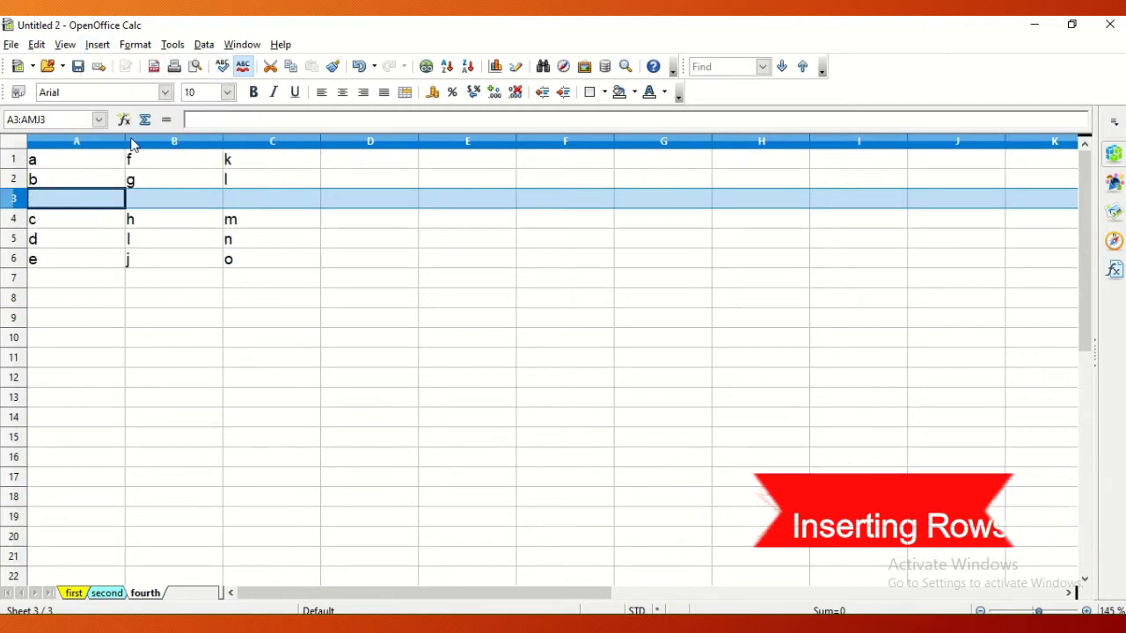
left_click(244, 148)
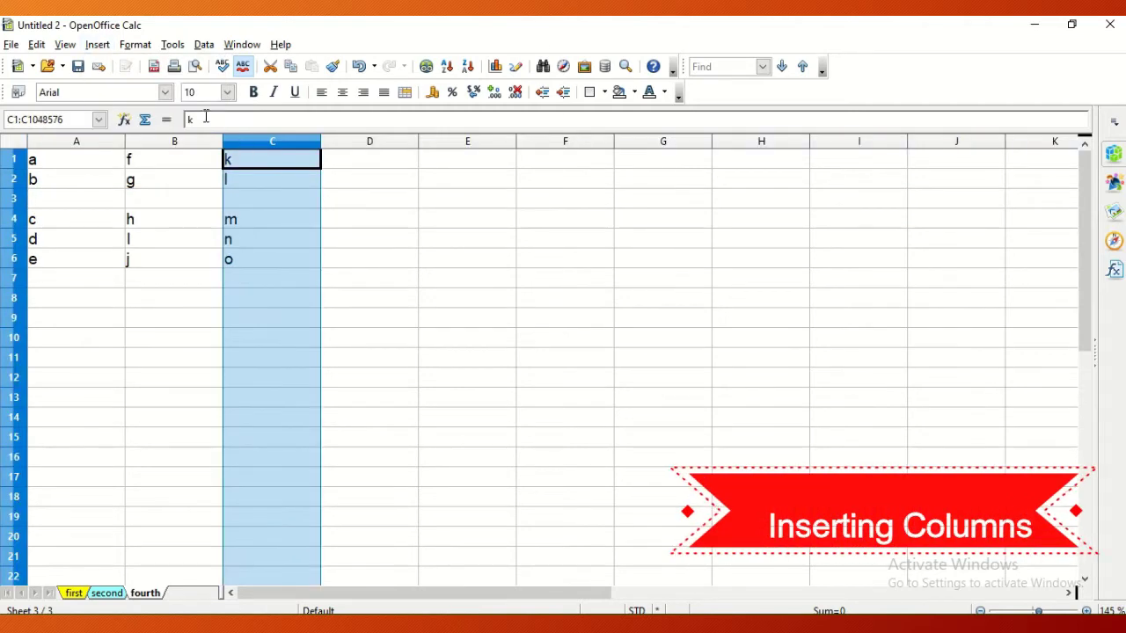
- Insert a blank column before column C, shifting k–o into column D
left_click(98, 47)
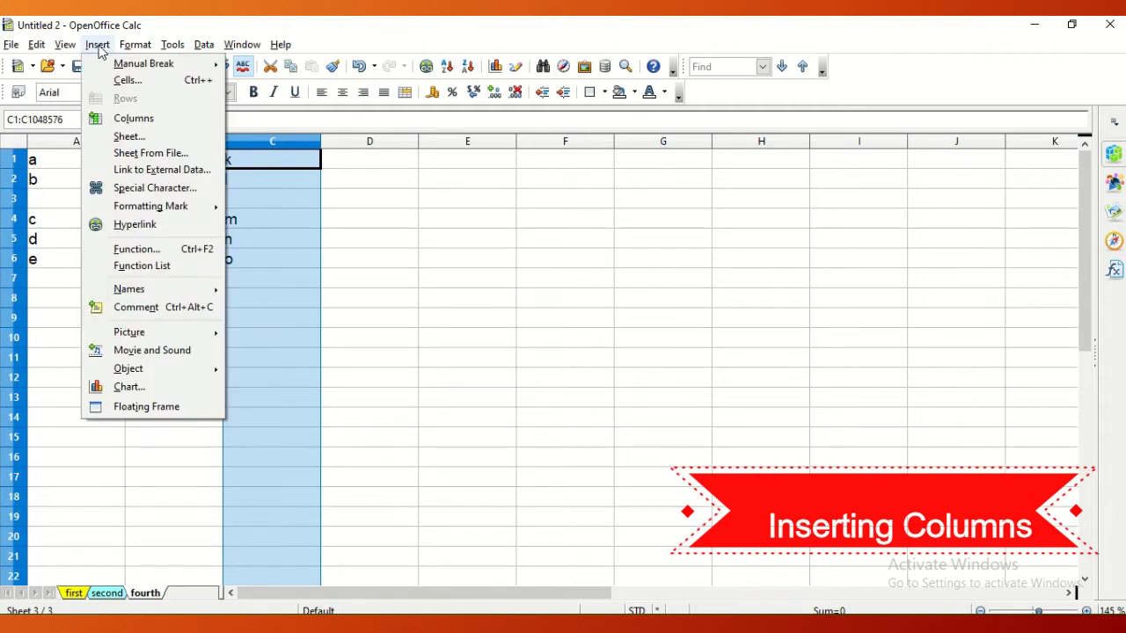
left_click(132, 118)
left_click(276, 227)
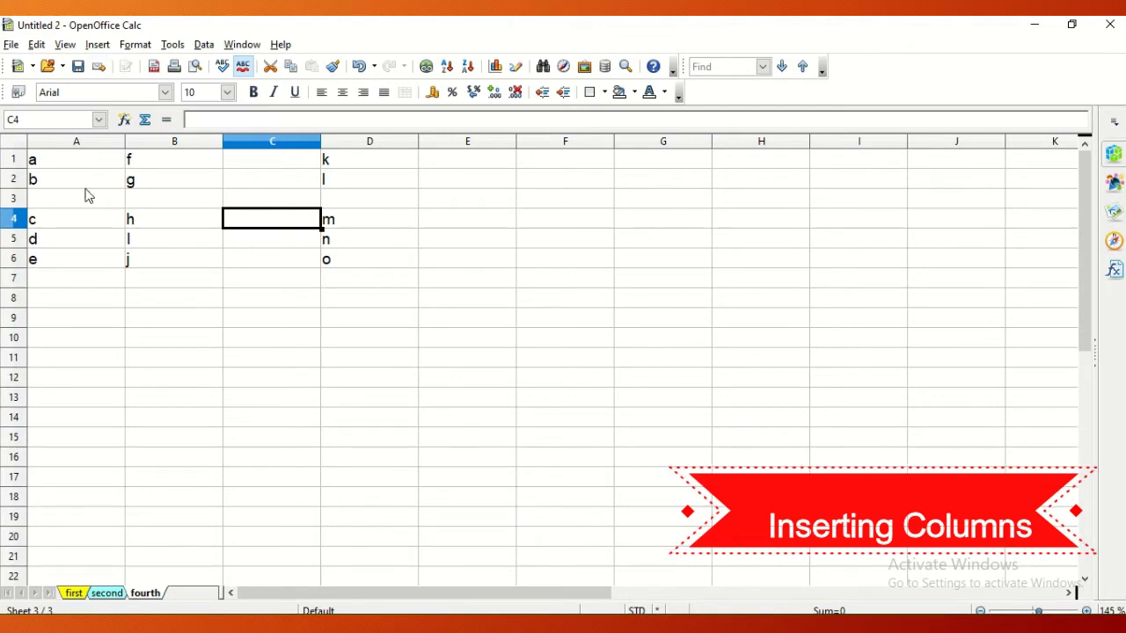
left_click(64, 142)
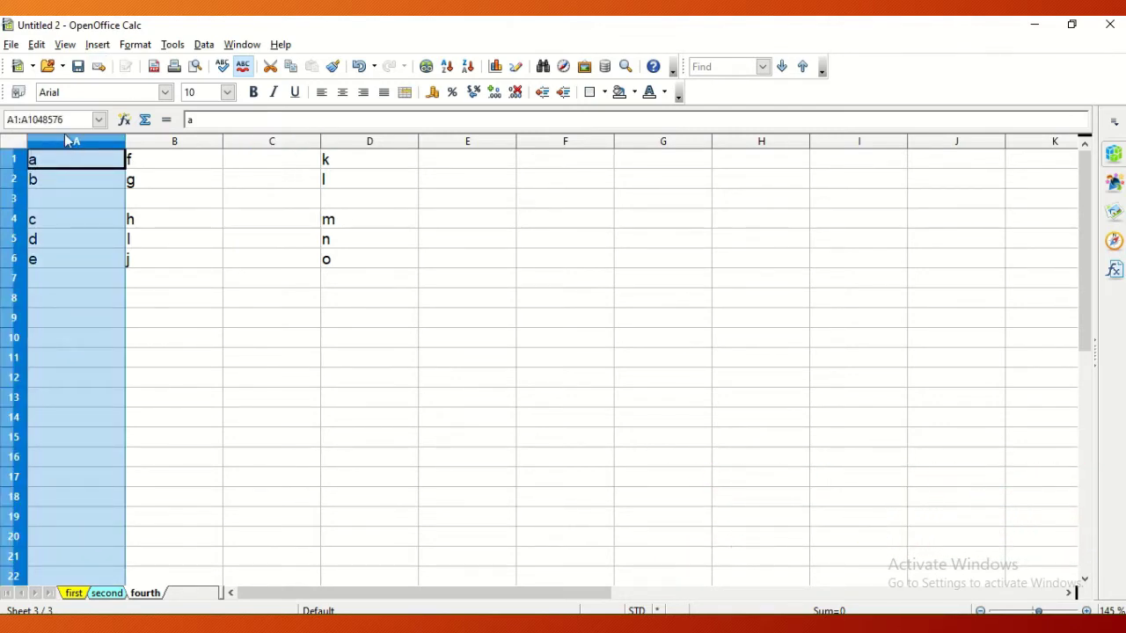
- Set column A's width to 1.89" through Format > Column > Width
left_click(137, 45)
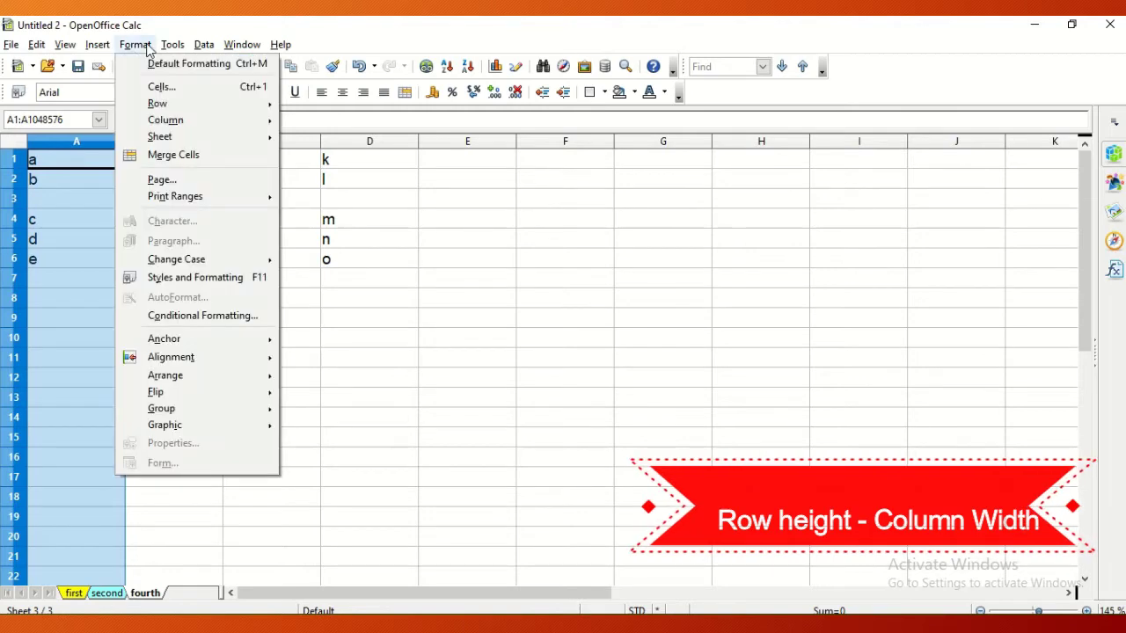
mouse_move(180, 123)
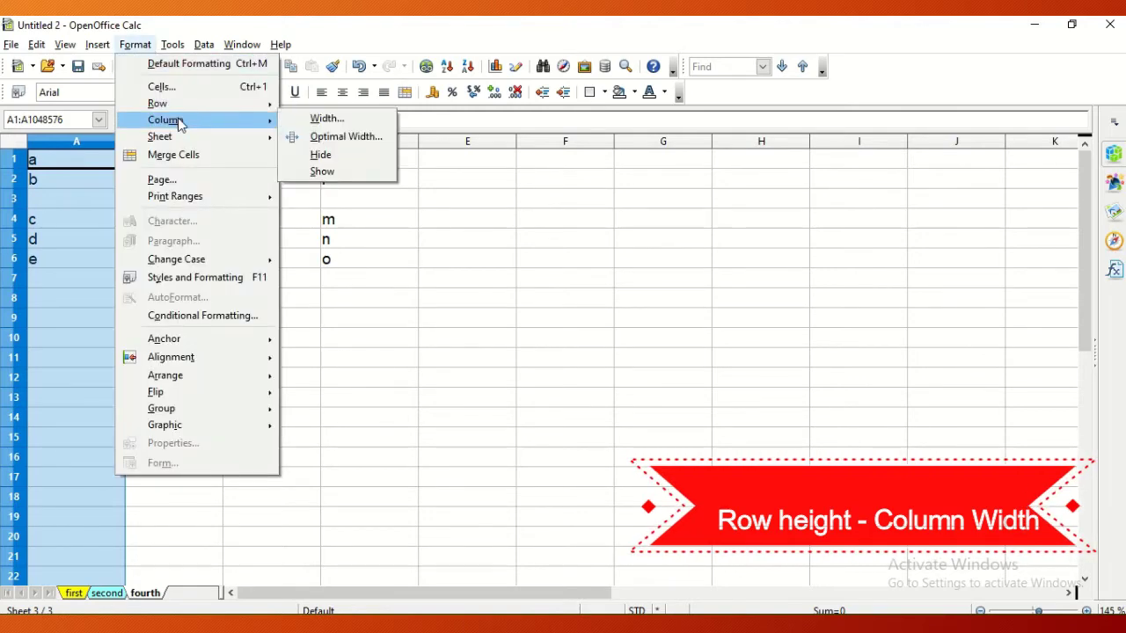
left_click(310, 123)
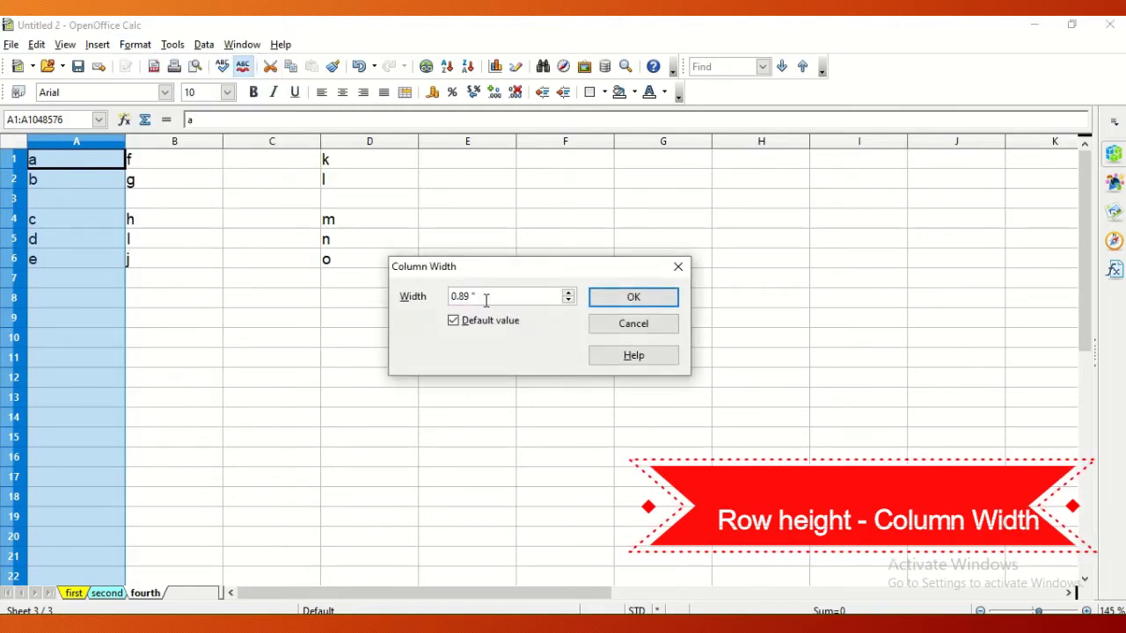
key("Home")
key("Delete")
type("1")
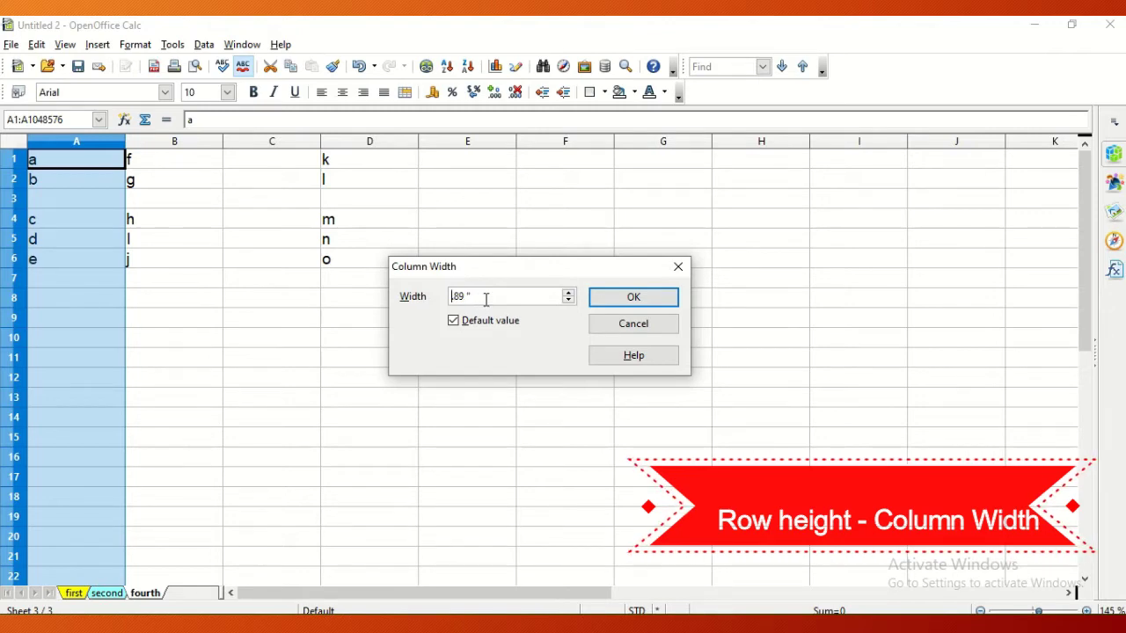
left_click(607, 303)
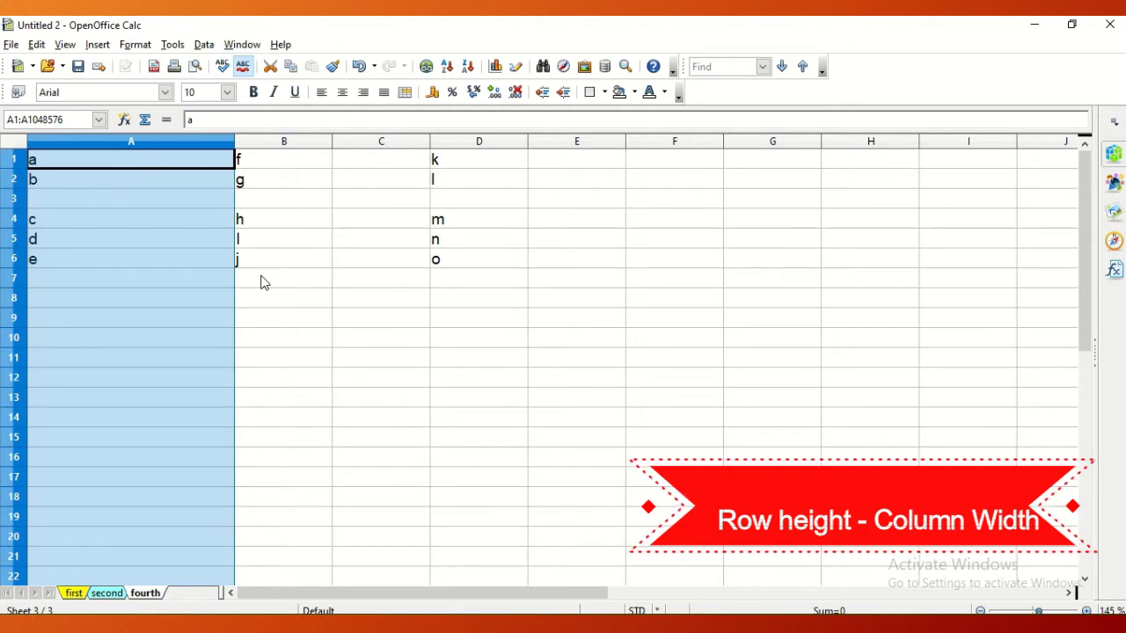
- Set row 1's height to 1.18" through Format > Row > Height
left_click(16, 160)
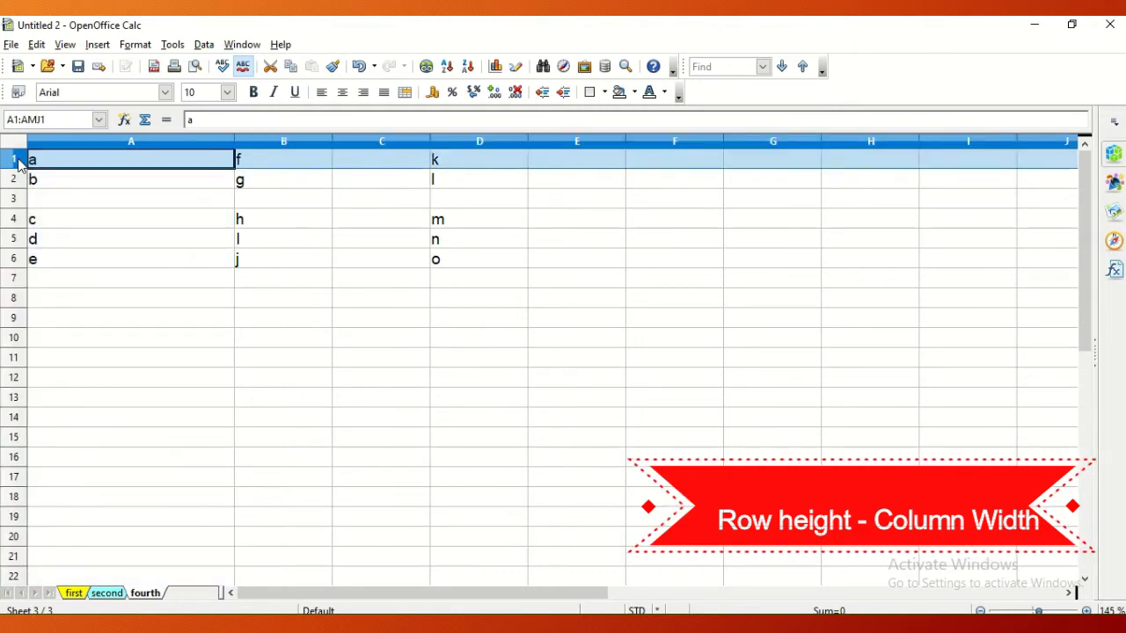
left_click(138, 46)
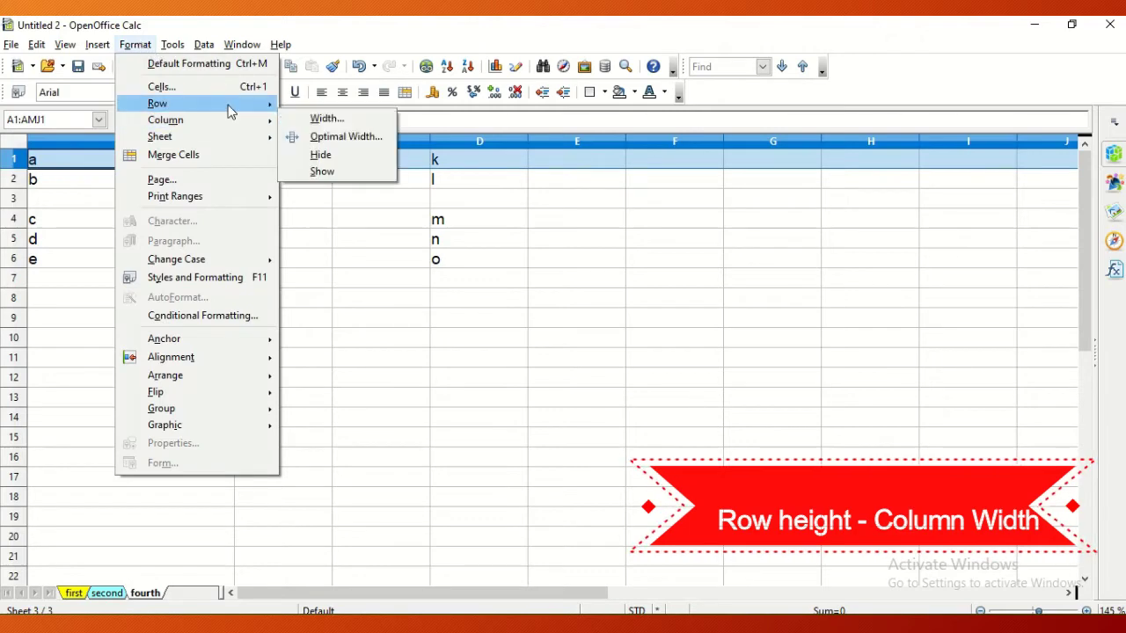
mouse_move(230, 105)
left_click(316, 103)
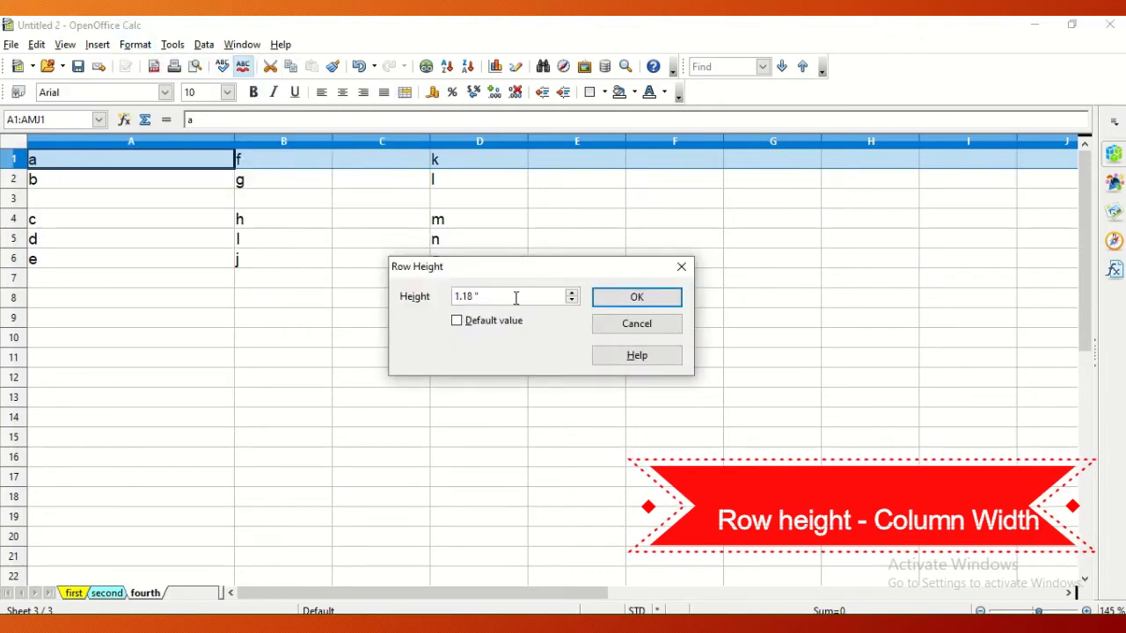
left_click(628, 298)
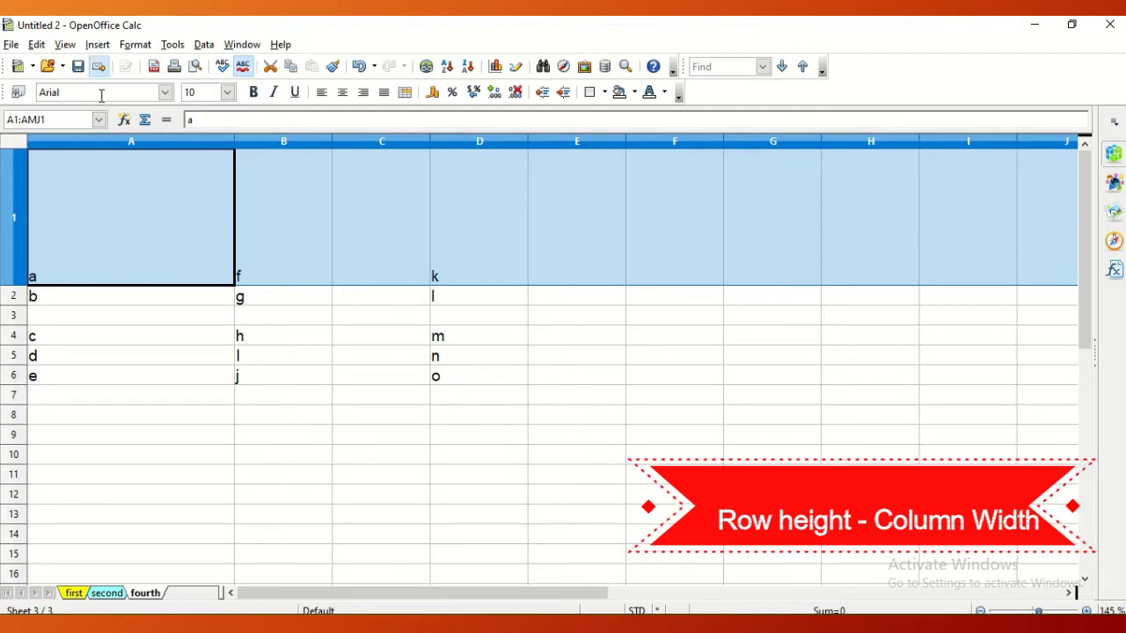
- Drag row 1 down to about 0.56" tall and column A to about 0.84" wide
left_click_drag(14, 285, 21, 207)
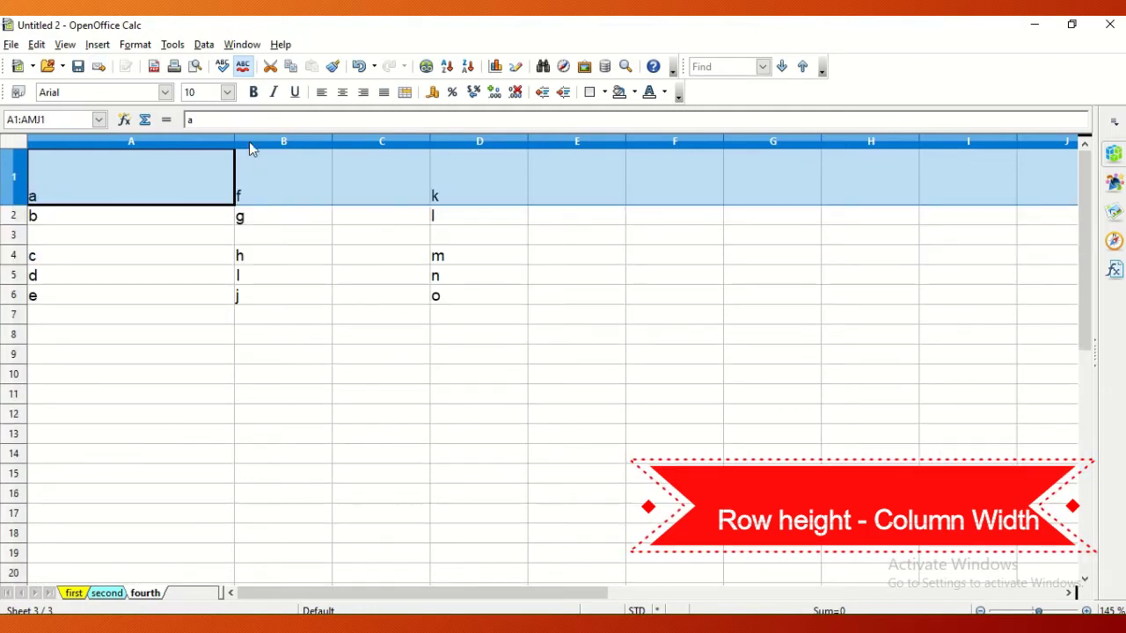
left_click_drag(234, 141, 119, 140)
left_click(190, 265)
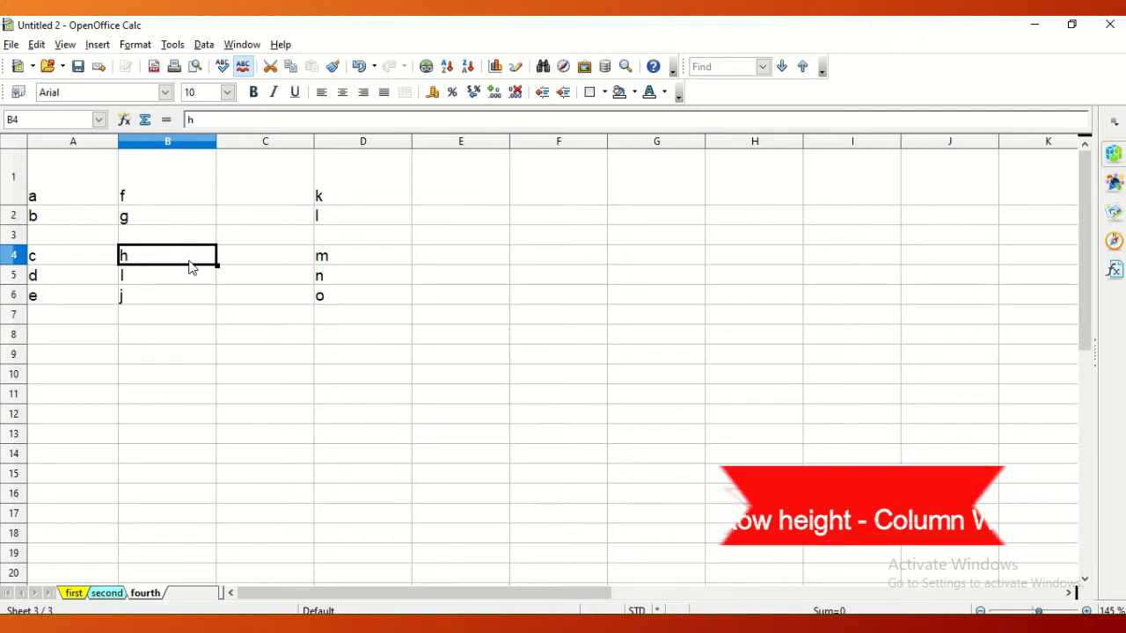
- Change the measurement unit from inches to Centimeter in the OpenOffice Calc General options
left_click(172, 46)
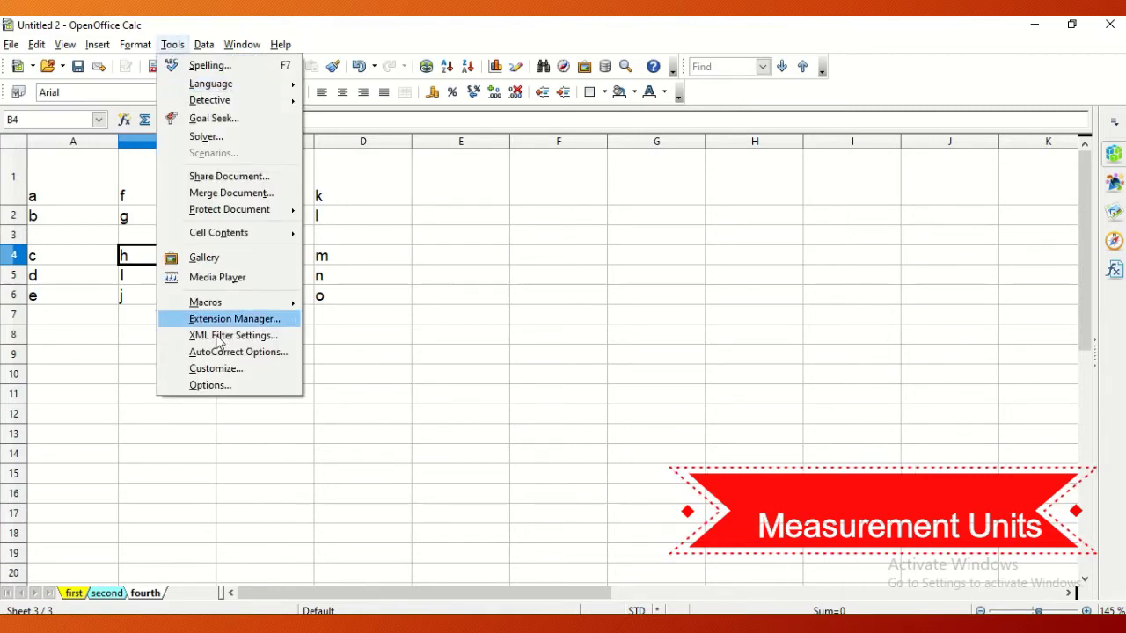
left_click(216, 385)
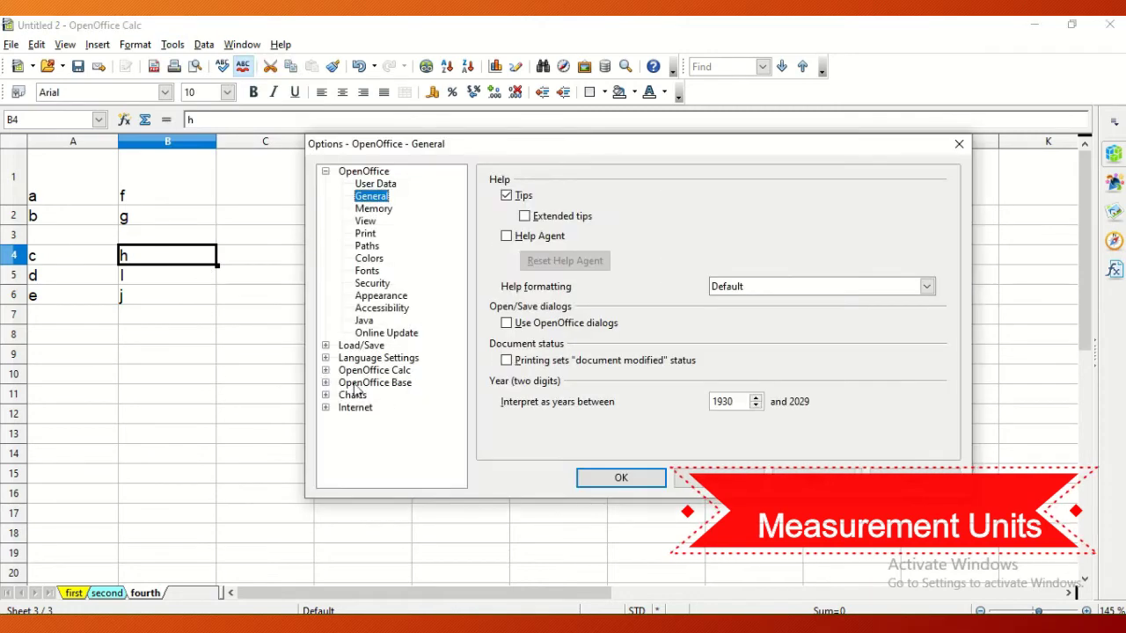
left_click(343, 372)
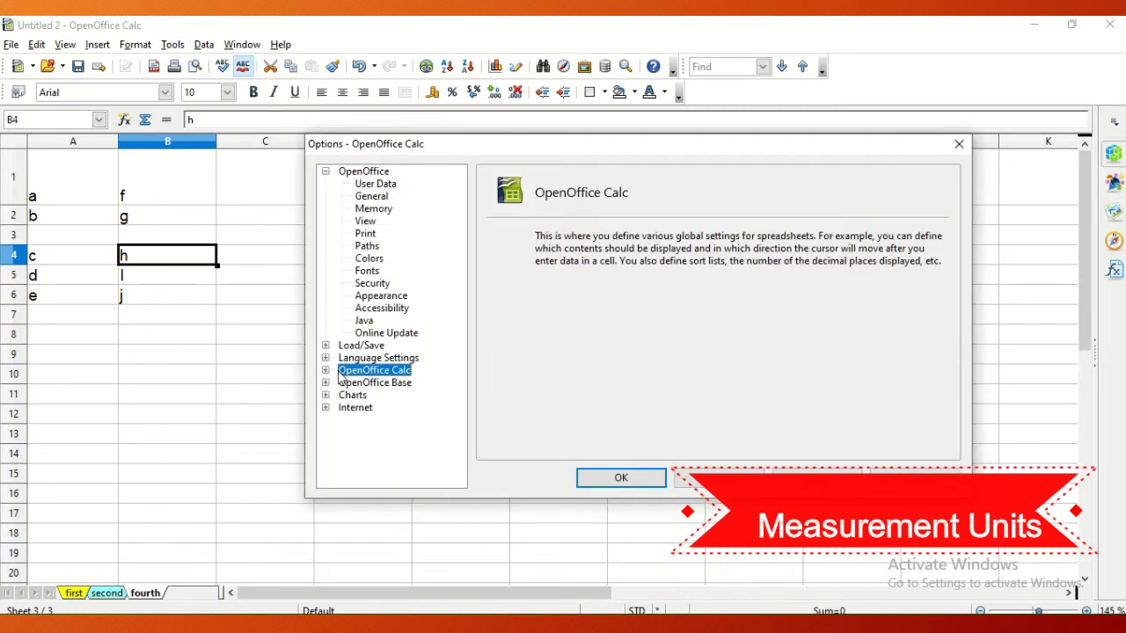
left_click(326, 370)
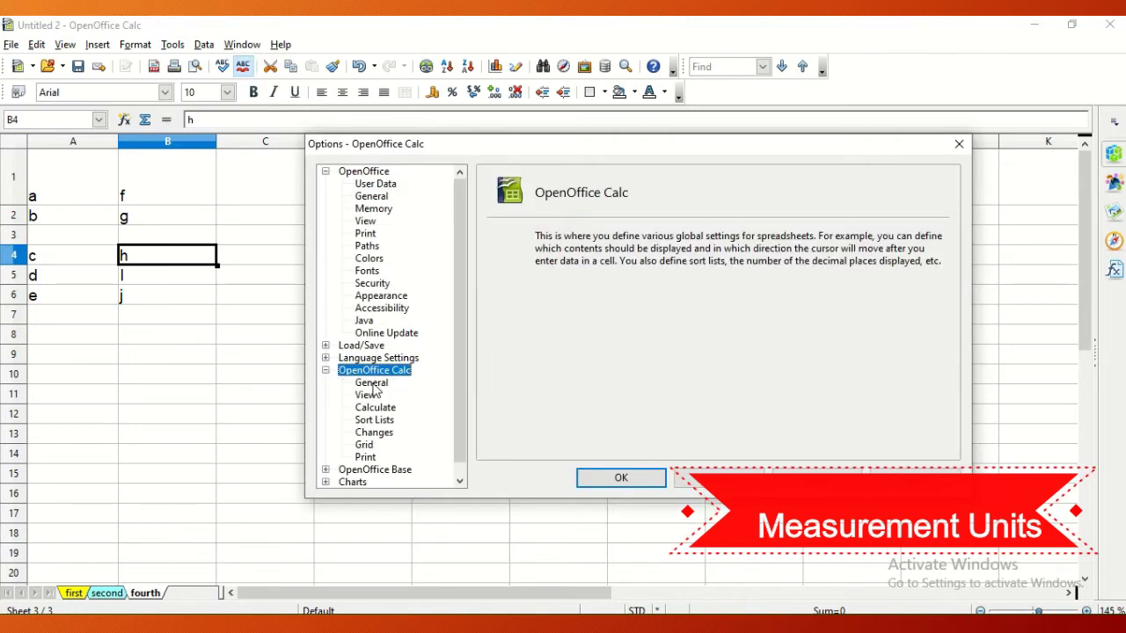
left_click(371, 384)
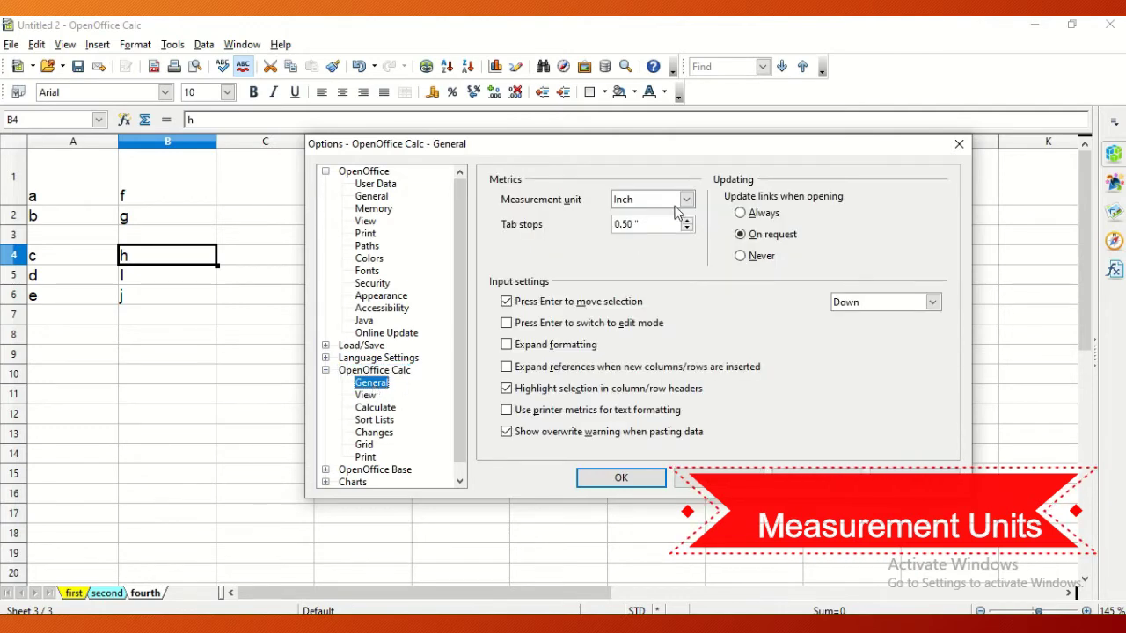
left_click(687, 200)
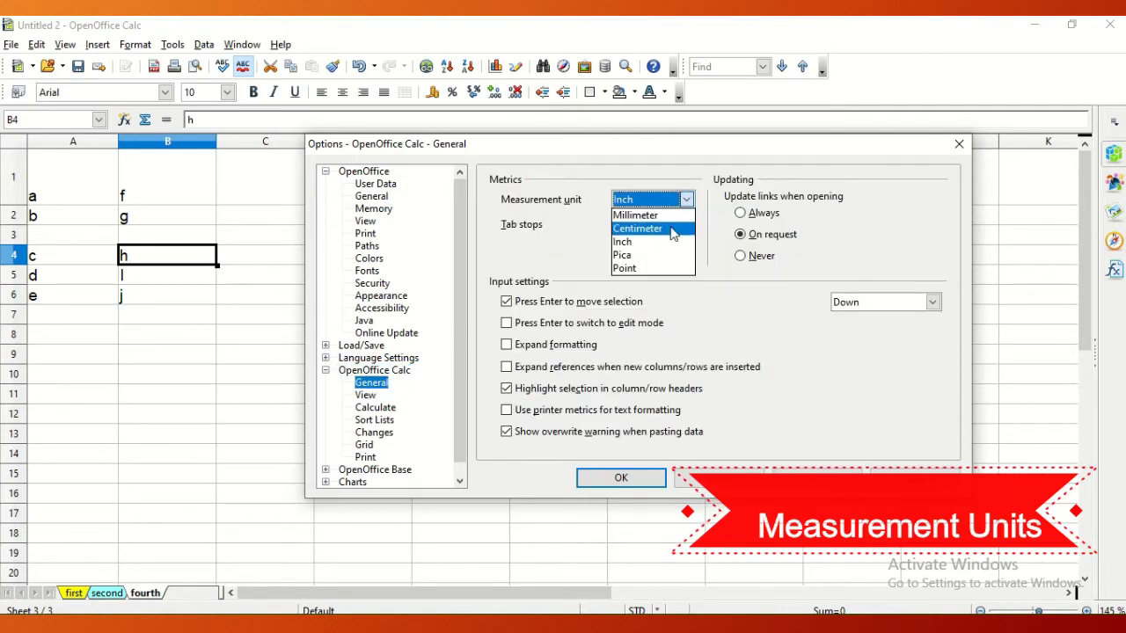
left_click(671, 228)
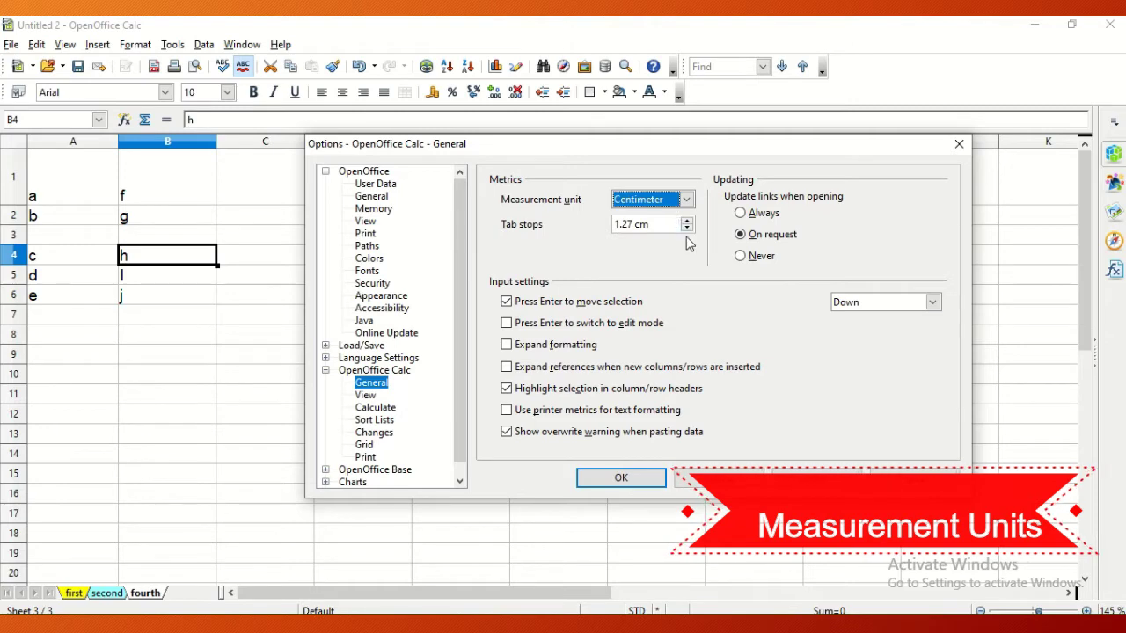
left_click(647, 479)
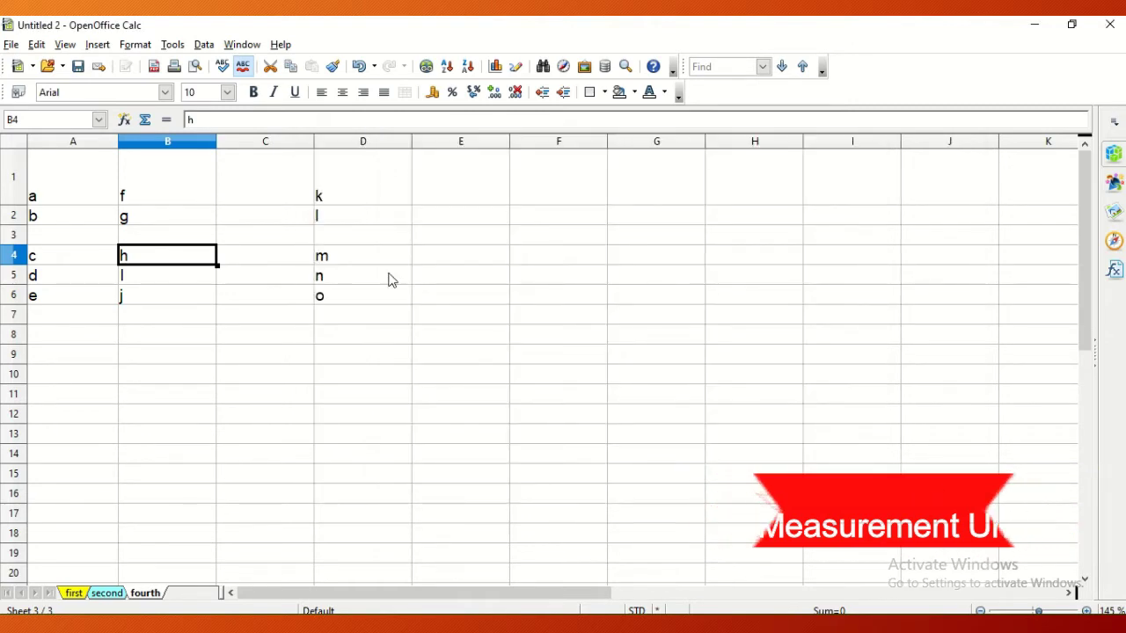
- Delete the blank row 3
left_click(13, 237)
right_click(13, 239)
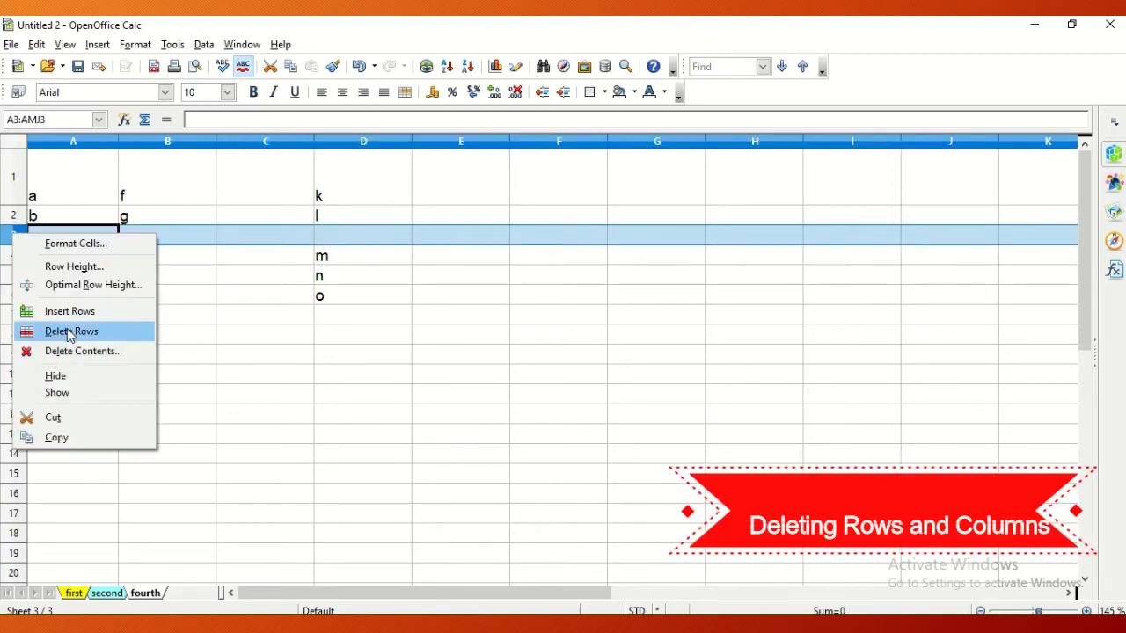
left_click(123, 46)
left_click(97, 44)
left_click(14, 235)
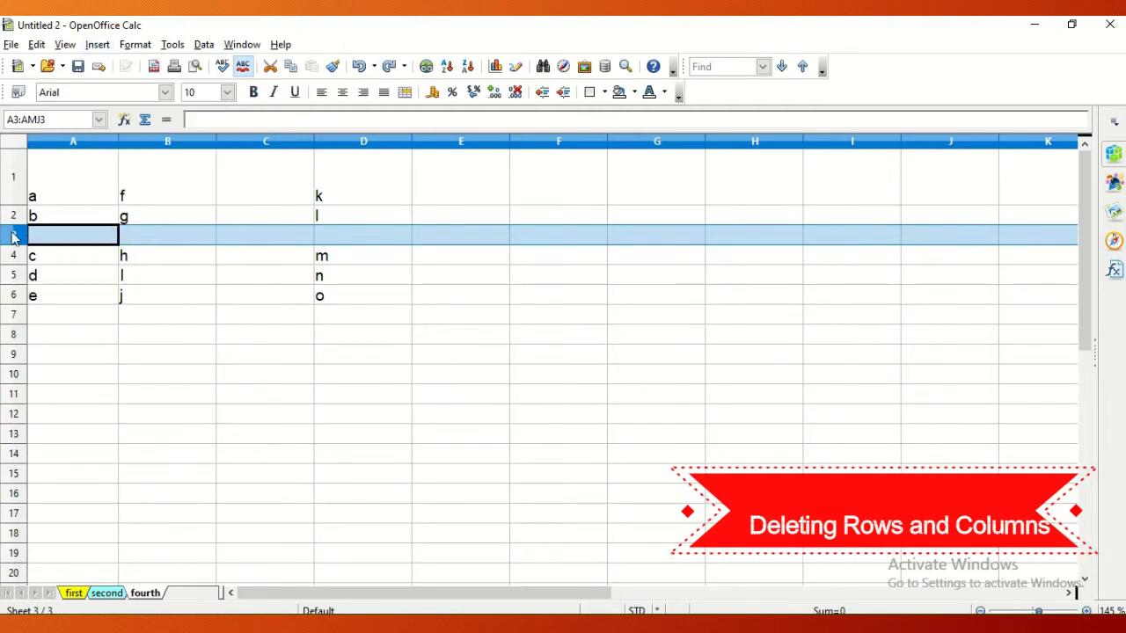
right_click(14, 234)
left_click(72, 329)
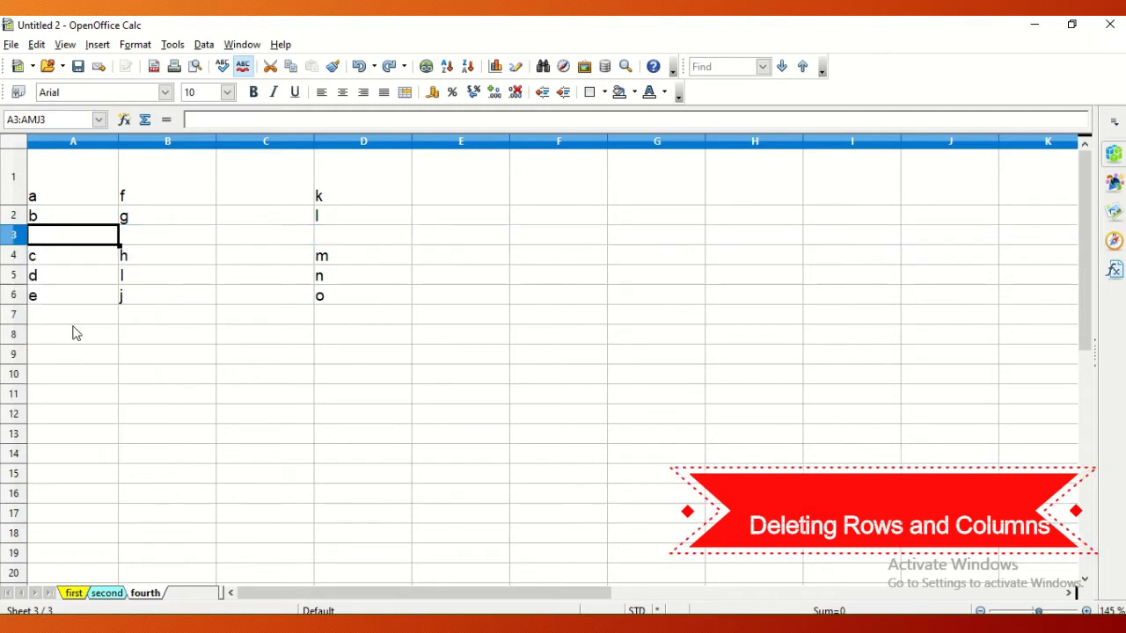
- Delete the blank column C so the letters sit in A1:C5
left_click(268, 143)
right_click(272, 146)
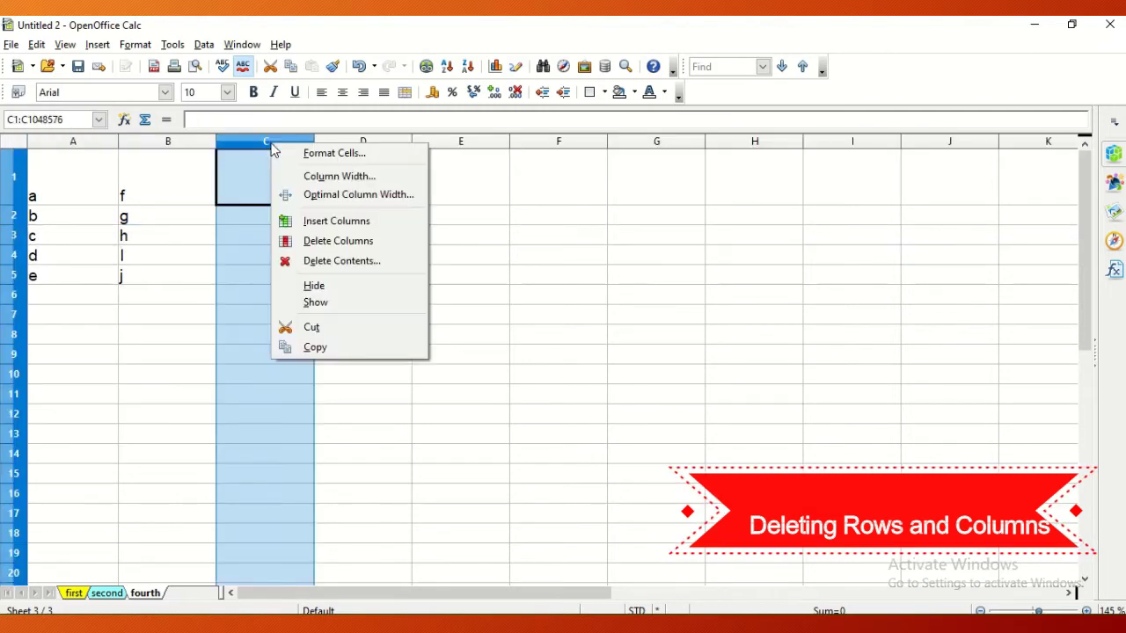
left_click(334, 241)
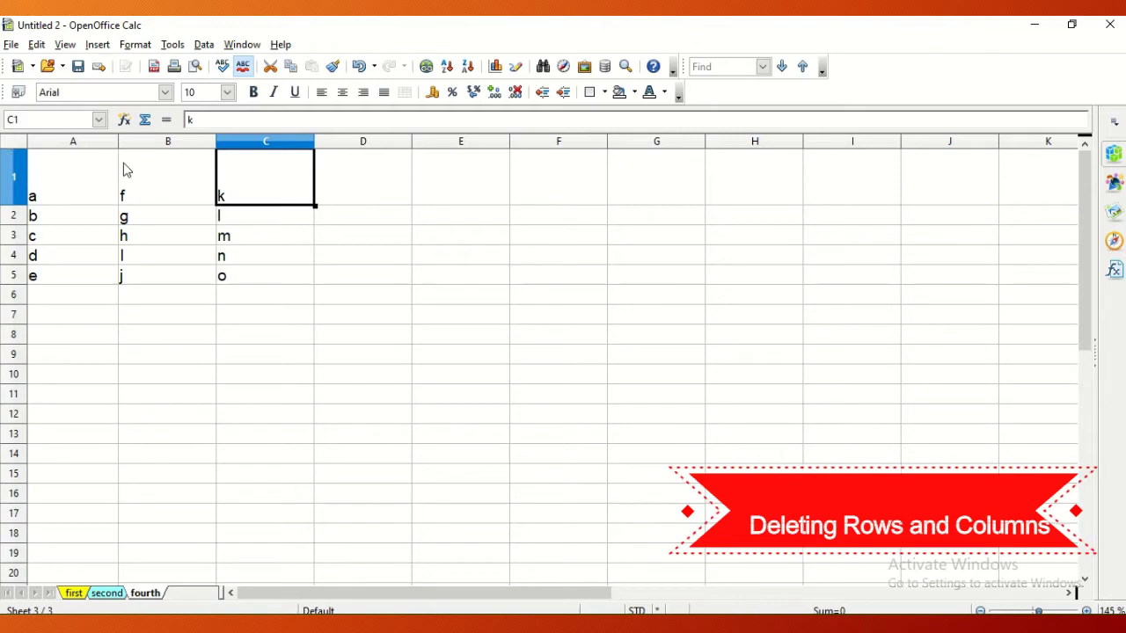
left_click(75, 142)
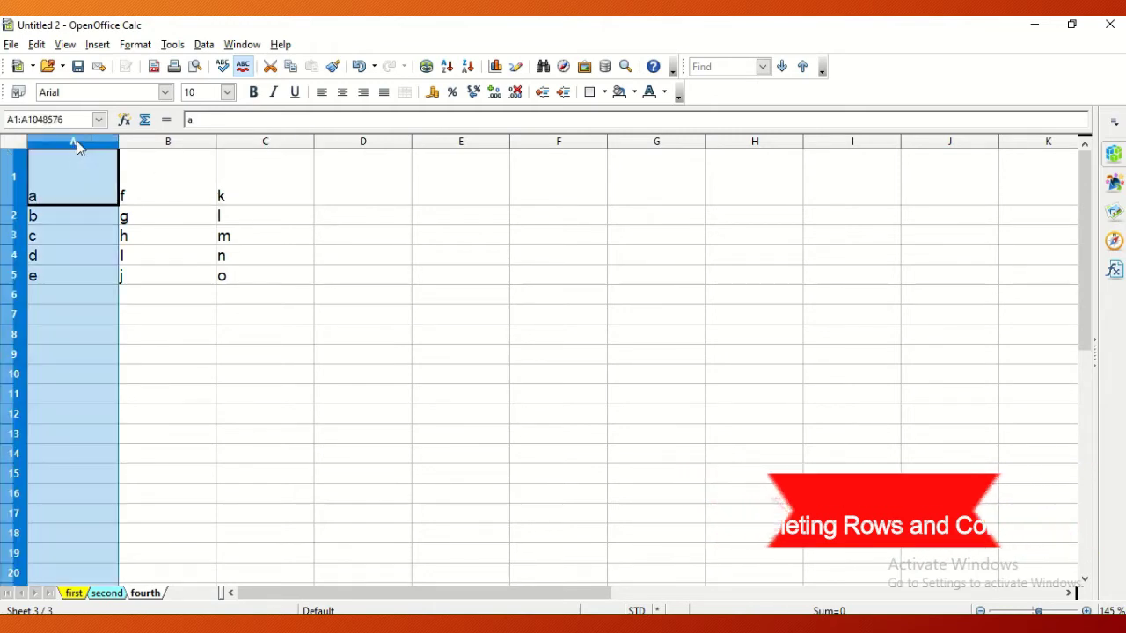
left_click(140, 45)
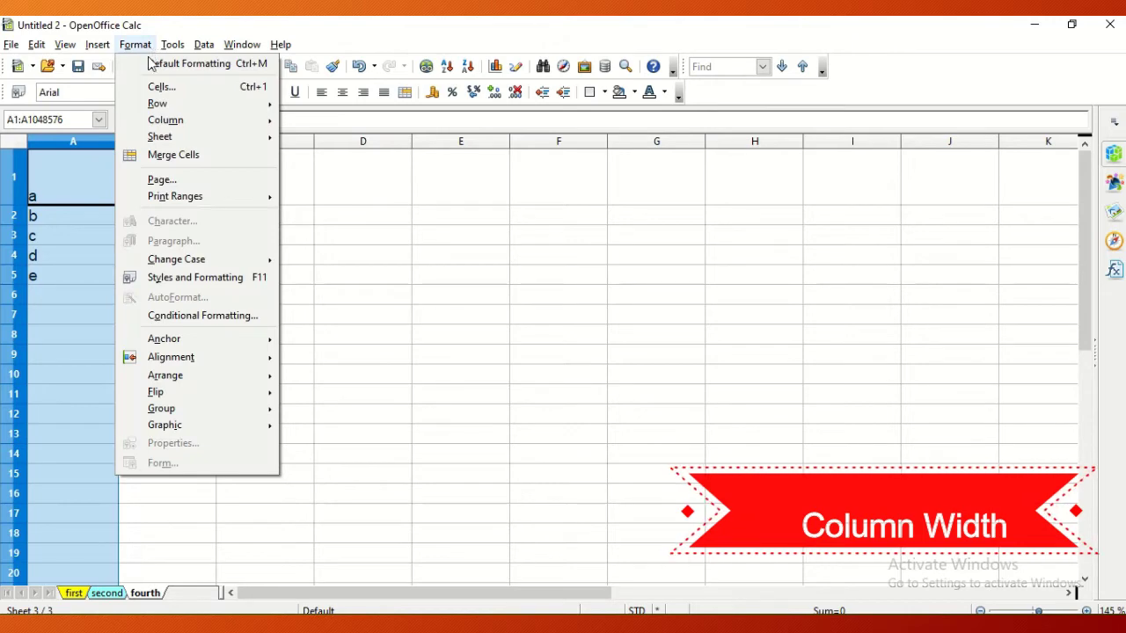
mouse_move(181, 122)
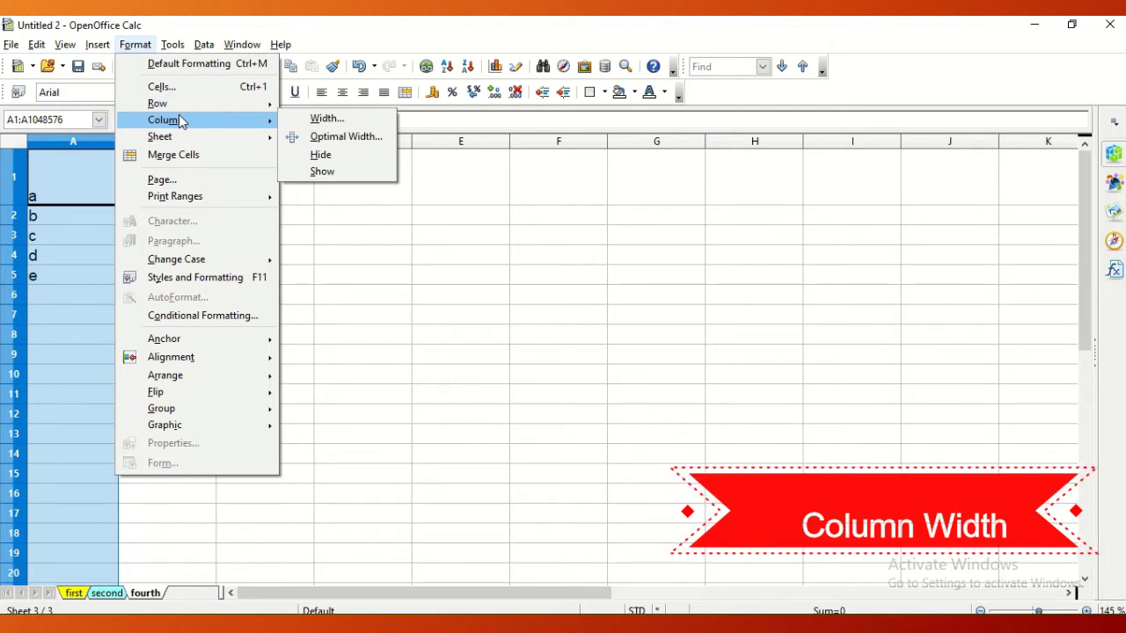
left_click(282, 119)
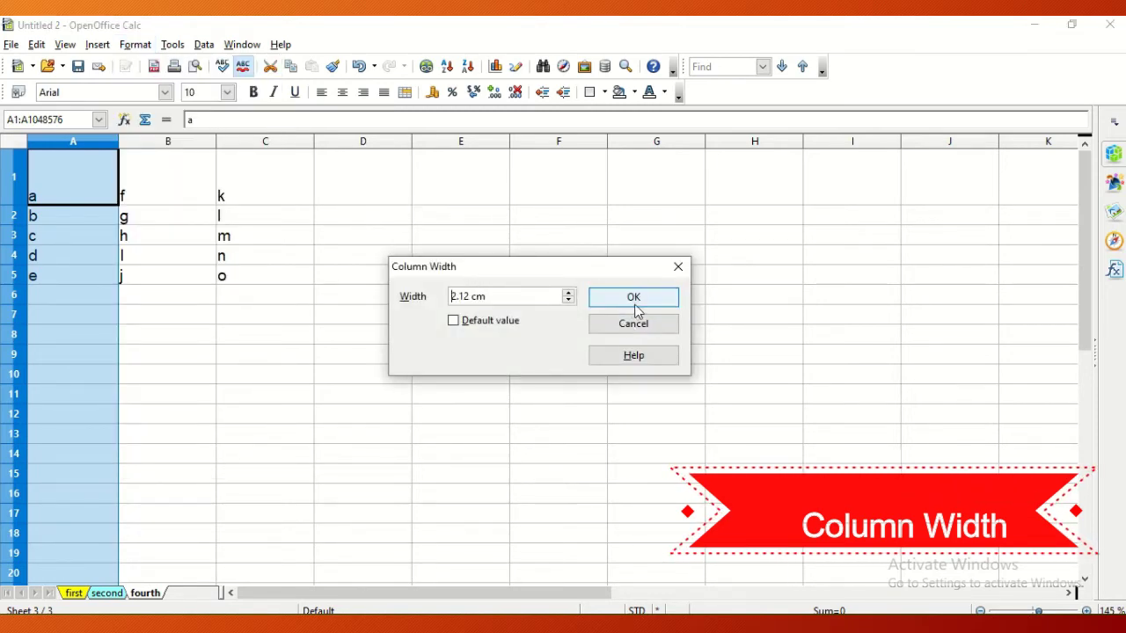
left_click(681, 273)
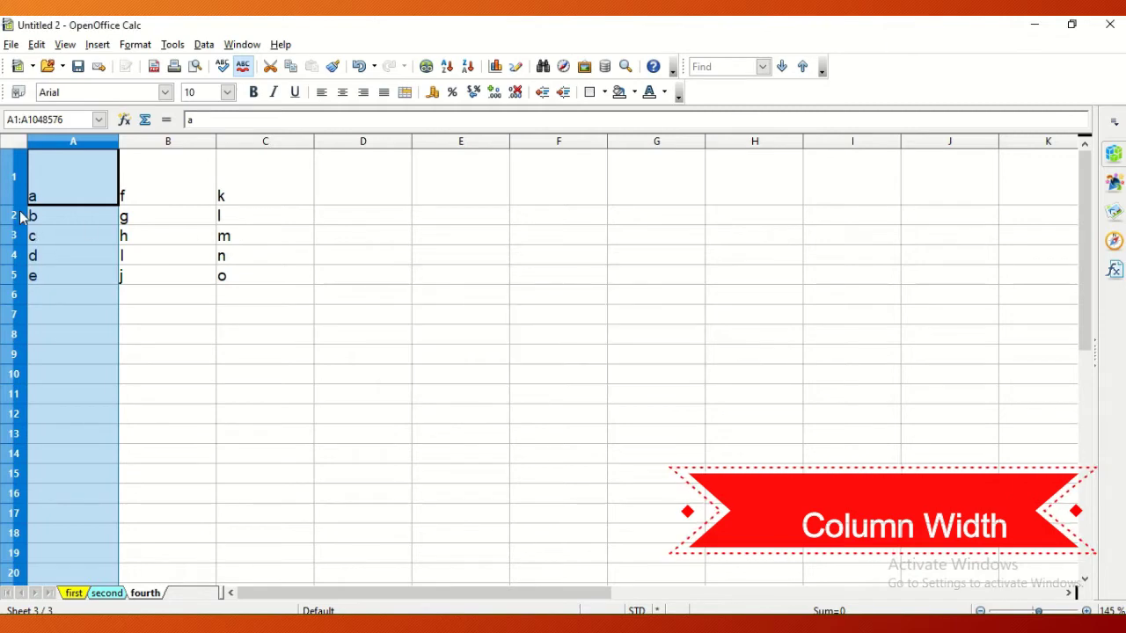
left_click(18, 216)
left_click(135, 44)
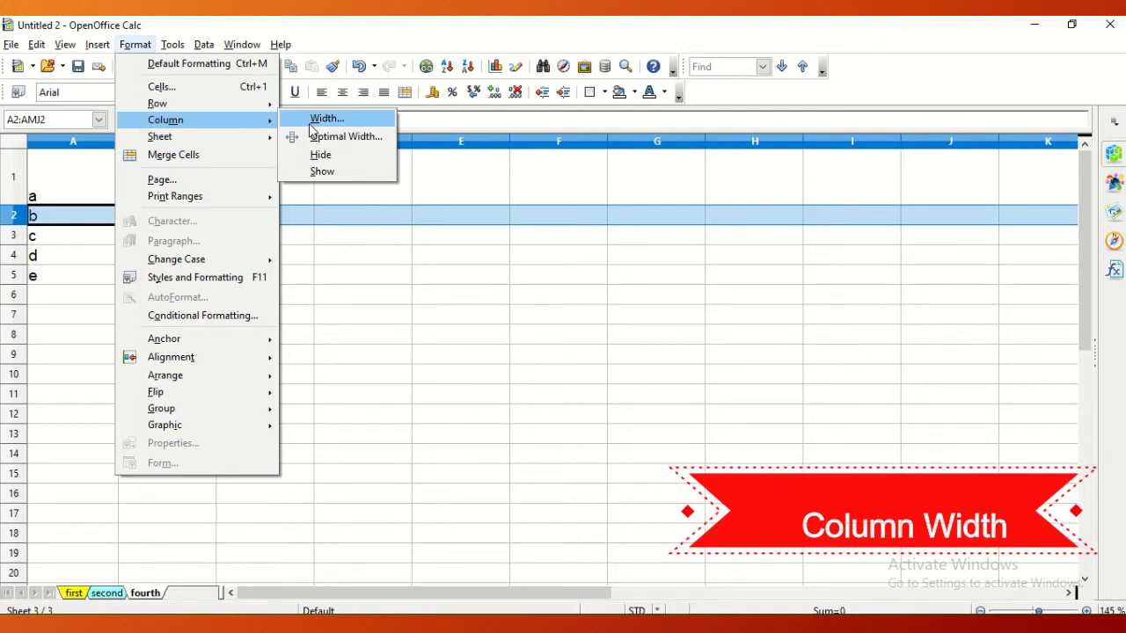
left_click(310, 123)
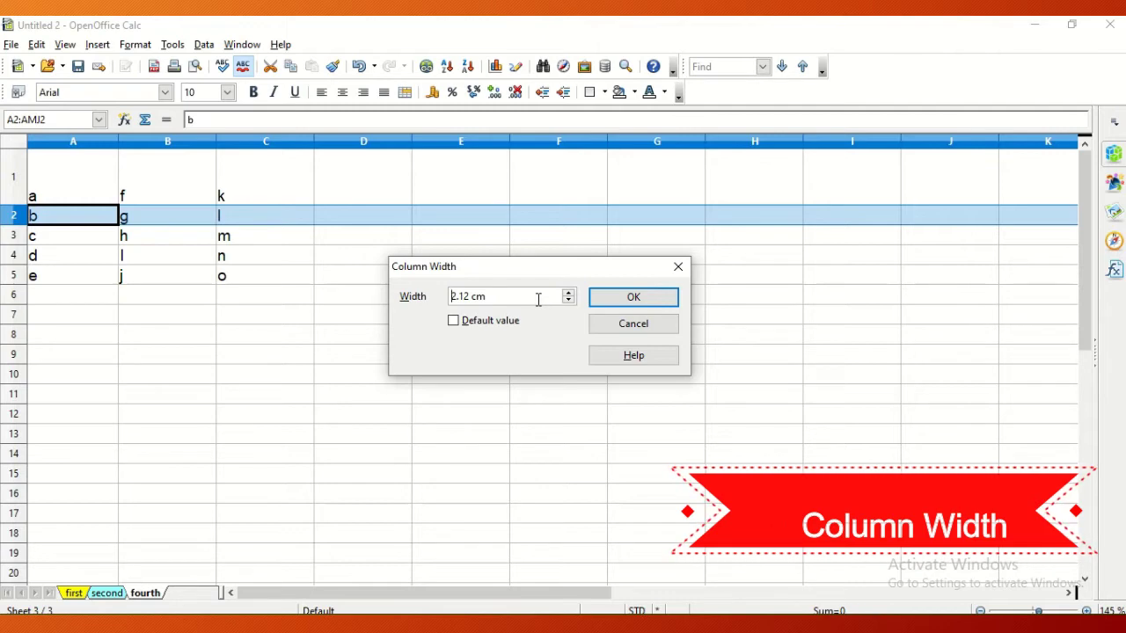
left_click(678, 267)
left_click(67, 179)
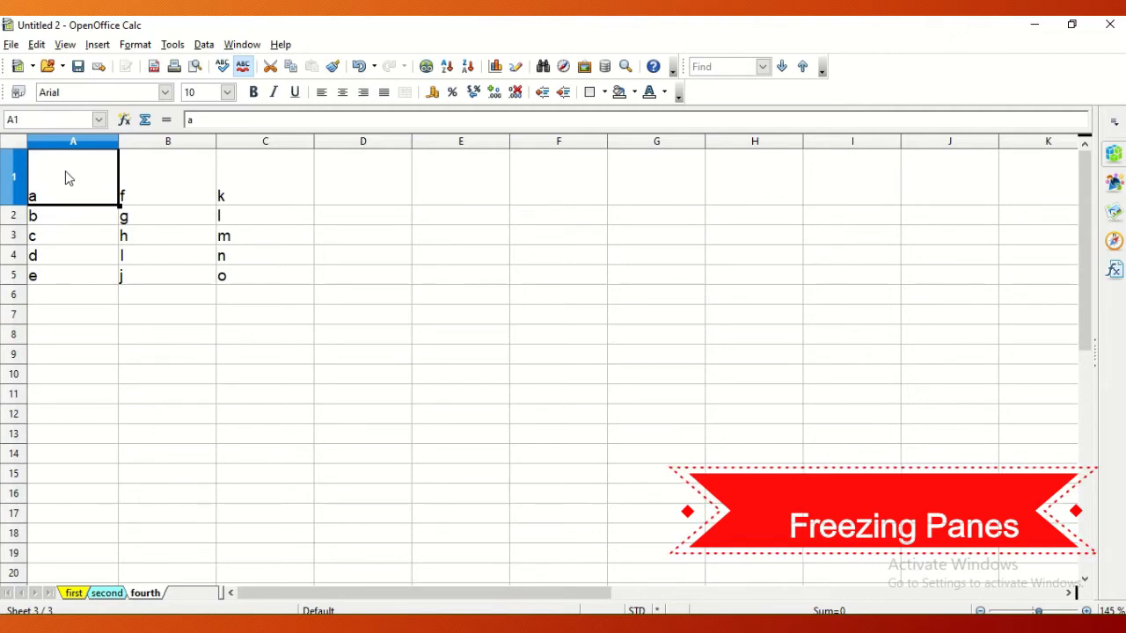
left_click(44, 254)
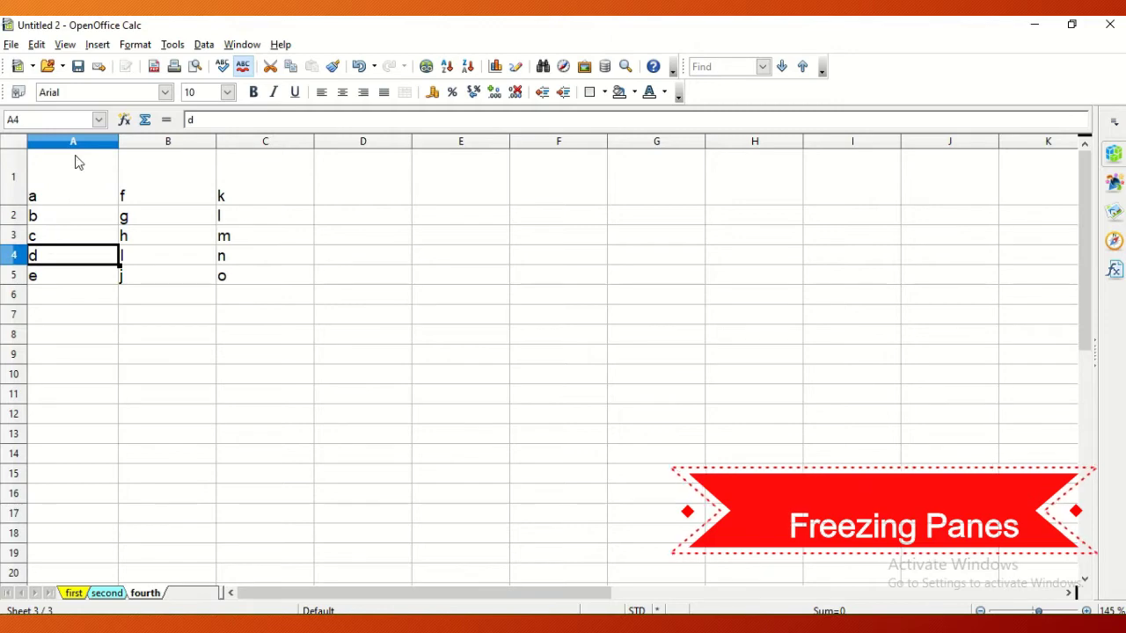
left_click(12, 180)
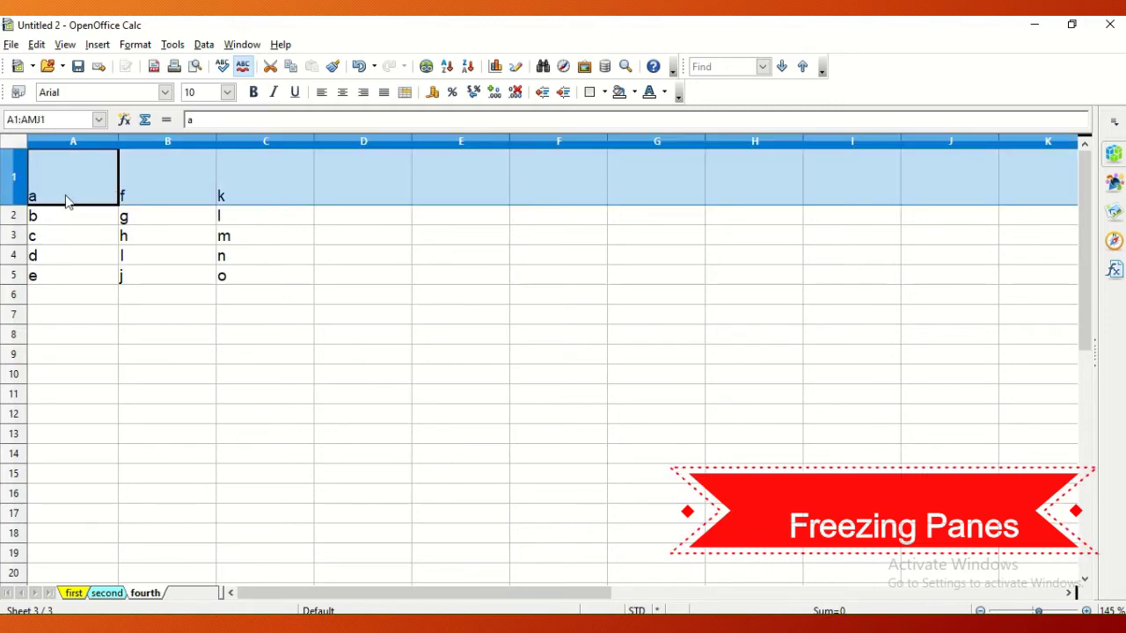
left_click(242, 46)
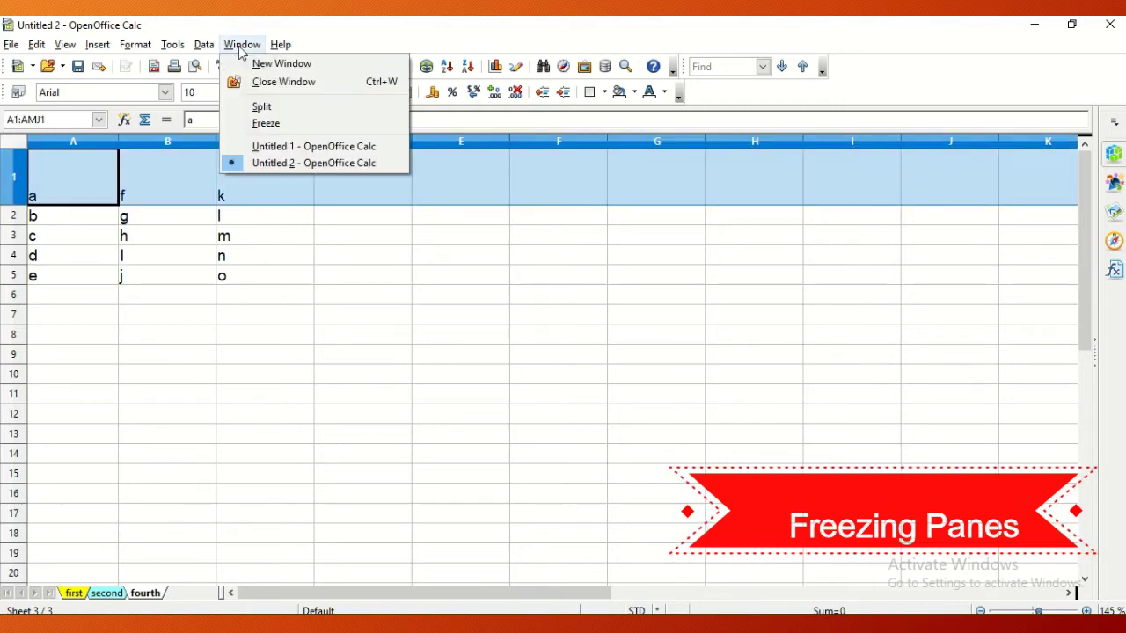
left_click(256, 124)
left_click(172, 235)
scroll(174, 235, "down", 2)
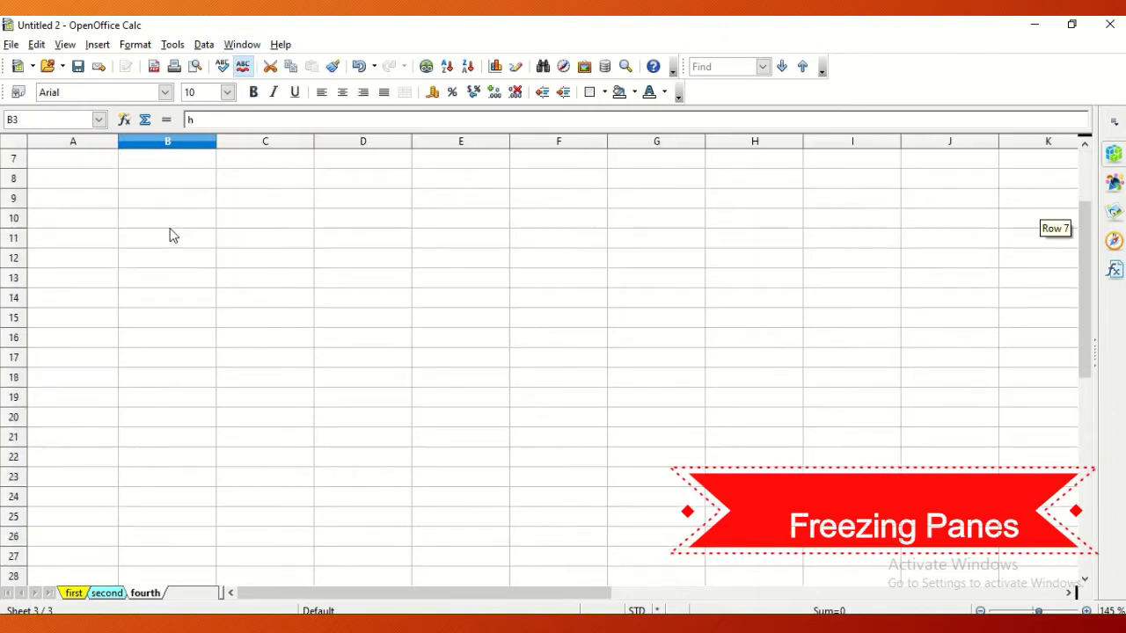
scroll(173, 235, "up", 2)
left_click(110, 181)
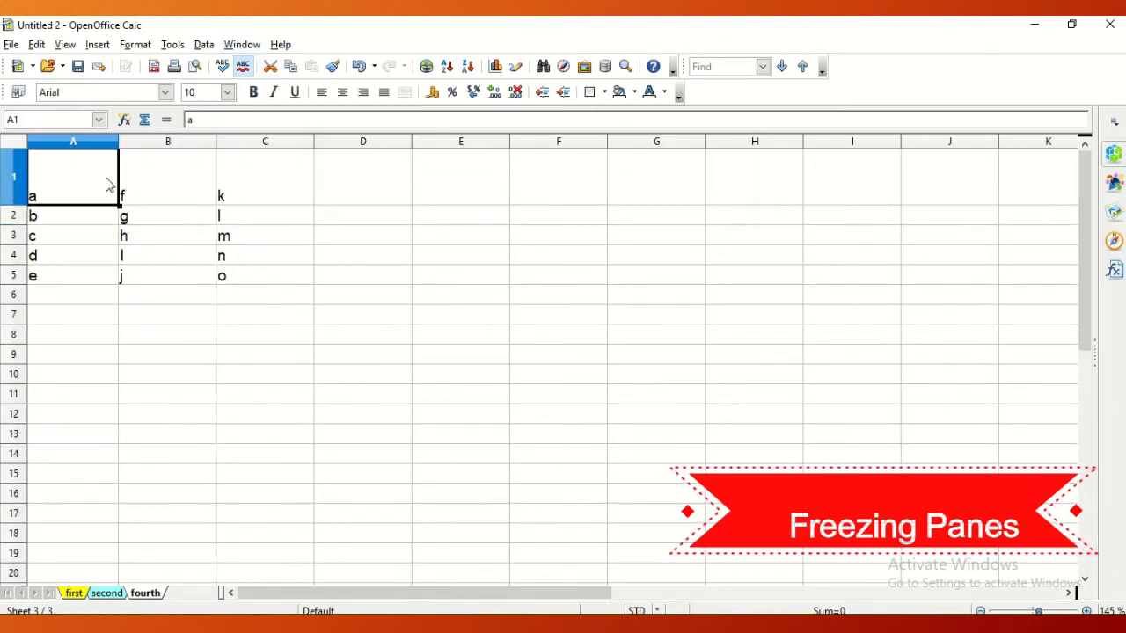
left_click(11, 178)
left_click(235, 49)
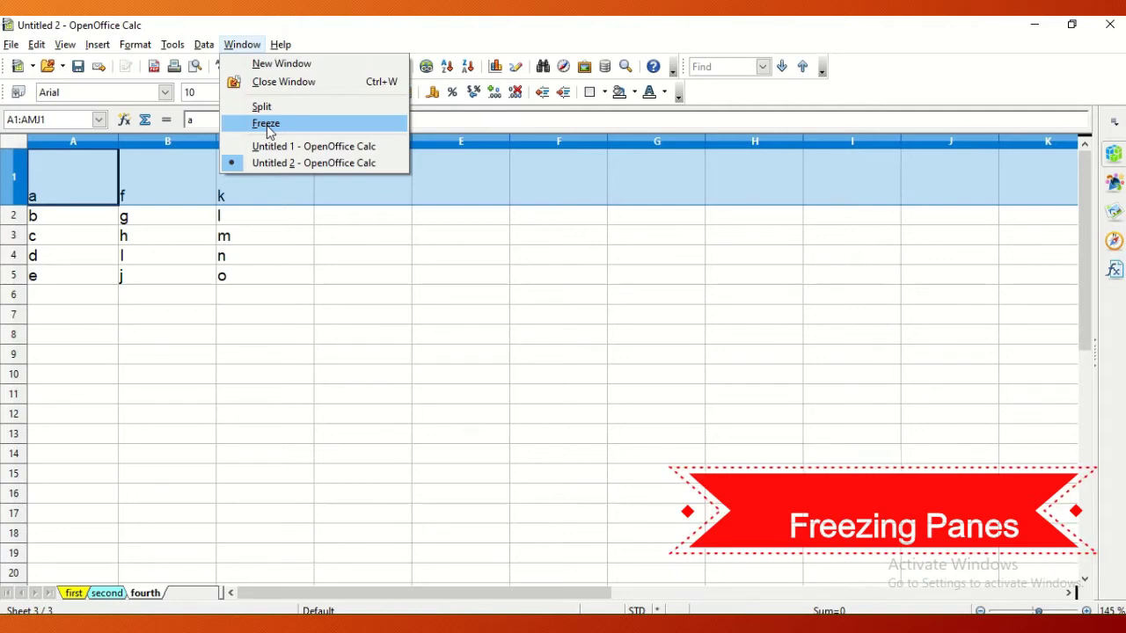
left_click(23, 216)
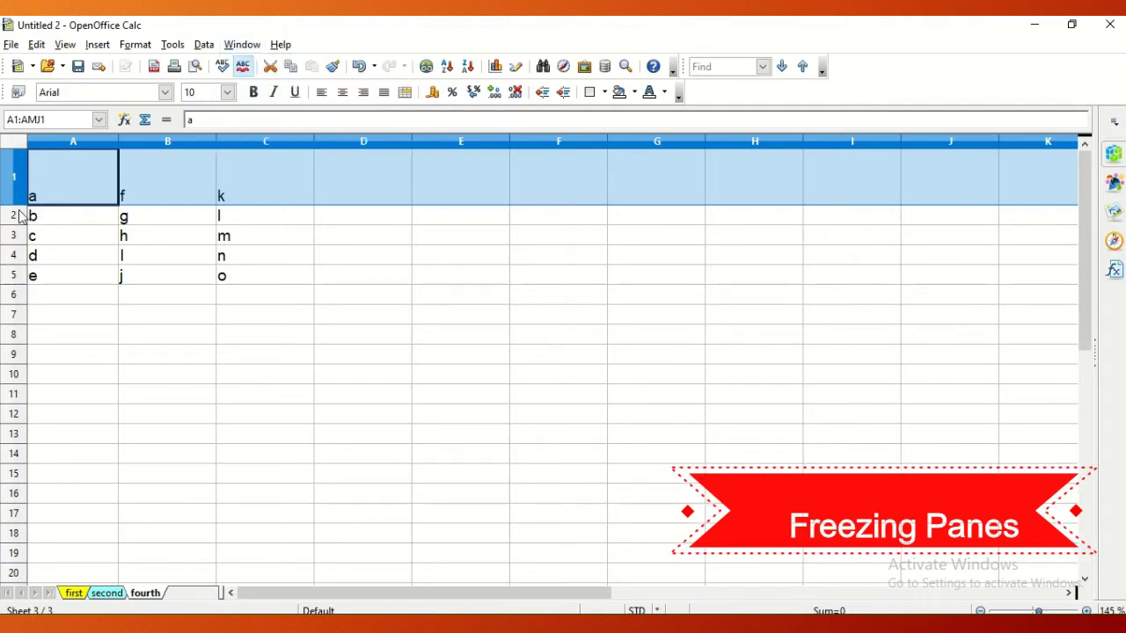
left_click(19, 214)
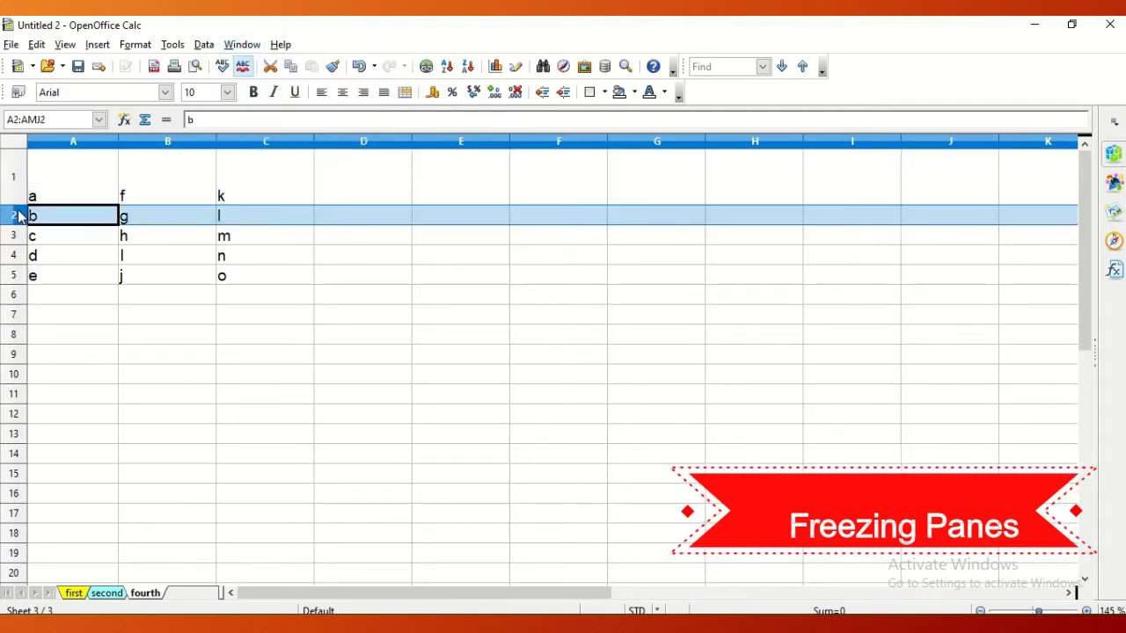
left_click(256, 44)
left_click(269, 121)
scroll(258, 237, "down", 2)
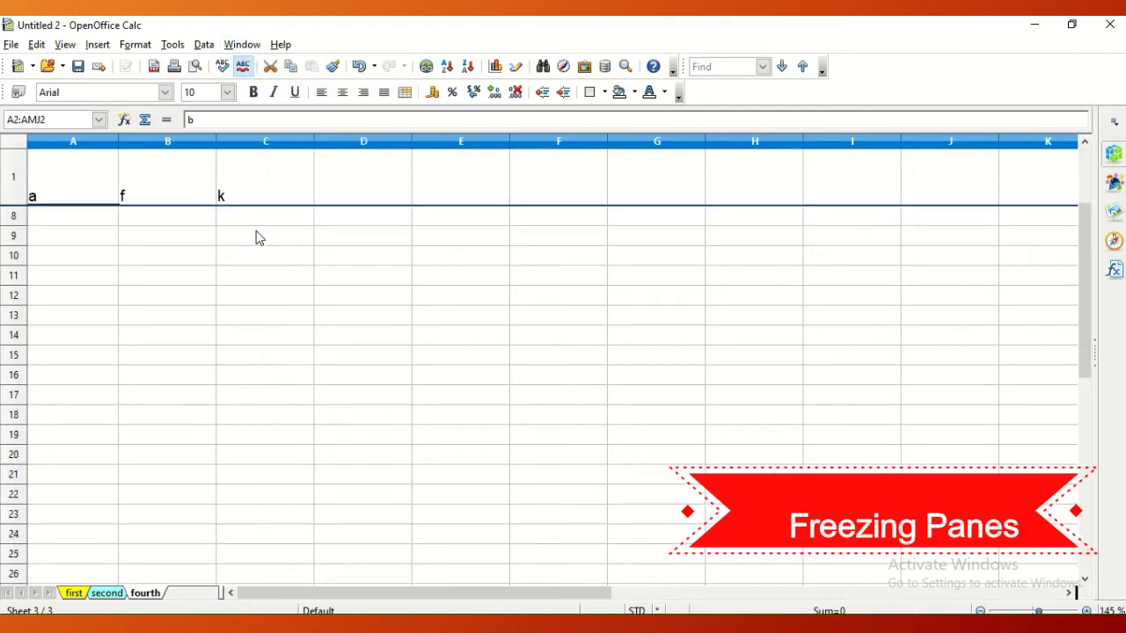
scroll(258, 237, "down", 2)
scroll(258, 237, "up", 4)
scroll(258, 237, "down", 4)
scroll(261, 237, "up", 4)
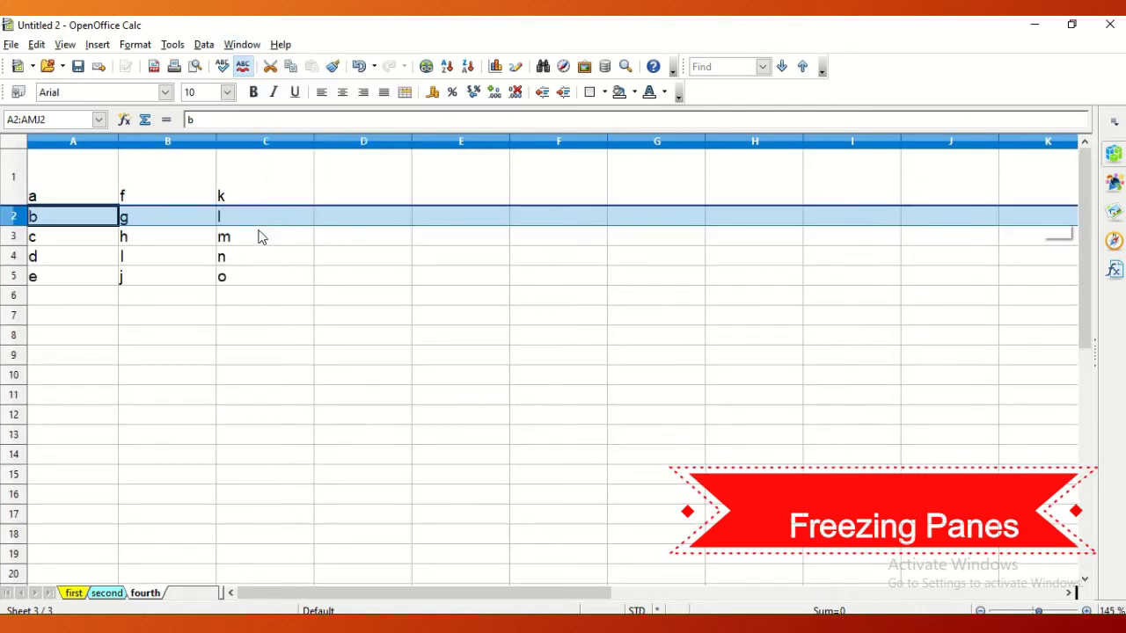
scroll(260, 236, "down", 4)
scroll(260, 235, "down", 4)
scroll(261, 235, "up", 8)
scroll(264, 234, "down", 1)
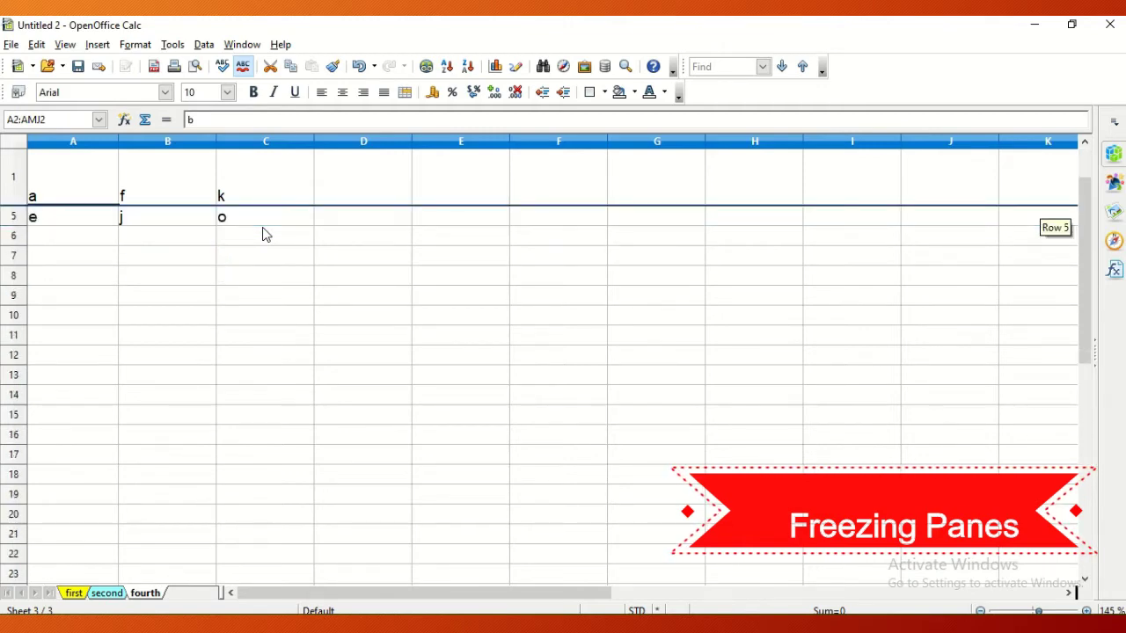
scroll(267, 234, "up", 1)
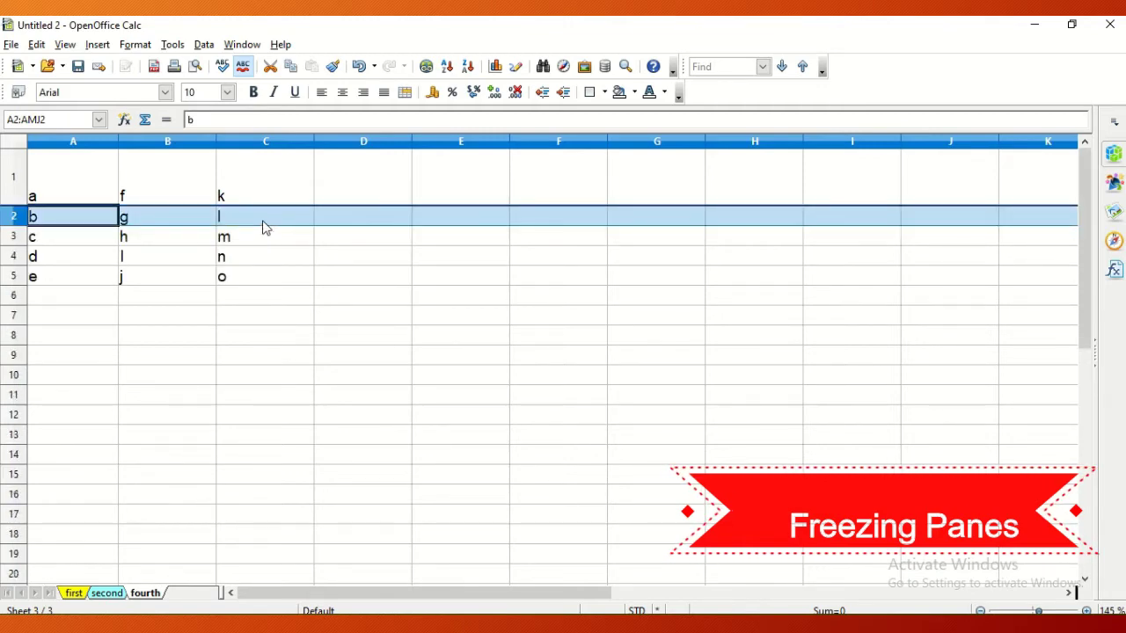
scroll(262, 227, "down", 1)
scroll(262, 227, "down", 2)
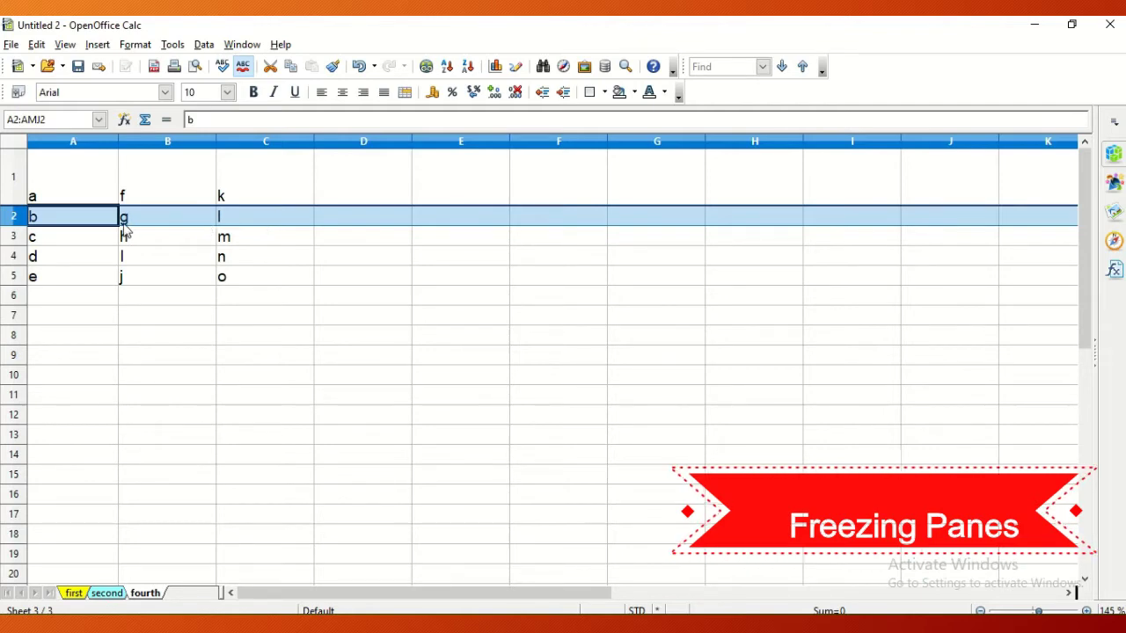
left_click(240, 48)
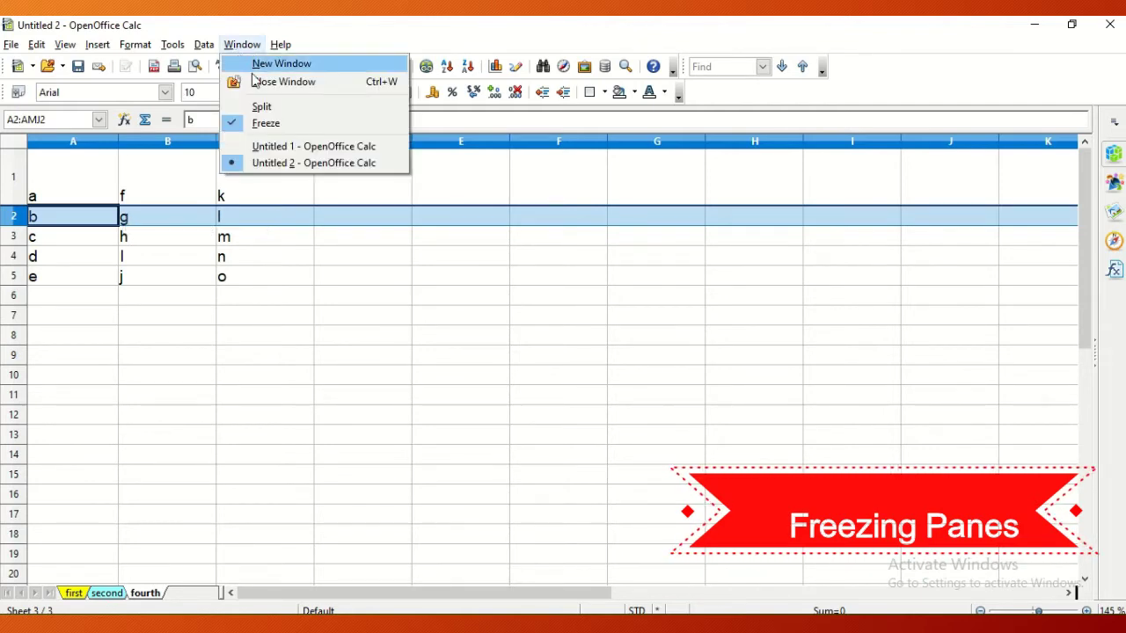
left_click(276, 121)
scroll(211, 231, "down", 1)
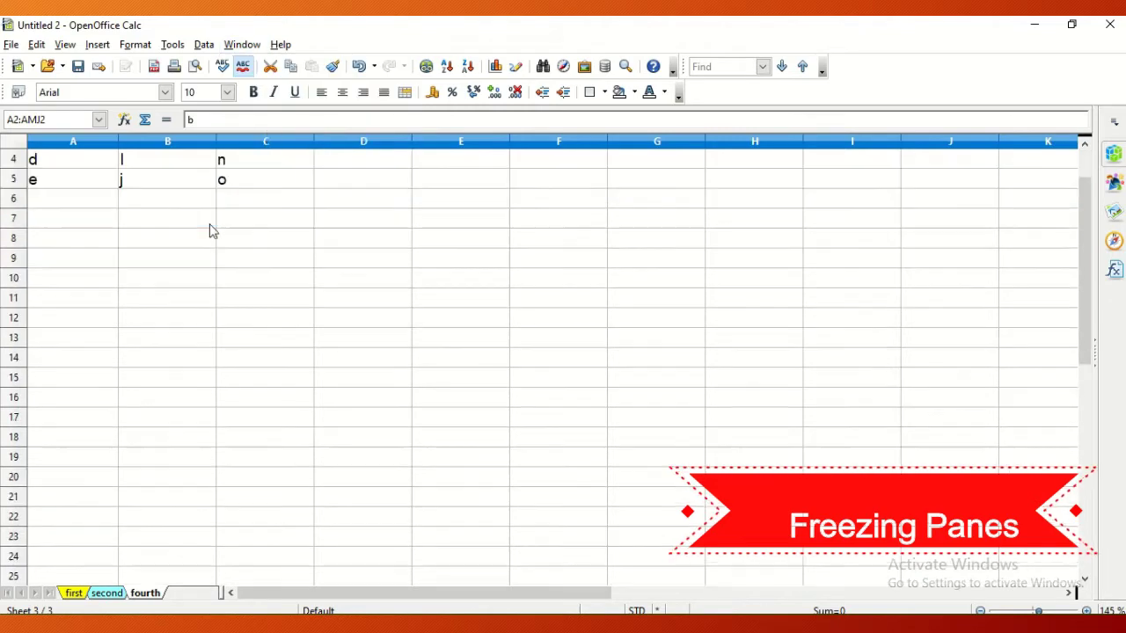
scroll(211, 231, "down", 2)
scroll(211, 230, "up", 3)
scroll(211, 231, "down", 4)
scroll(211, 231, "up", 3)
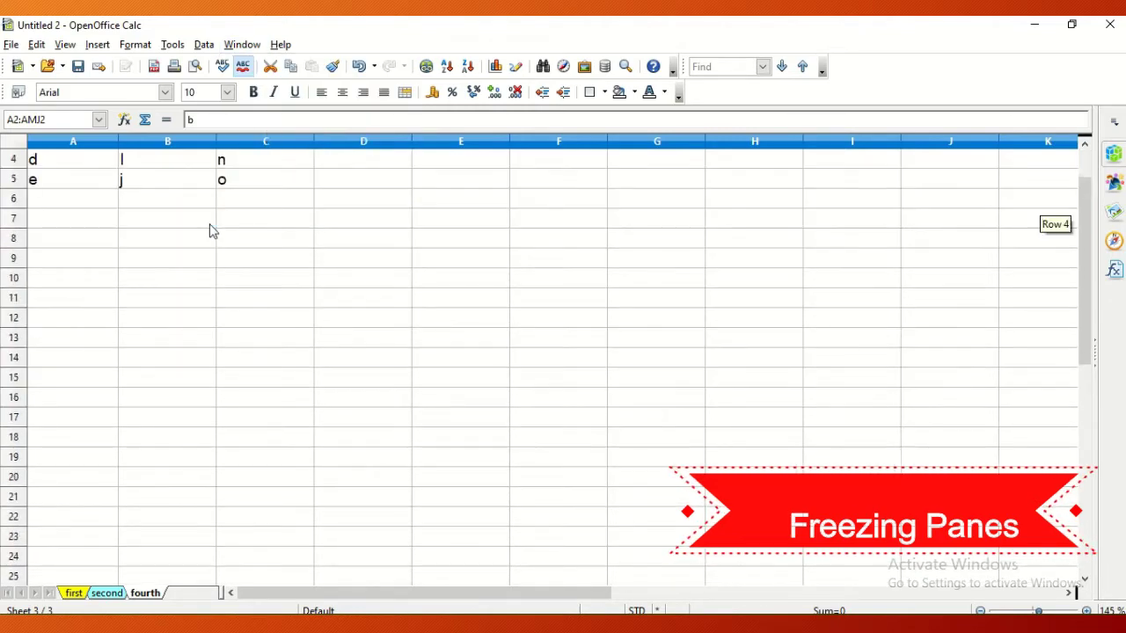
scroll(211, 230, "up", 1)
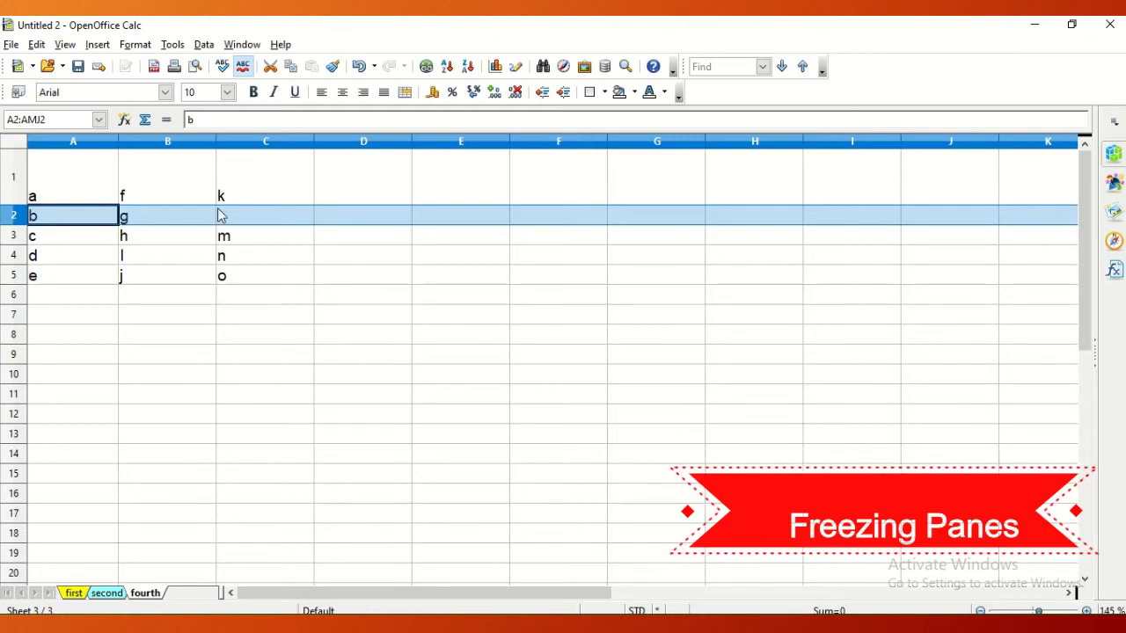
- Clear the letter e from cell A5 using Delete Contents with Delete all
left_click(72, 192)
left_click(161, 199)
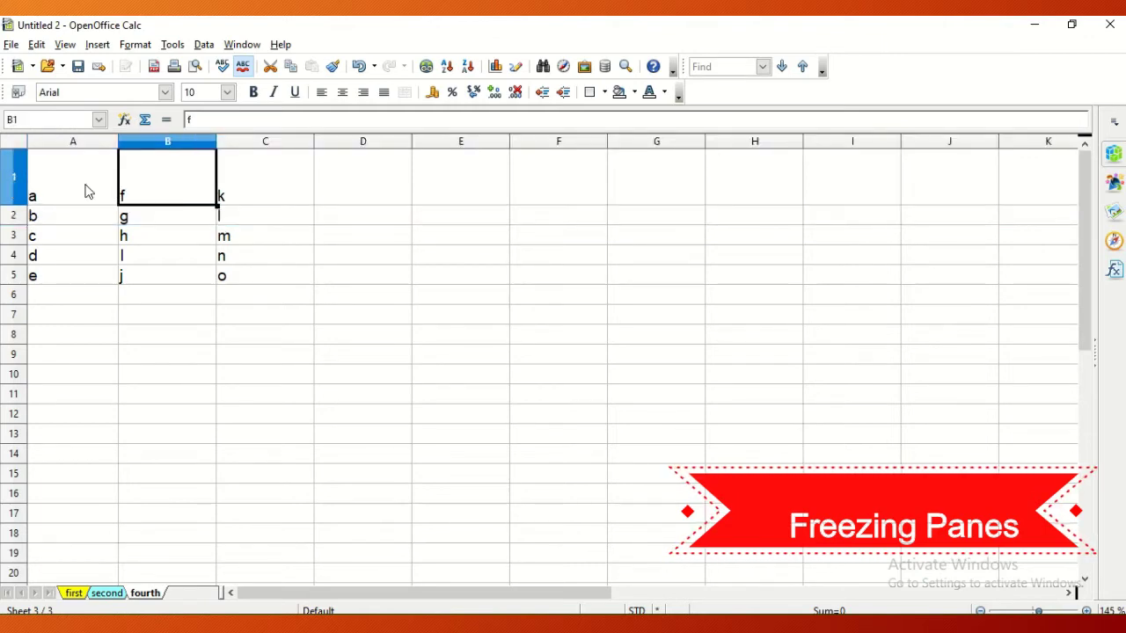
left_click_drag(86, 189, 251, 292)
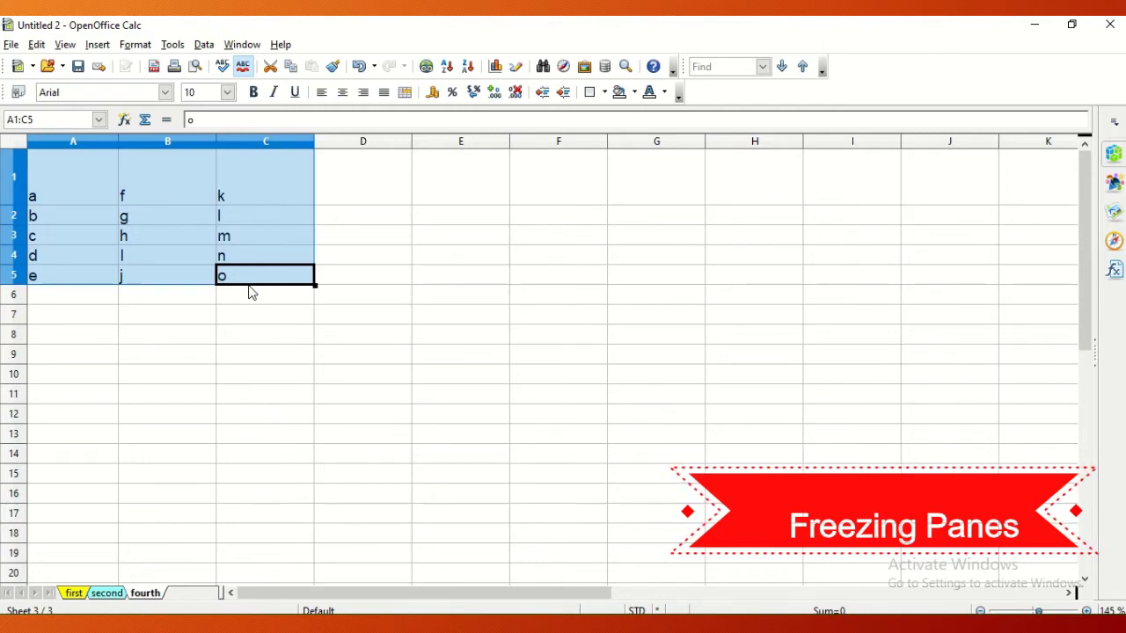
left_click(84, 178)
left_click(103, 280)
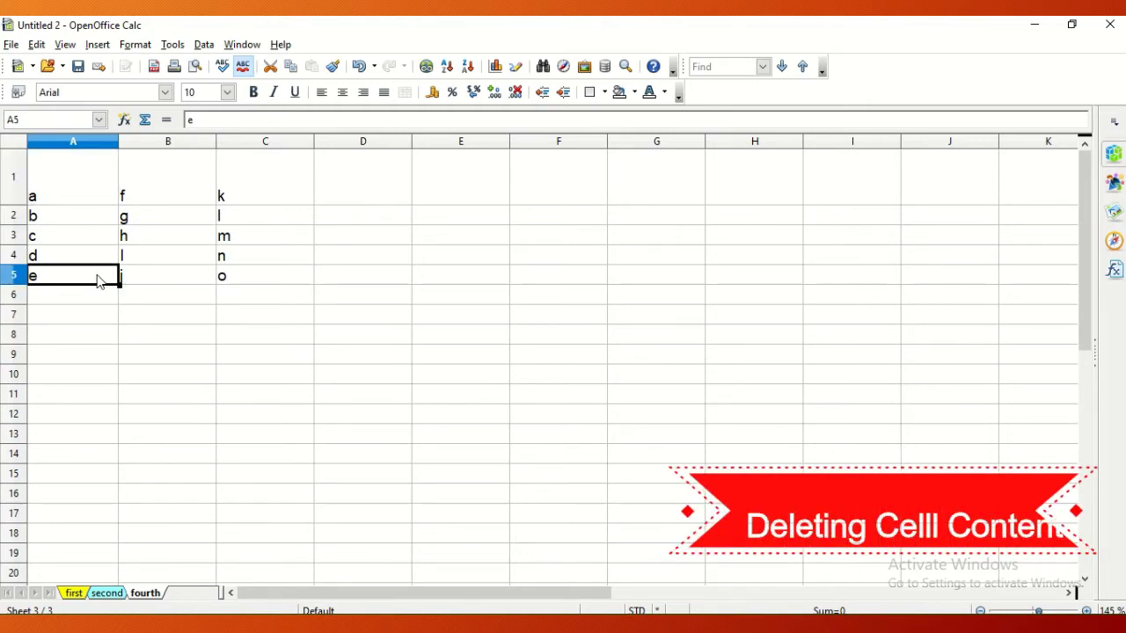
right_click(99, 280)
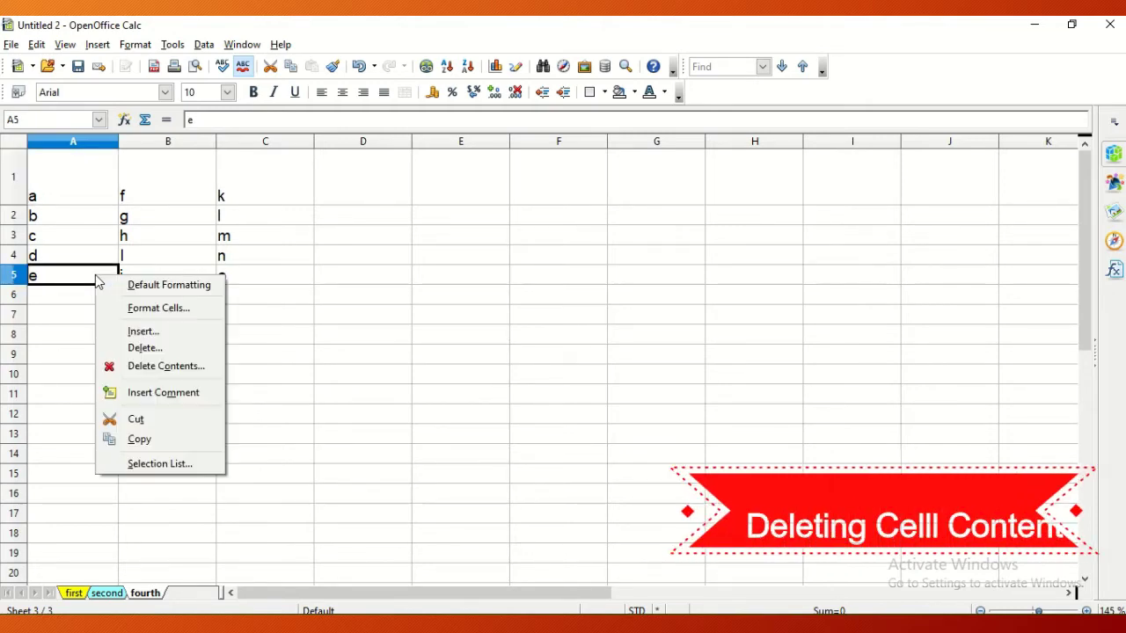
left_click(132, 348)
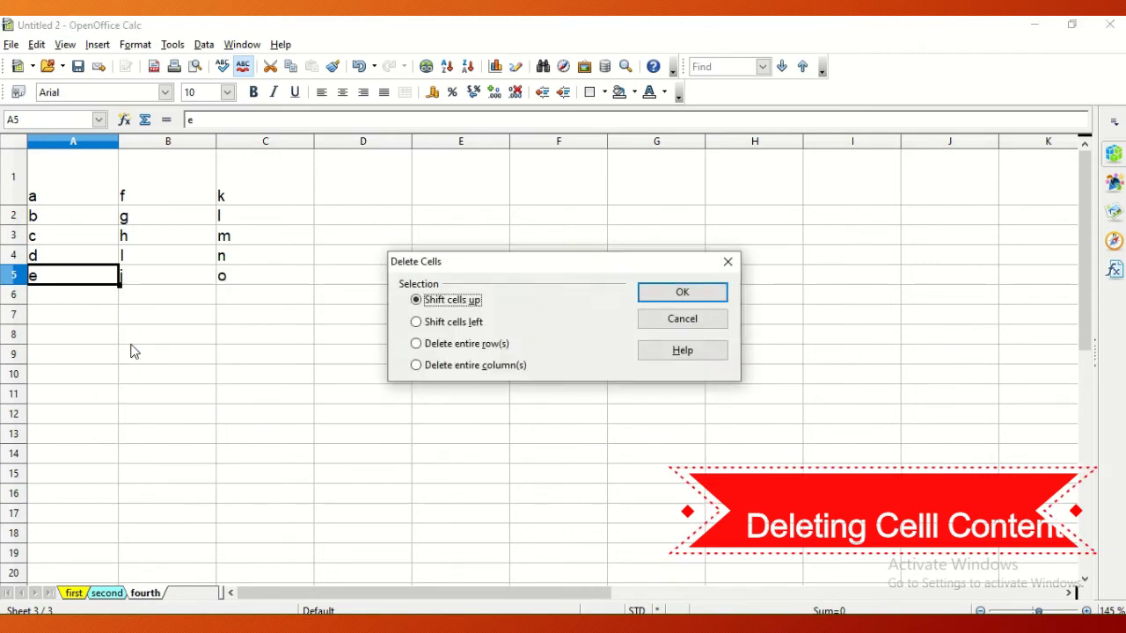
left_click(728, 262)
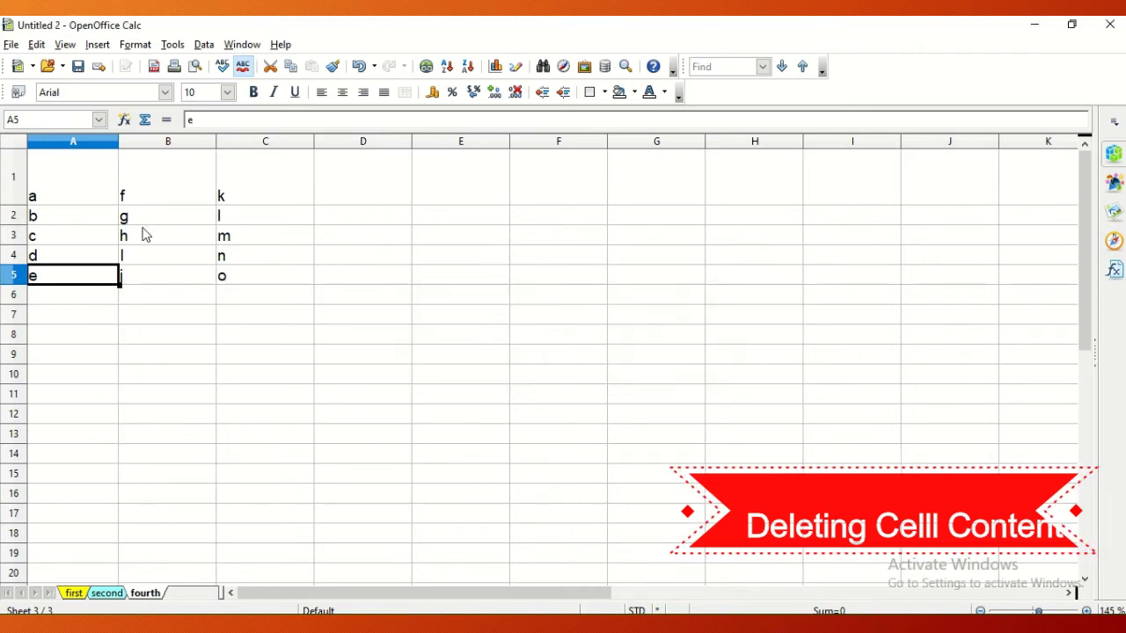
right_click(102, 276)
left_click(157, 359)
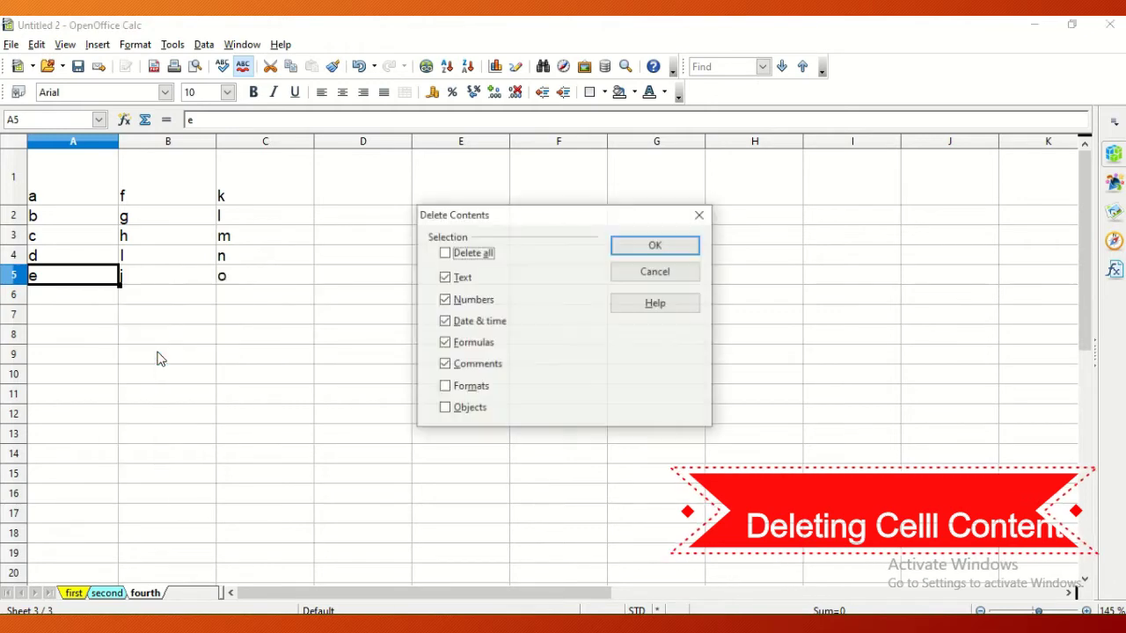
left_click(484, 254)
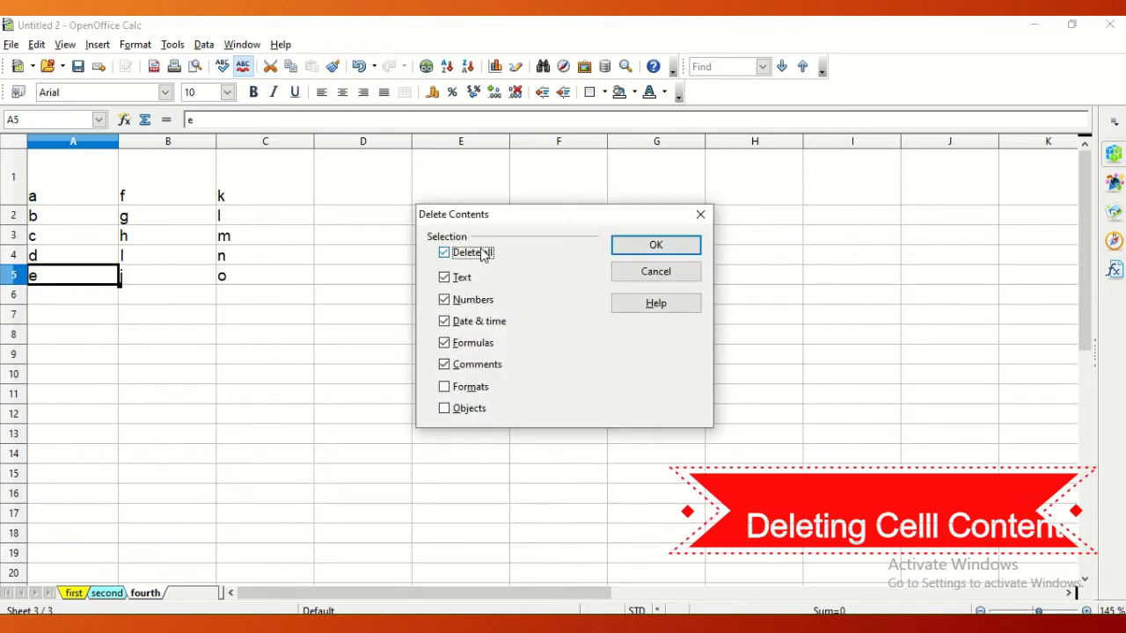
left_click(647, 250)
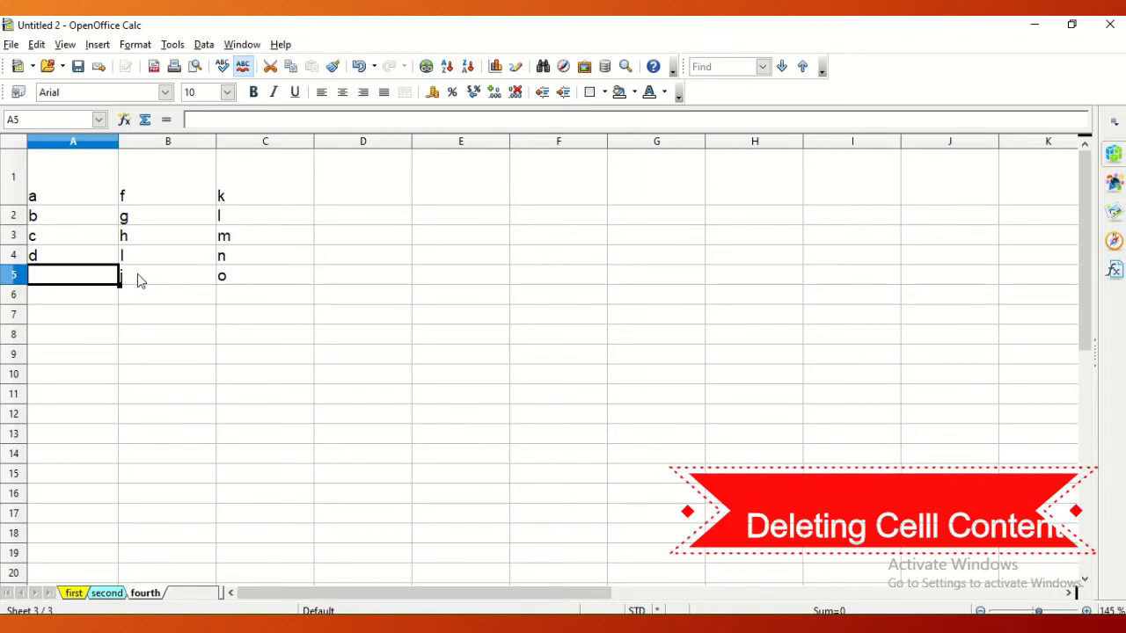
- Delete all contents of cell B5, removing its j
left_click(140, 278)
right_click(140, 276)
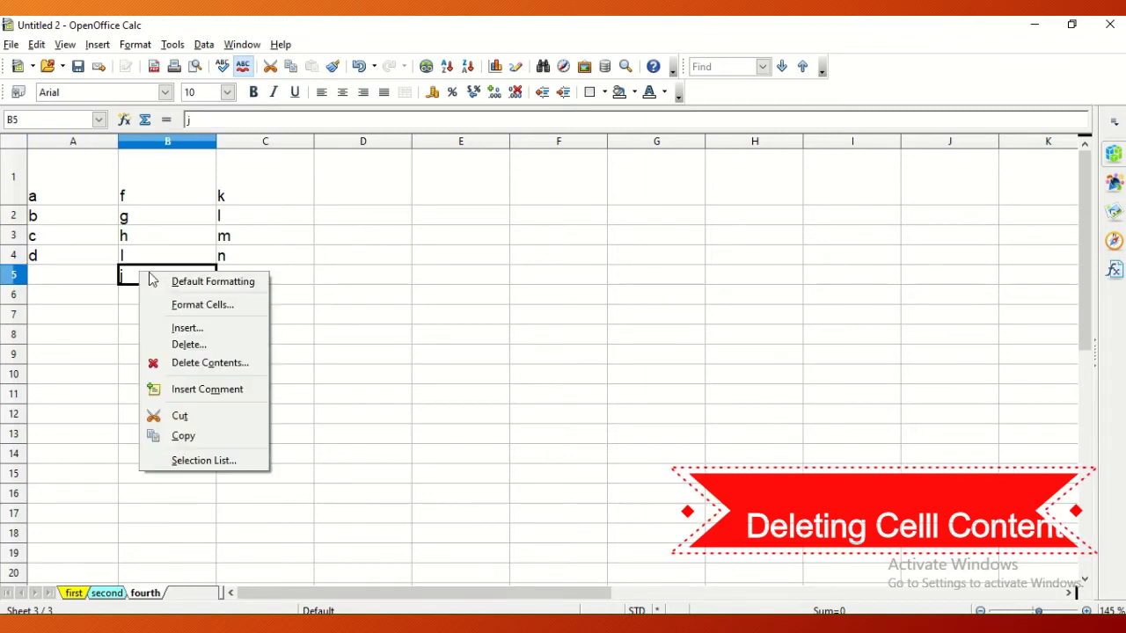
left_click(206, 363)
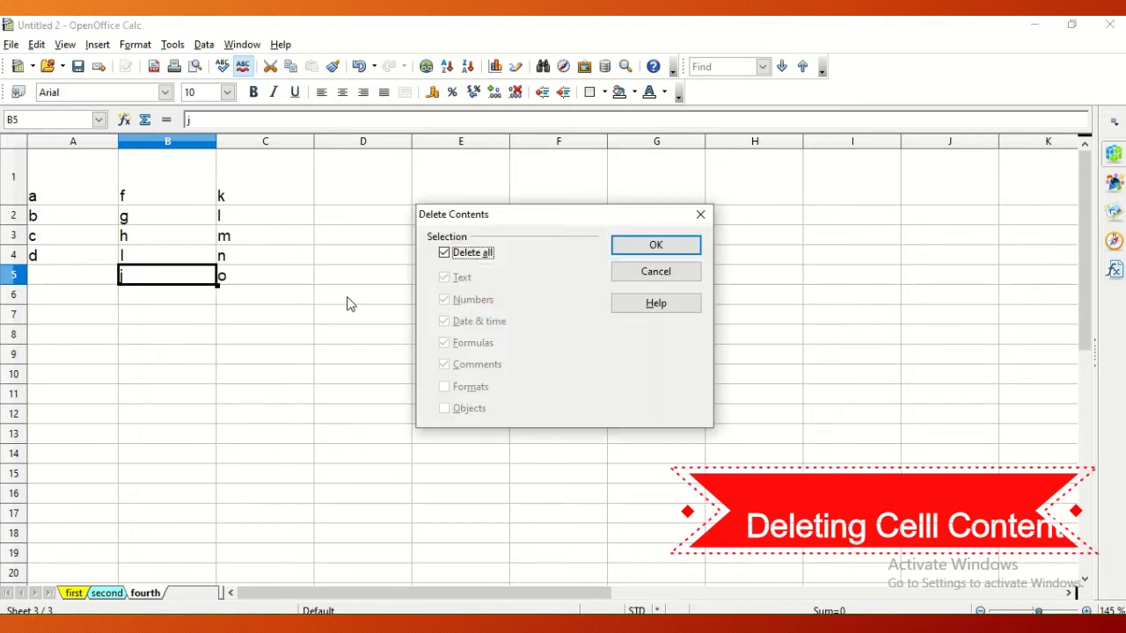
left_click(454, 255)
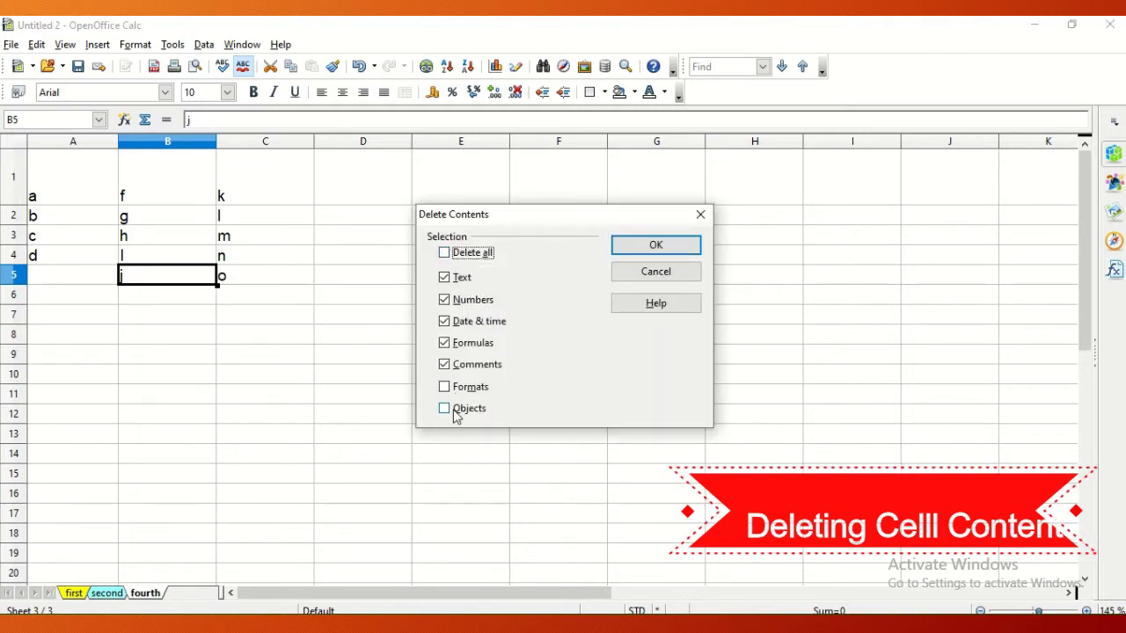
left_click(454, 255)
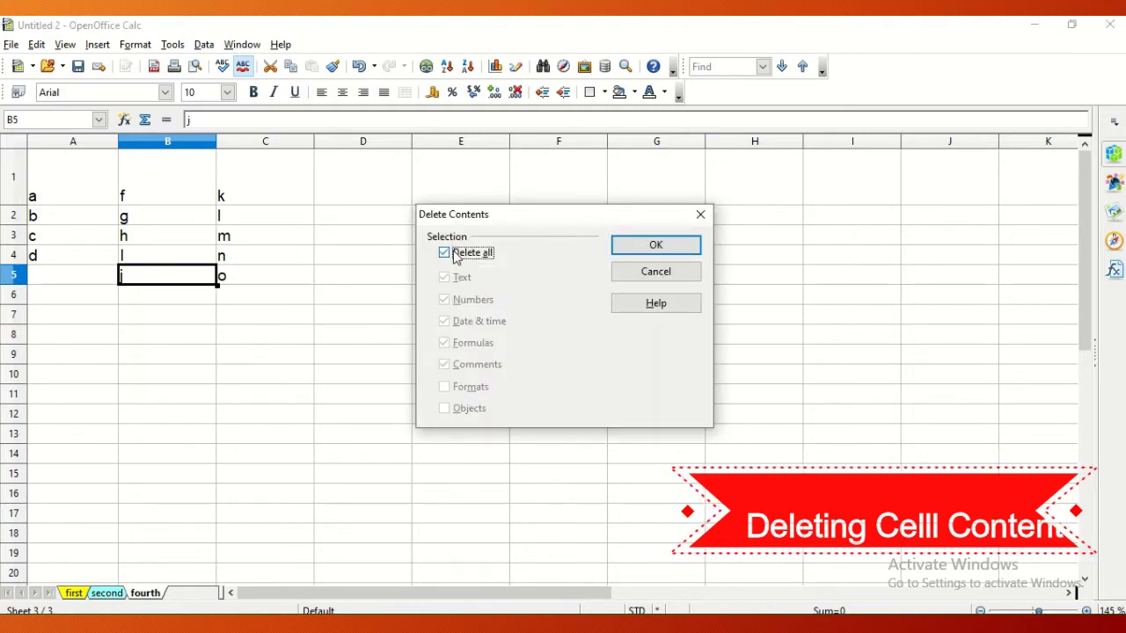
left_click(658, 245)
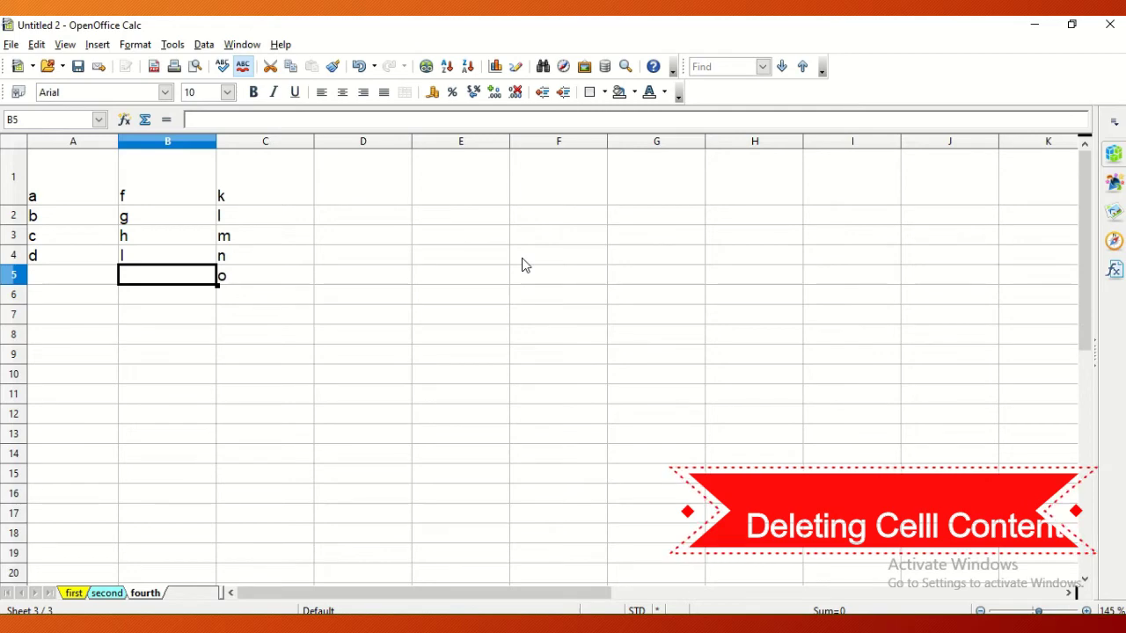
- Replace C5 with 'edited' and append 'ew' to C4 so it reads 'new'
left_click(260, 282)
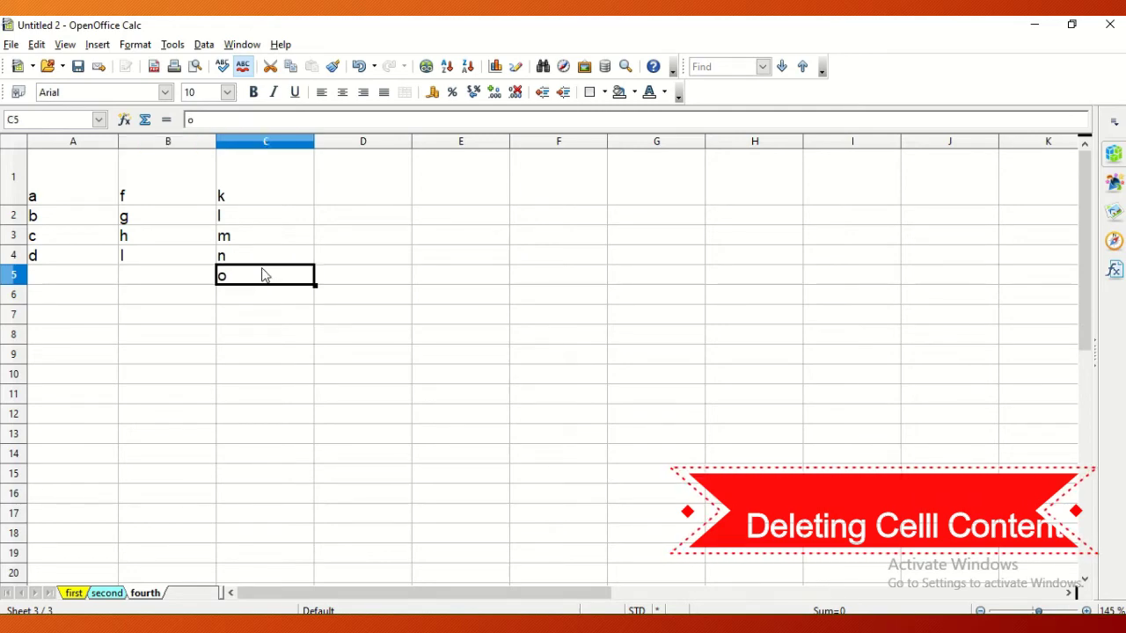
type("edited")
key("Return")
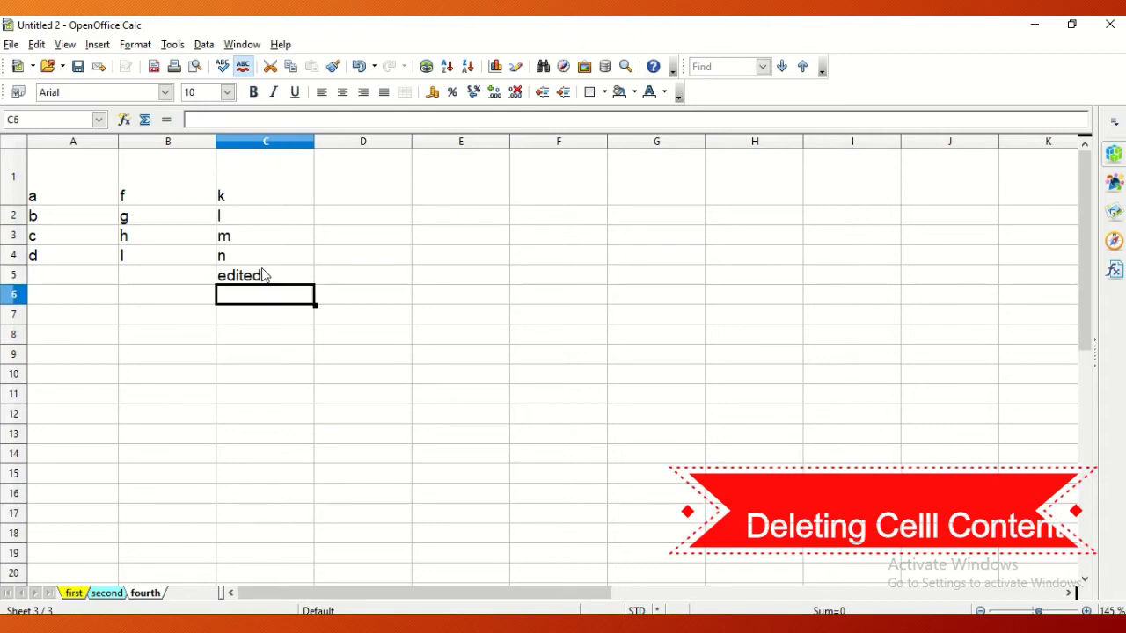
double_click(271, 254)
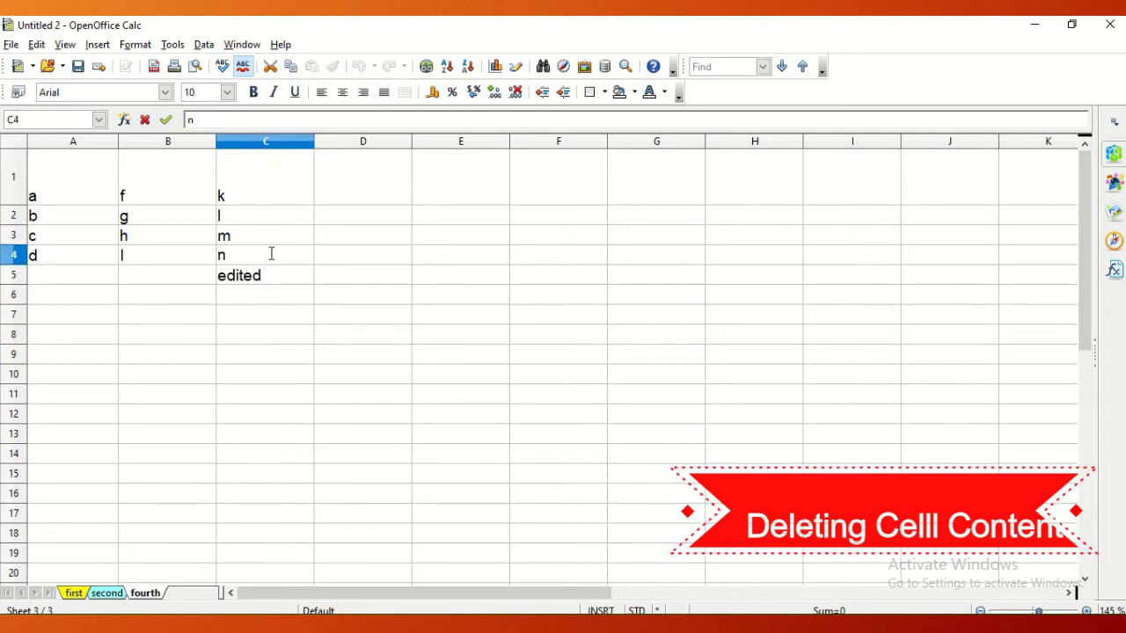
type("ew")
key("Return")
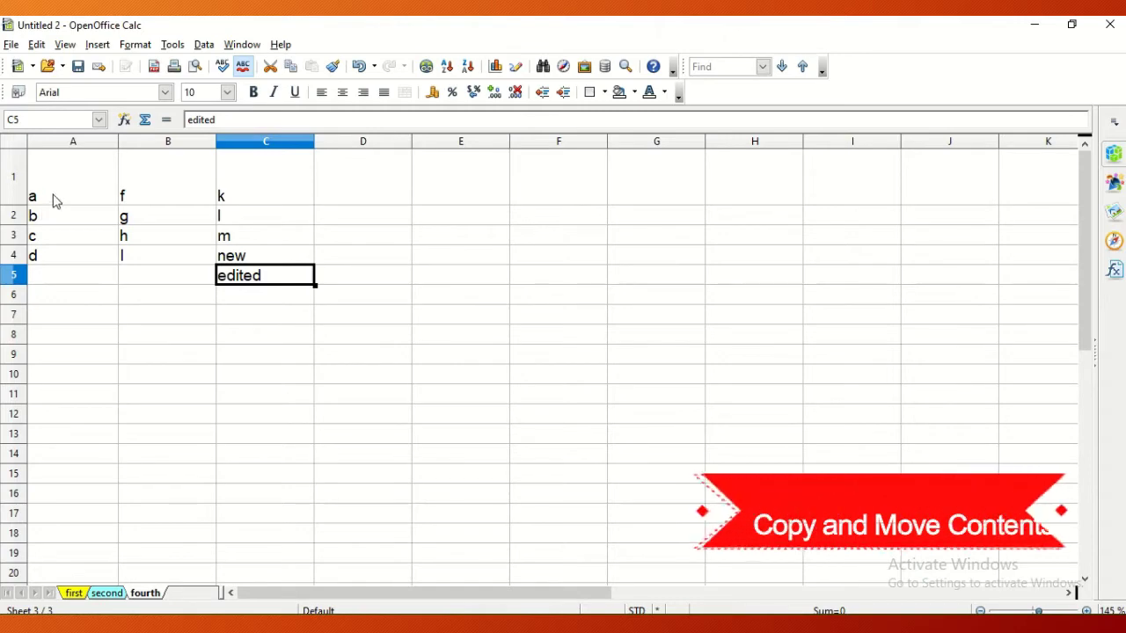
- Copy the letter block A1:C5 into A8:C12, then reselect the original A1:C5
left_click_drag(53, 200, 246, 278)
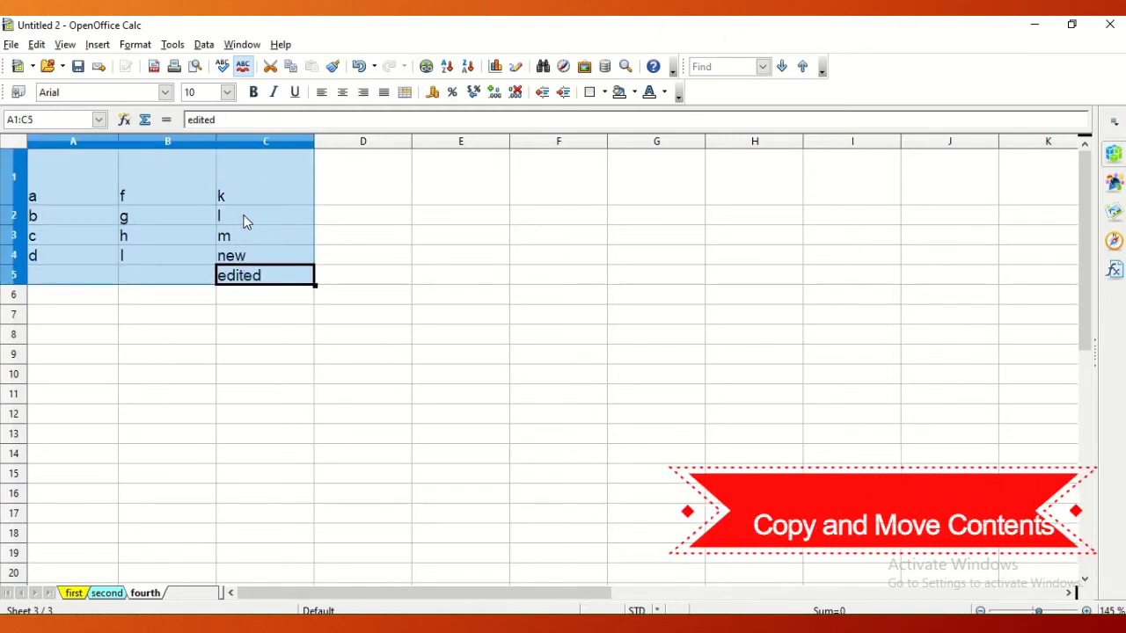
left_click(293, 68)
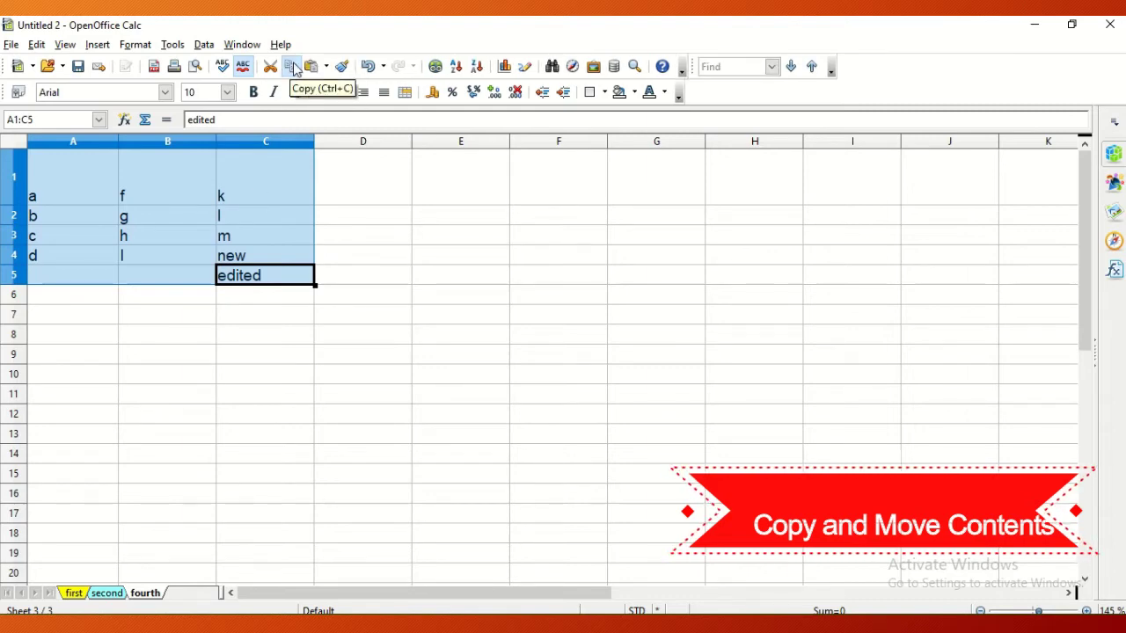
left_click(78, 338)
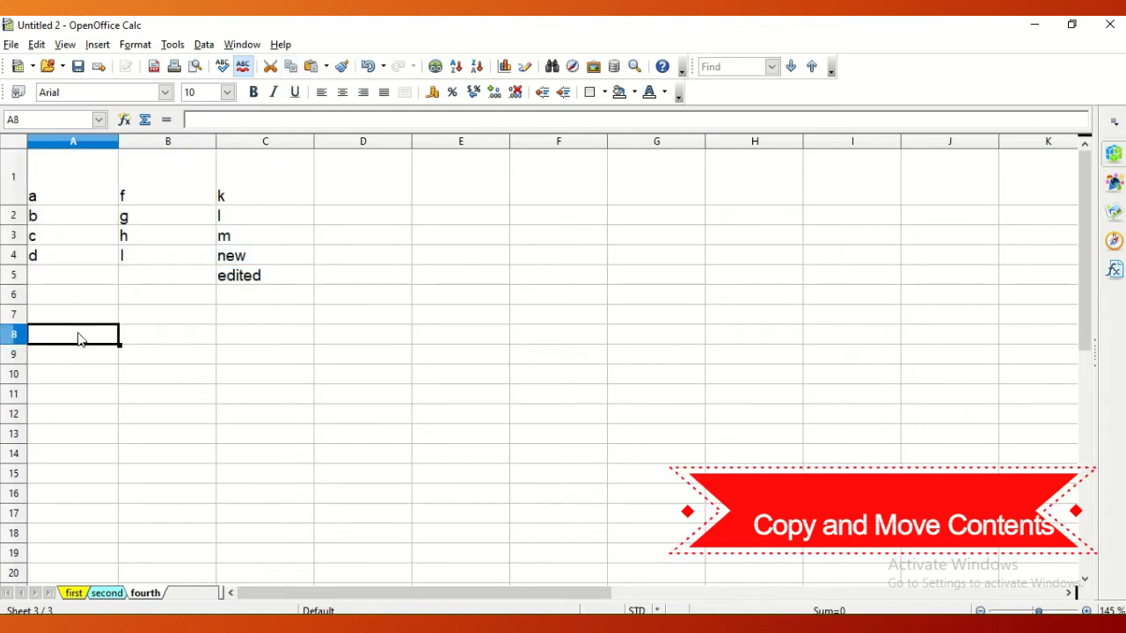
left_click(326, 67)
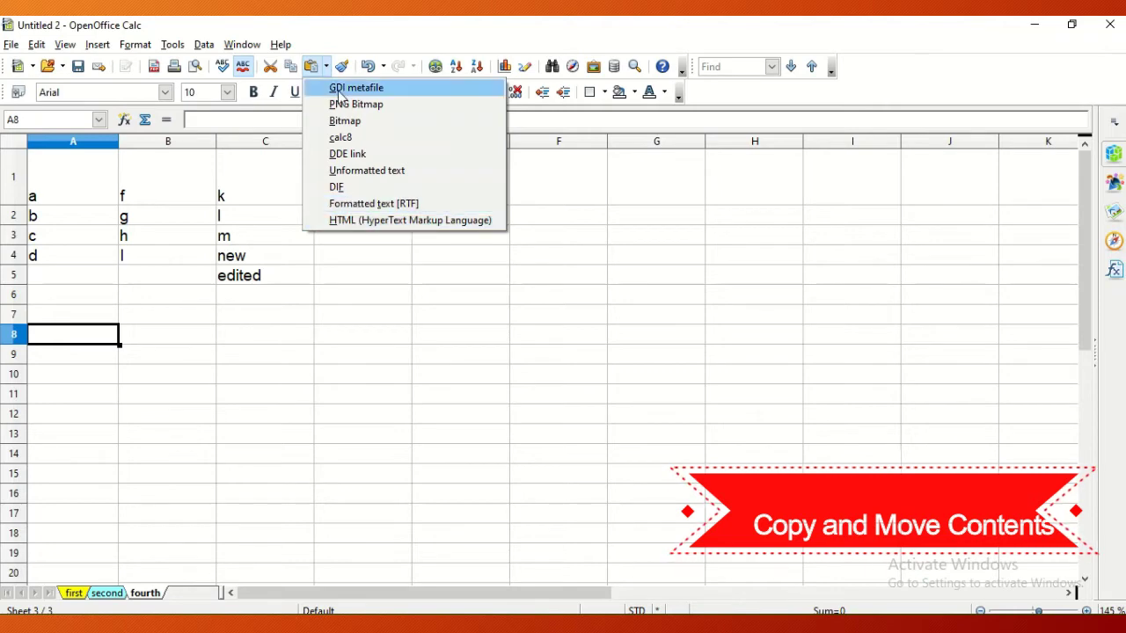
left_click(347, 39)
left_click(311, 66)
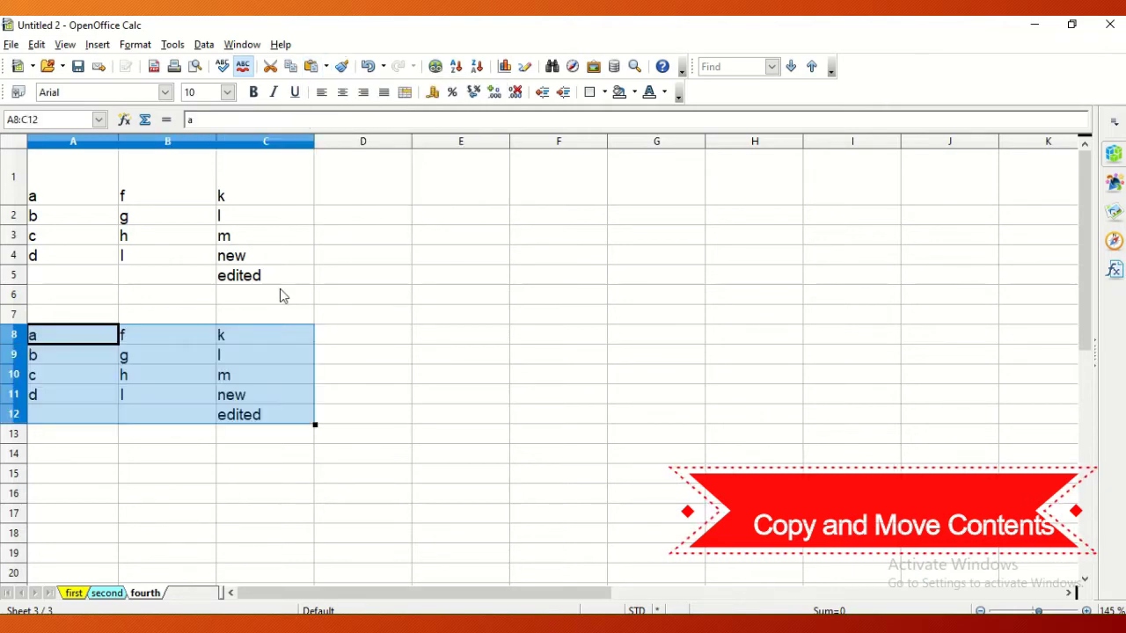
left_click(364, 302)
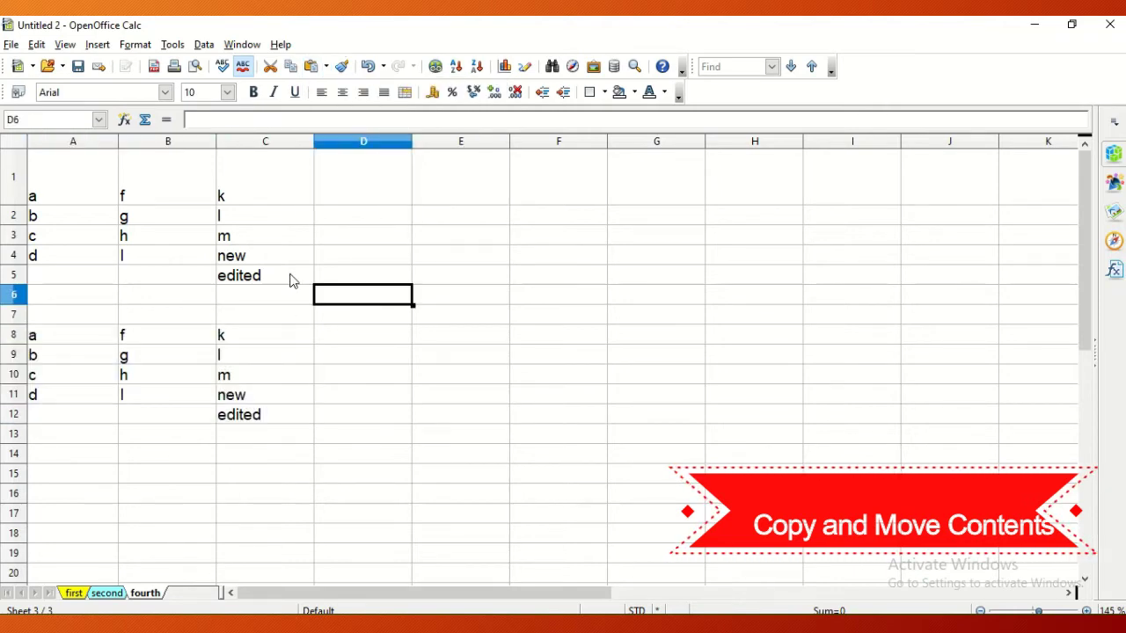
left_click(75, 193)
left_click_drag(75, 193, 243, 282)
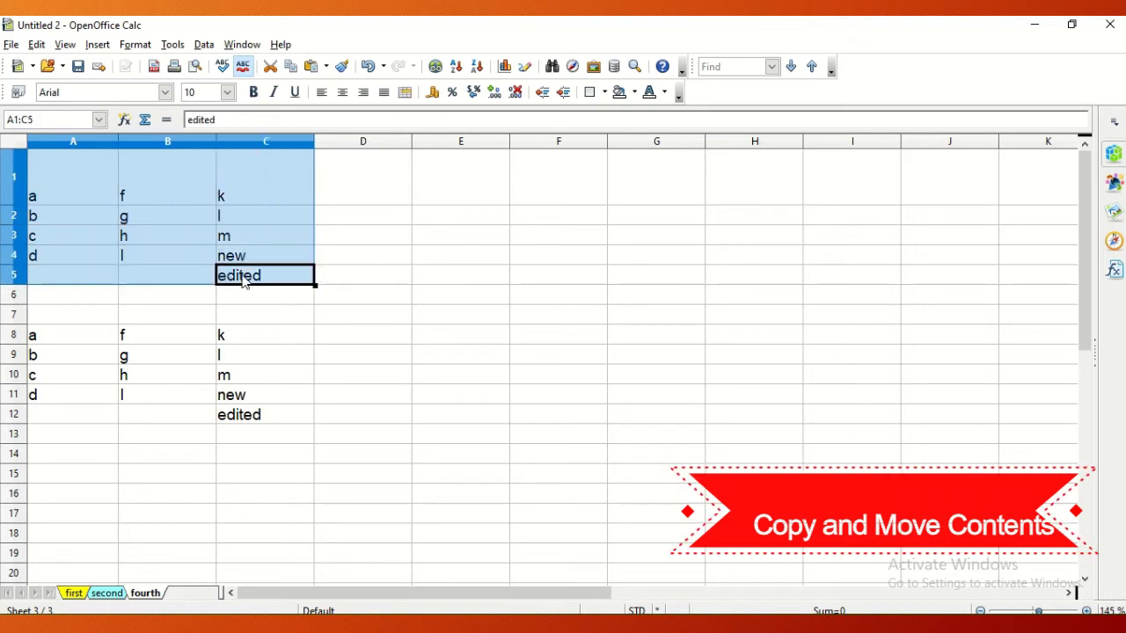
- Cut the letter block from A1:C5 and paste it into E8:G12
left_click(272, 70)
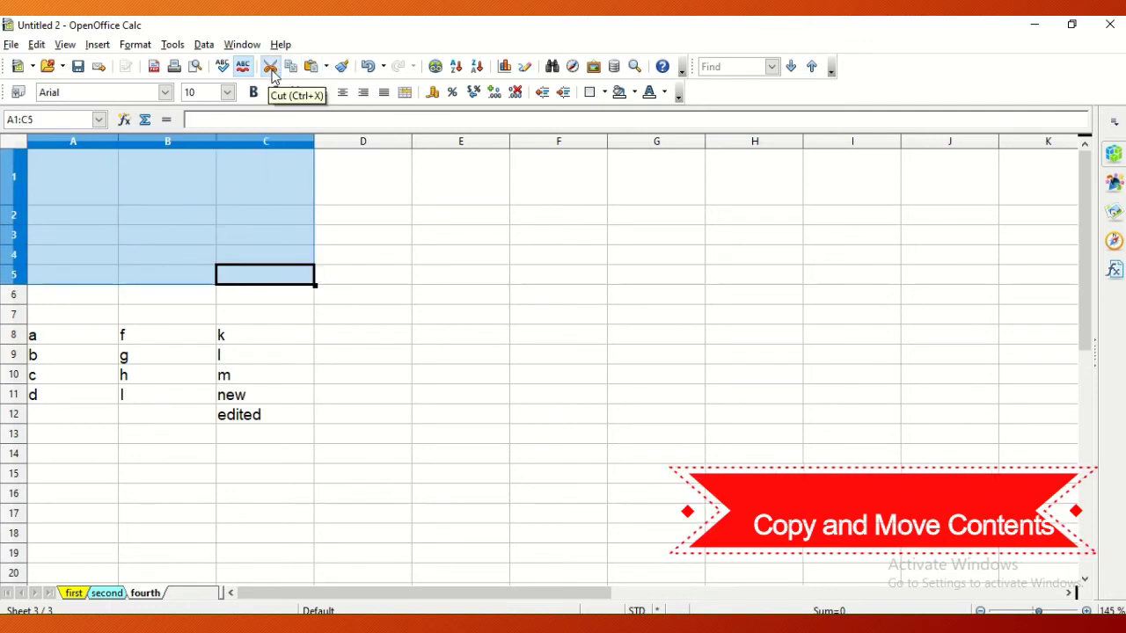
left_click(453, 341)
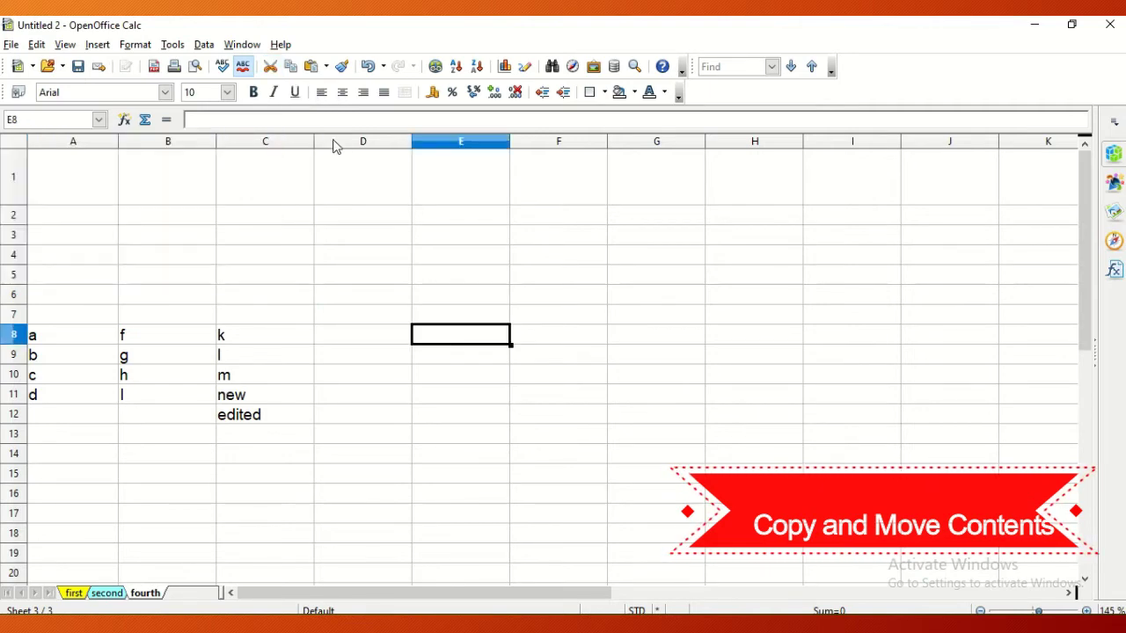
left_click(310, 70)
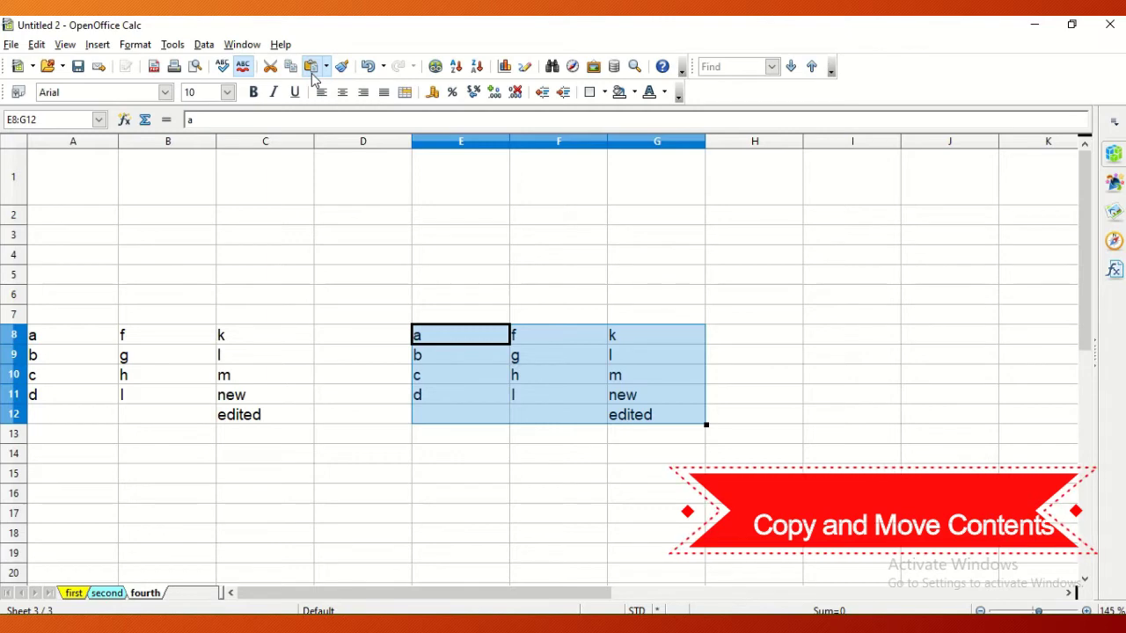
left_click(66, 335)
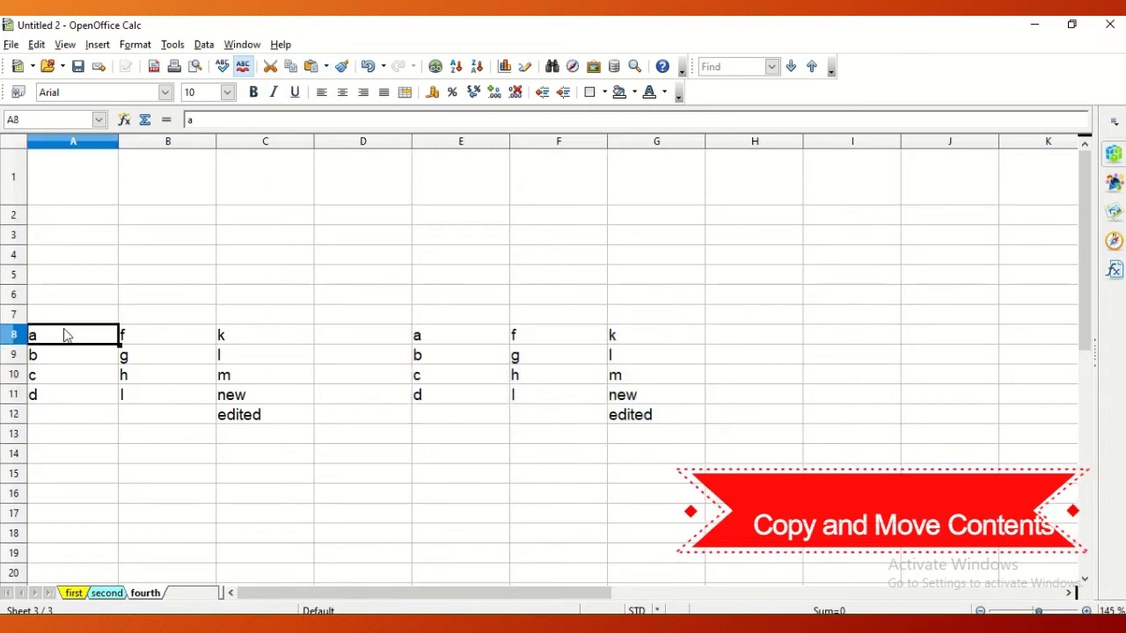
- Fill A2:G2 with the series 1 to 7 from 1 and 2, then switch to the 'first' sheet
left_click(75, 224)
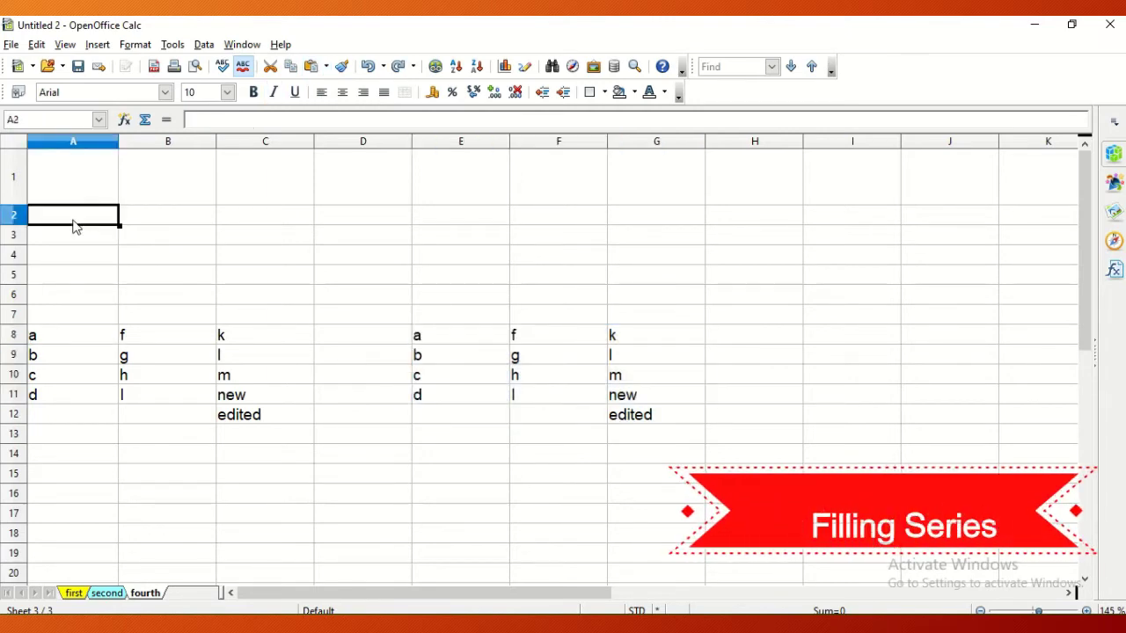
type("1")
left_click(141, 218)
type("2")
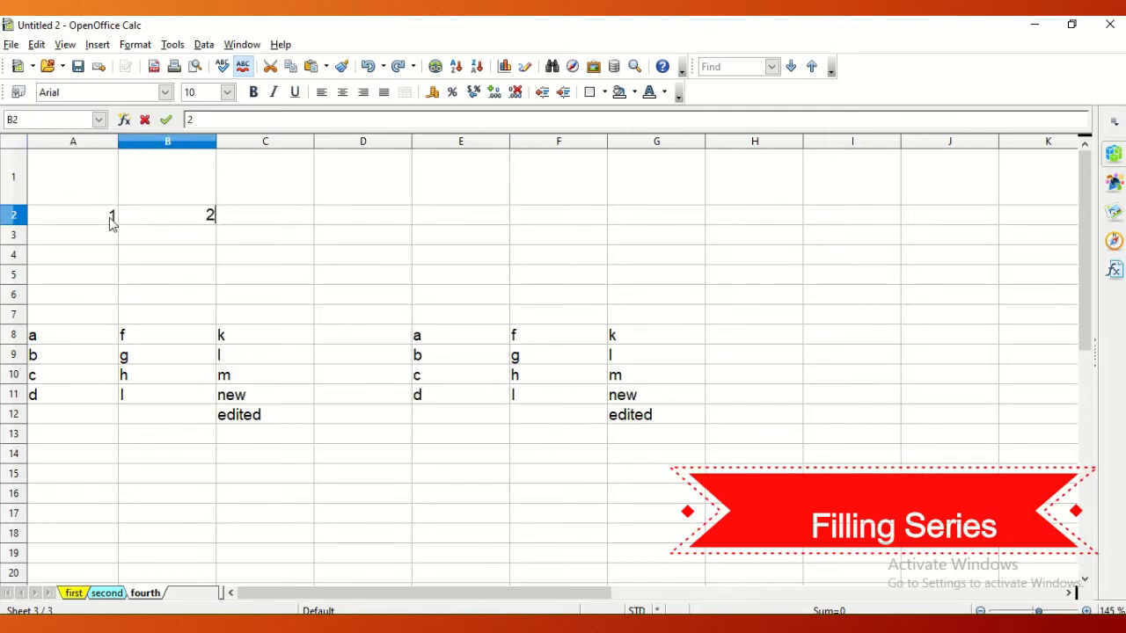
double_click(104, 220)
left_click_drag(103, 220, 642, 220)
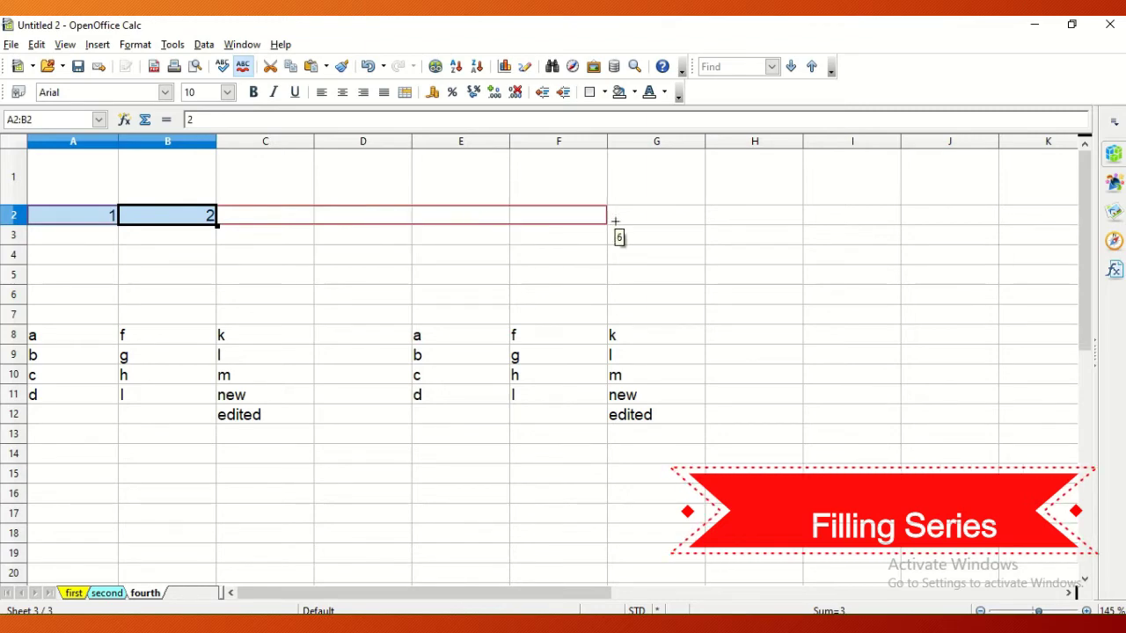
left_click_drag(642, 220, 658, 217)
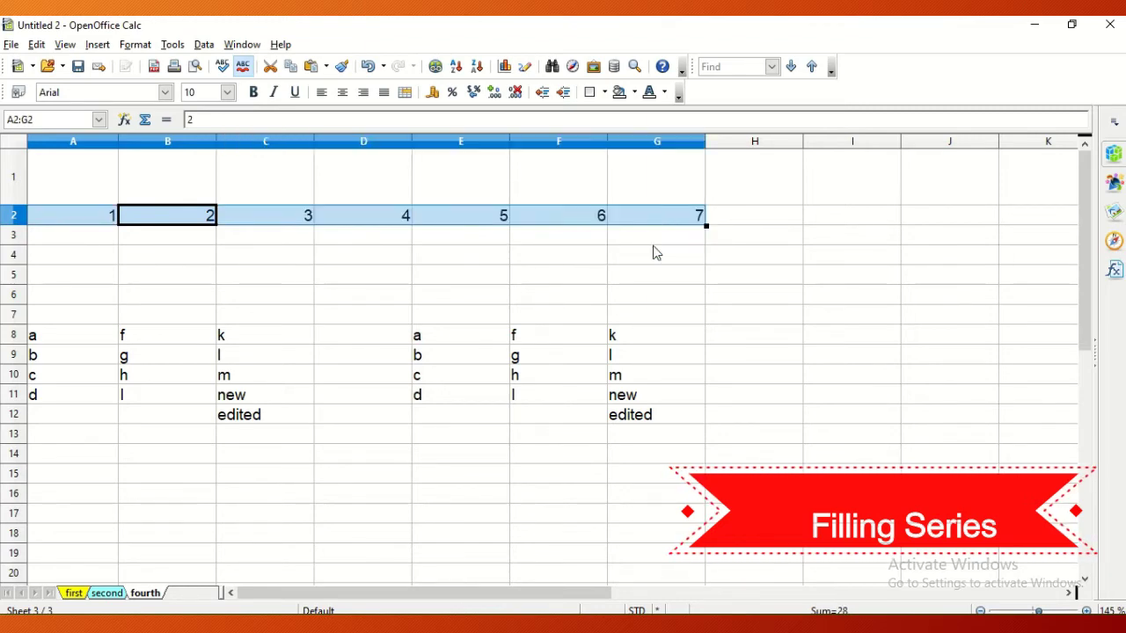
left_click(652, 256)
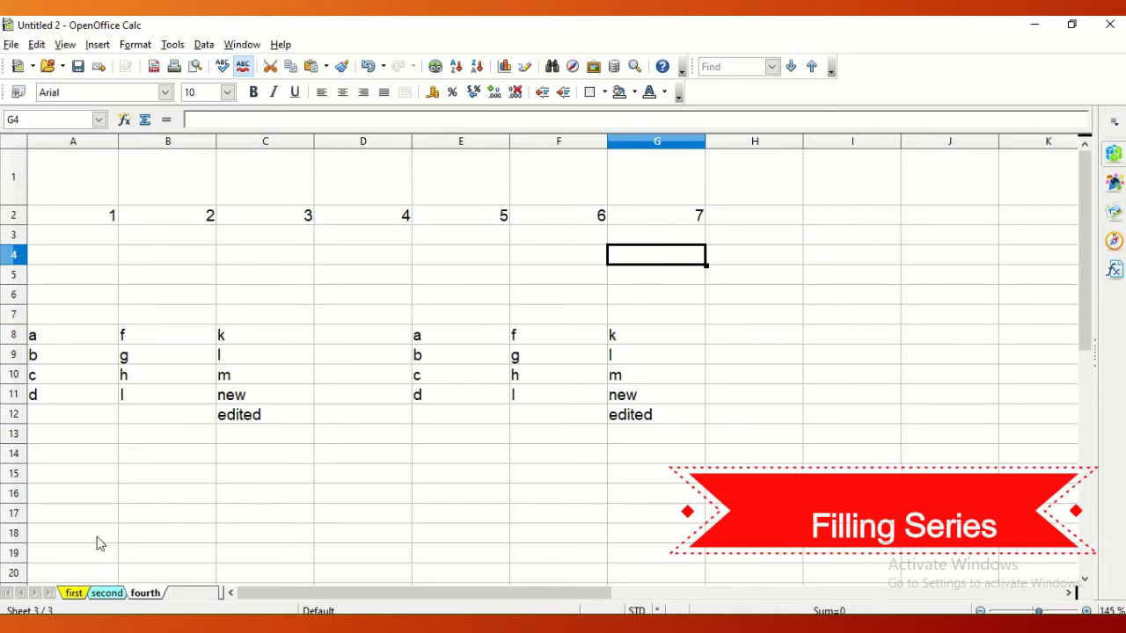
left_click(77, 591)
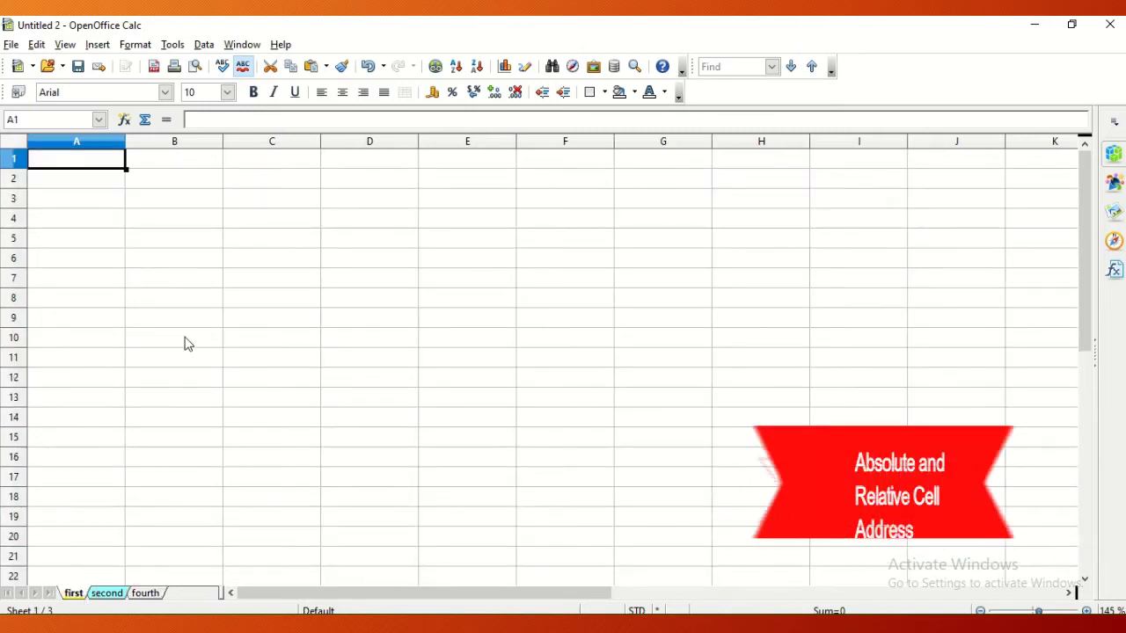
- Enter 10 in A2 and A3 and 20 in B2 and B3, fixing B3's typo
left_click(101, 185)
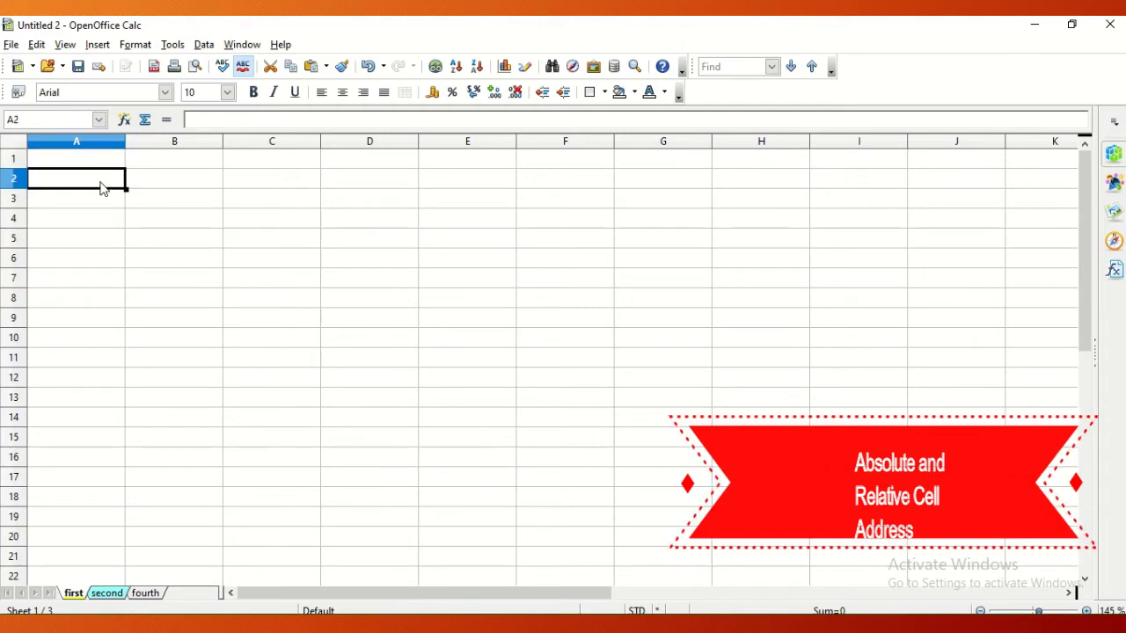
type("10")
key("Tab")
type("2")
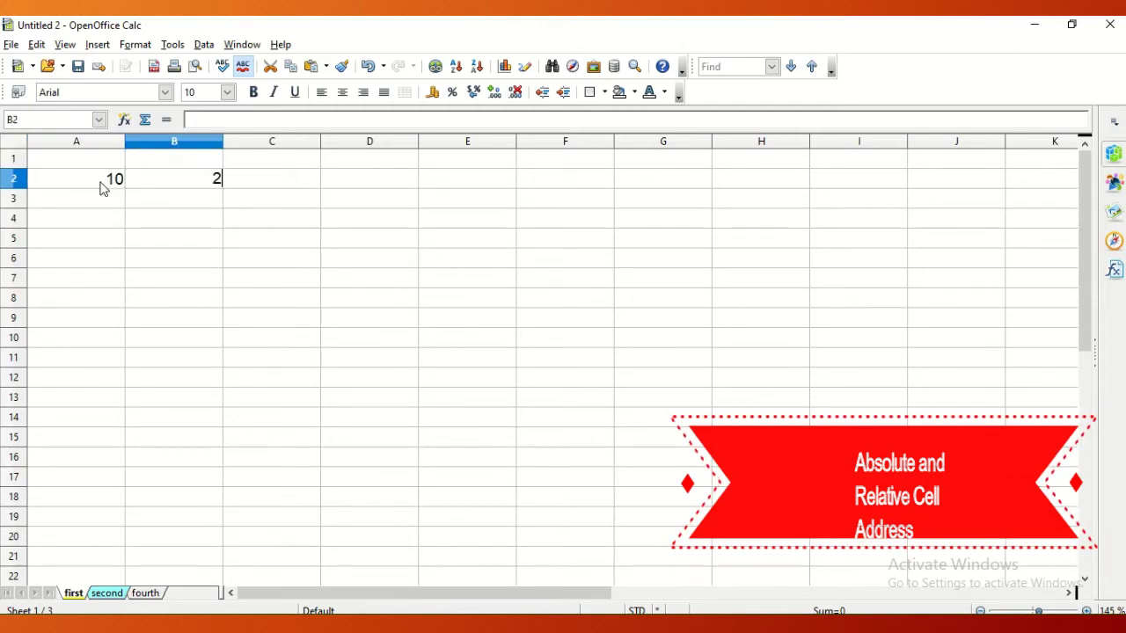
type("0")
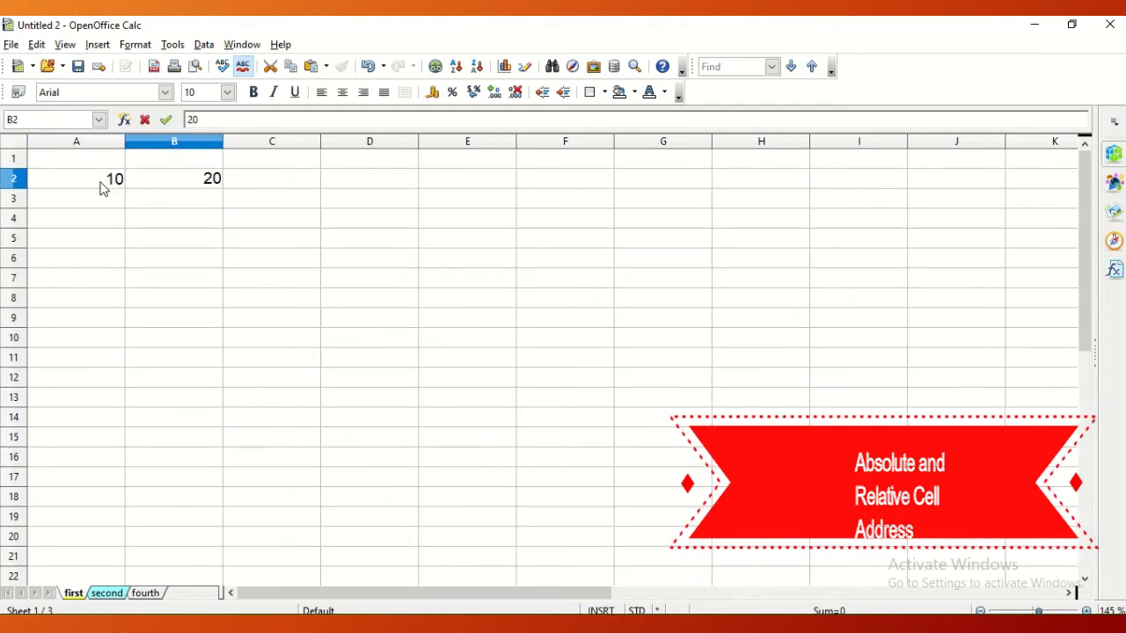
key("Return")
type("10")
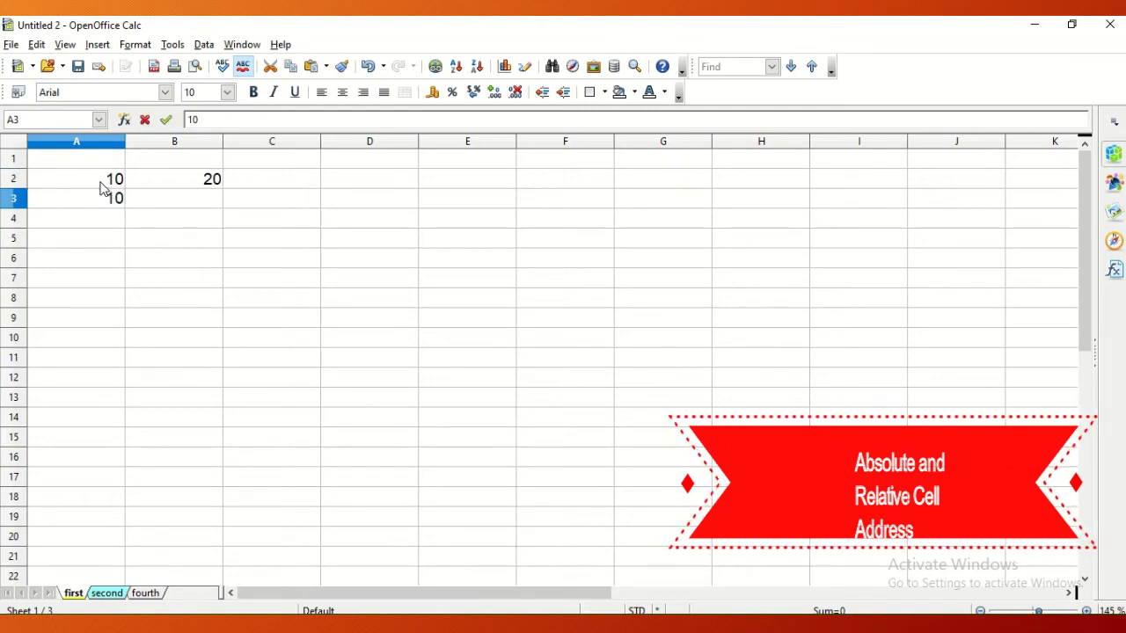
key("Tab")
type("29")
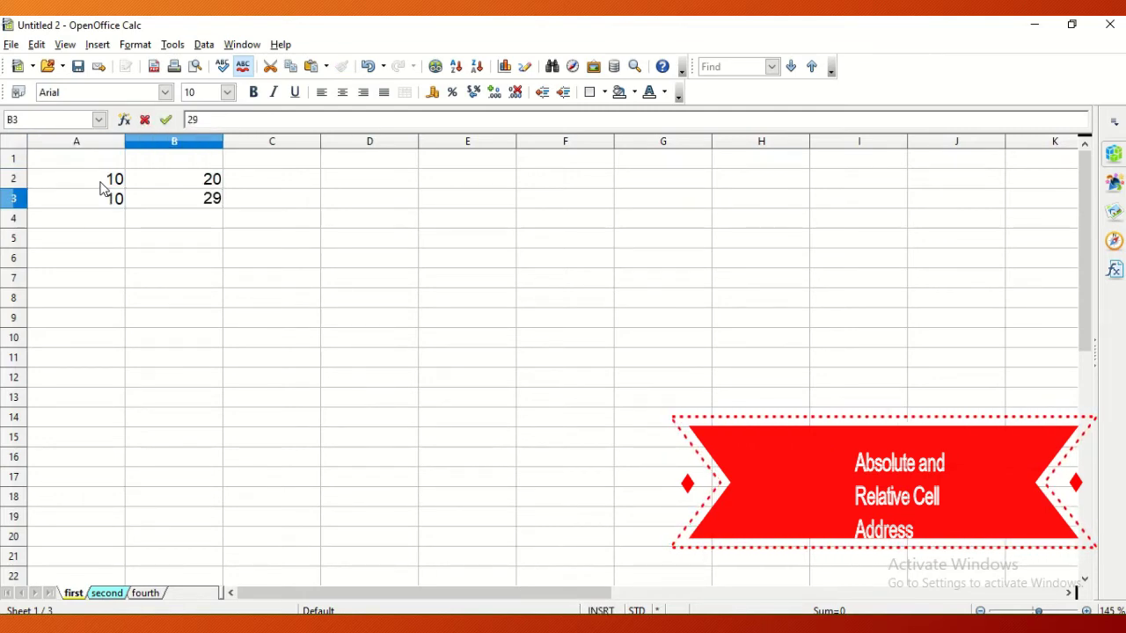
key("BackSpace")
type("0")
key("Return")
- Enter 10 in A4 and 20 in B4
left_click(100, 183)
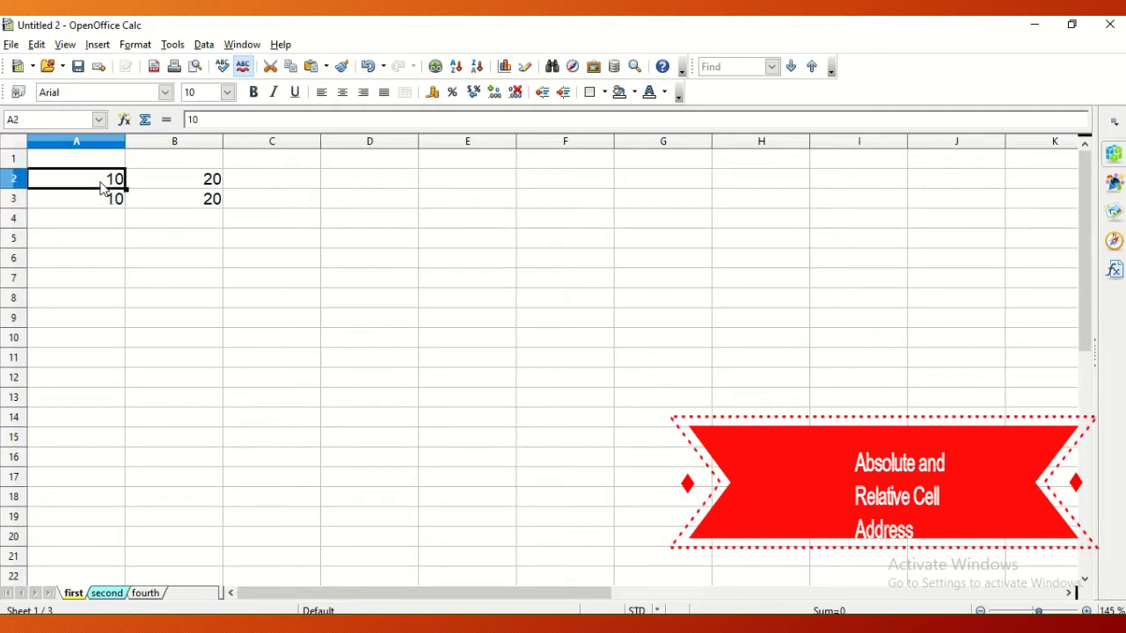
key("Tab")
key("Down")
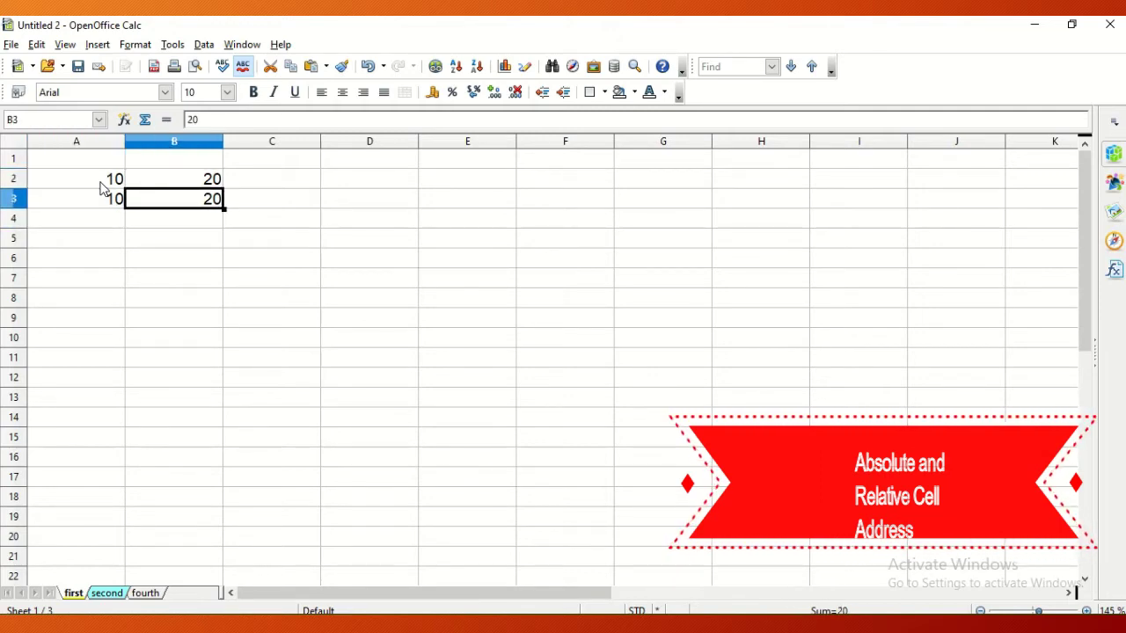
key("Down")
key("Left")
type("20")
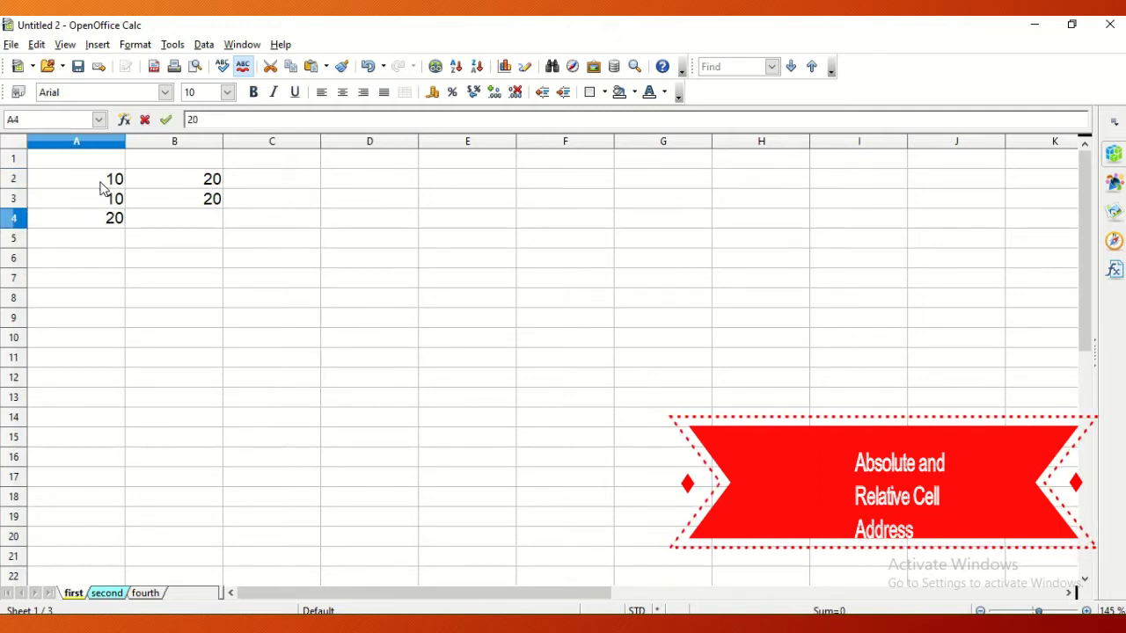
key("BackSpace")
key("BackSpace")
type("10")
key("Tab")
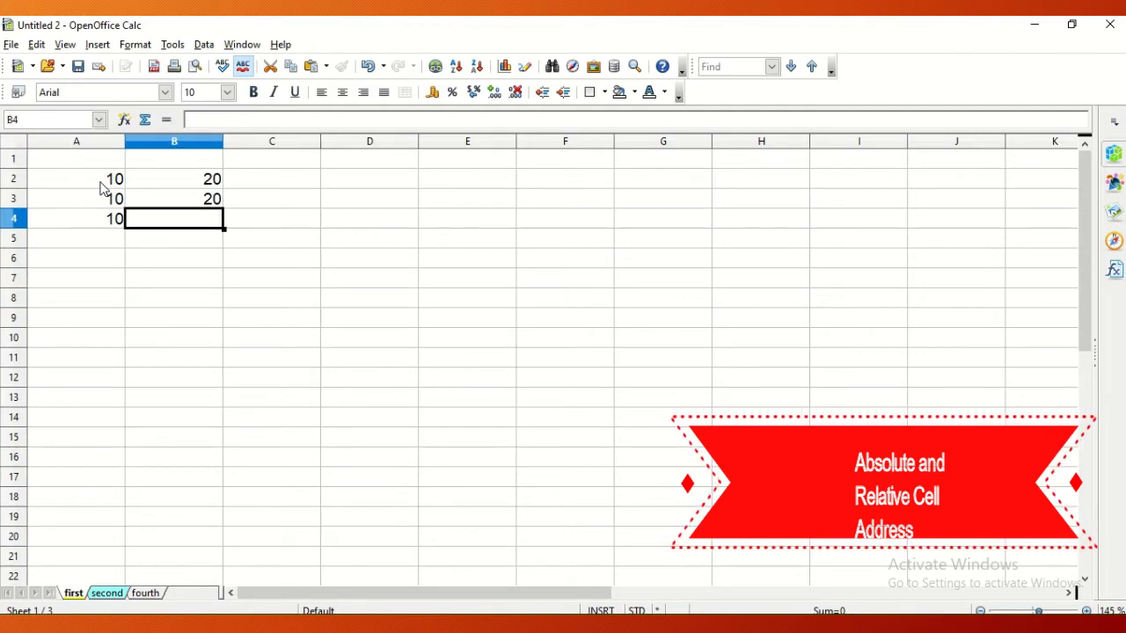
type("20")
key("Return")
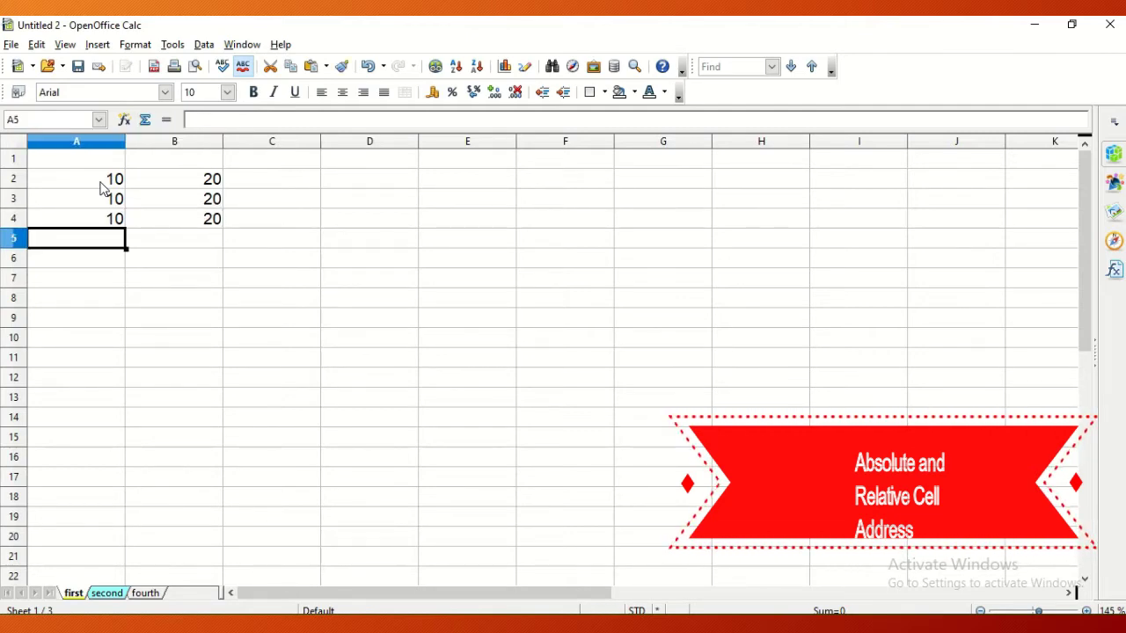
- Start a formula with = in cell C2
key("Up")
key("Up")
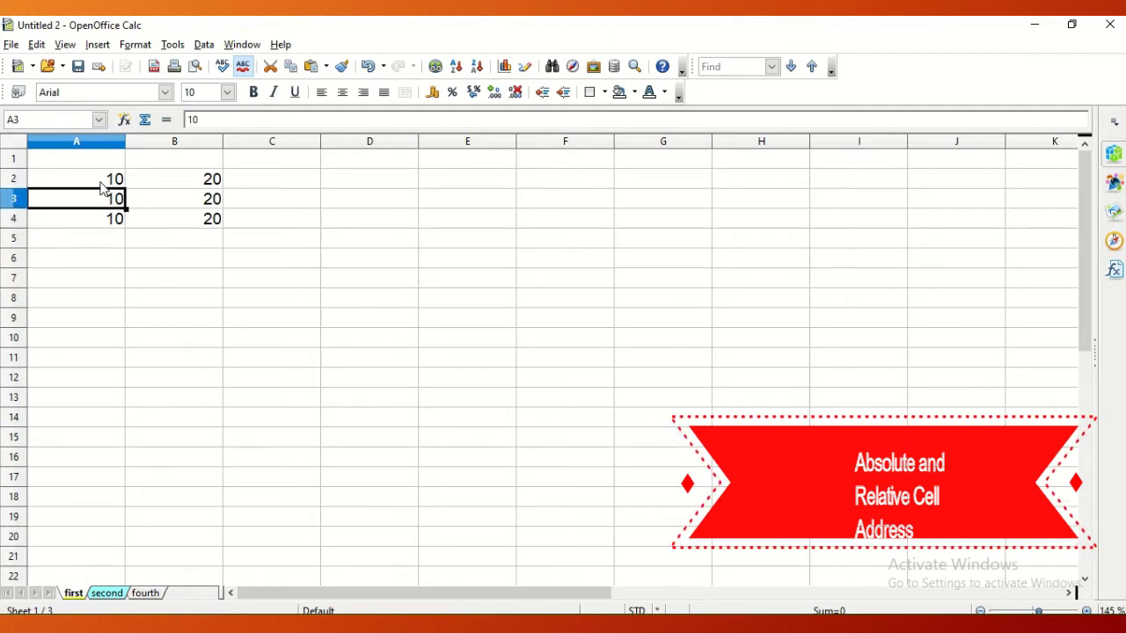
key("Up")
key("Right")
key("Right")
type("=")
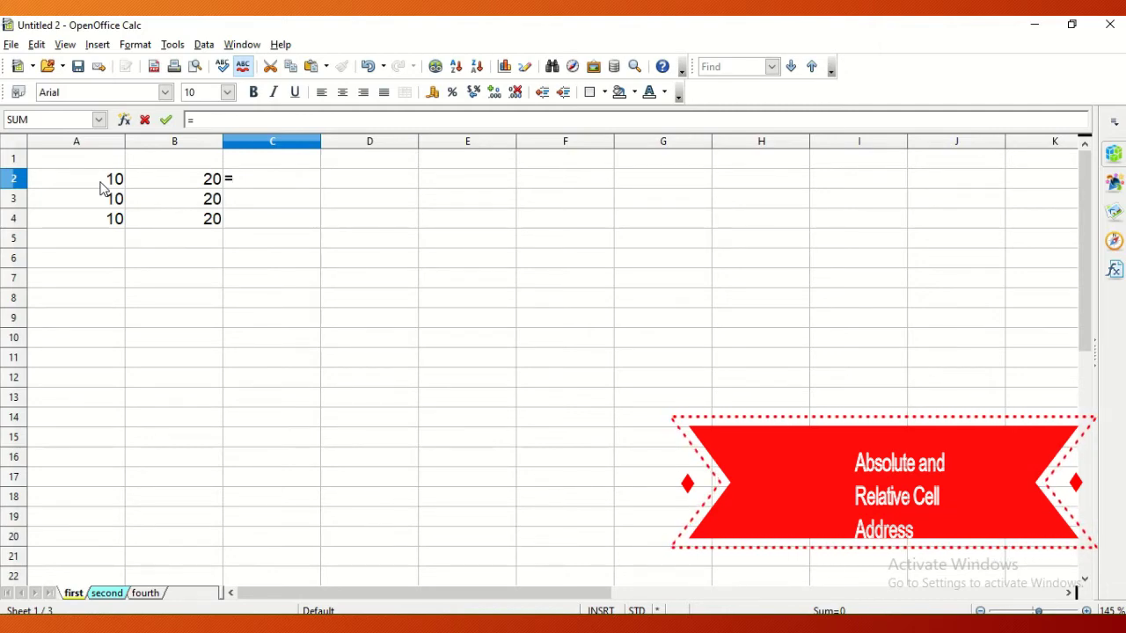
- Enter =A2+B2 in C2 and fill it down to C4, each showing 30
type("a2")
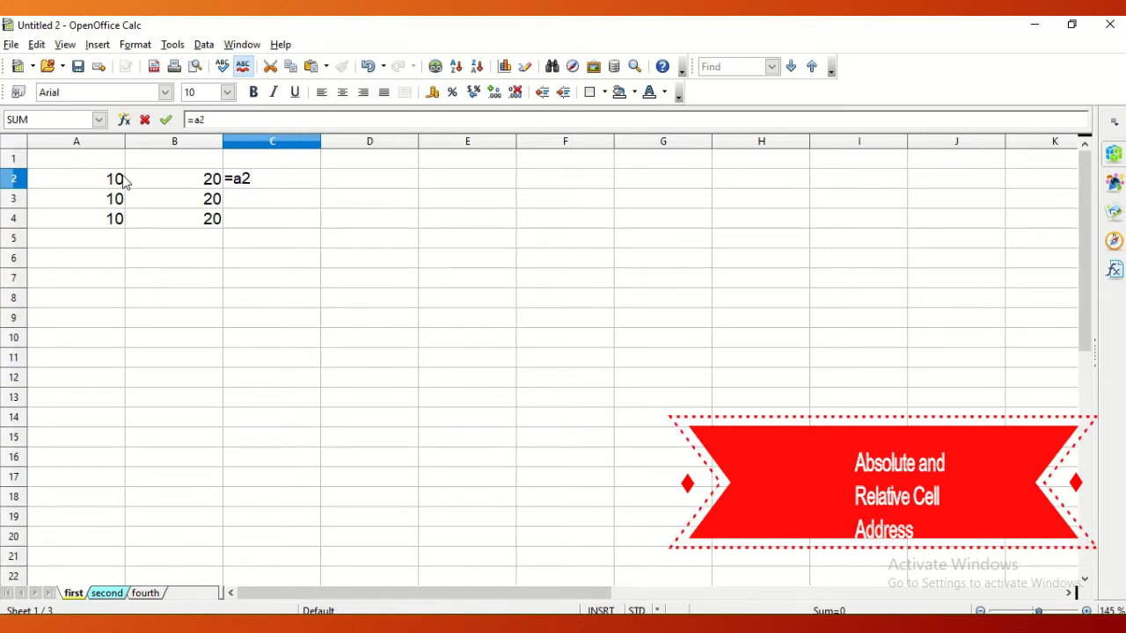
type("+")
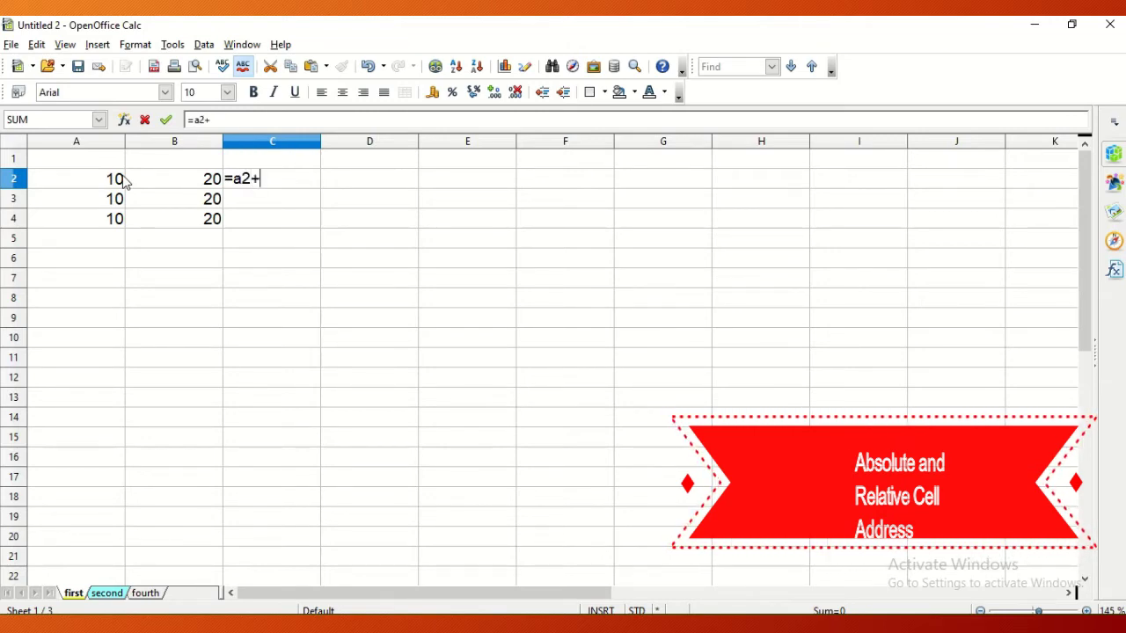
type("b")
type("2")
key("Return")
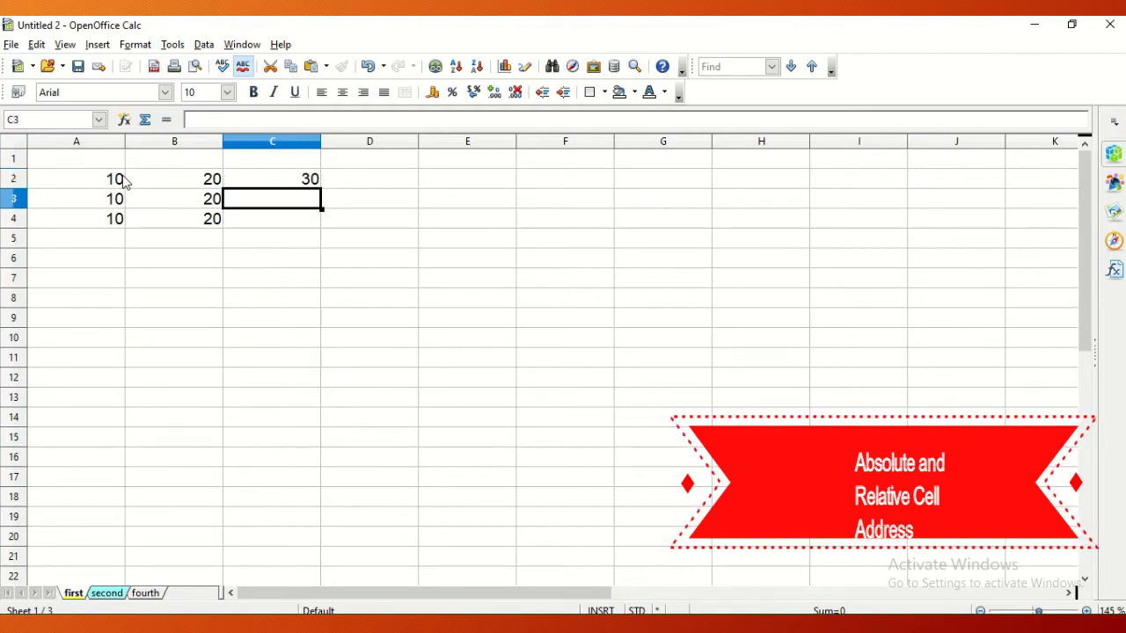
key("Up")
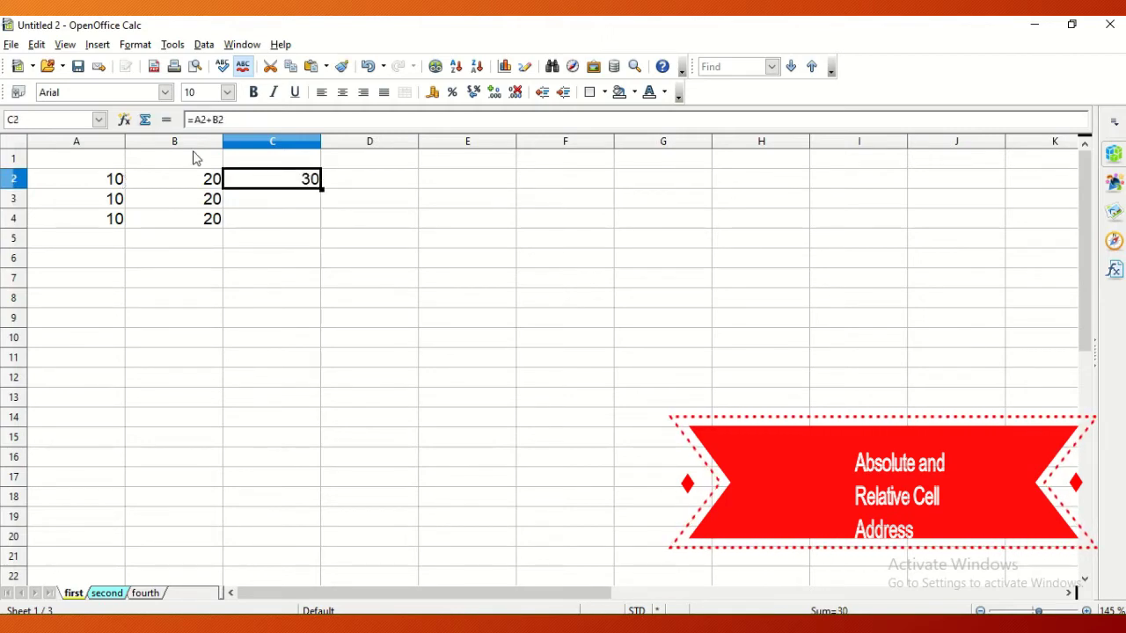
left_click_drag(322, 189, 322, 226)
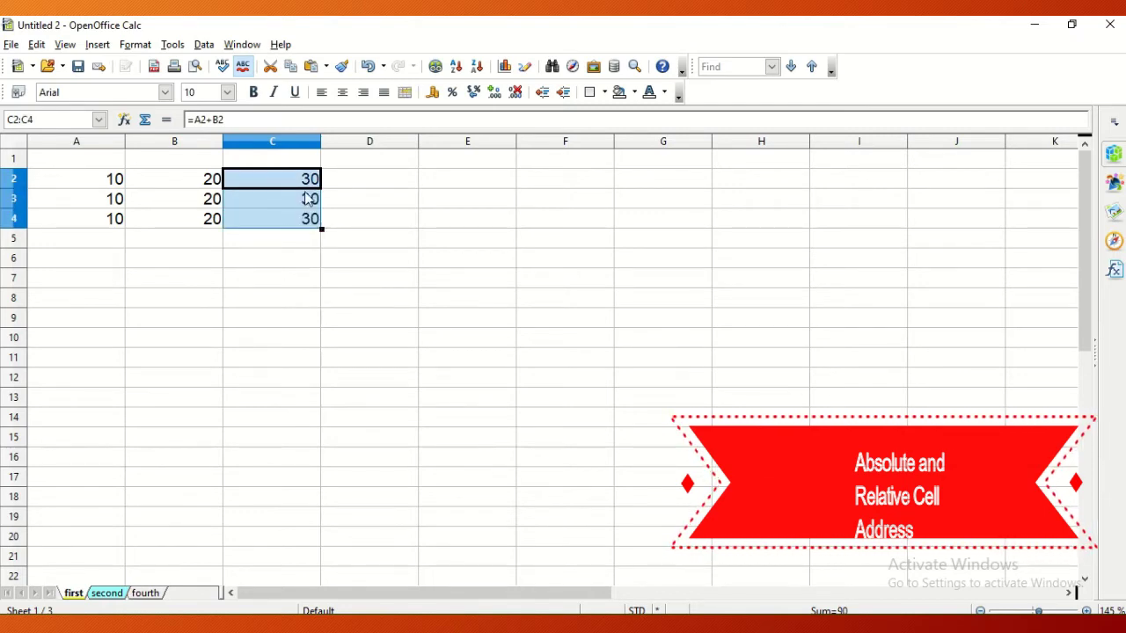
left_click(309, 183)
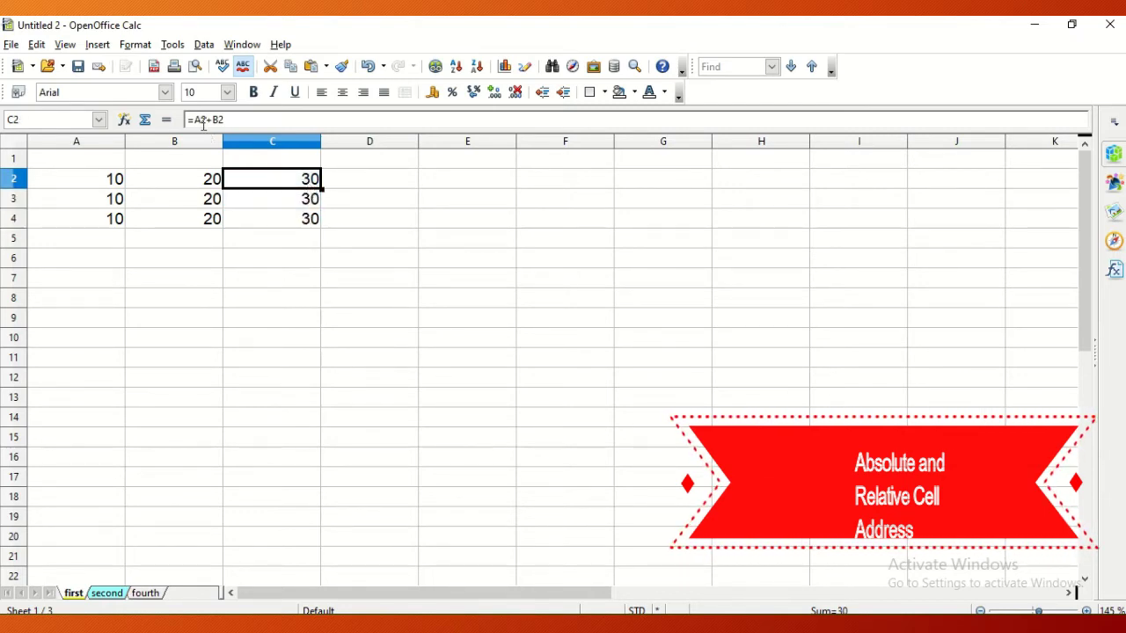
left_click(200, 120)
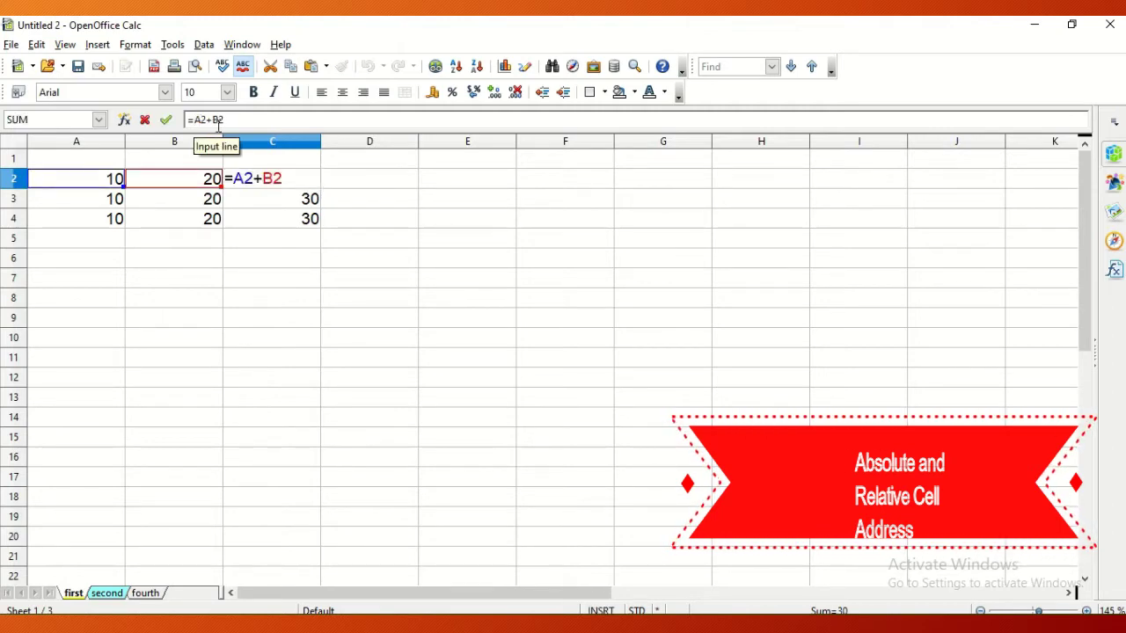
- Cancel the pending C2 formula edit and change A3 to 15
left_click(119, 201)
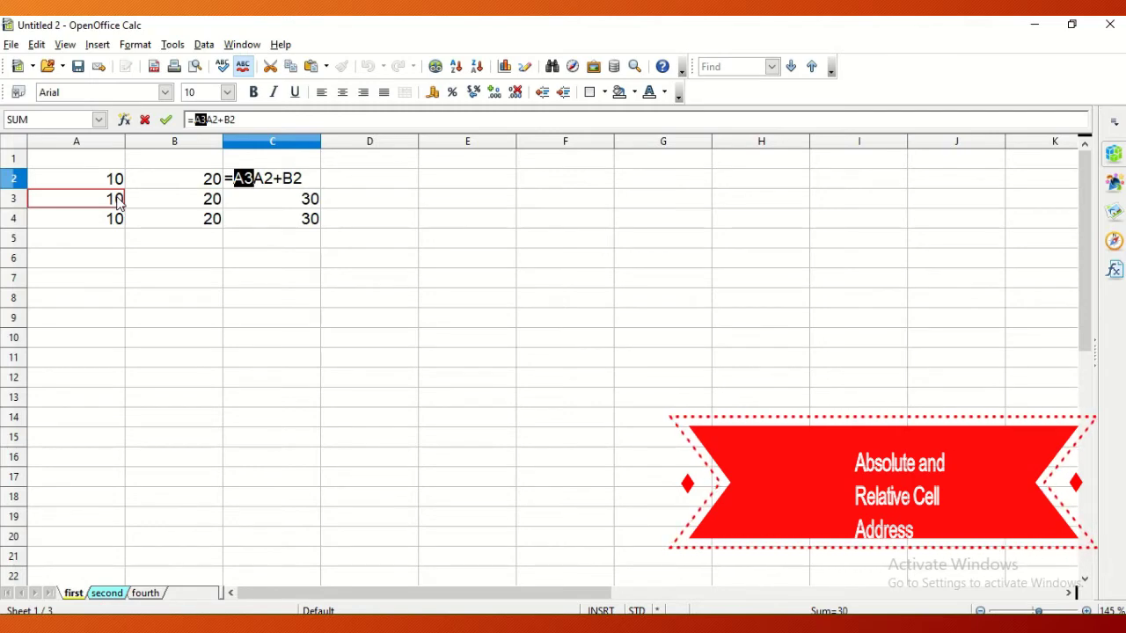
left_click(270, 201)
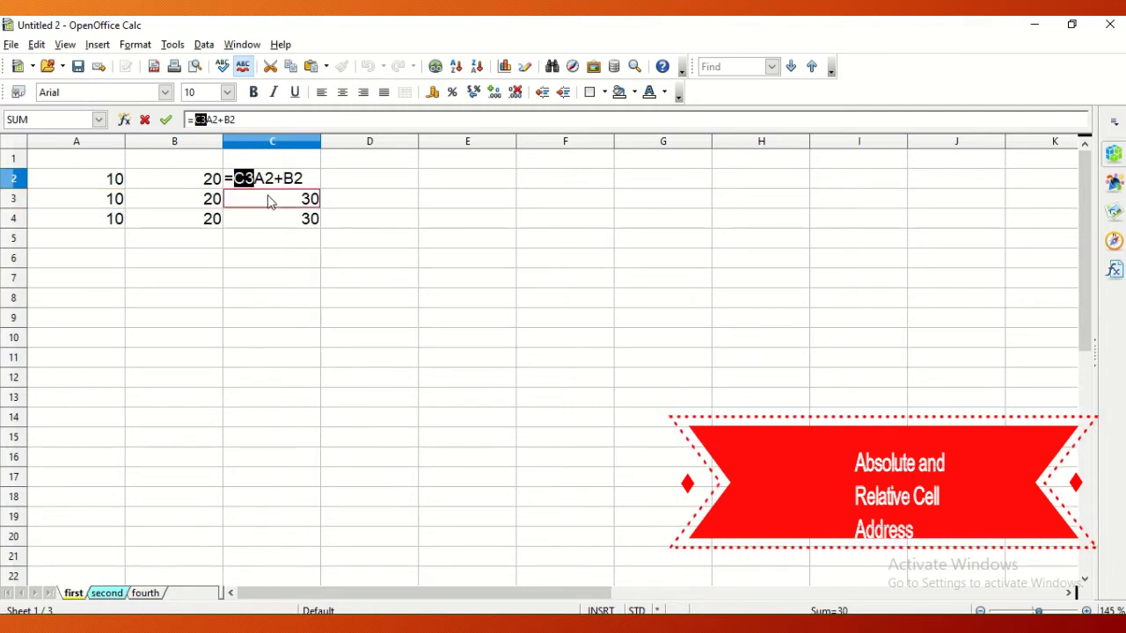
key("Escape")
left_click(119, 201)
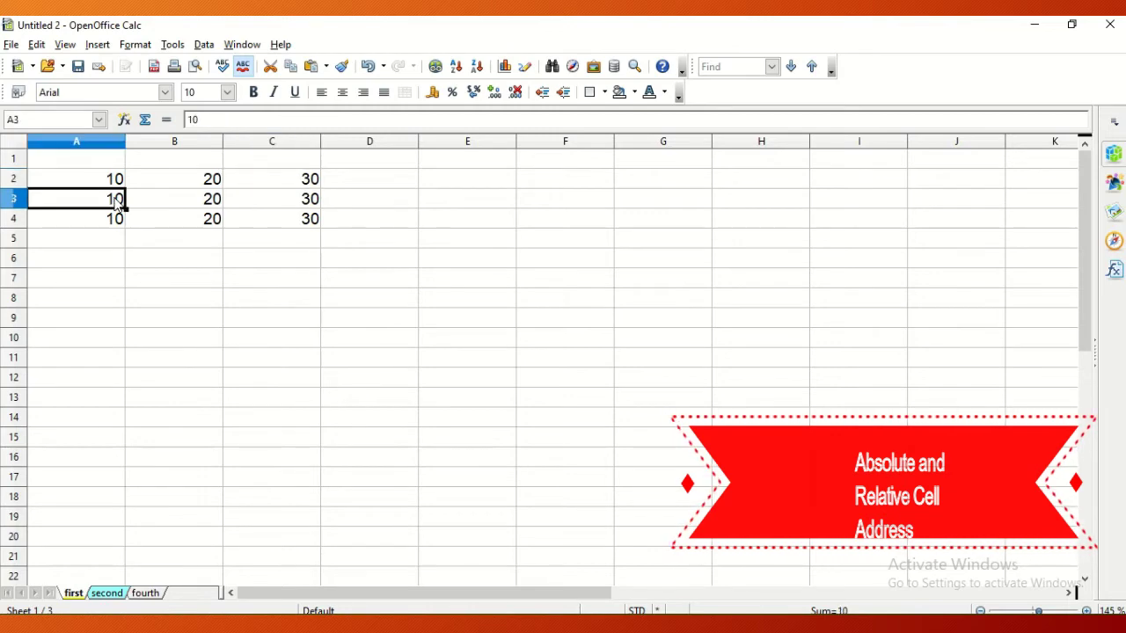
double_click(115, 199)
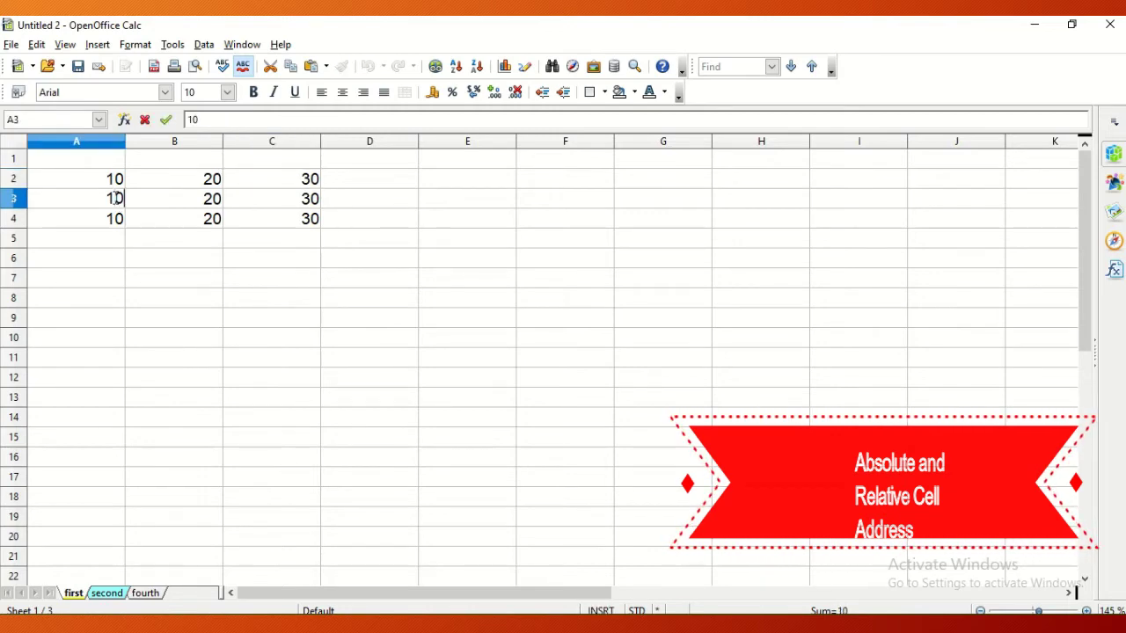
key("BackSpace")
type("5")
key("Return")
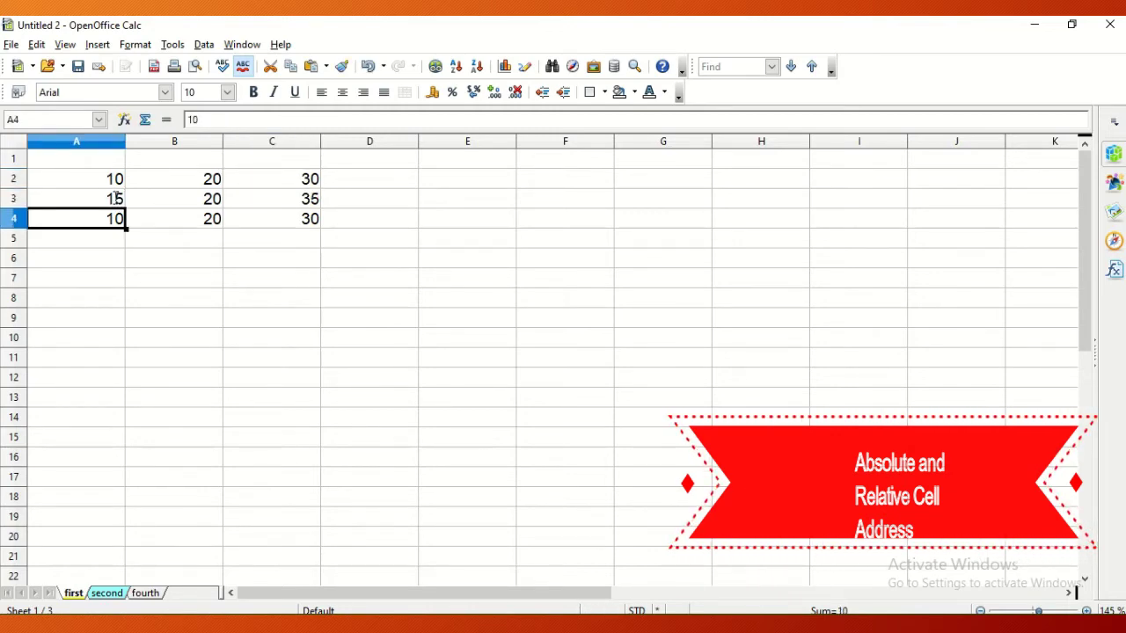
- Overwrite A4 with 20, then select C2 to check its formula
key("F2")
key("BackSpace")
key("BackSpace")
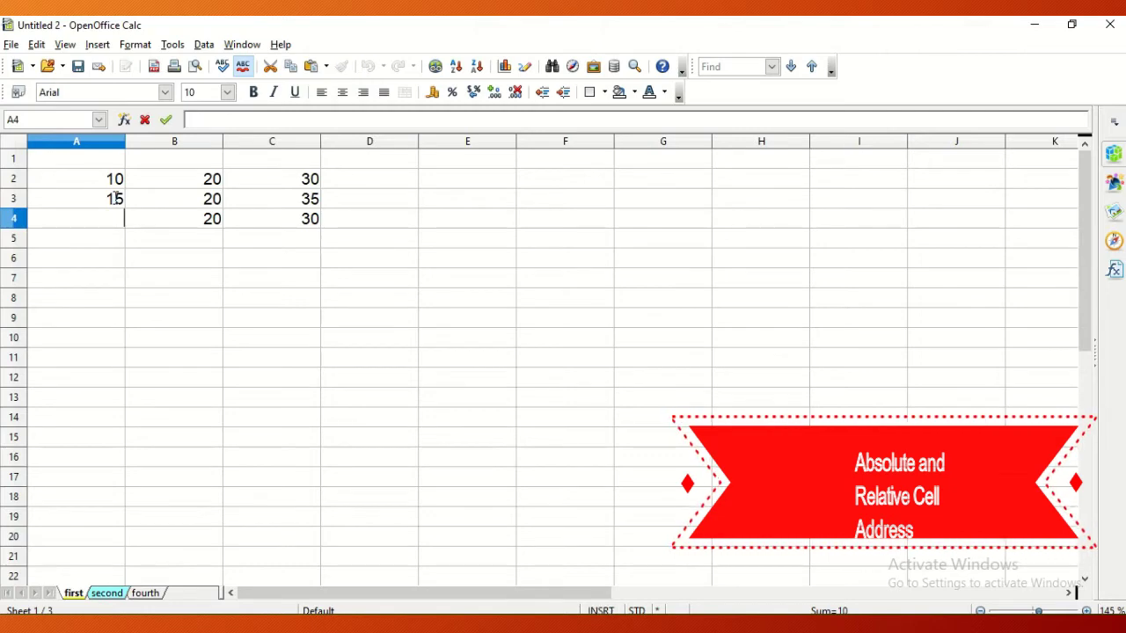
type("20")
key("Return")
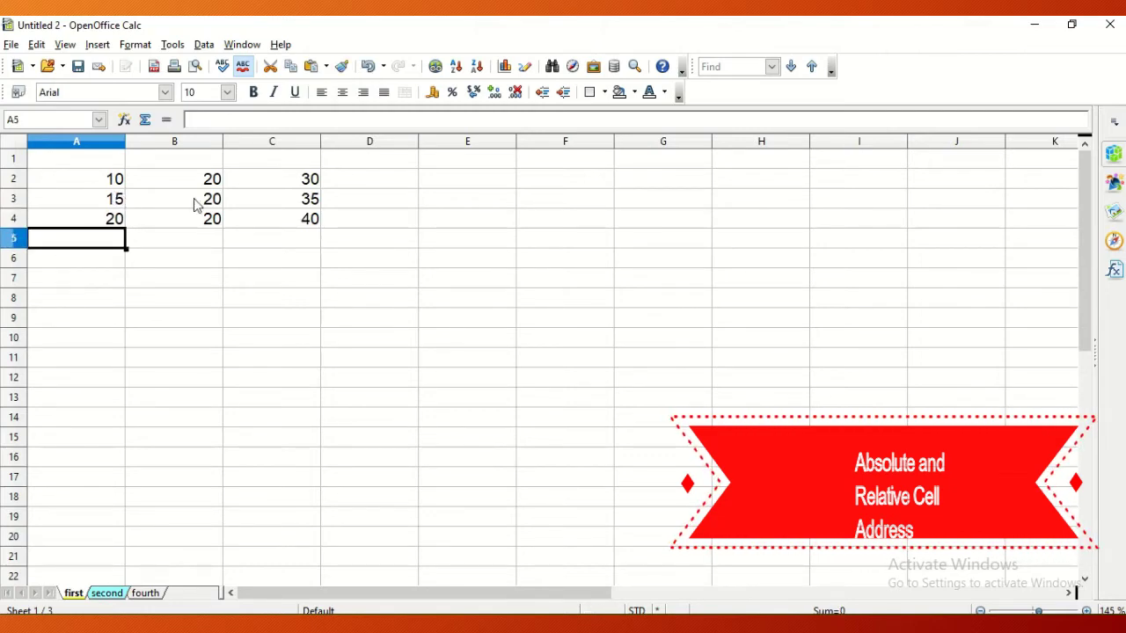
left_click(290, 173)
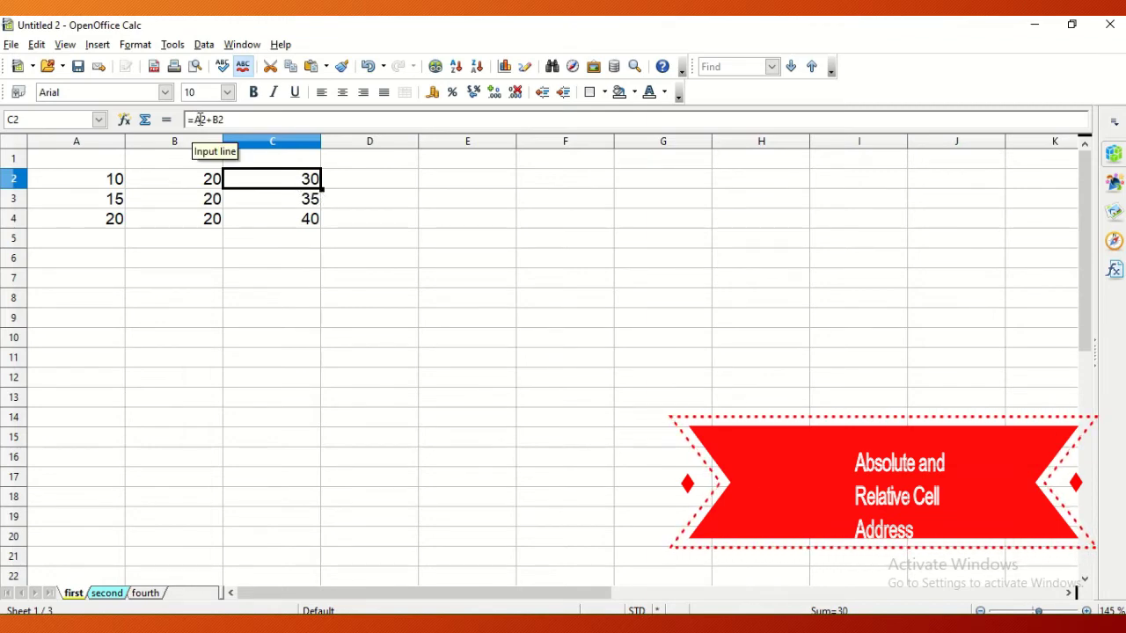
- Change C2's formula to the column-locked =$A2+$B2
left_click(197, 120)
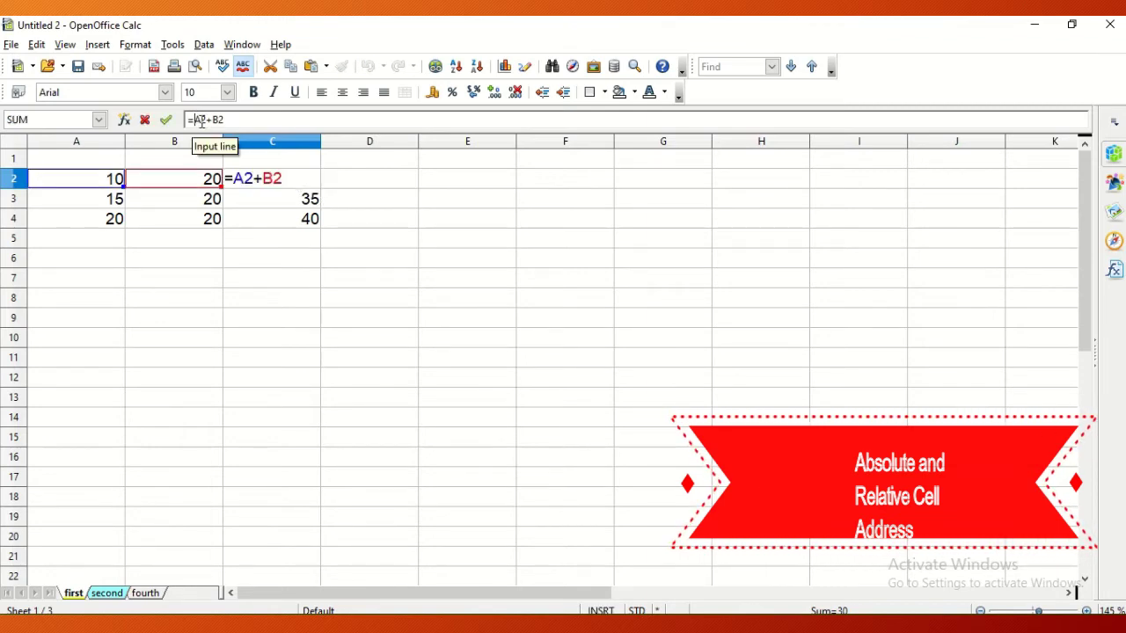
left_click(233, 178)
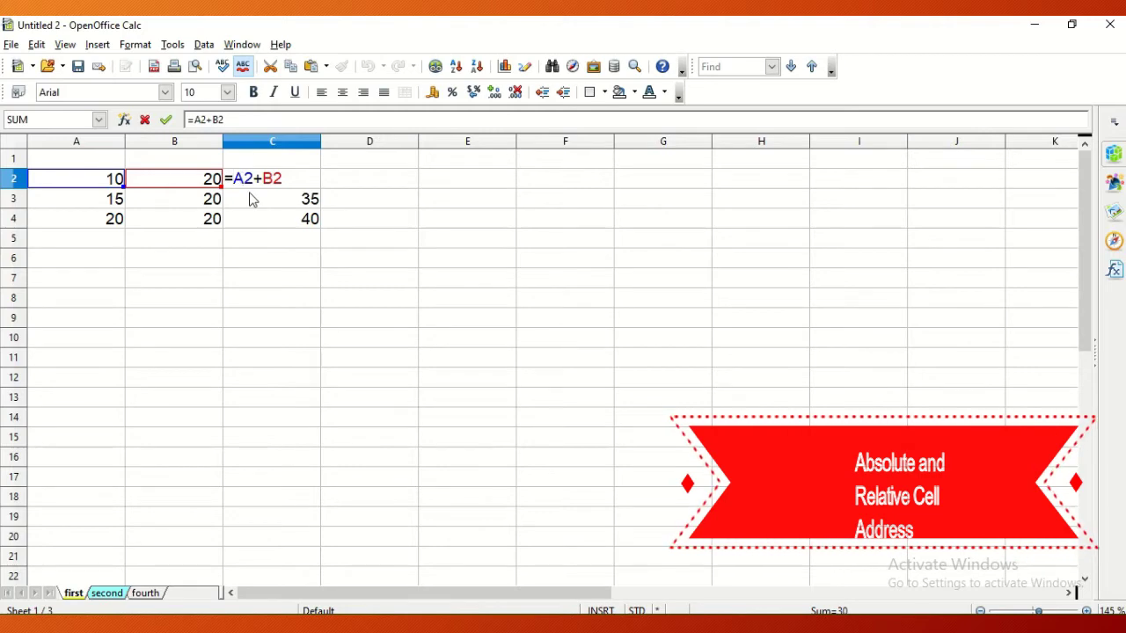
type("$")
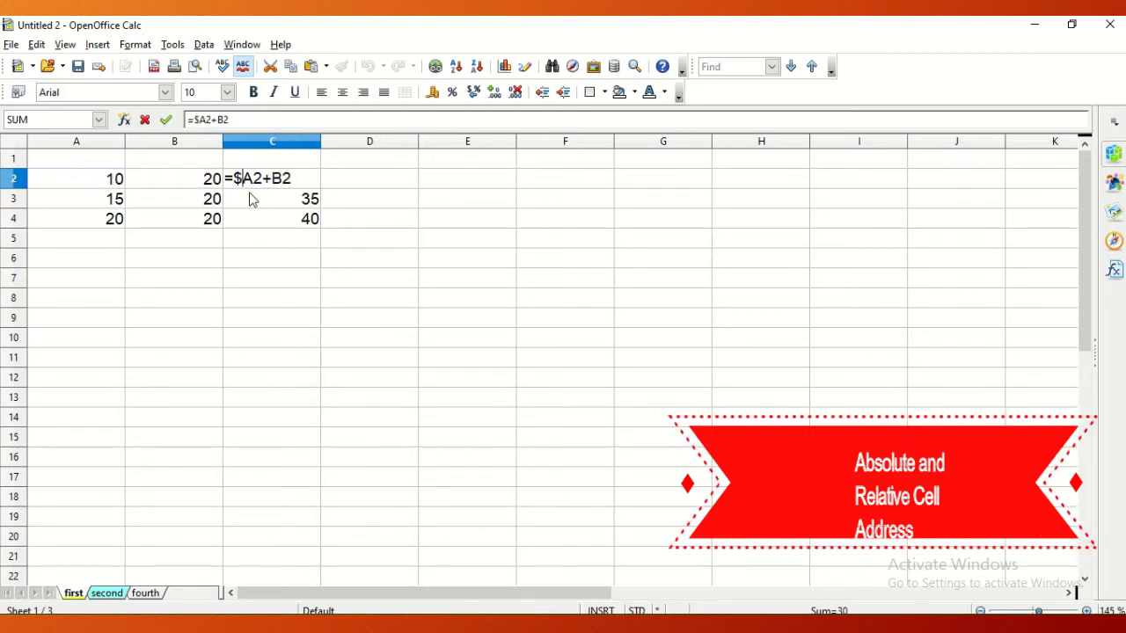
key("Right")
key("Right")
key("Right")
key("Right")
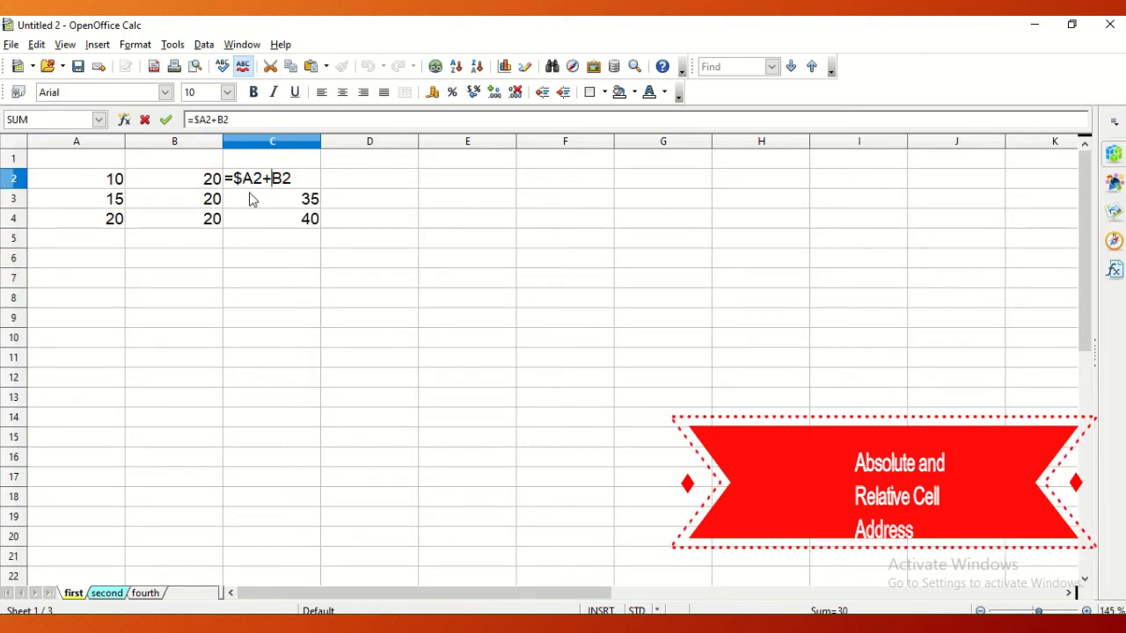
type("$")
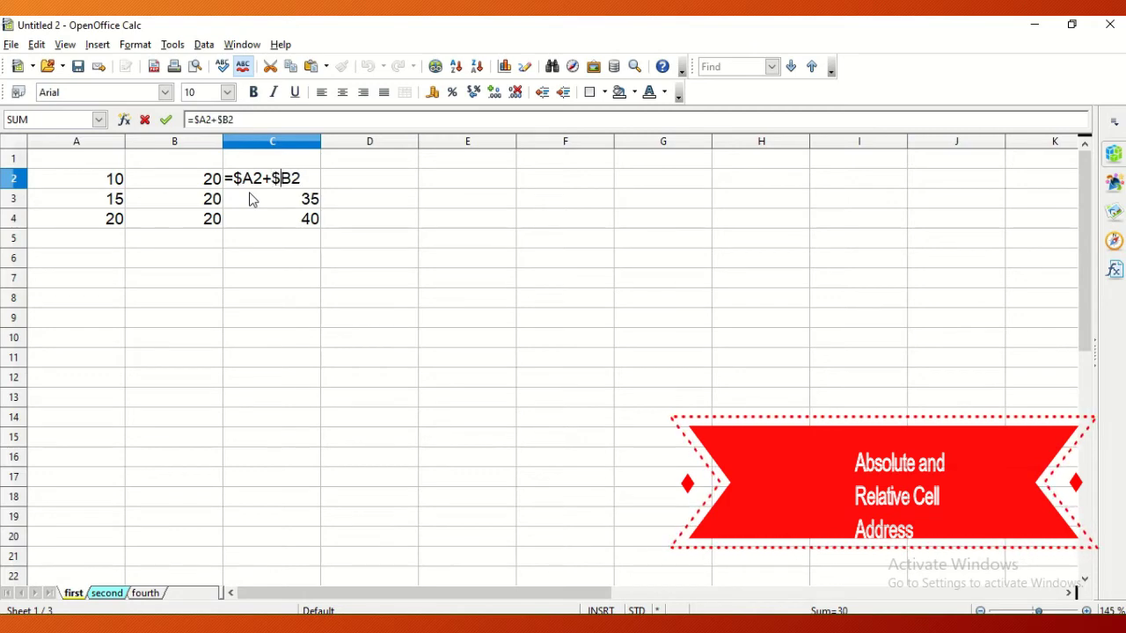
key("Return")
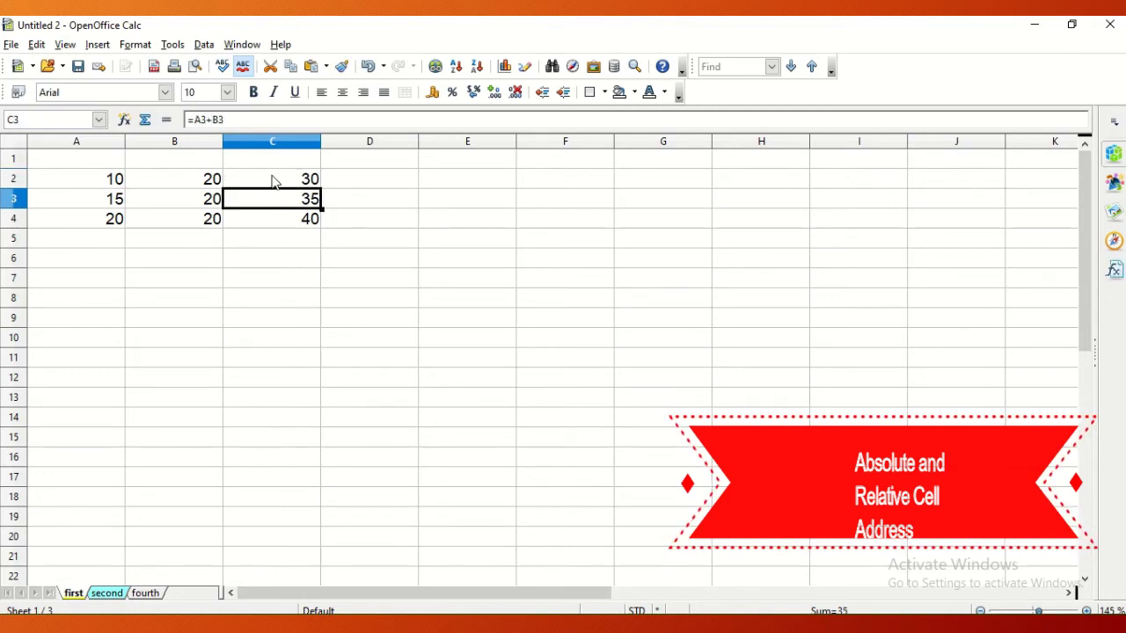
- Fill C2's formula down to C3 and C4, then recheck C2's references
left_click(272, 179)
left_click_drag(322, 189, 320, 229)
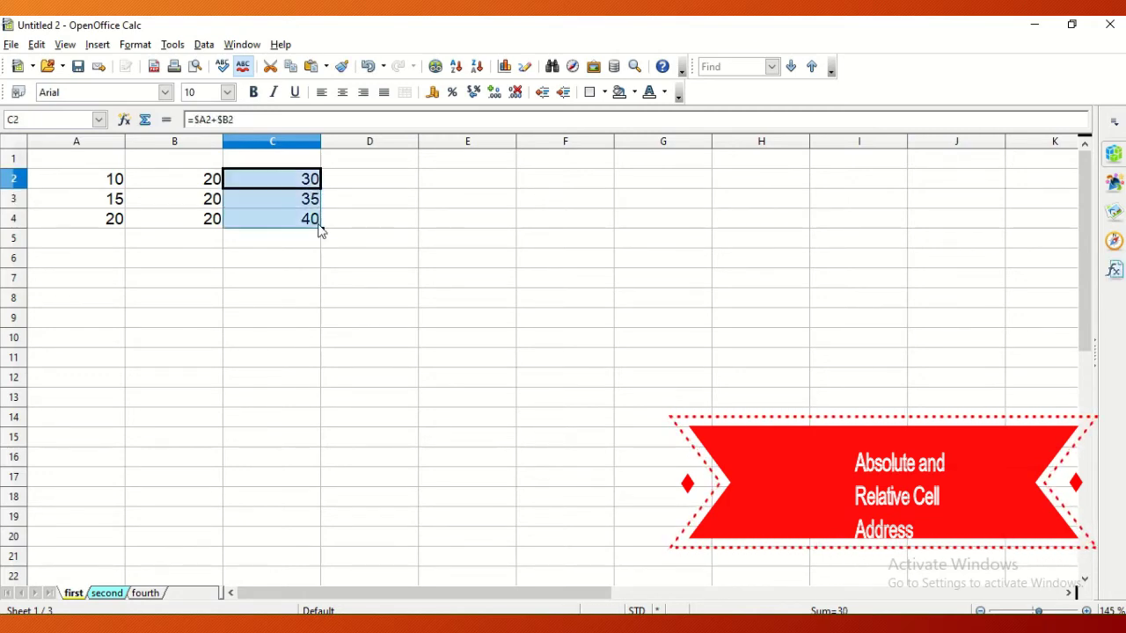
left_click(340, 228)
left_click(300, 181)
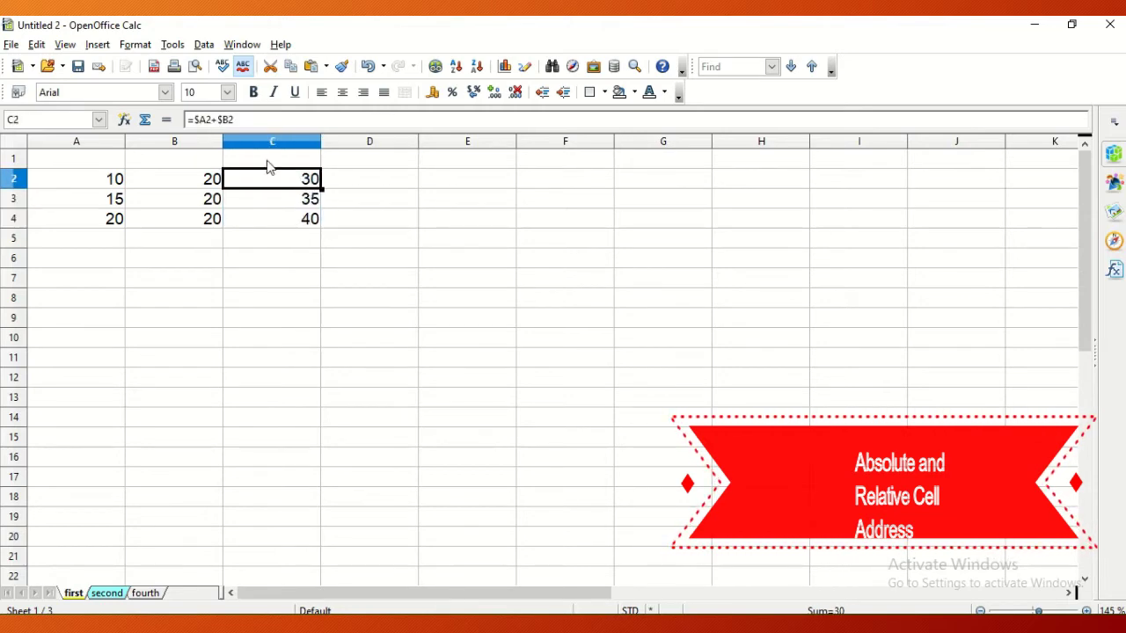
left_click(196, 120)
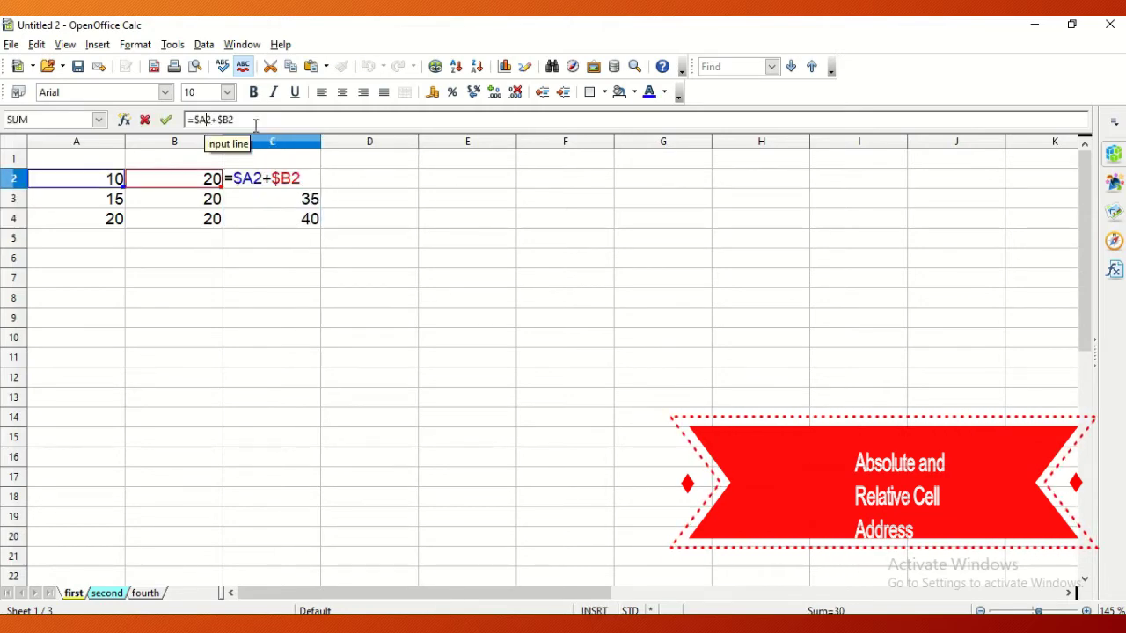
key("Return")
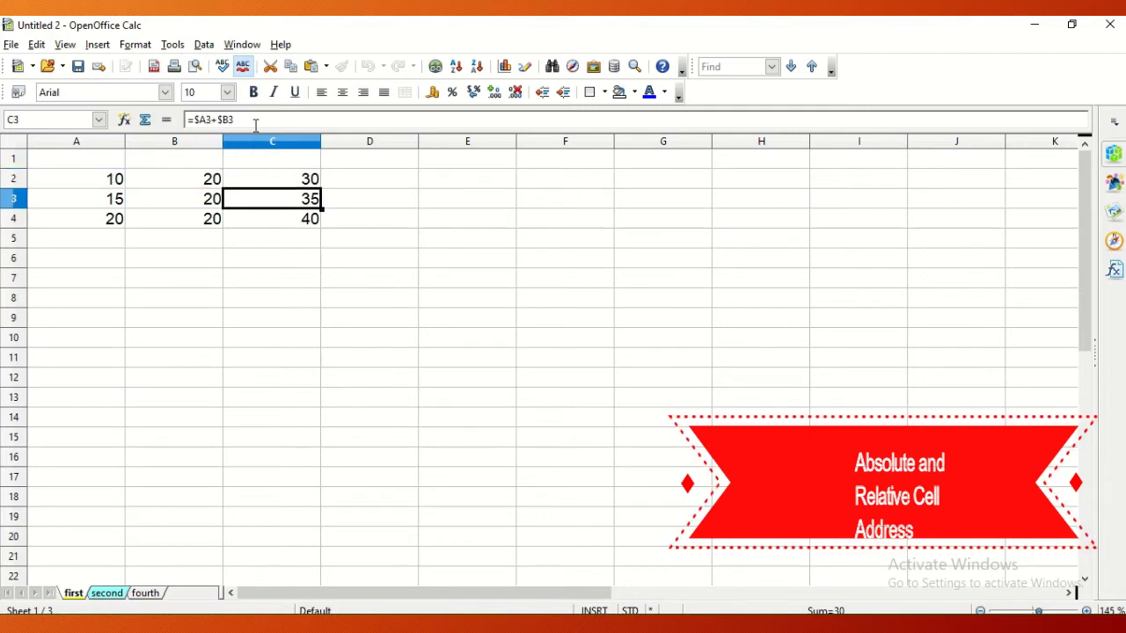
key("Up")
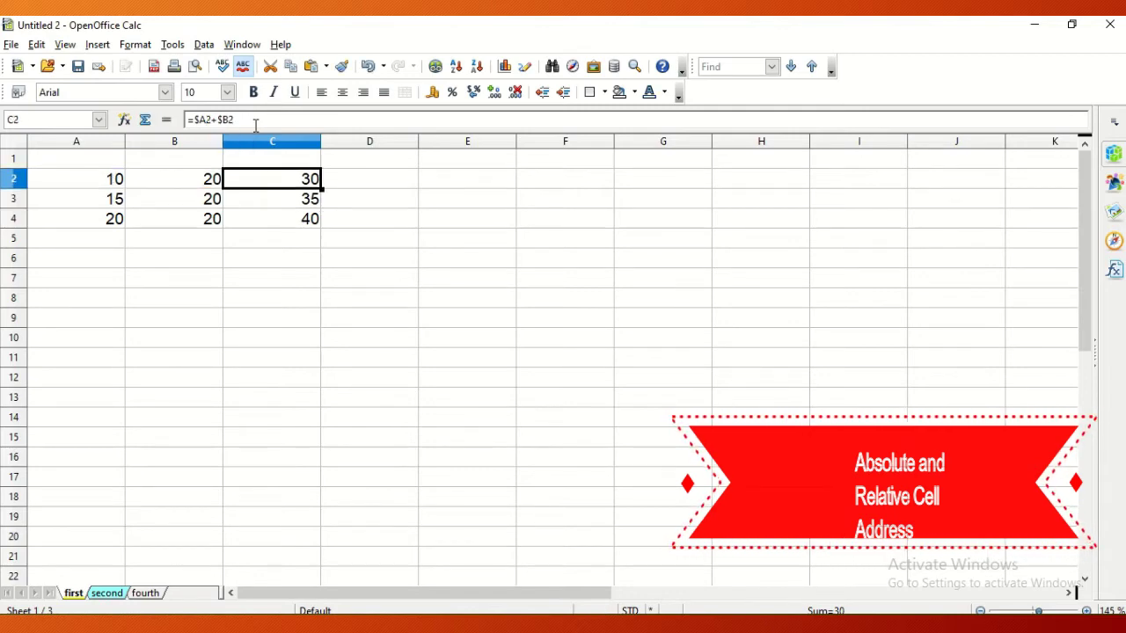
- Add $ before the row numbers in C2's formula to make =$A$2+$B$2
left_click(205, 121)
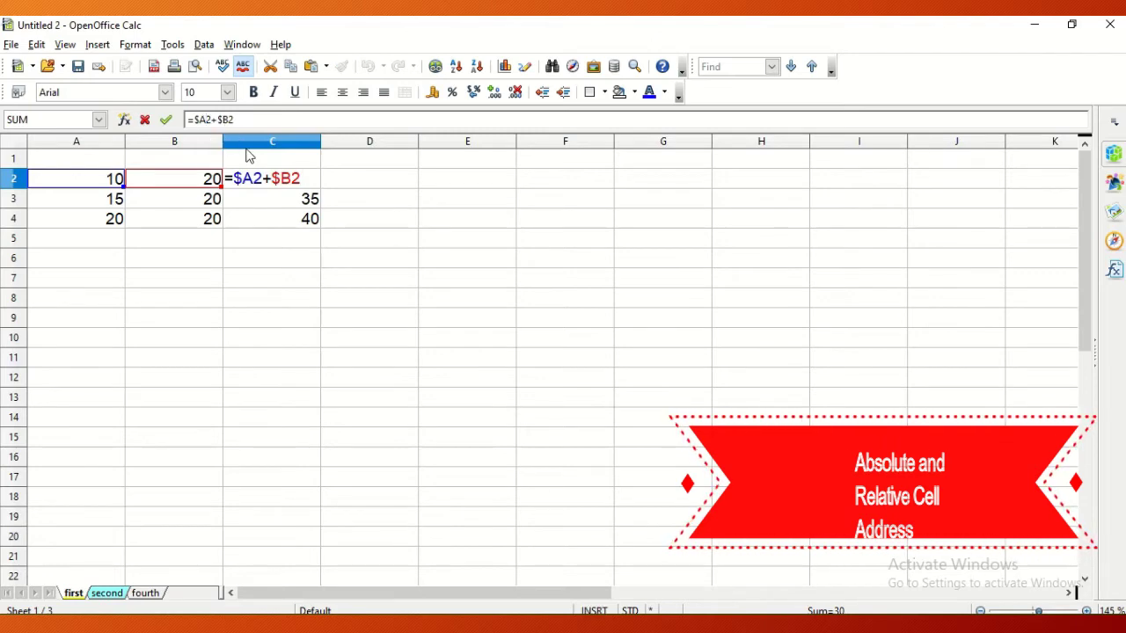
left_click(253, 179)
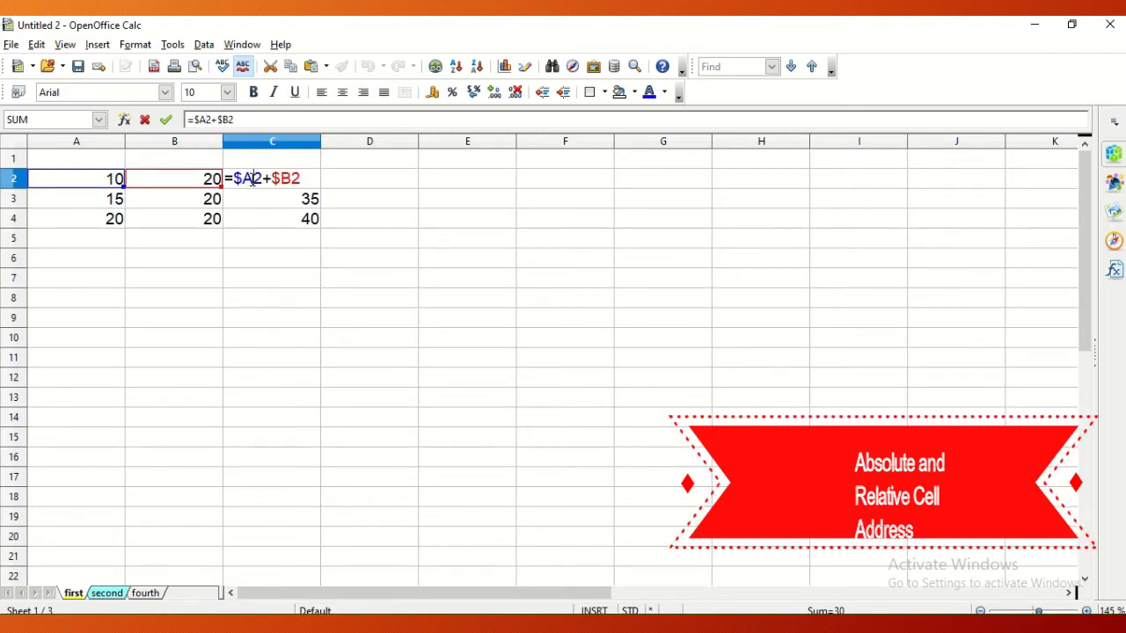
type("$")
left_click(300, 179)
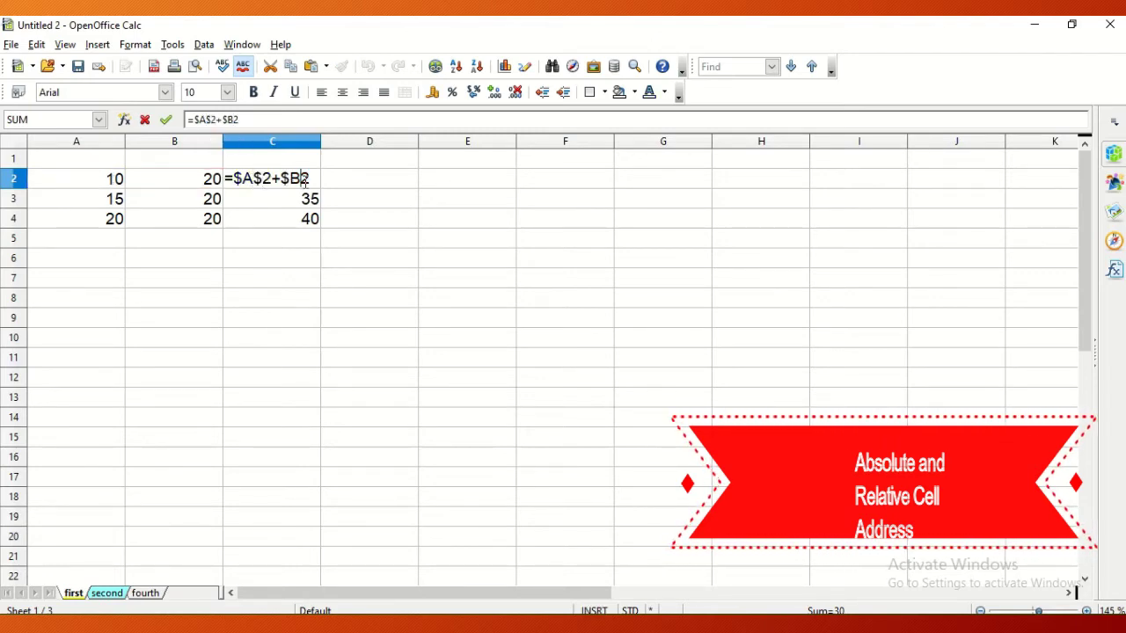
type("$C")
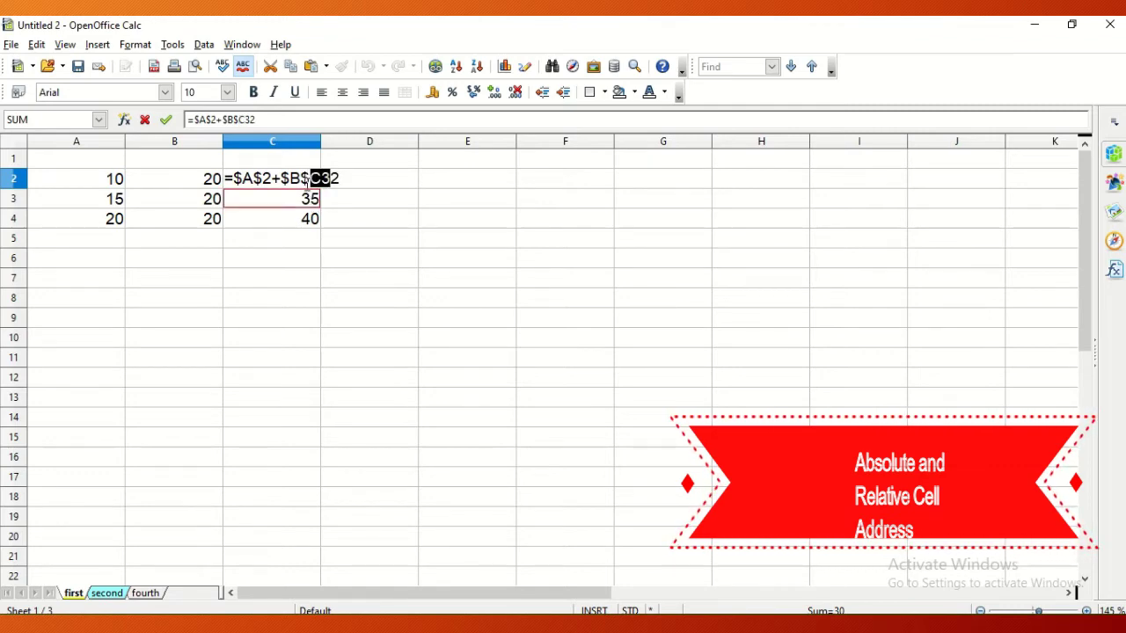
key("BackSpace")
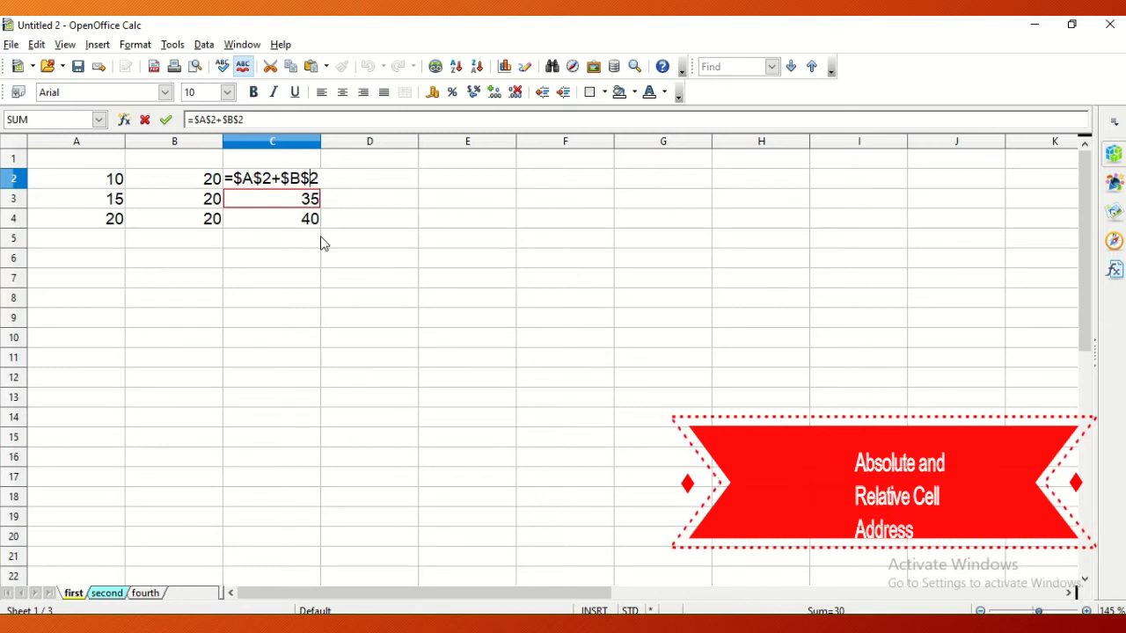
type("bC")
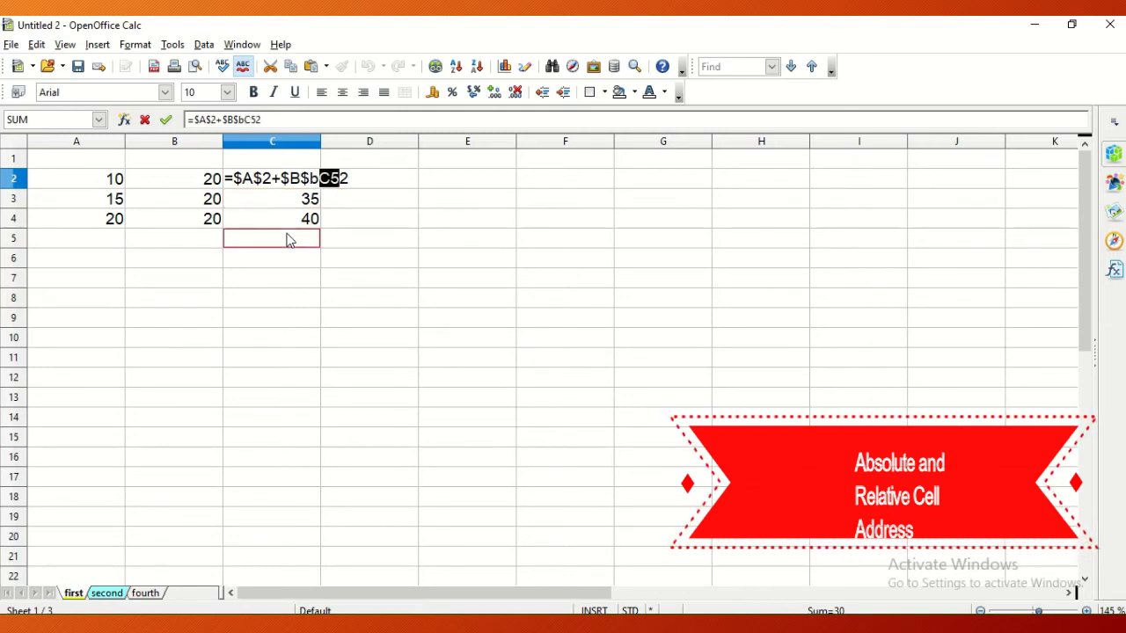
key("BackSpace")
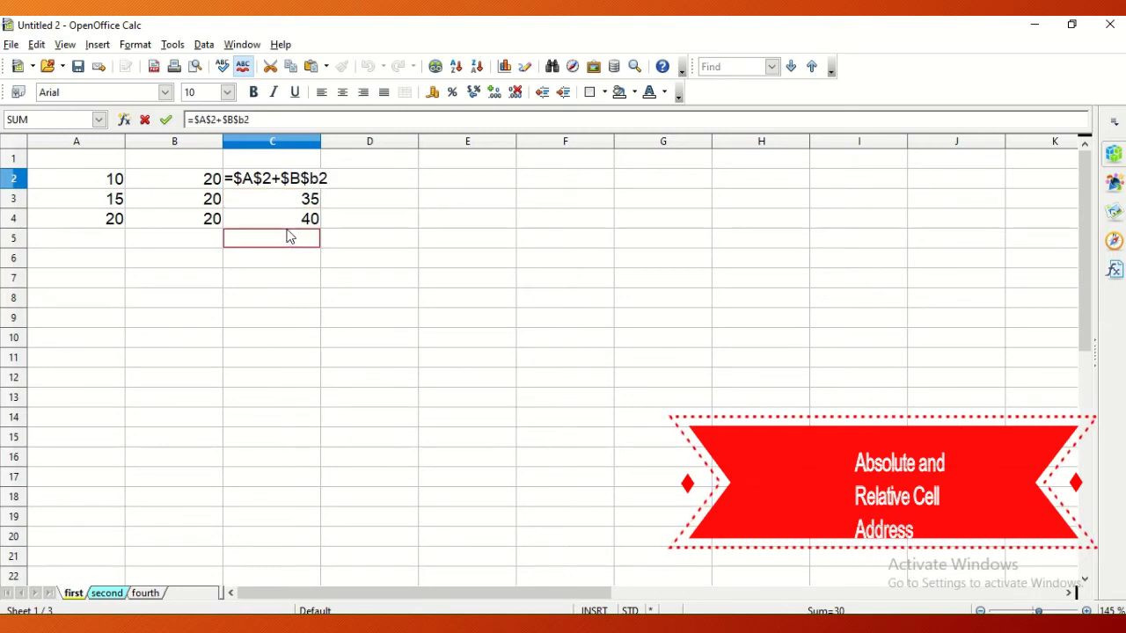
key("Return")
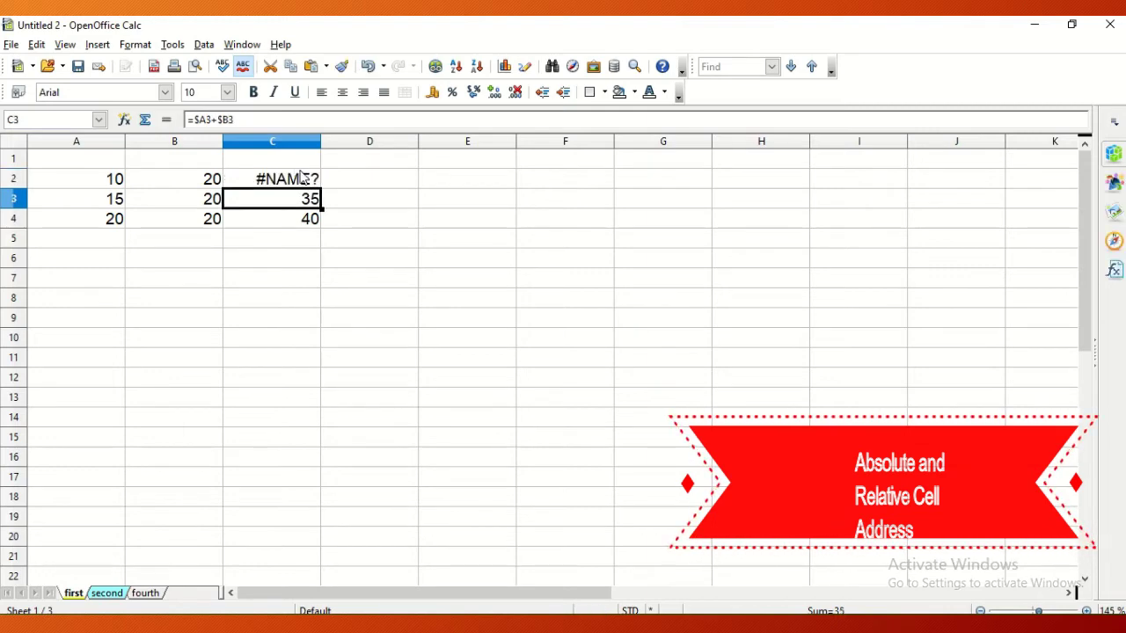
- Correct the #NAME? error in C2 so it shows 30 again
left_click(298, 178)
left_click(243, 123)
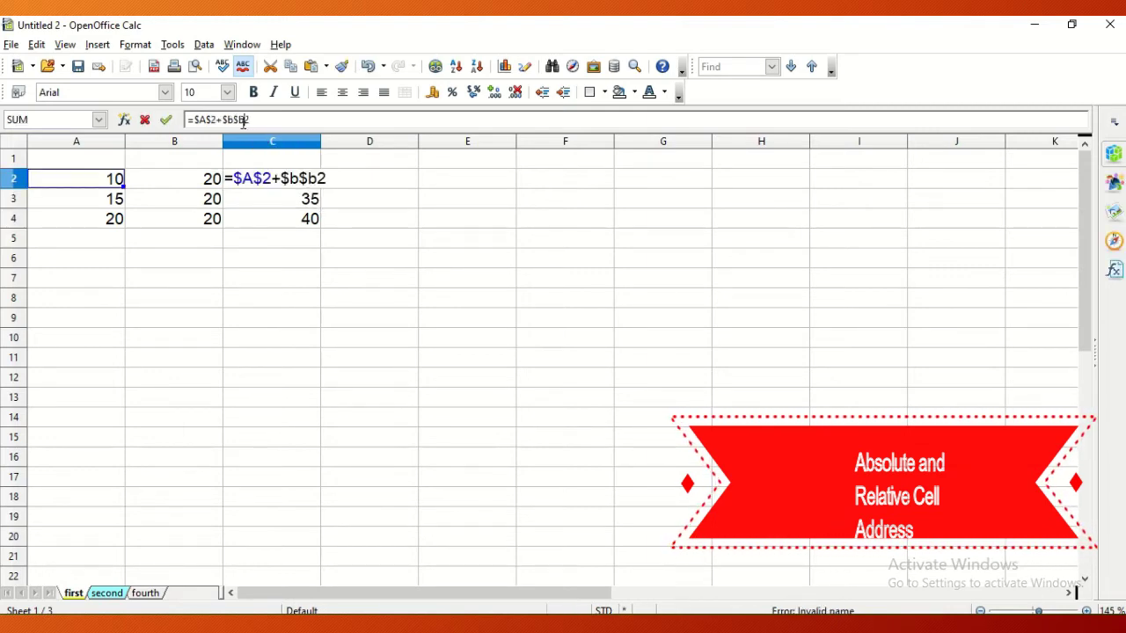
key("Return")
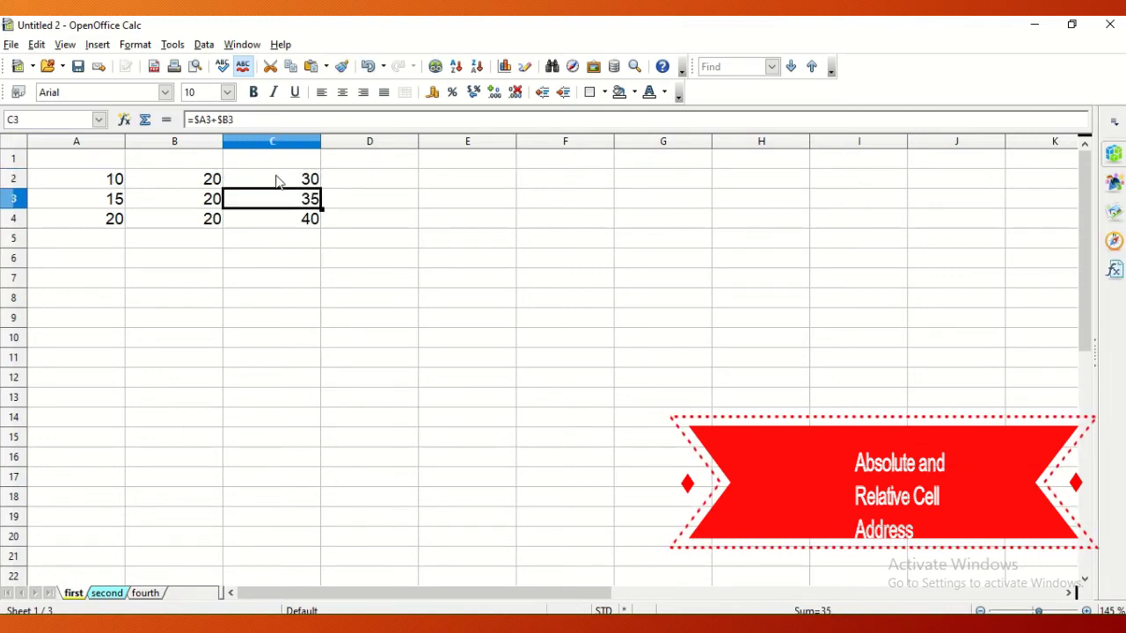
left_click(300, 178)
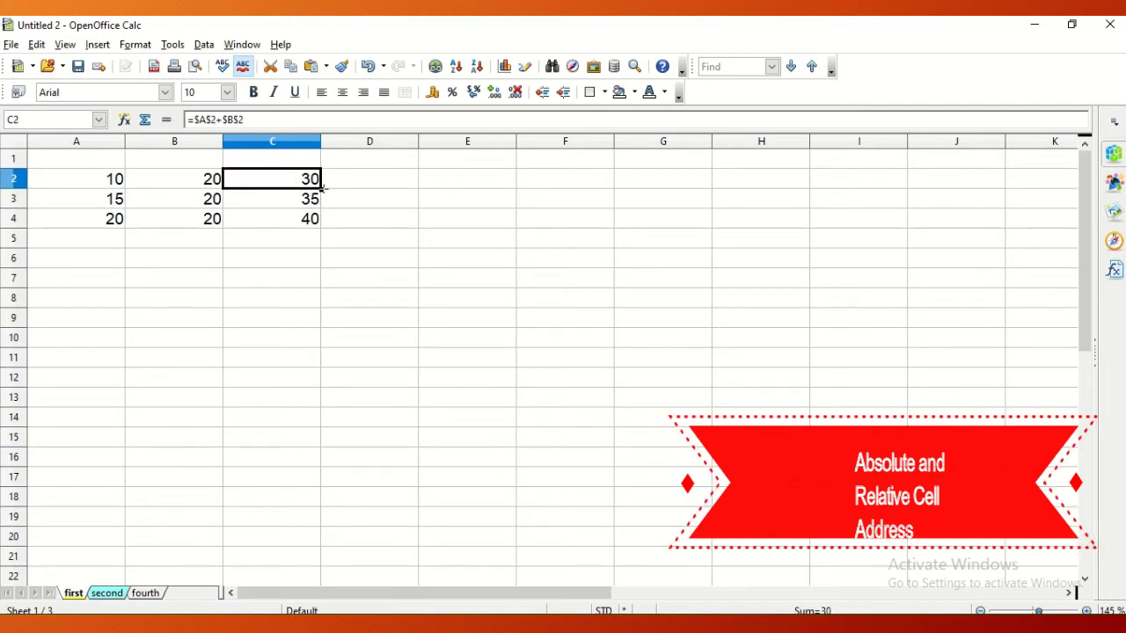
- Make C2 the row-locked =A$2+B$2 and fill it to C4, giving 30 throughout
left_click_drag(322, 186, 332, 228)
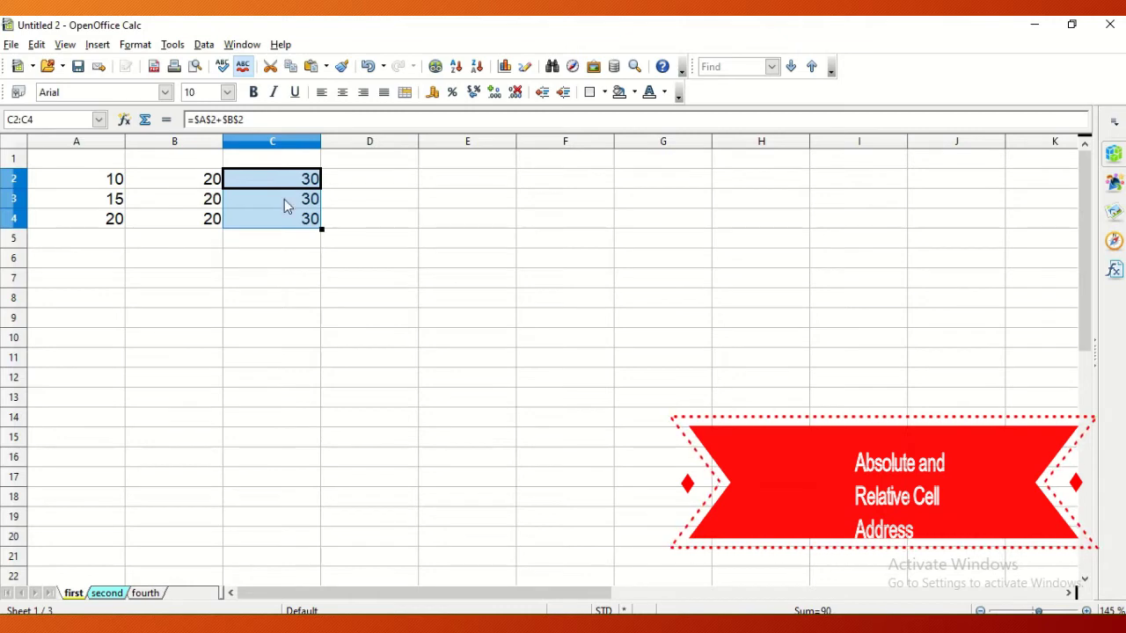
left_click(215, 119)
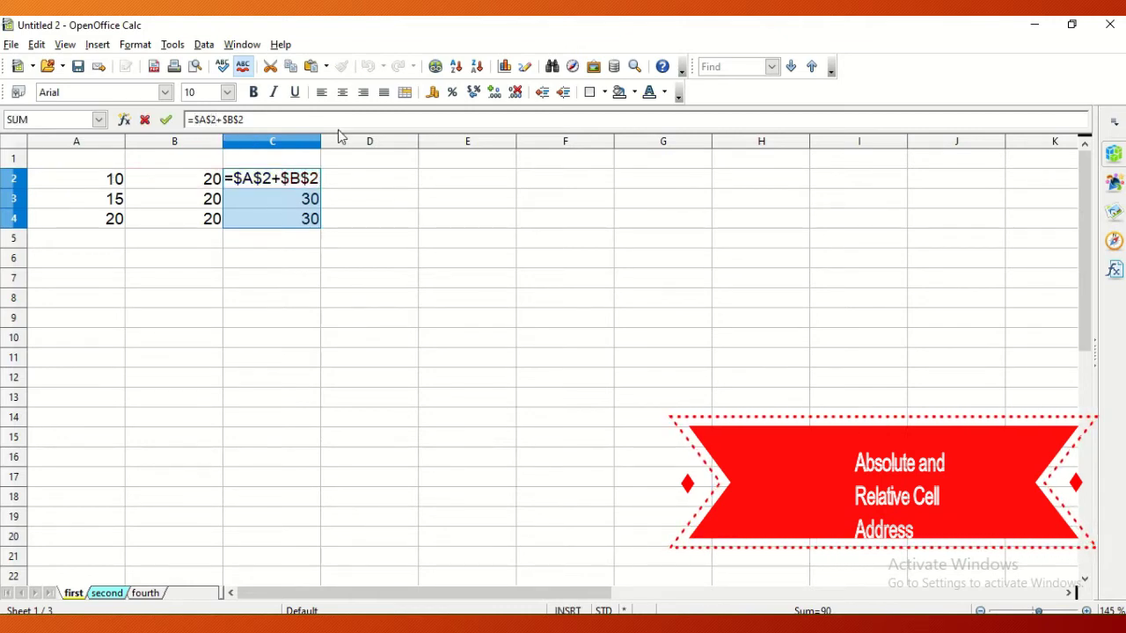
key("Right")
key("BackSpace")
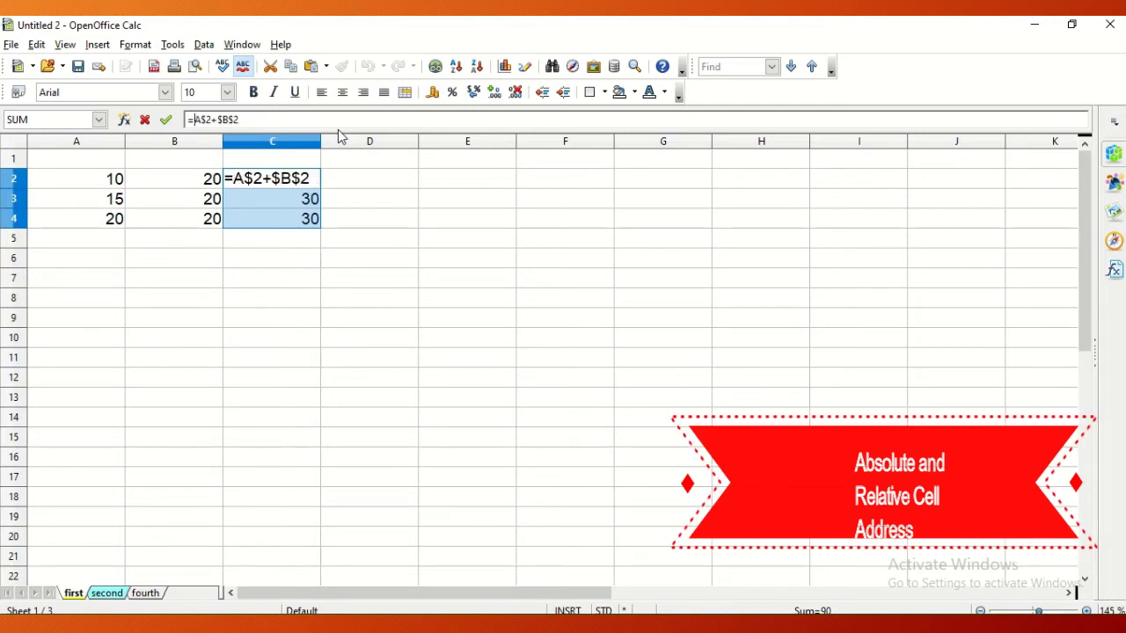
key("Right")
key("Right")
key("Right")
type("$")
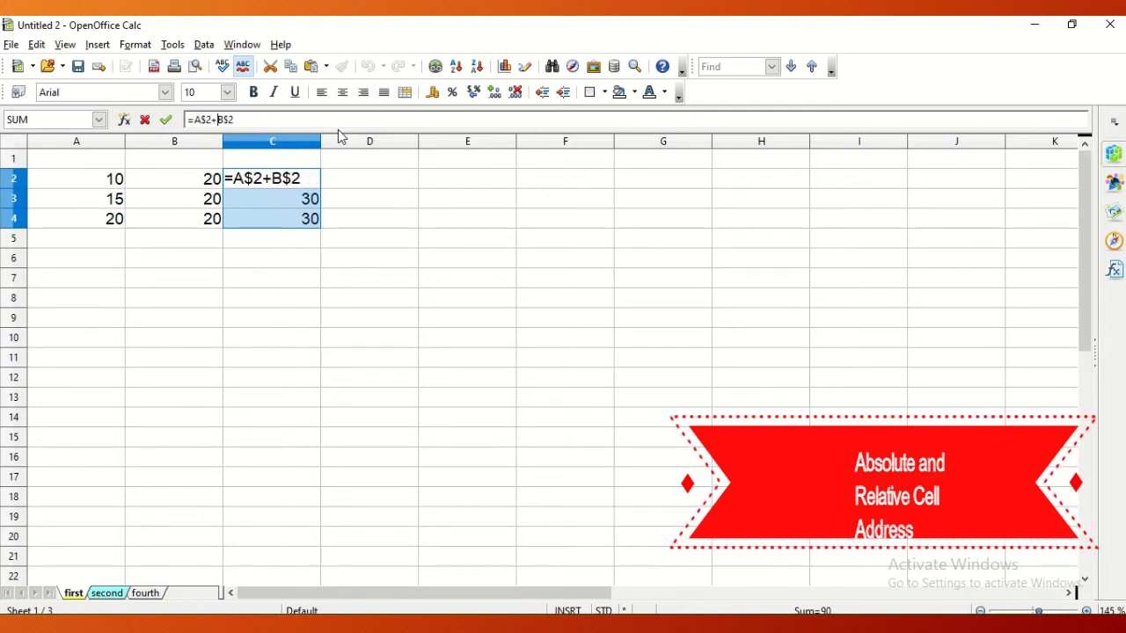
key("alt+Return")
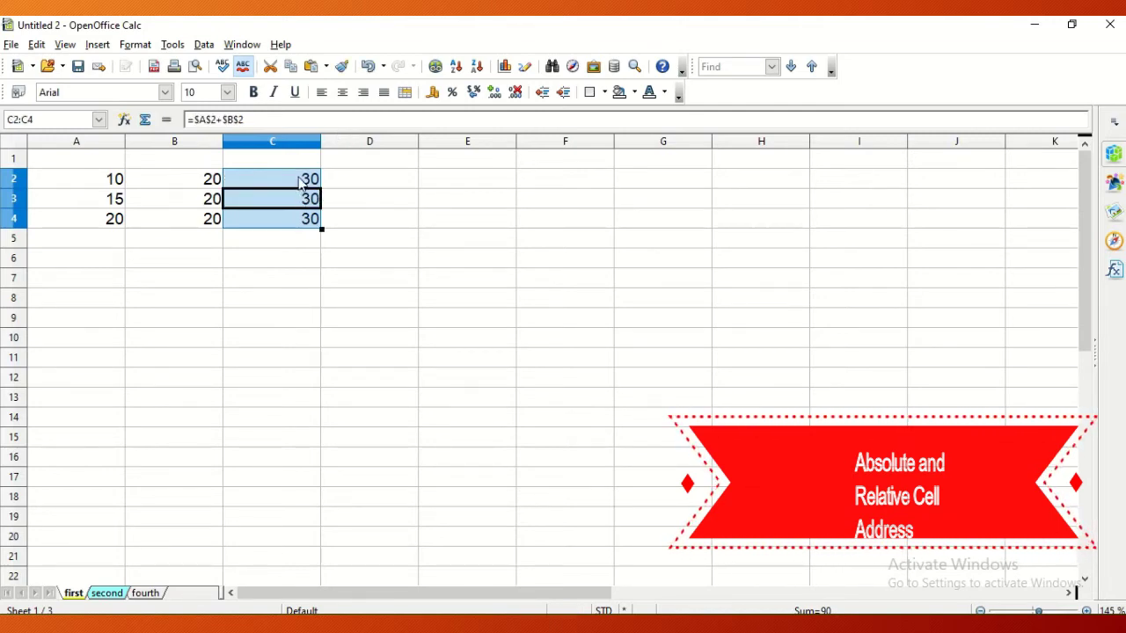
key("ctrl+z")
left_click_drag(323, 188, 320, 230)
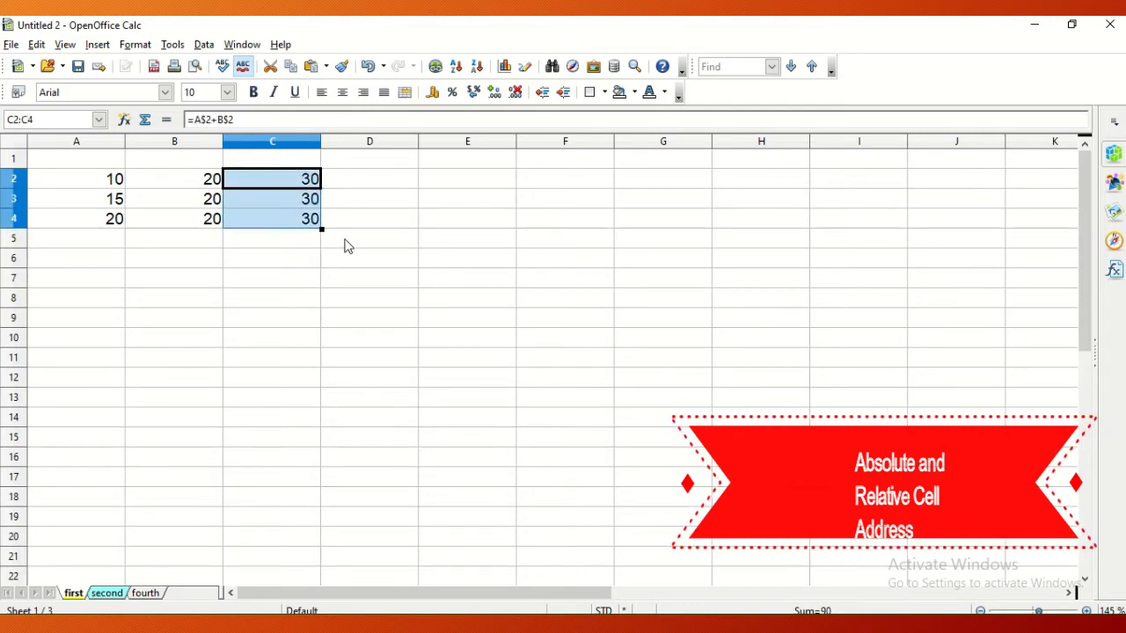
left_click(351, 256)
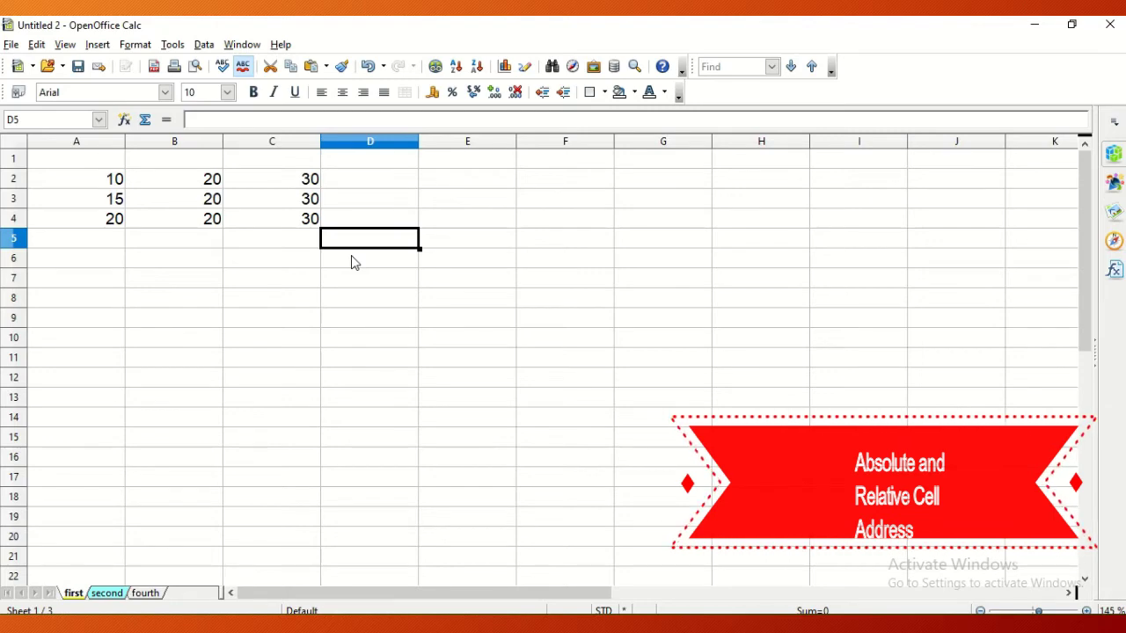
- Format A2 as a number with 2 decimal places and 1 leading zero, showing 10.00
left_click(92, 188)
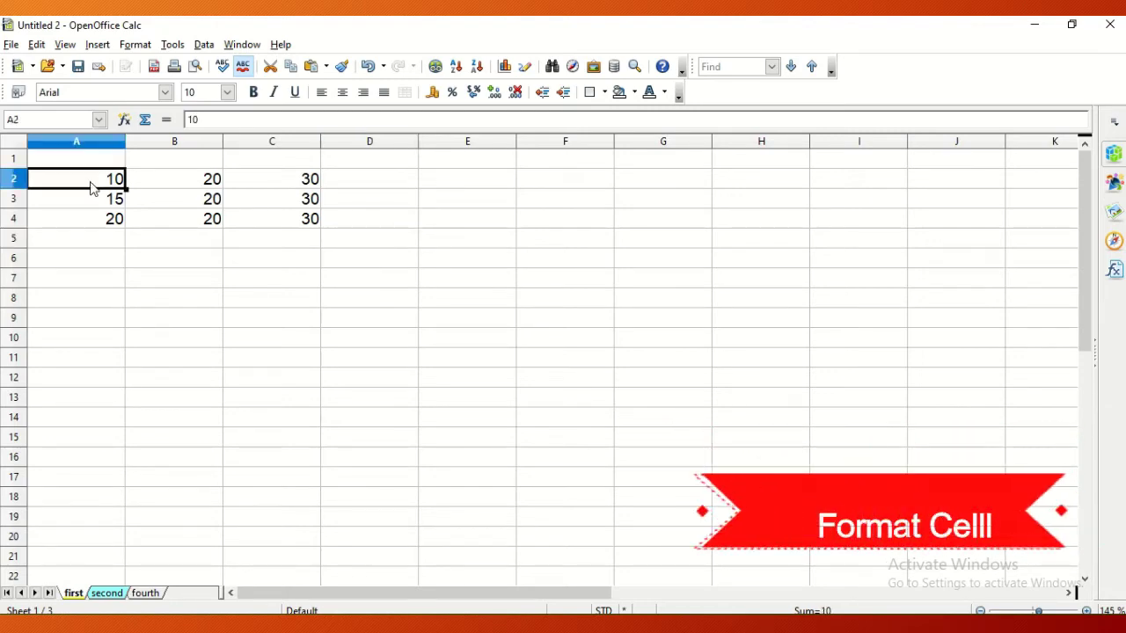
right_click(92, 187)
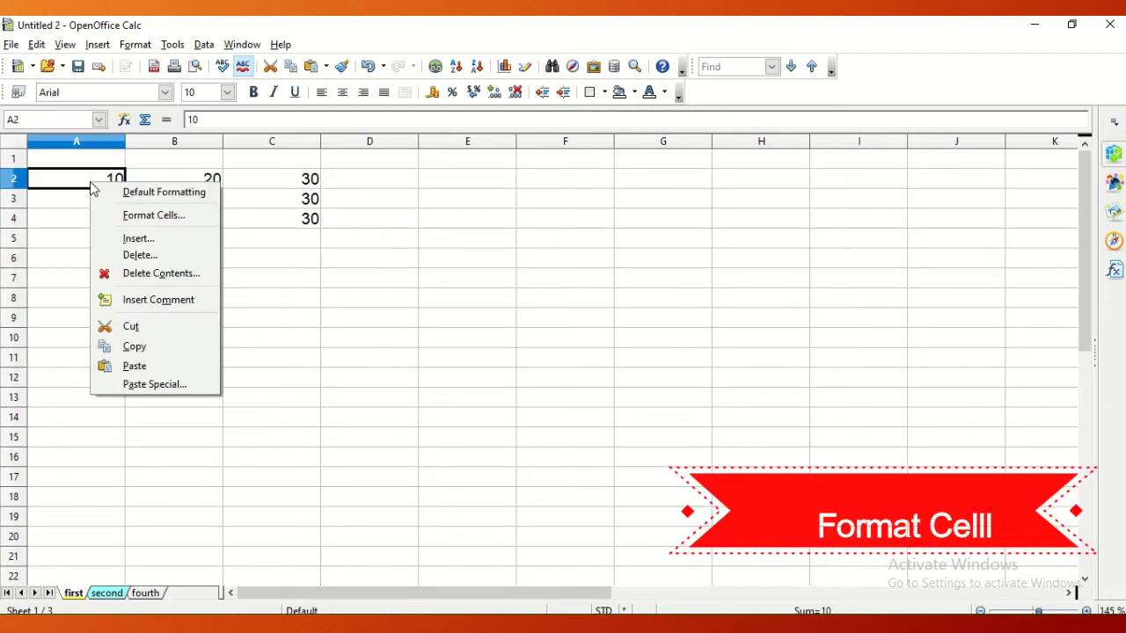
left_click(146, 216)
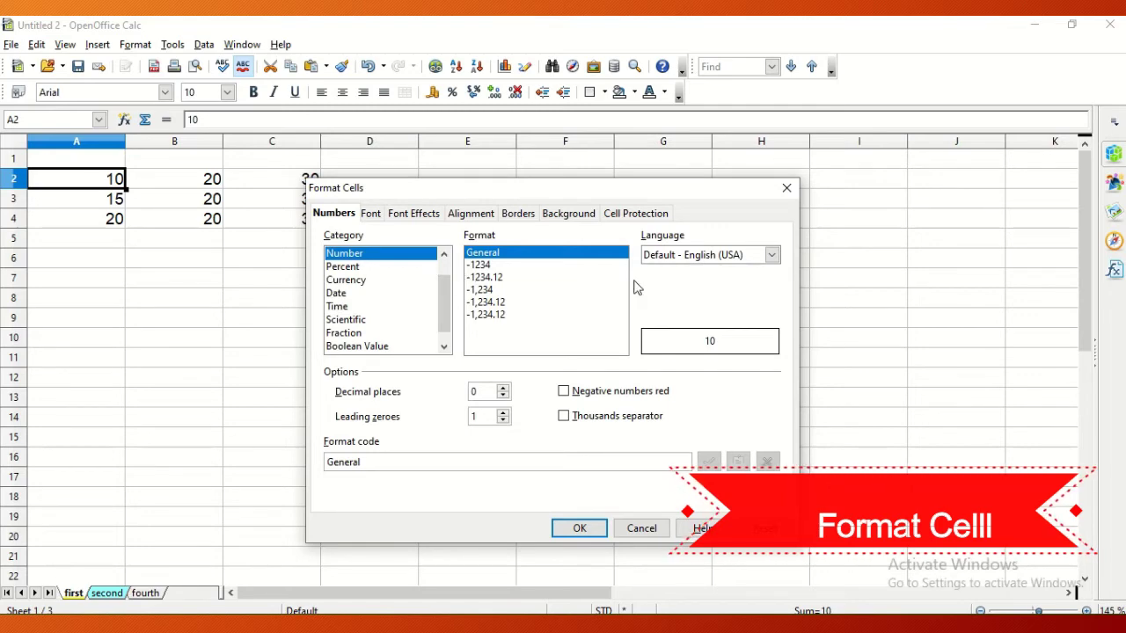
left_click(777, 255)
left_click(777, 255)
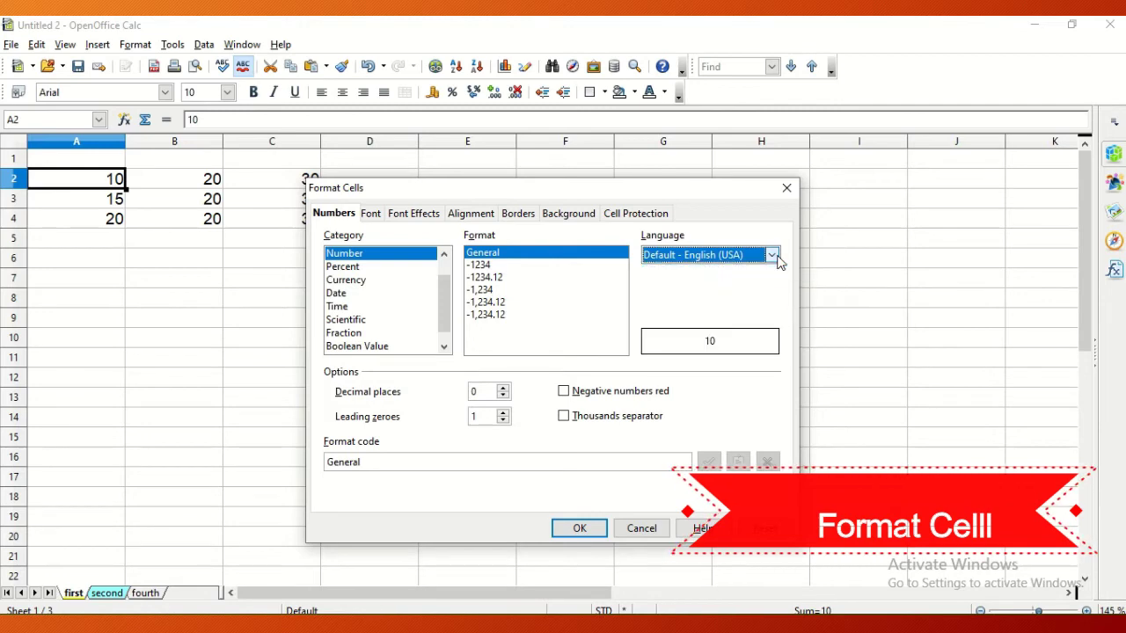
left_click(507, 388)
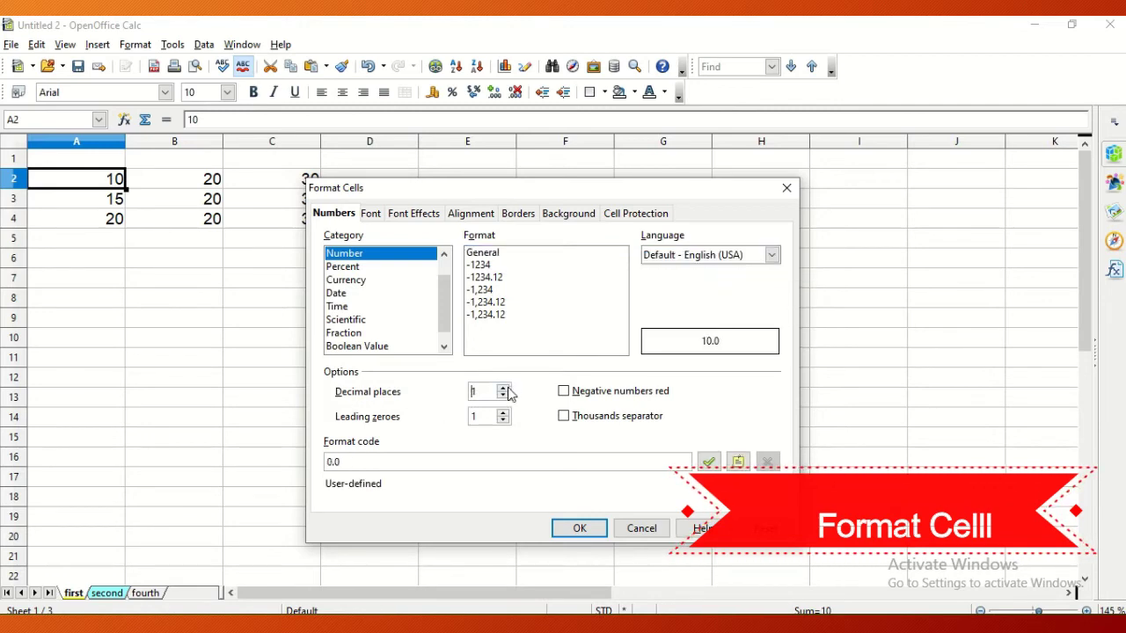
left_click(508, 388)
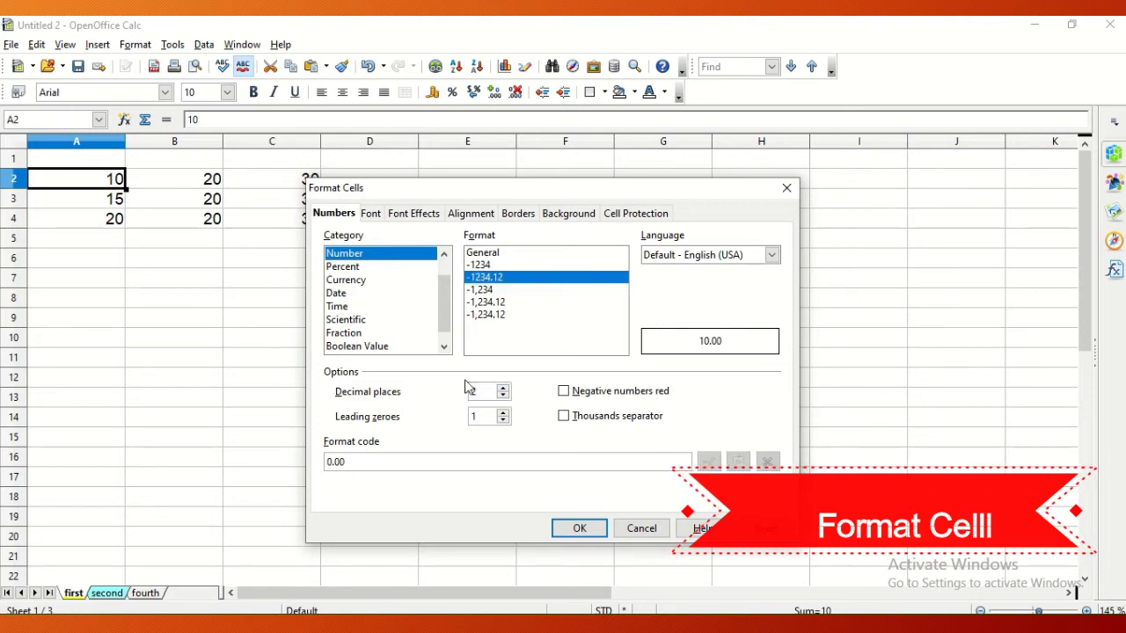
left_click(504, 414)
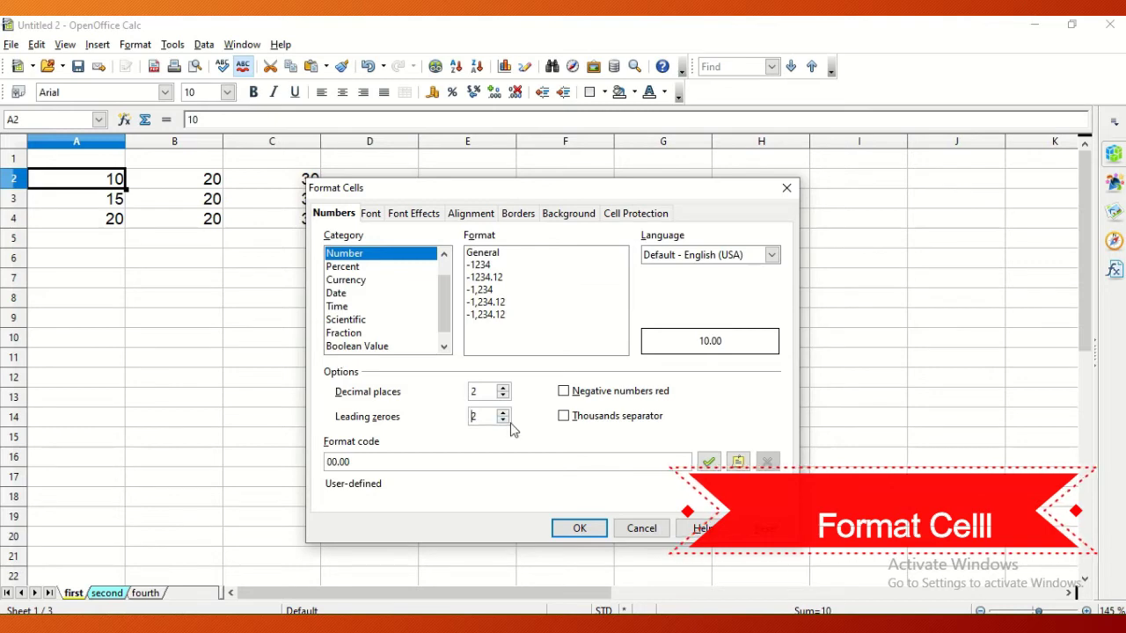
left_click(507, 421)
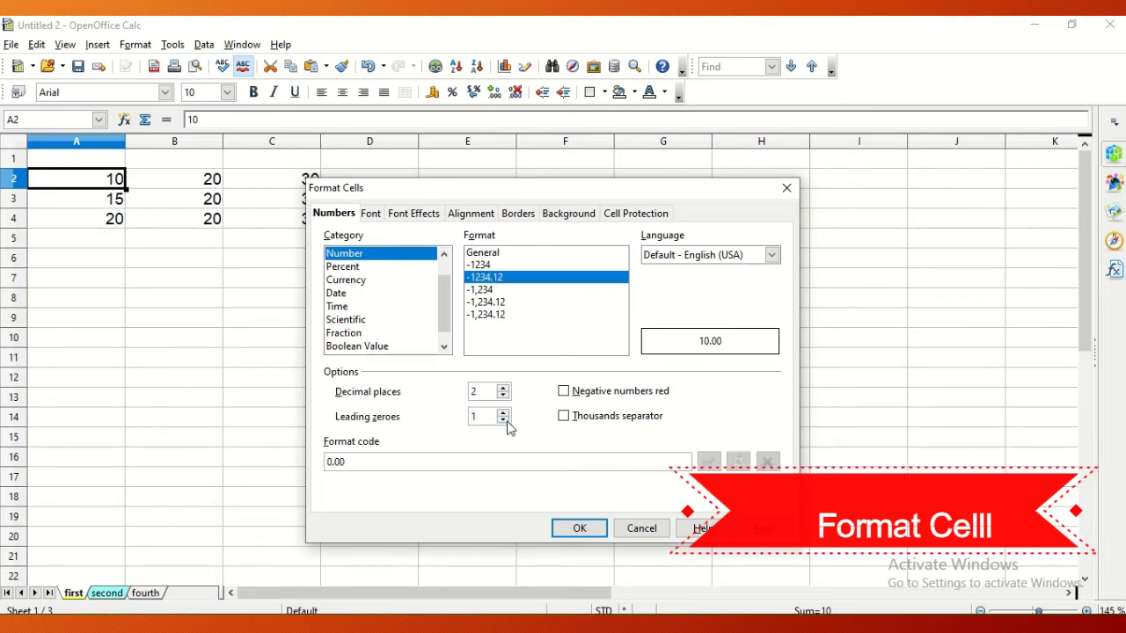
left_click(581, 529)
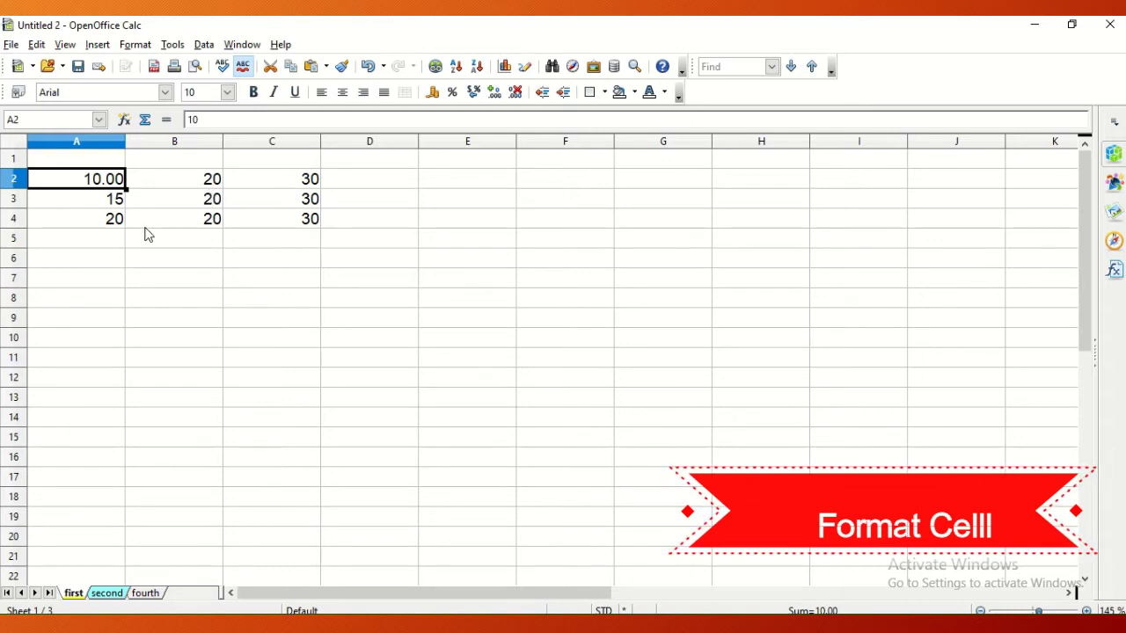
- Enter the headers Value1 in A1 and Value2 in B1, then select both
left_click(107, 164)
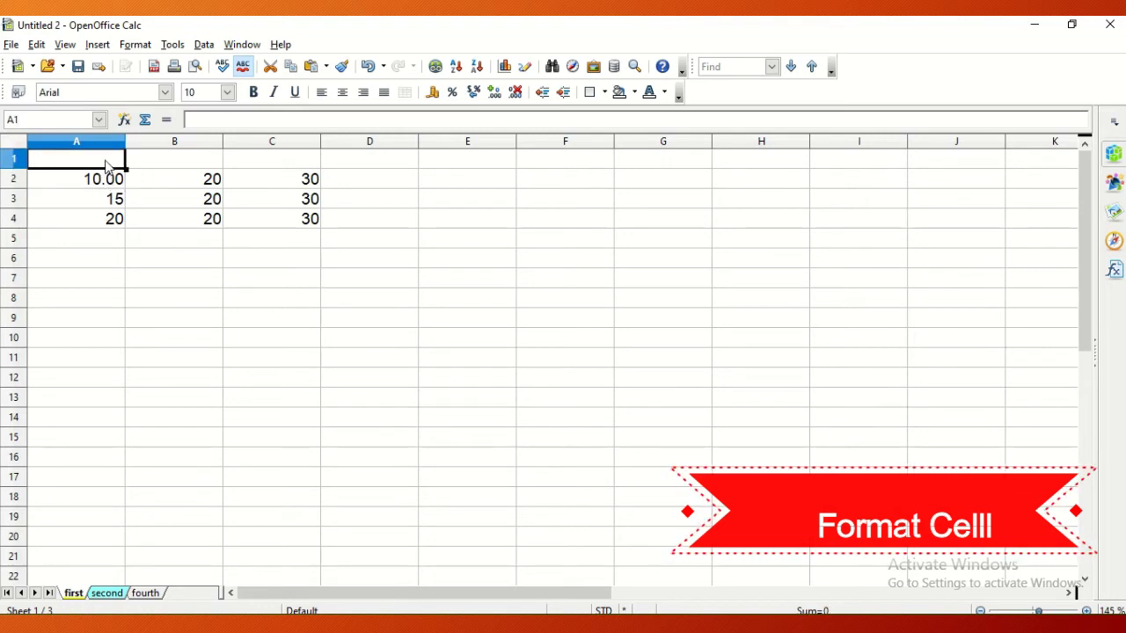
type("Value")
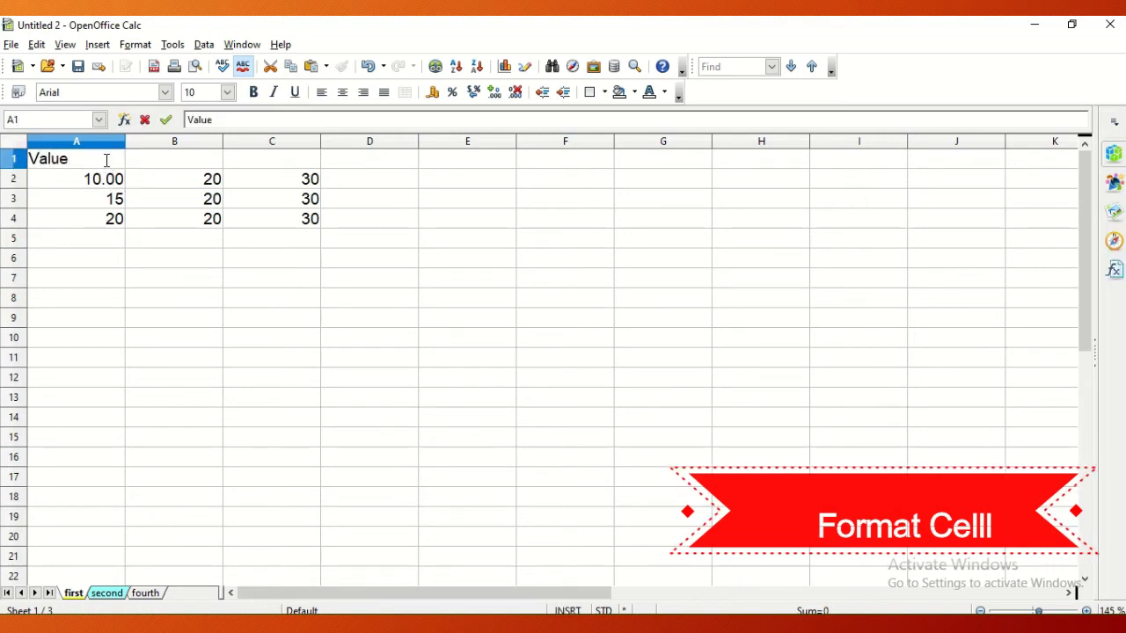
key("Tab")
left_click(106, 161)
double_click(107, 160)
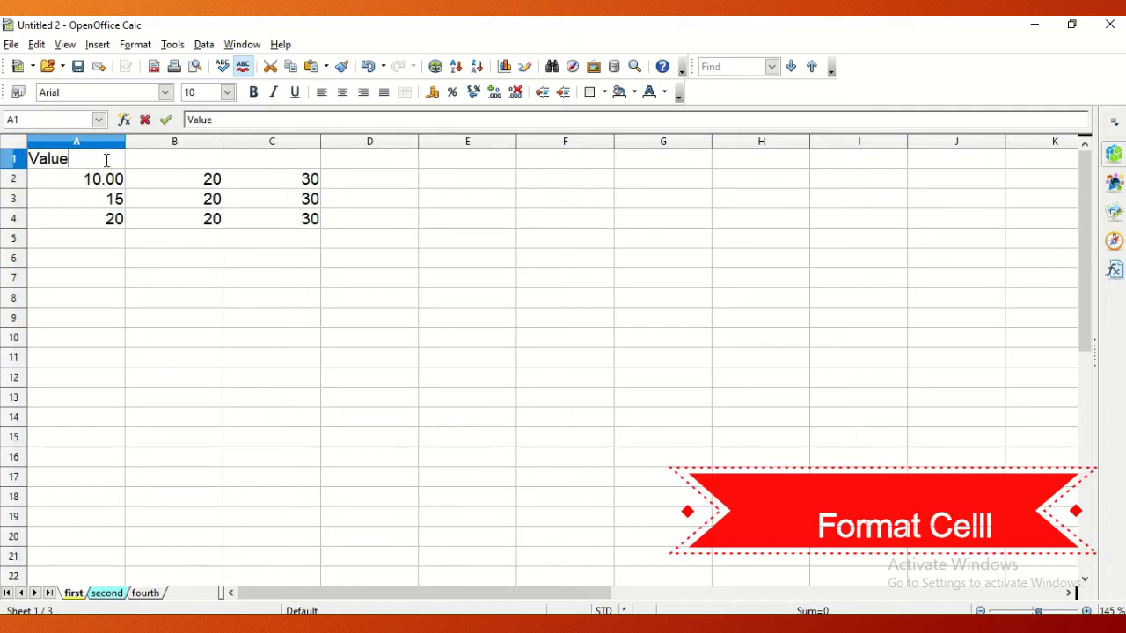
type("1")
key("Tab")
type("V")
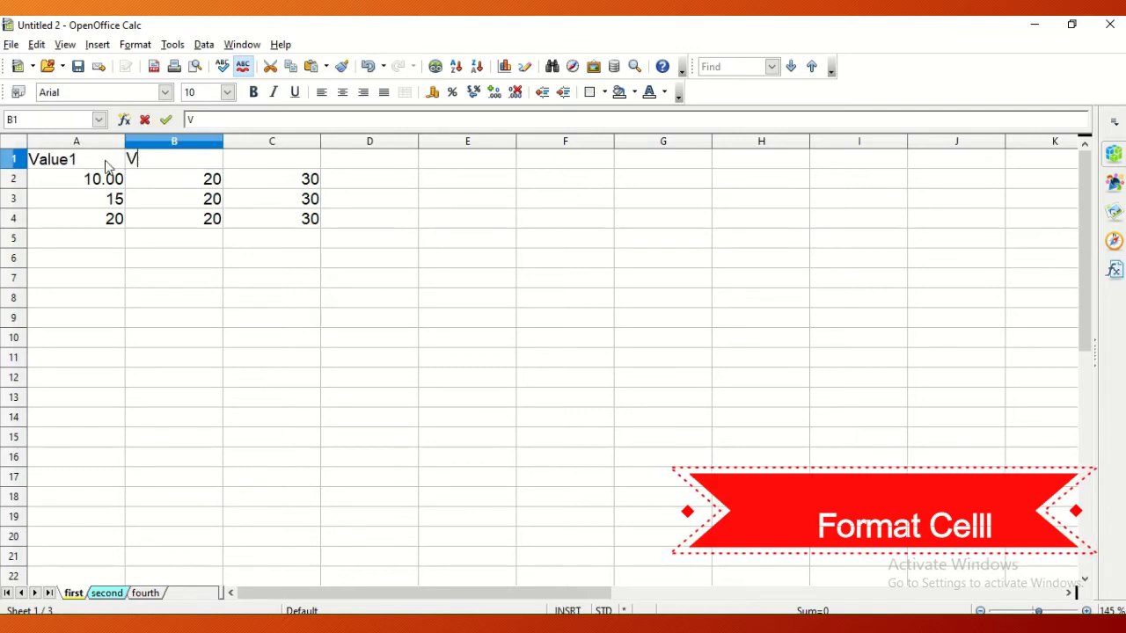
type("alue2")
key("Return")
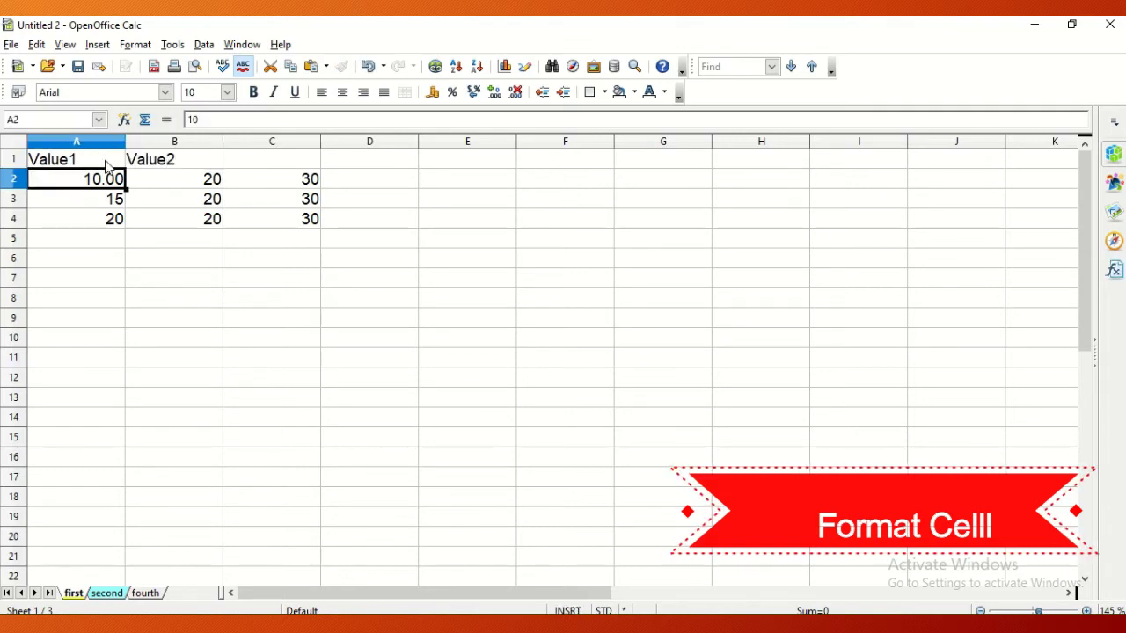
left_click_drag(106, 166, 146, 166)
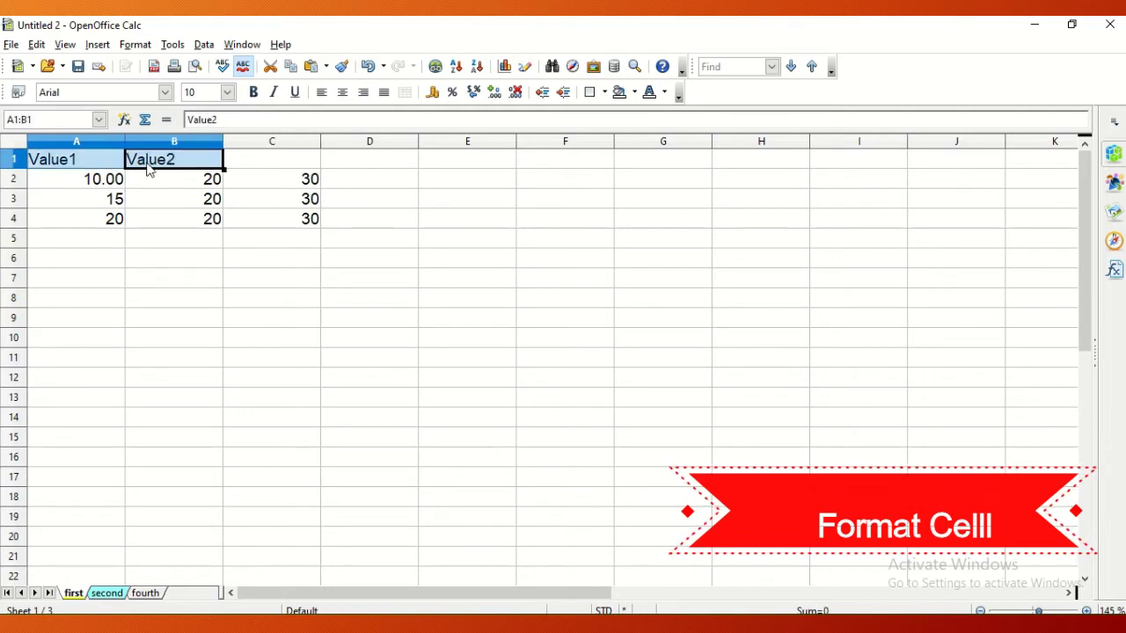
- Set the Value1 and Value2 headers to Bahnschrift font at size 12
left_click(136, 45)
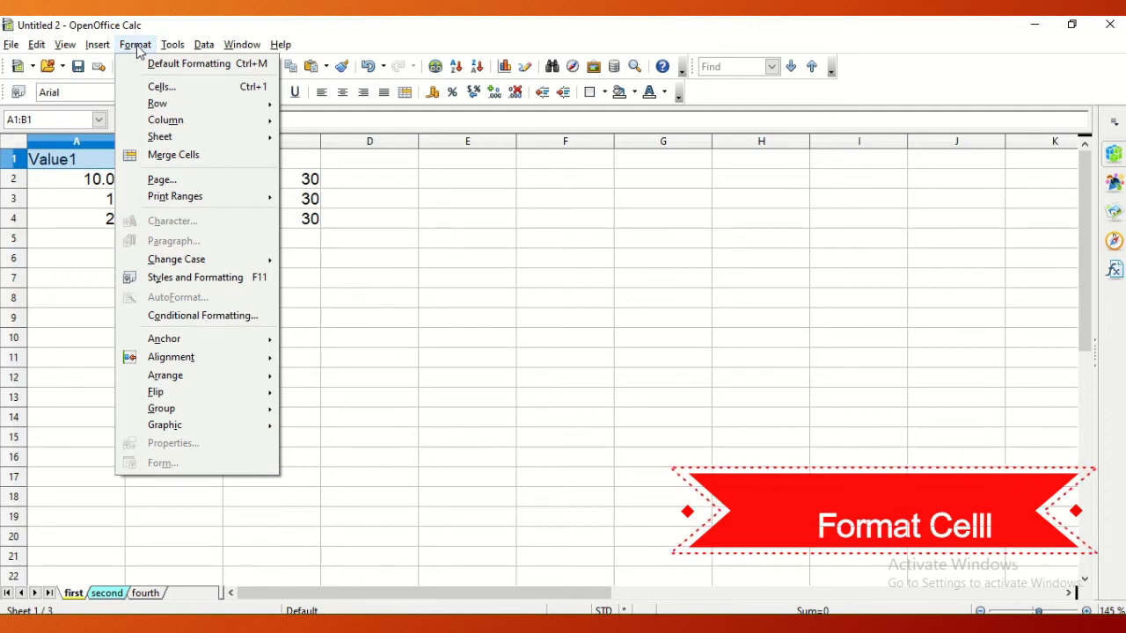
left_click(214, 280)
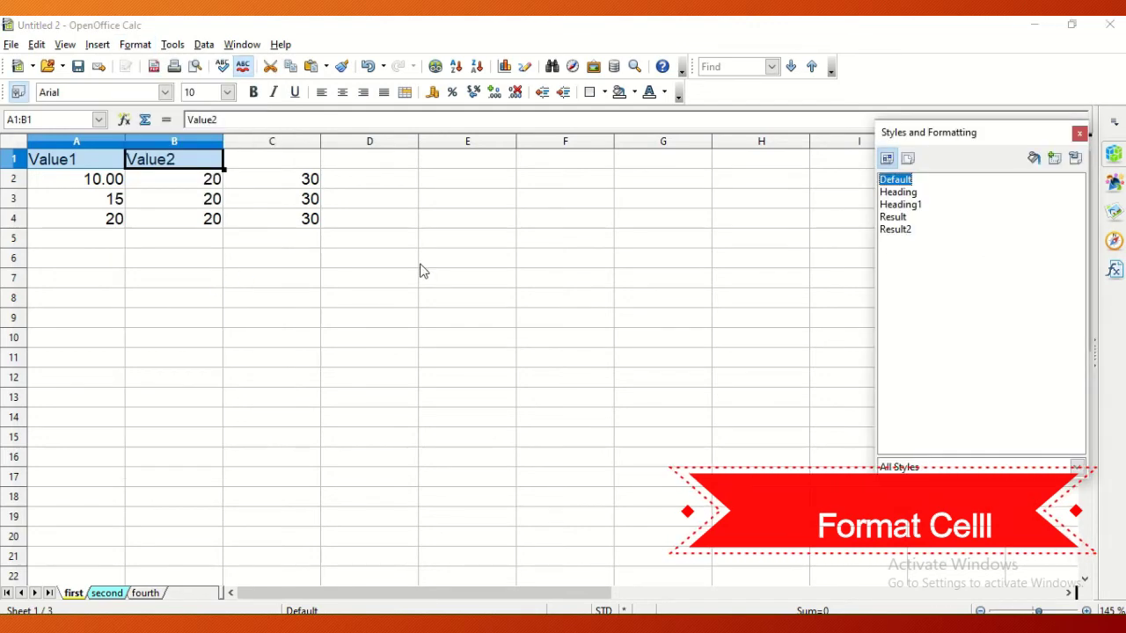
left_click(1080, 134)
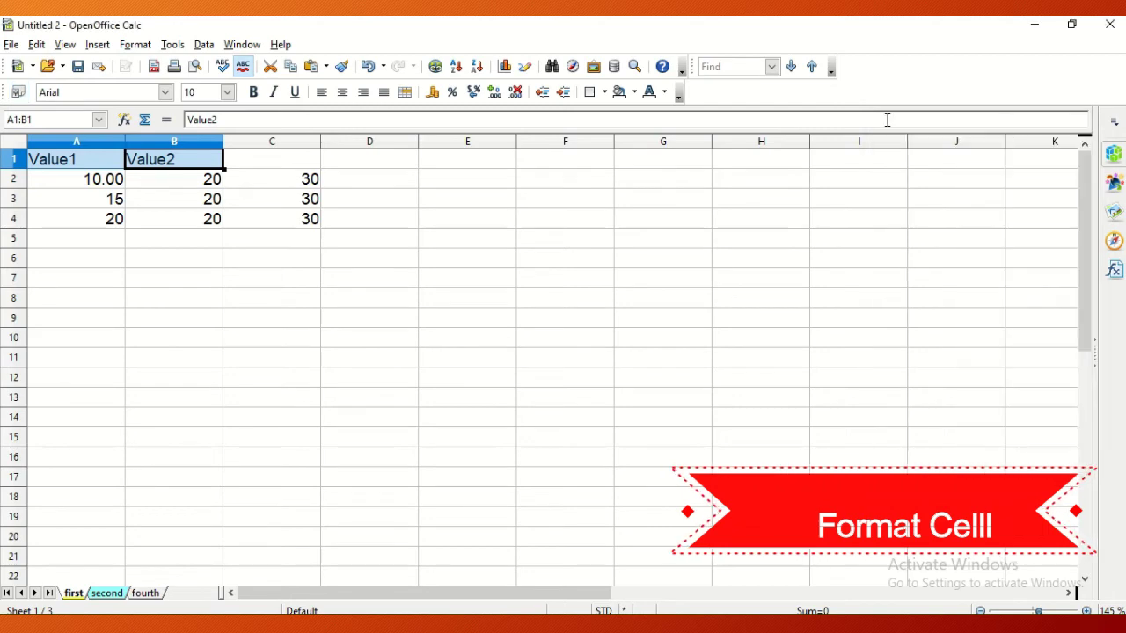
left_click(164, 92)
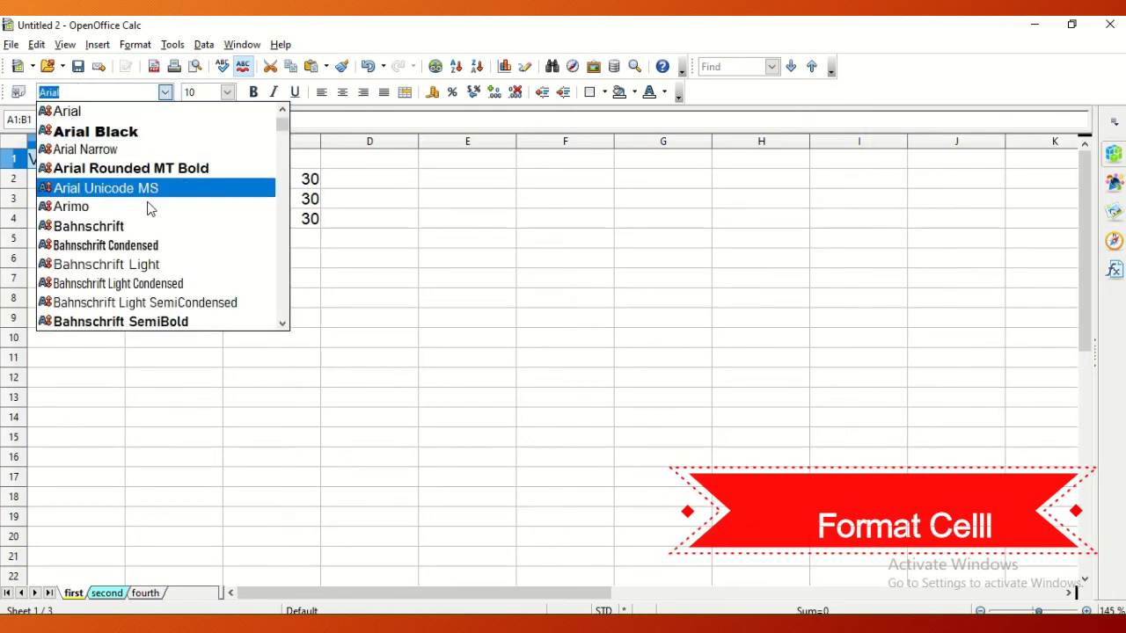
left_click(146, 227)
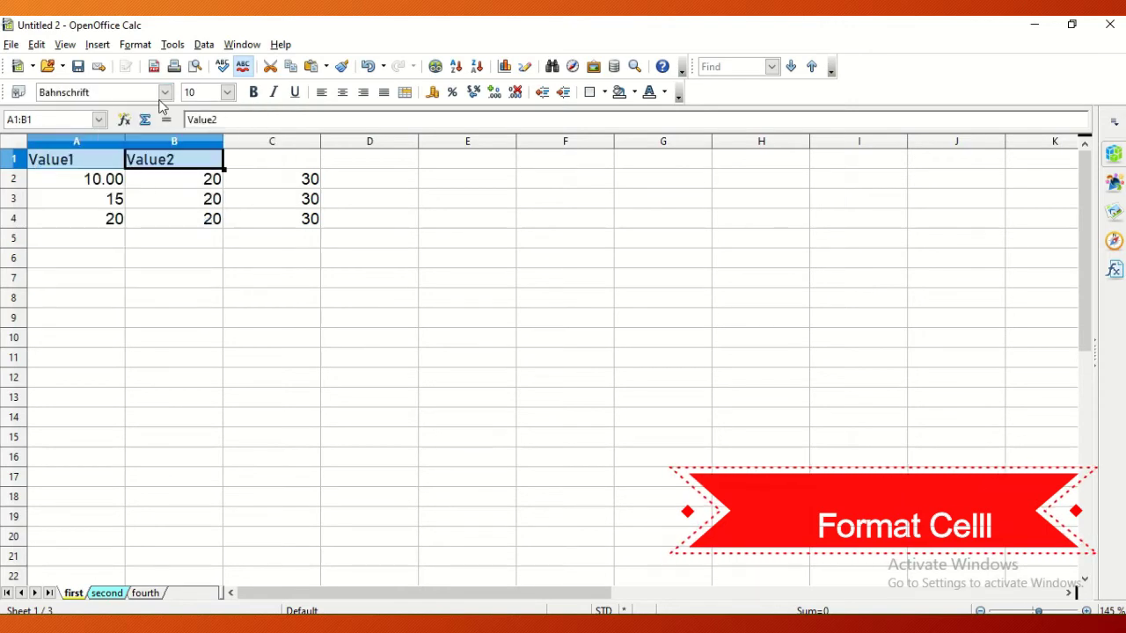
left_click(226, 92)
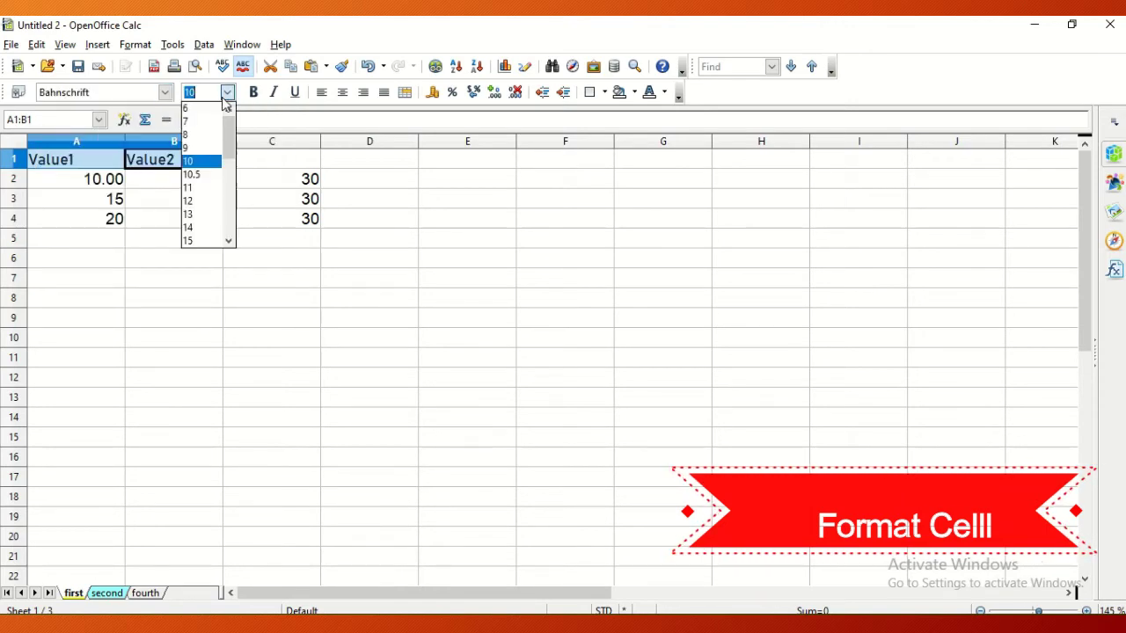
left_click(195, 201)
left_click(207, 288)
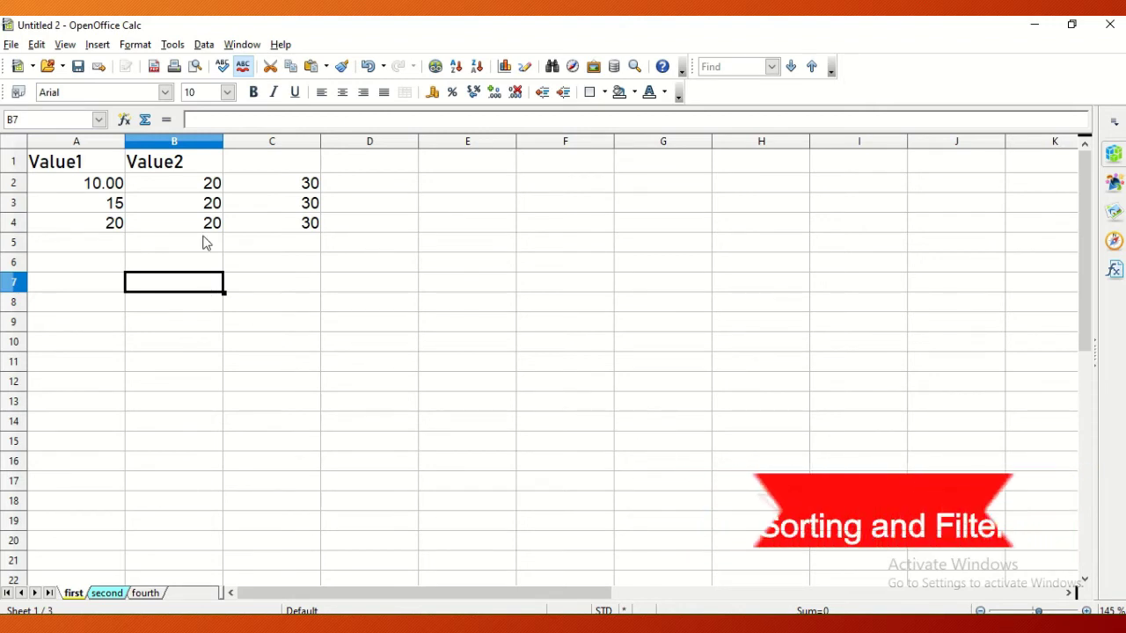
- On sheet 'second', quick-sort the student rows descending and select the Total header E1
left_click(111, 594)
left_click(109, 595)
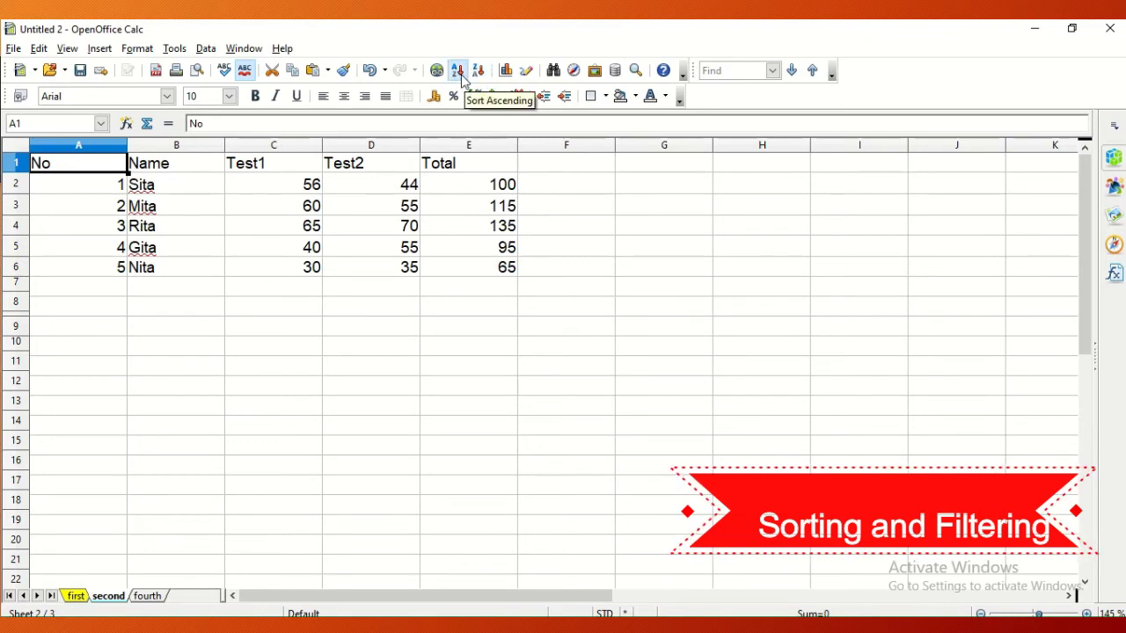
left_click(480, 72)
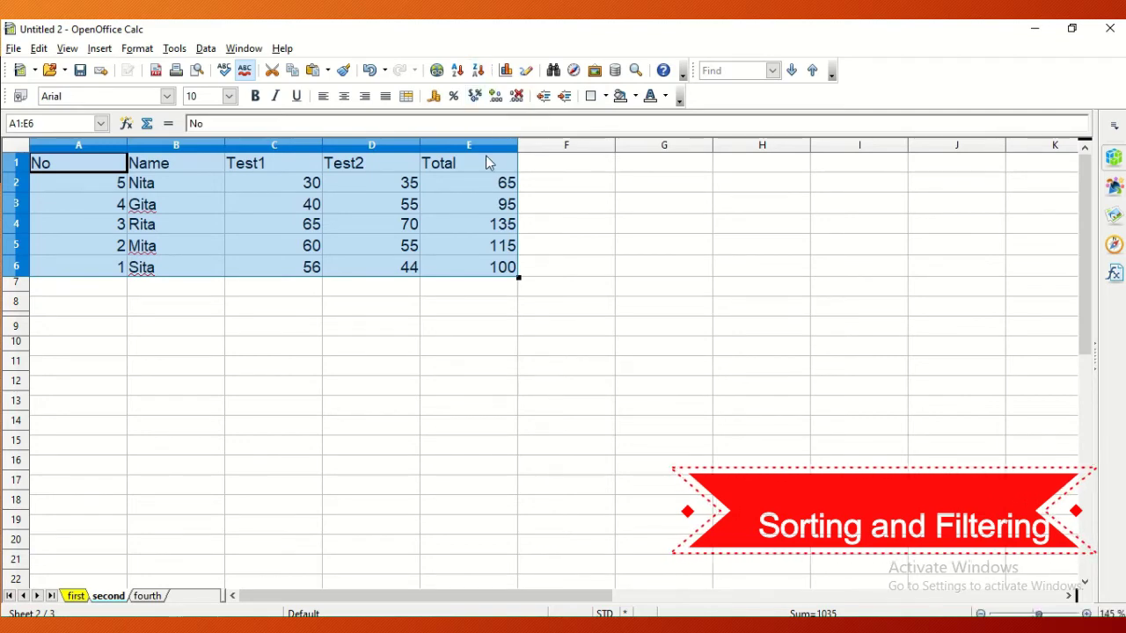
left_click(488, 159)
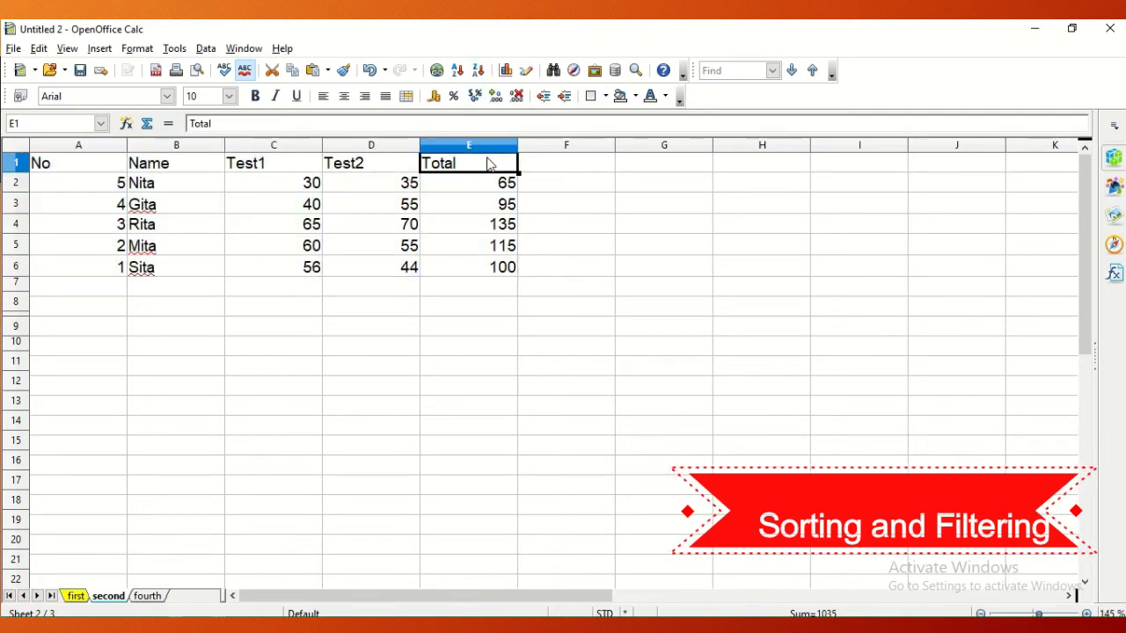
left_click(174, 50)
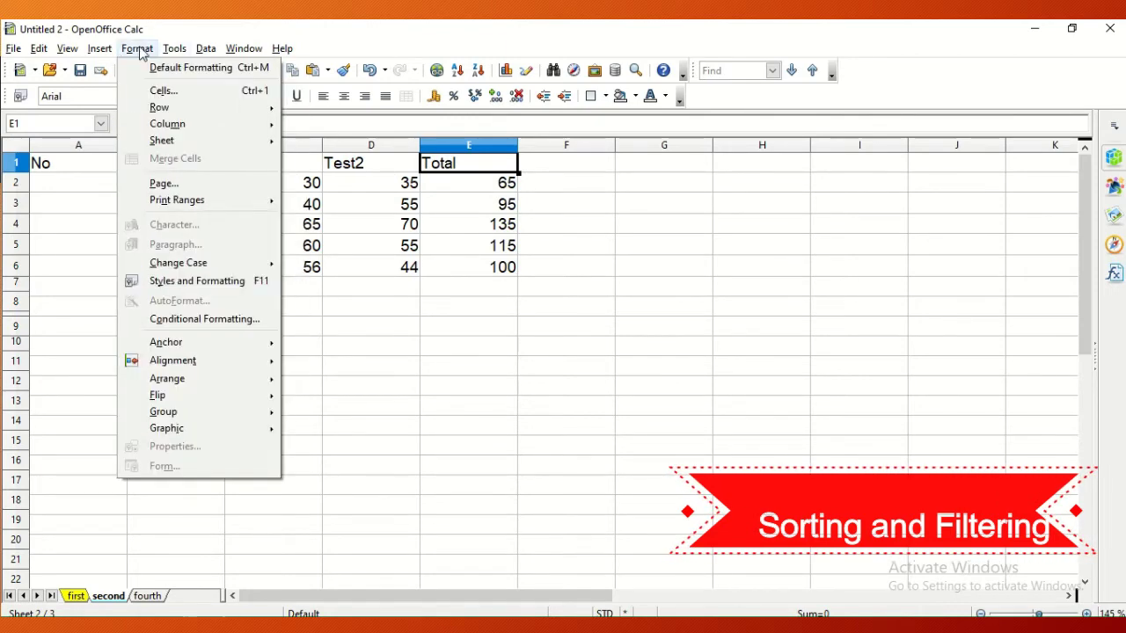
mouse_move(112, 51)
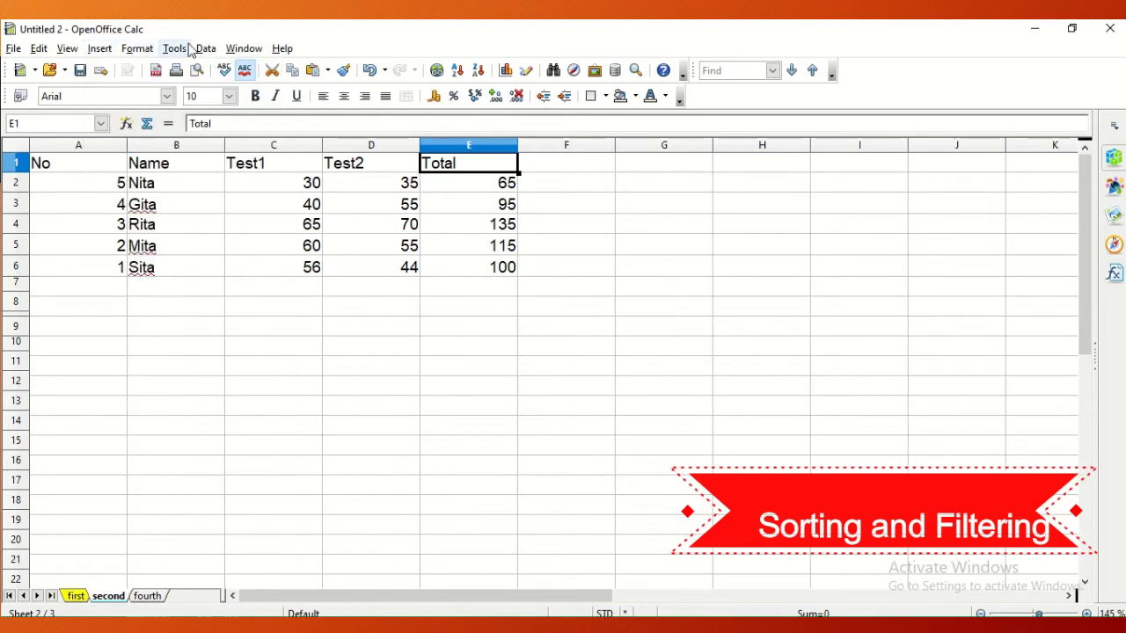
left_click(381, 37)
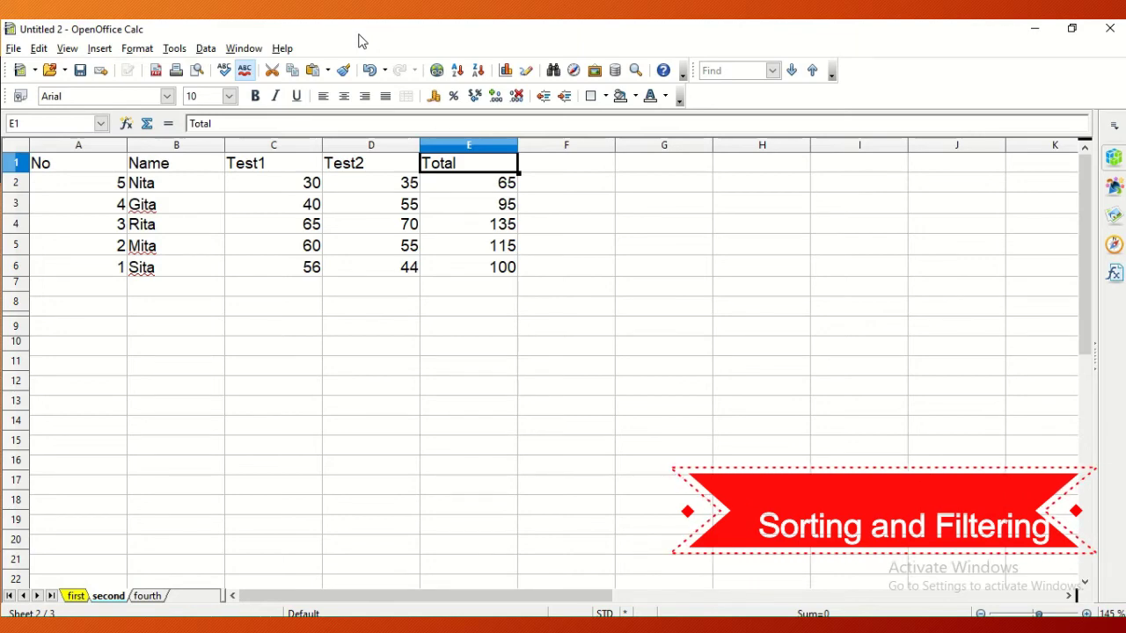
- In the Sort dialog, make Total the primary key in descending order
left_click(211, 53)
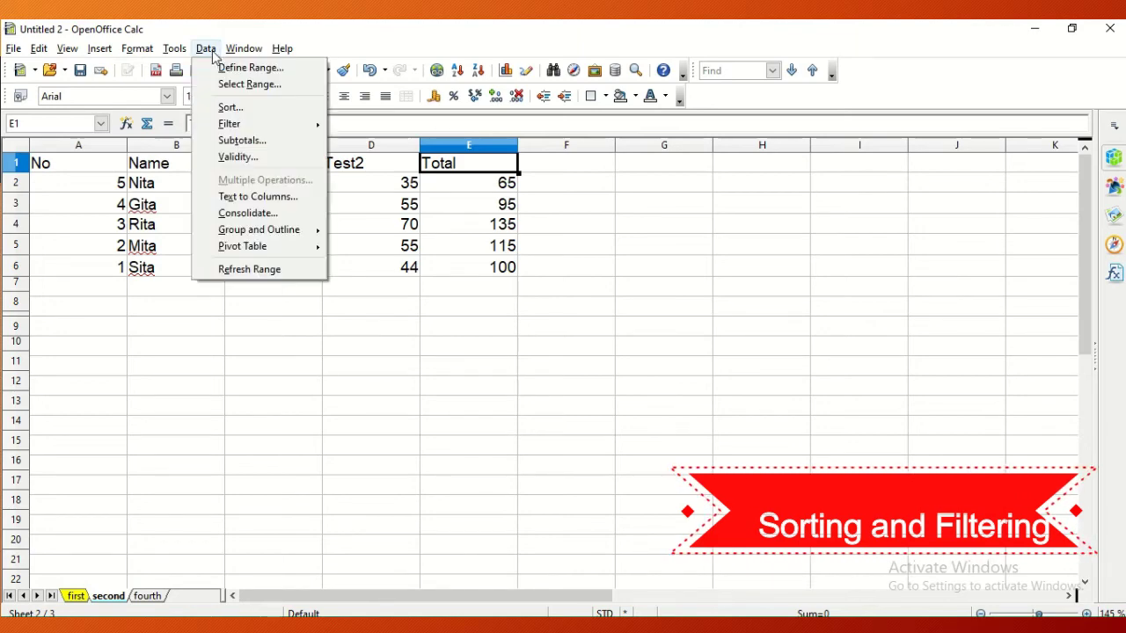
left_click(230, 107)
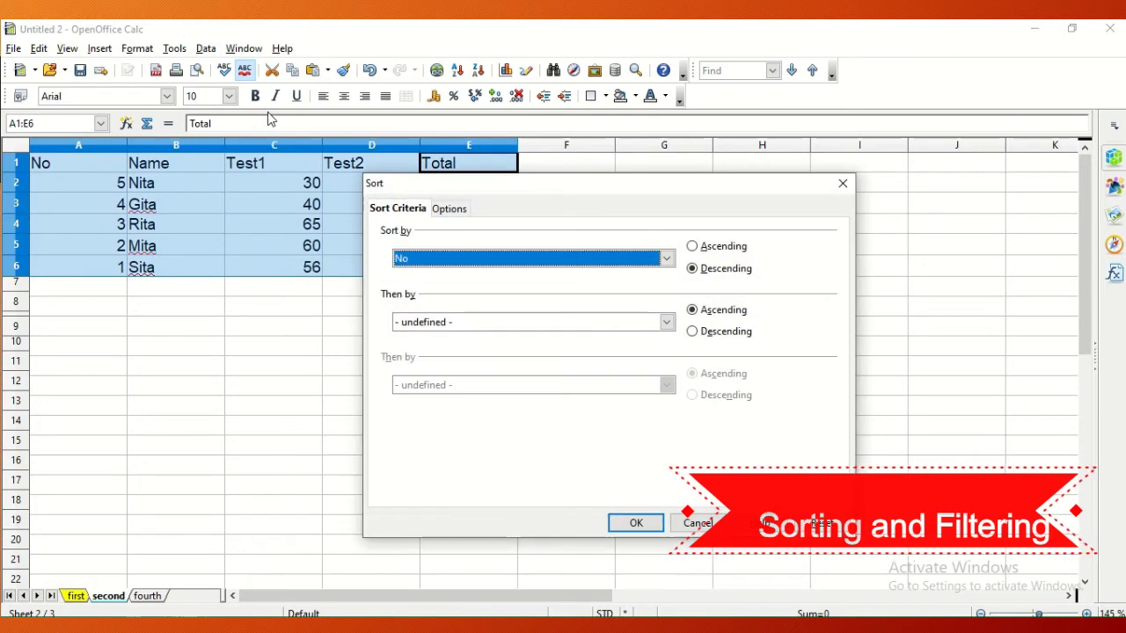
left_click(456, 259)
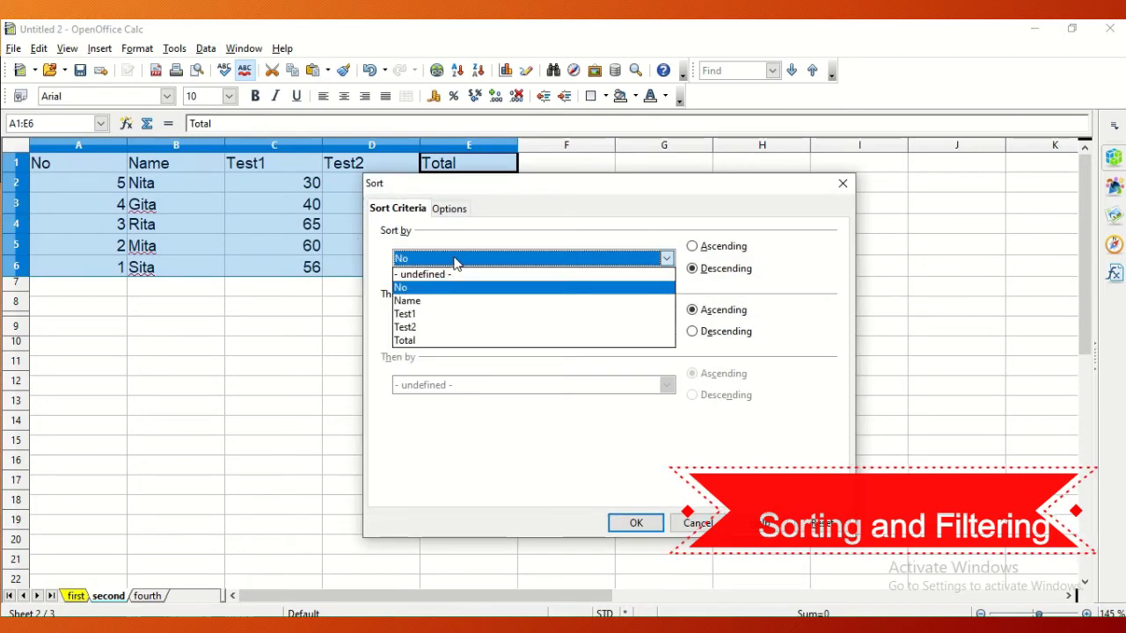
left_click(423, 341)
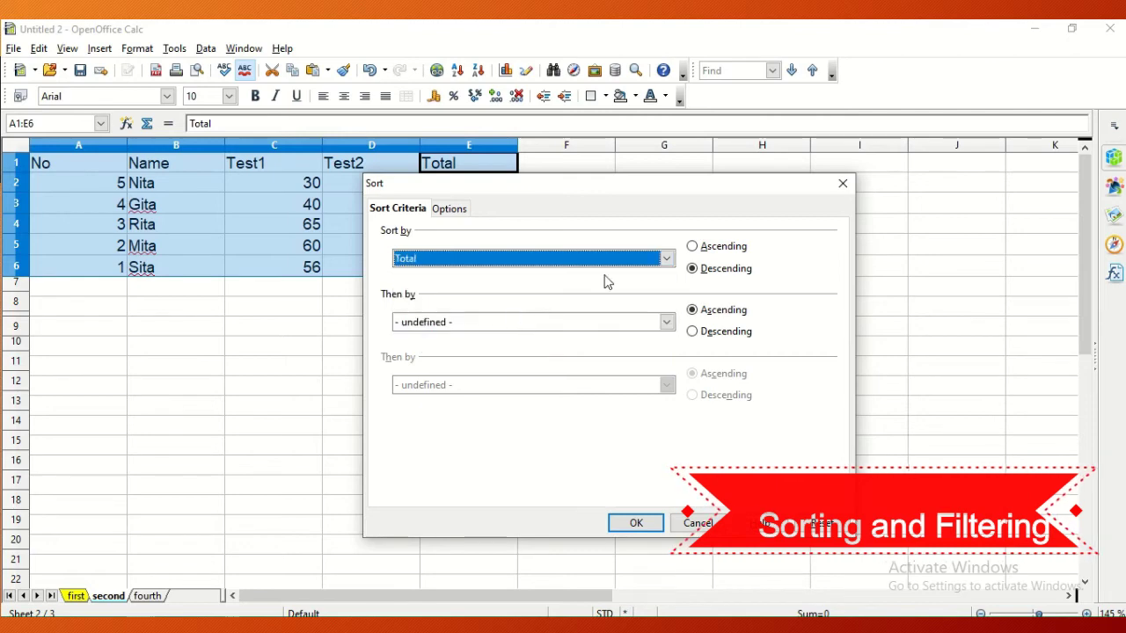
left_click(693, 248)
left_click(693, 269)
left_click(694, 246)
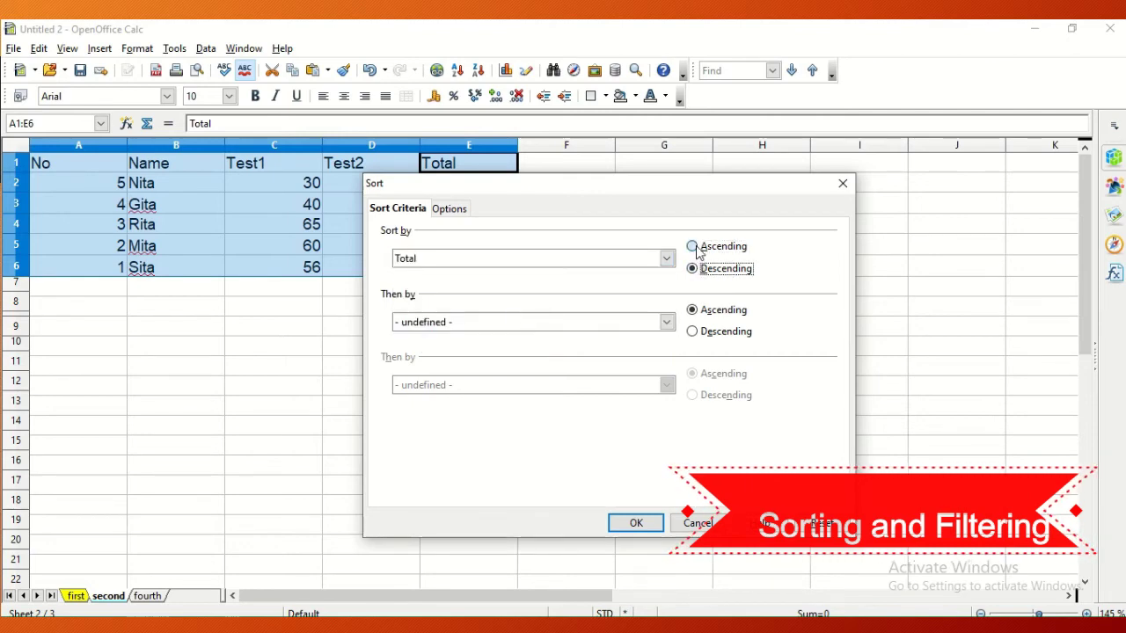
left_click(693, 269)
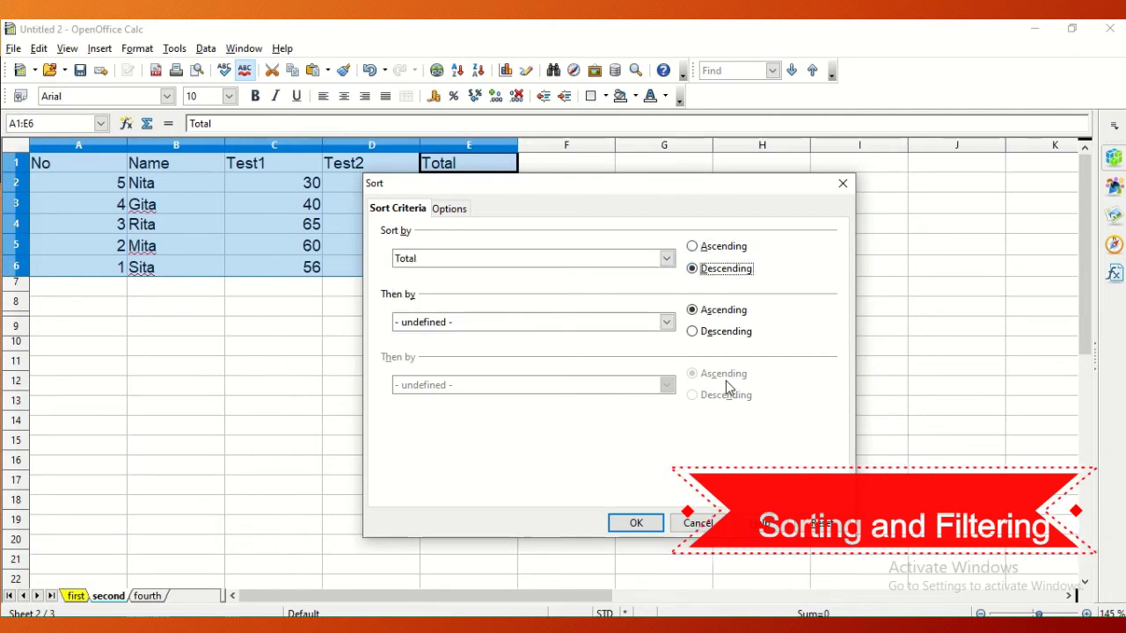
- Add Test1 and Test2 as descending second and third keys and apply the sort
left_click(577, 329)
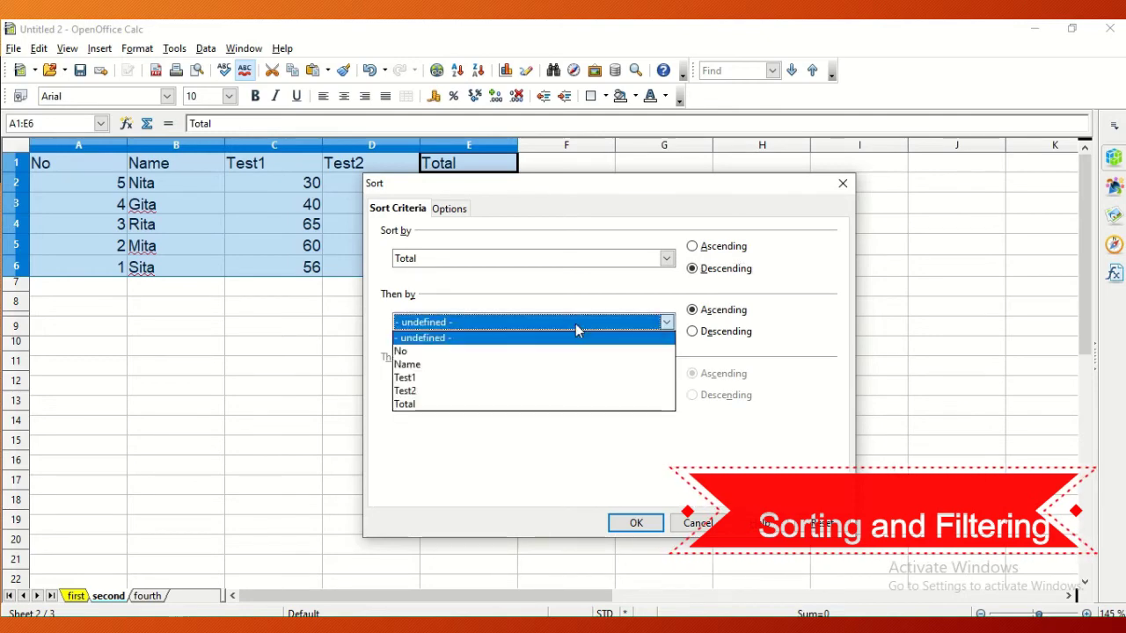
left_click(551, 378)
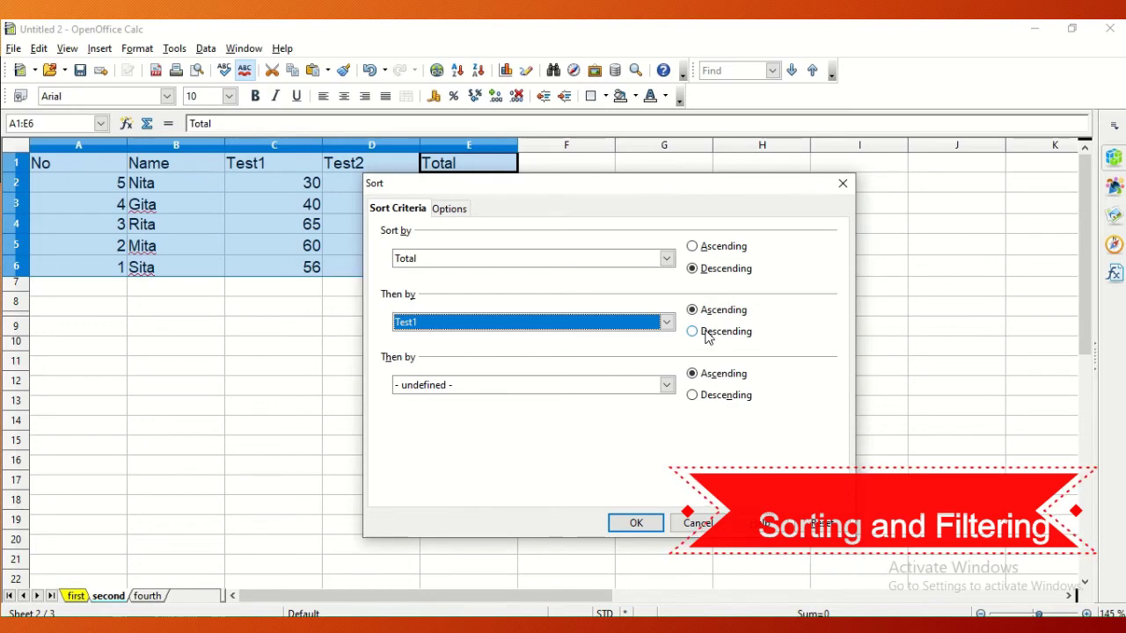
left_click(708, 337)
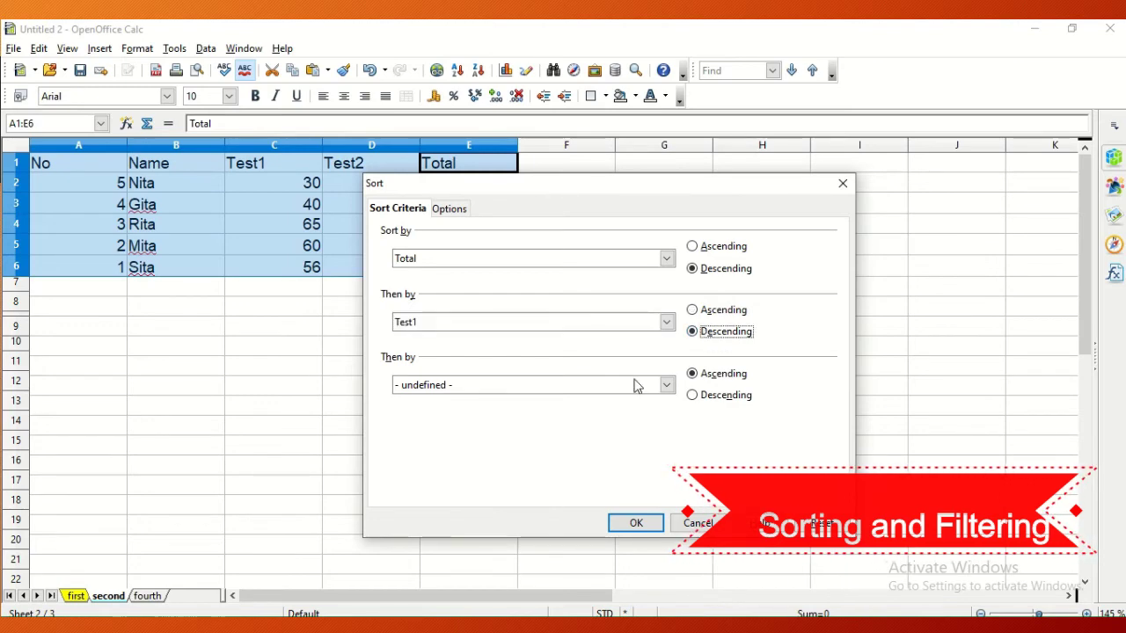
left_click(635, 387)
left_click(616, 453)
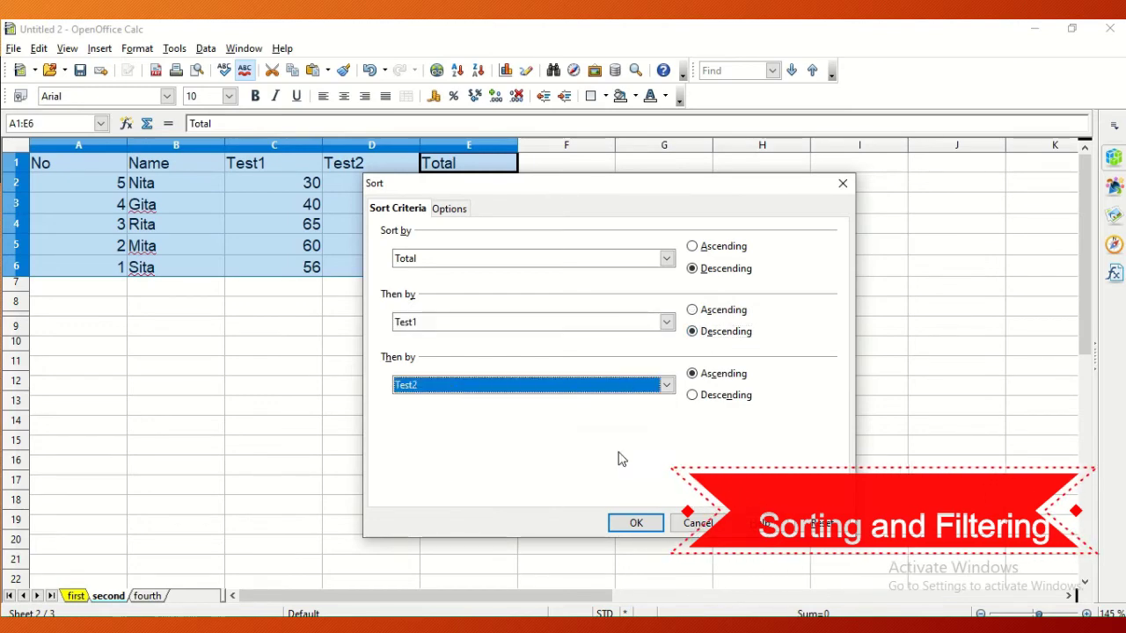
left_click(708, 403)
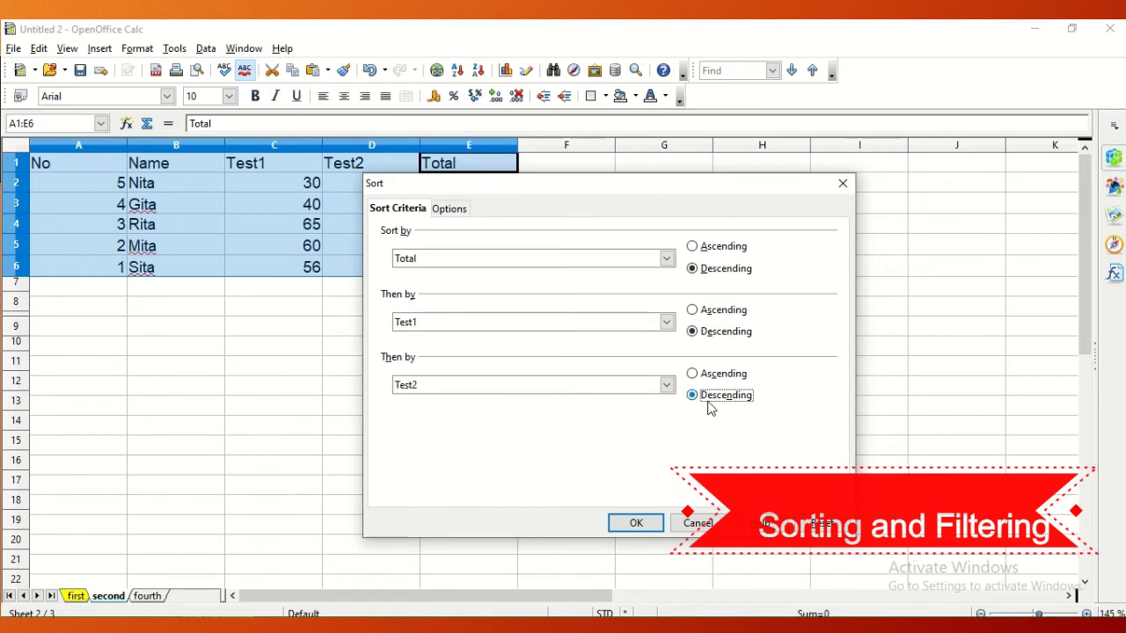
left_click(636, 524)
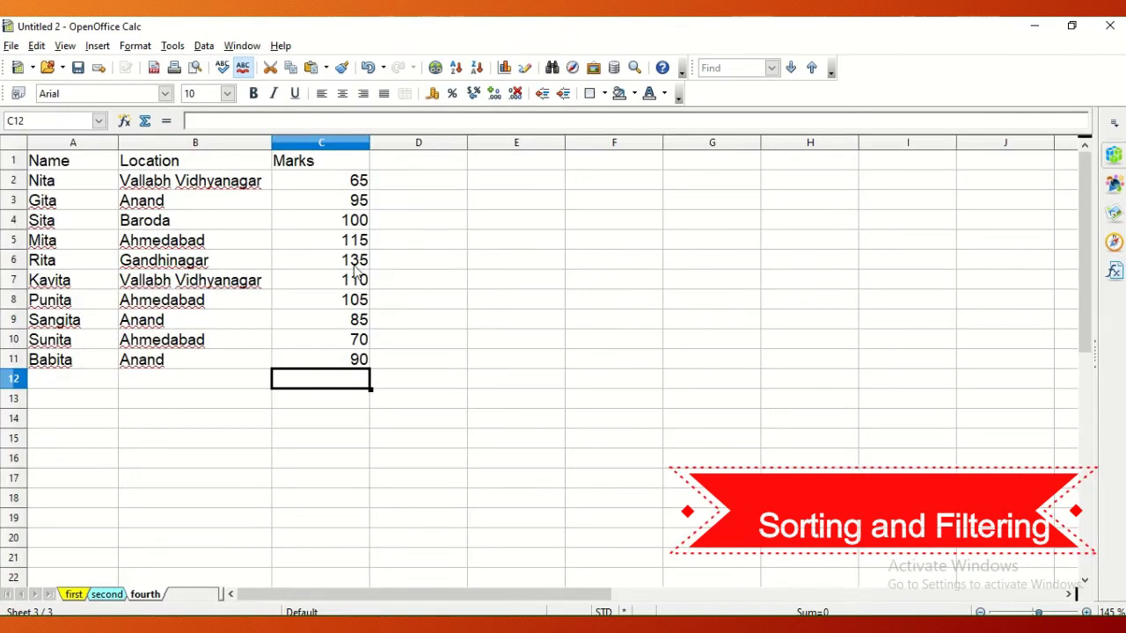
- Sort the Name/Location/Marks table by Location, then by Marks, both ascending
left_click(203, 45)
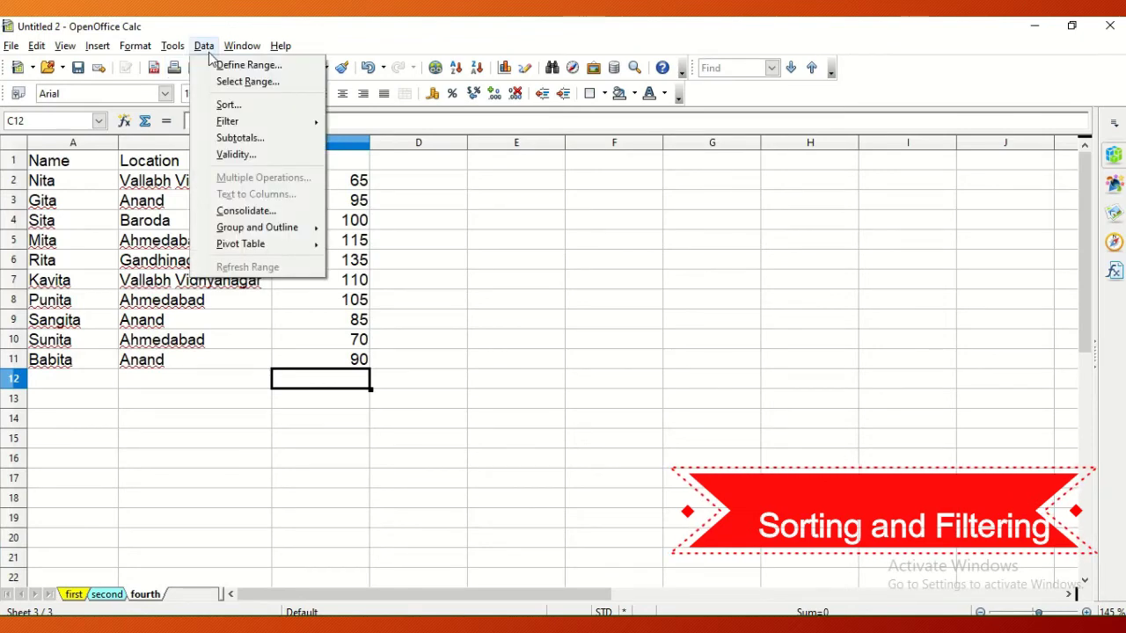
left_click(227, 105)
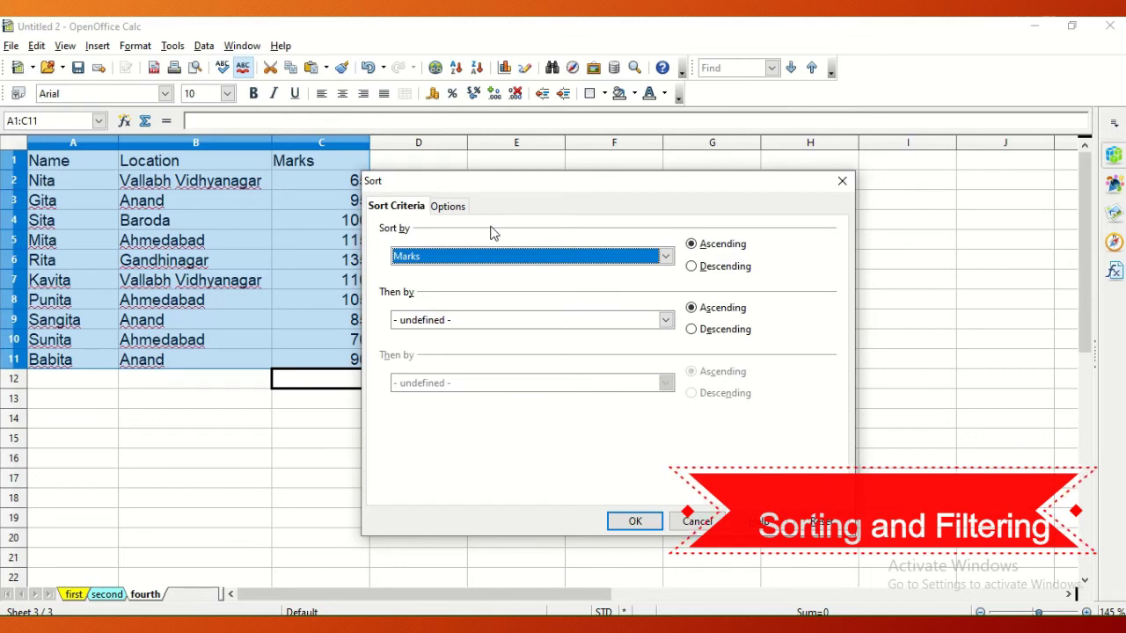
left_click(498, 259)
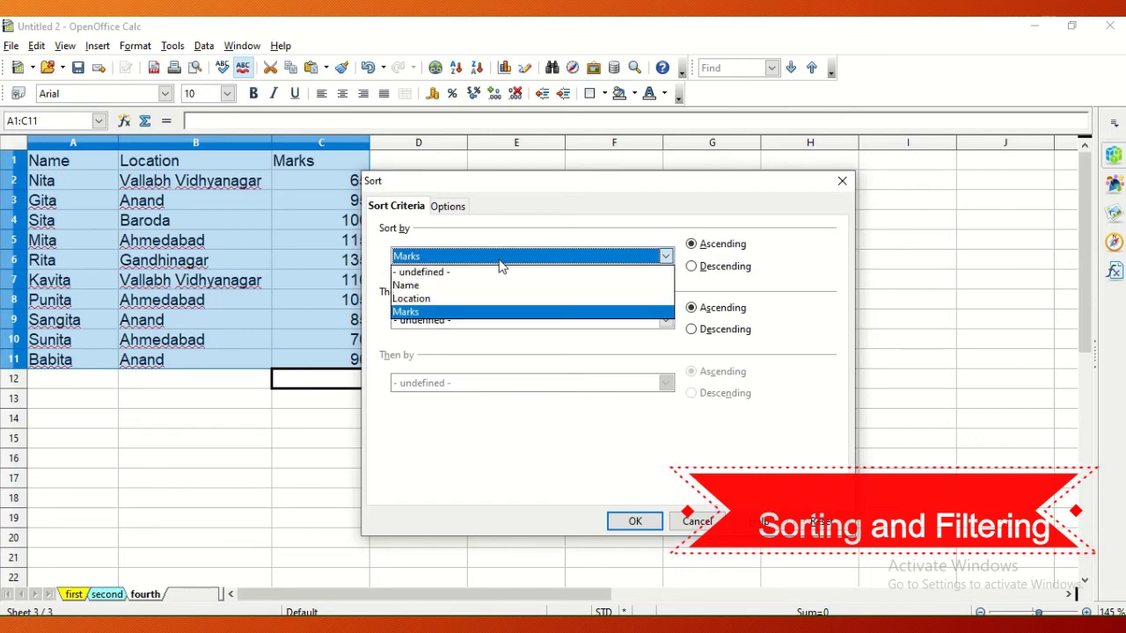
left_click(421, 299)
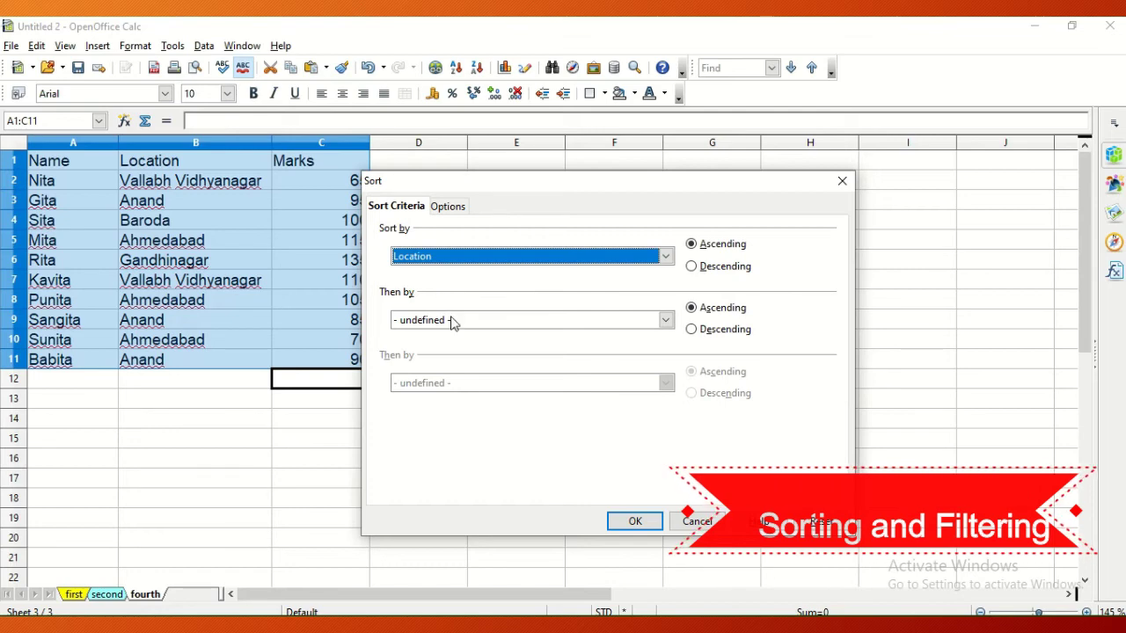
left_click(451, 323)
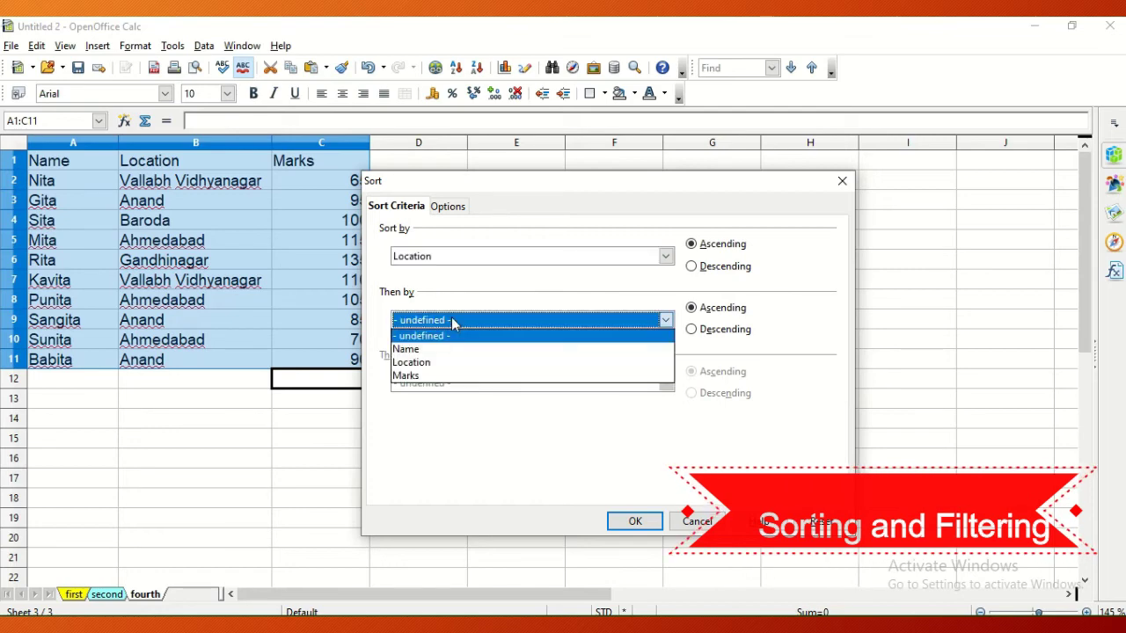
left_click(445, 377)
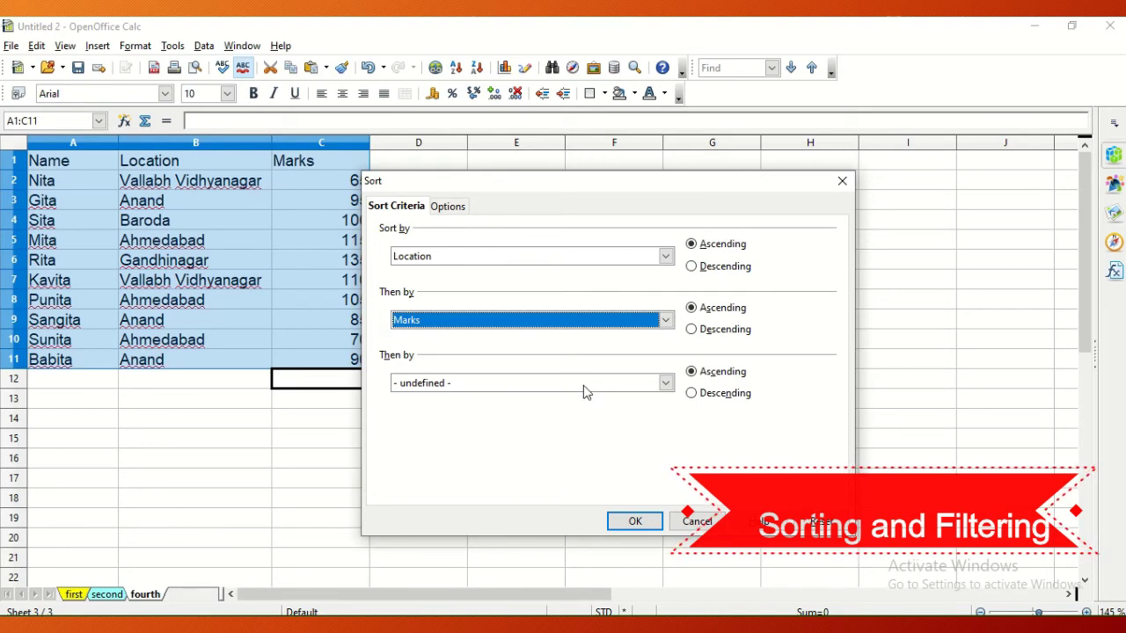
left_click(633, 522)
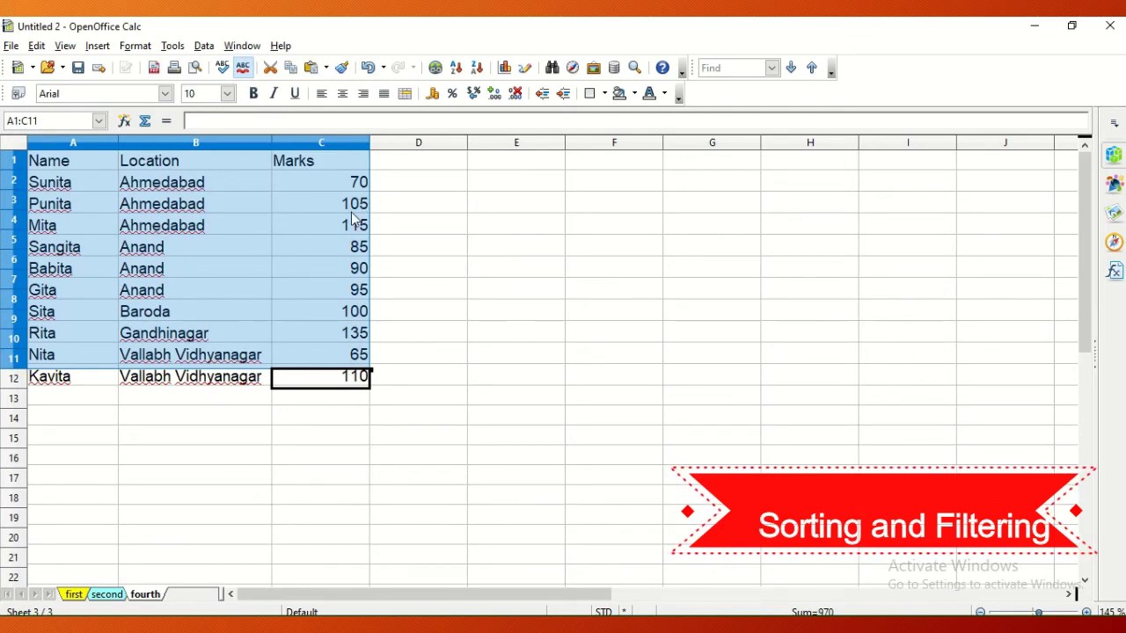
left_click(332, 377)
- With cell A1 inside the table selected, switch on AutoFilter for Name, Location and Marks
left_click(336, 451)
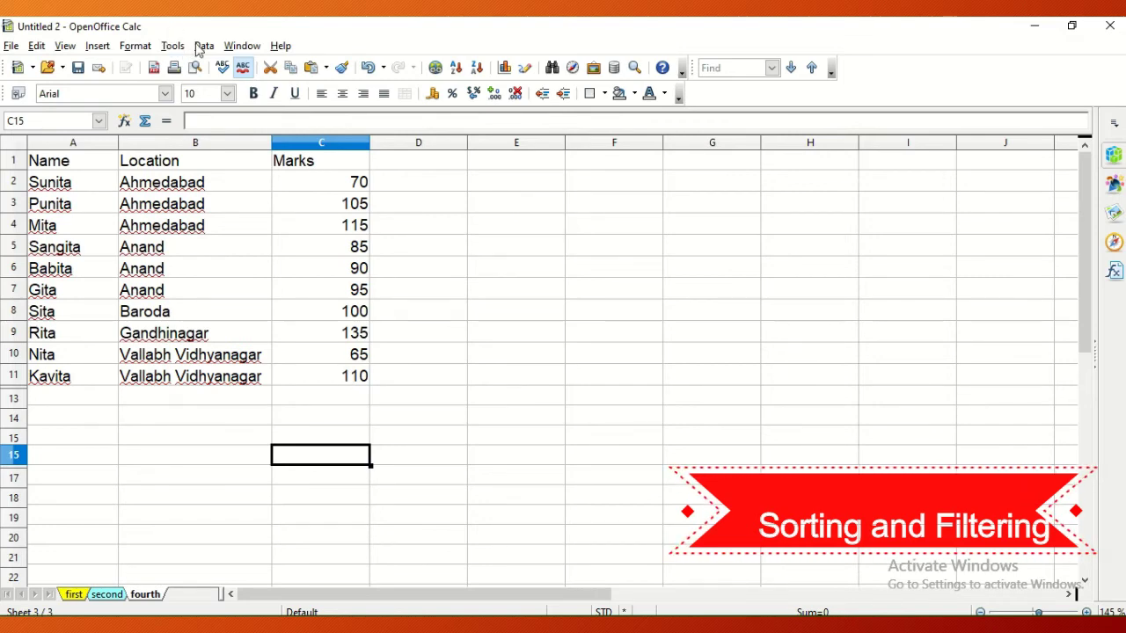
left_click(202, 49)
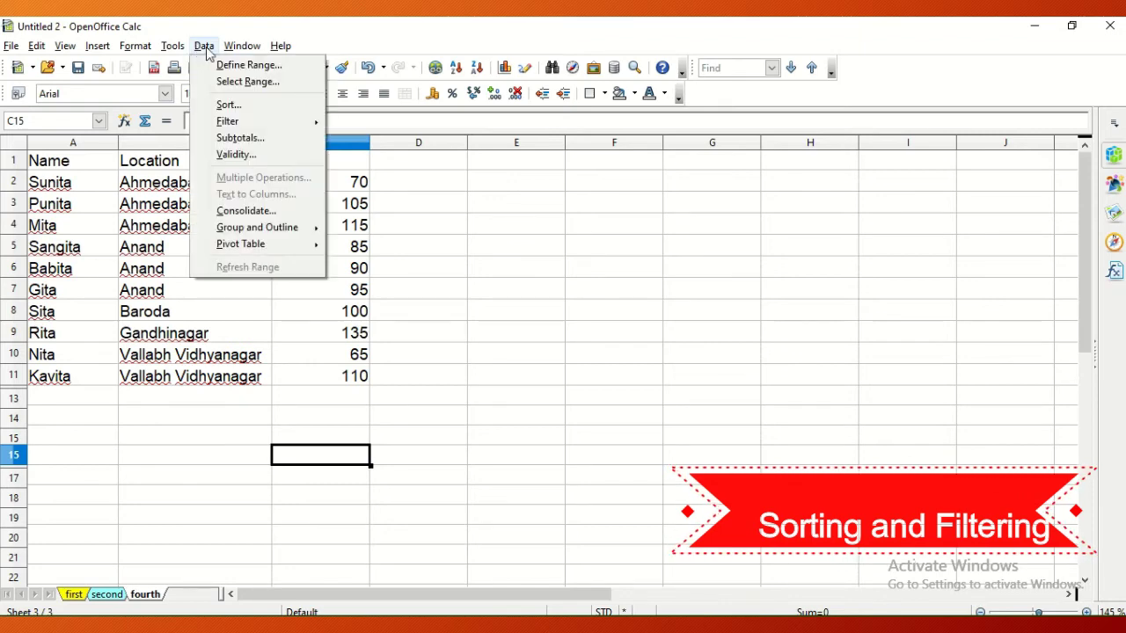
mouse_move(277, 123)
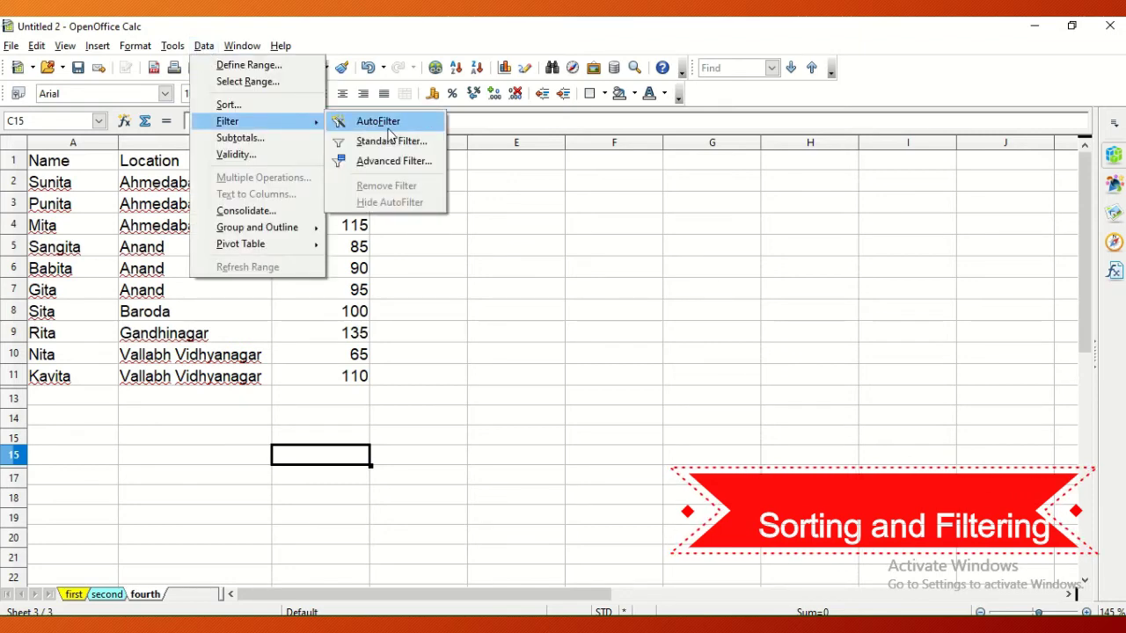
left_click(390, 123)
left_click(566, 347)
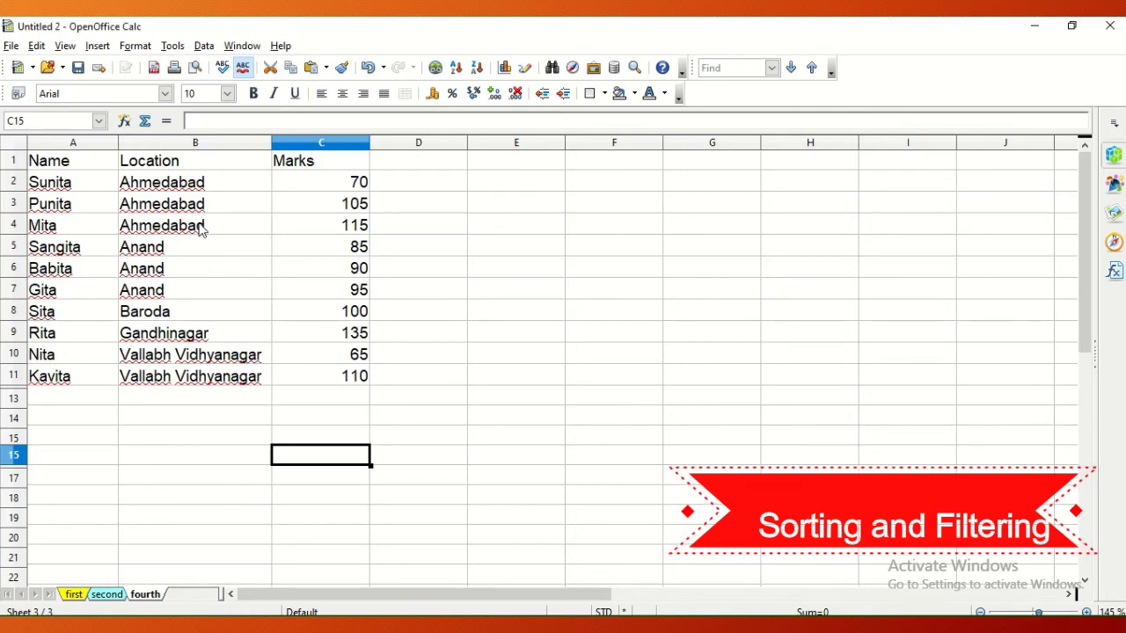
left_click(99, 170)
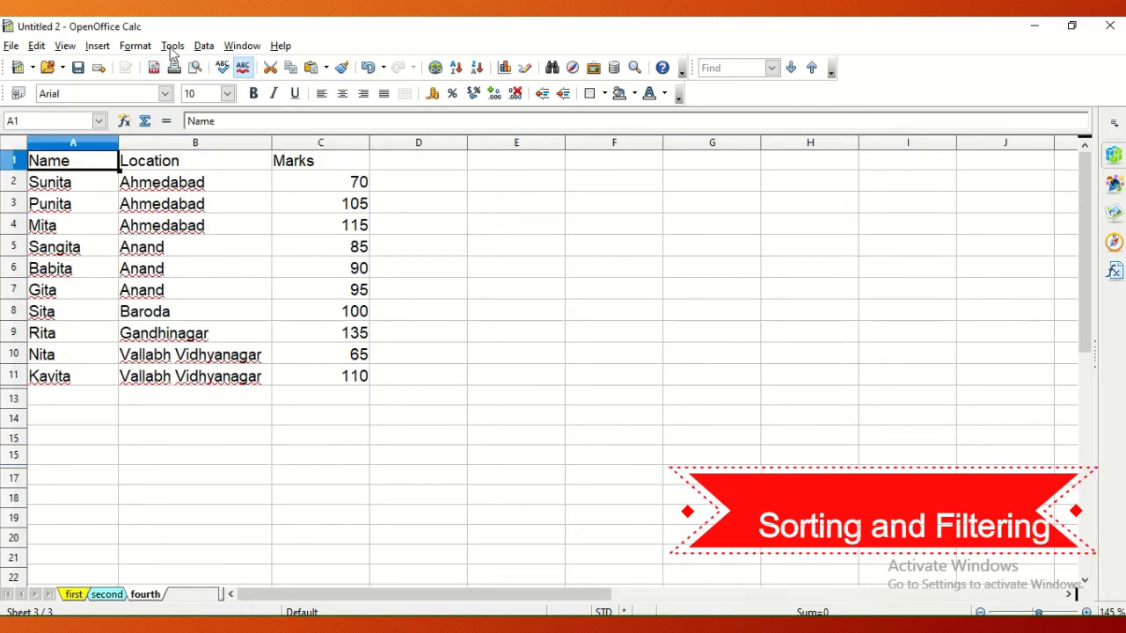
left_click(204, 46)
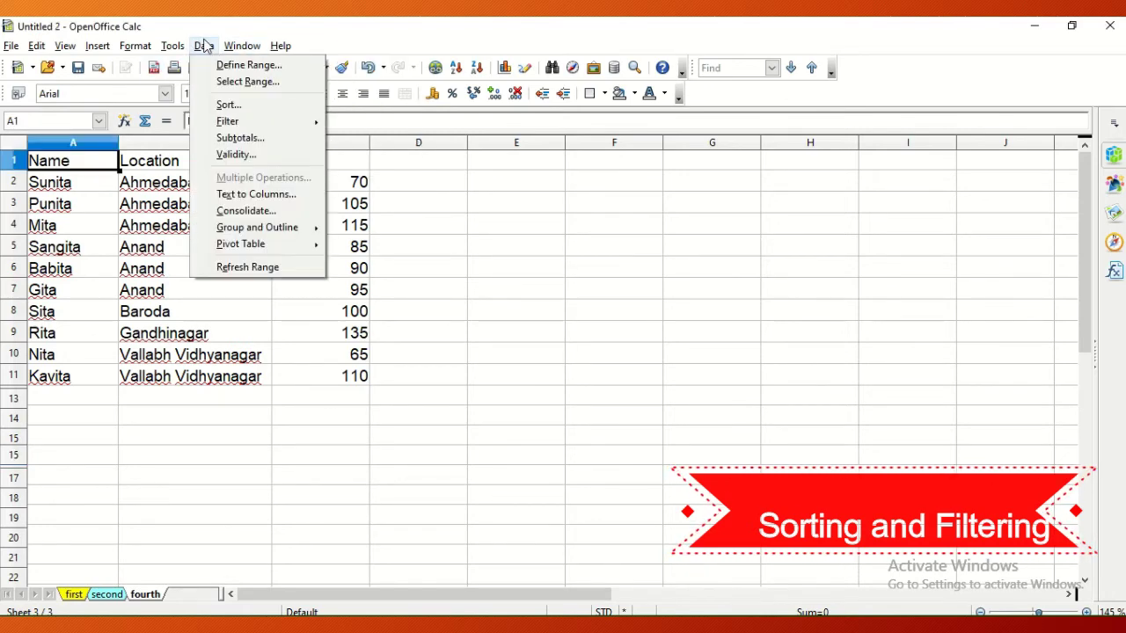
mouse_move(236, 123)
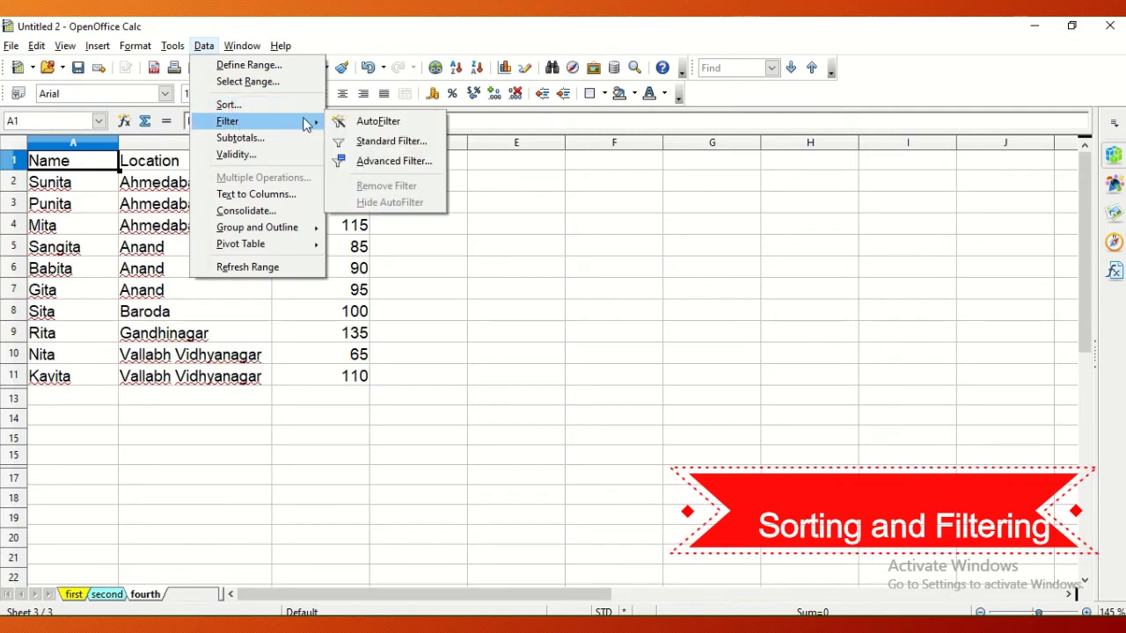
left_click(369, 121)
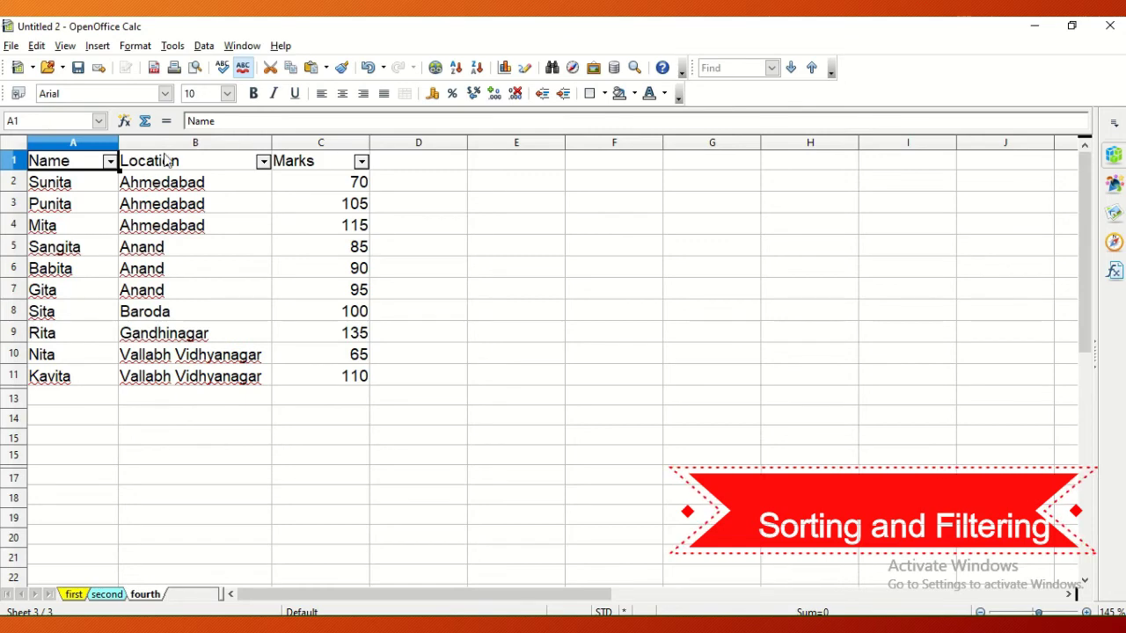
- Apply a Standard Filter of Marks >= 100 to the table, then select the filtered rows
left_click(360, 163)
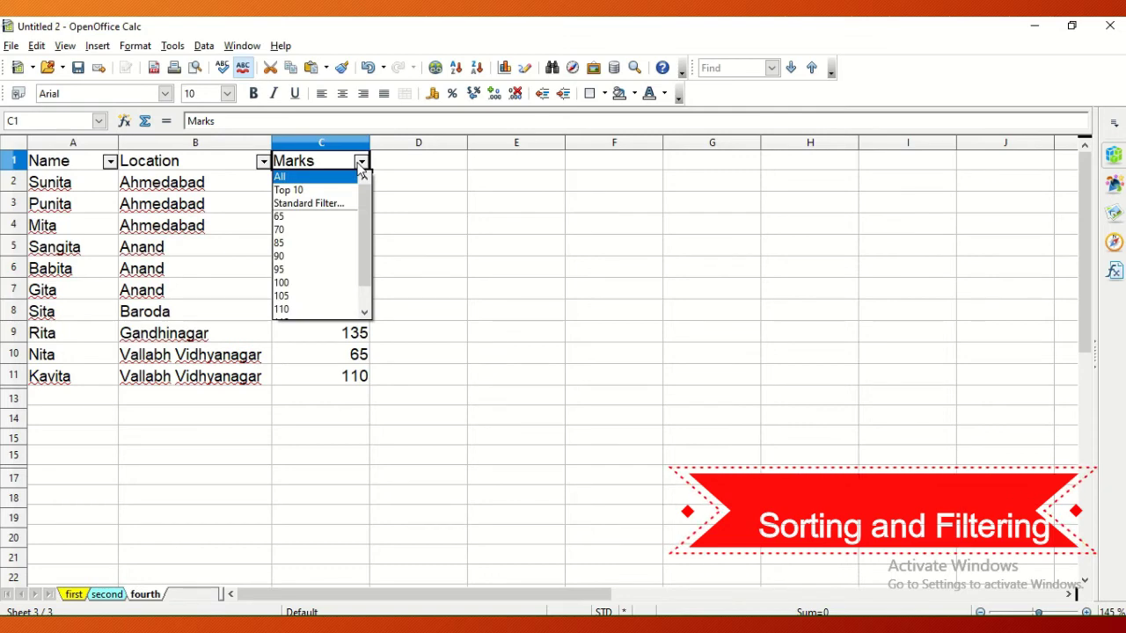
left_click(310, 203)
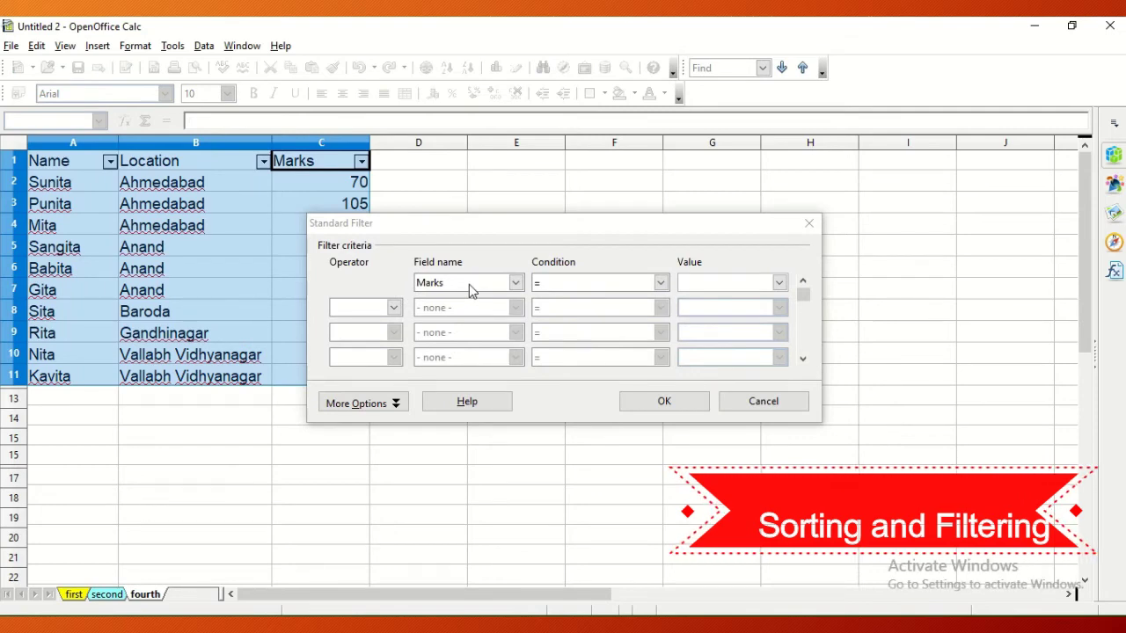
left_click(628, 287)
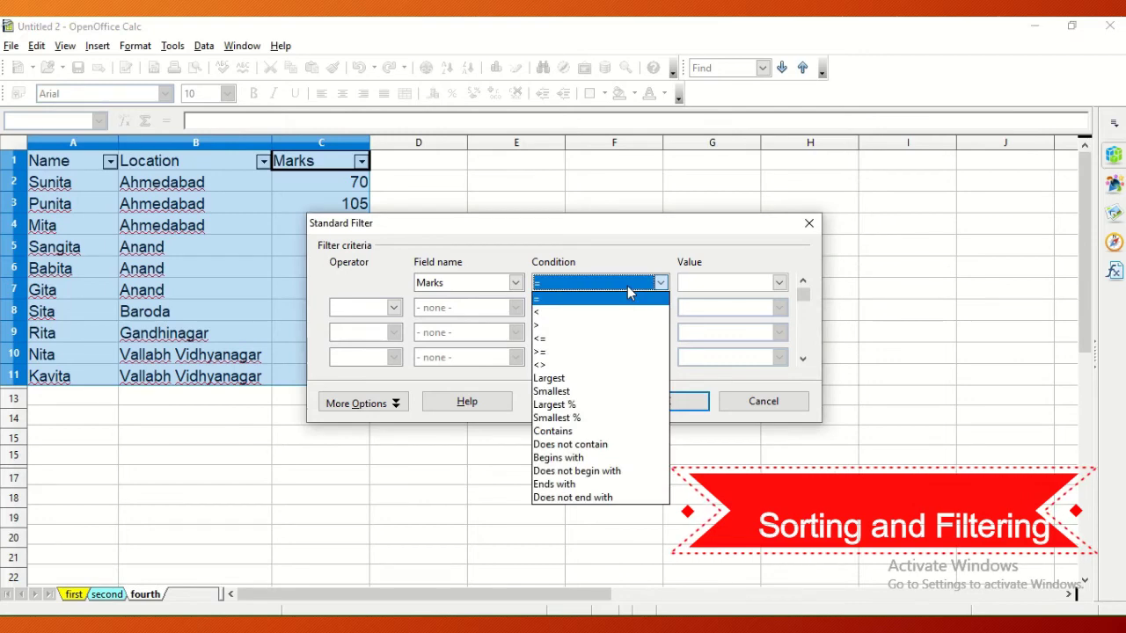
left_click(548, 352)
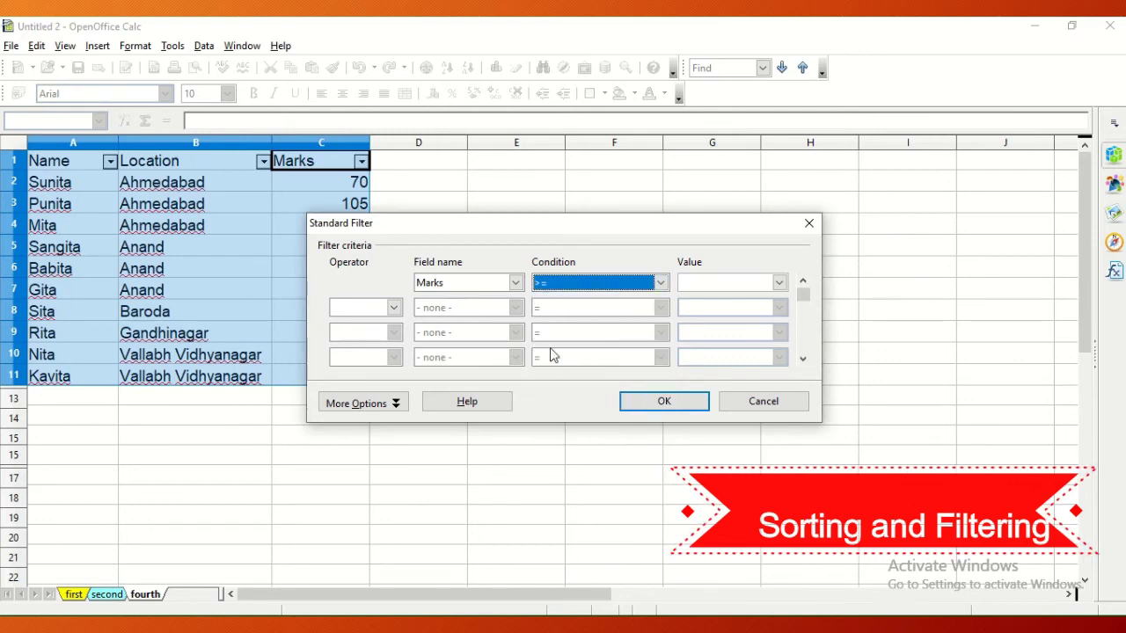
left_click(719, 283)
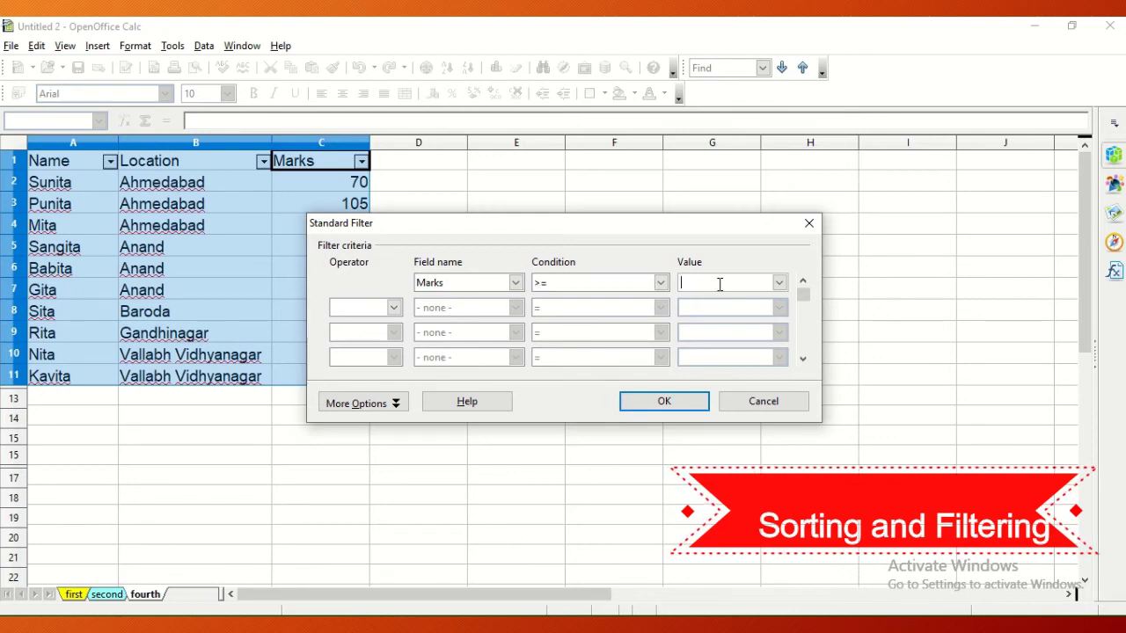
type("1")
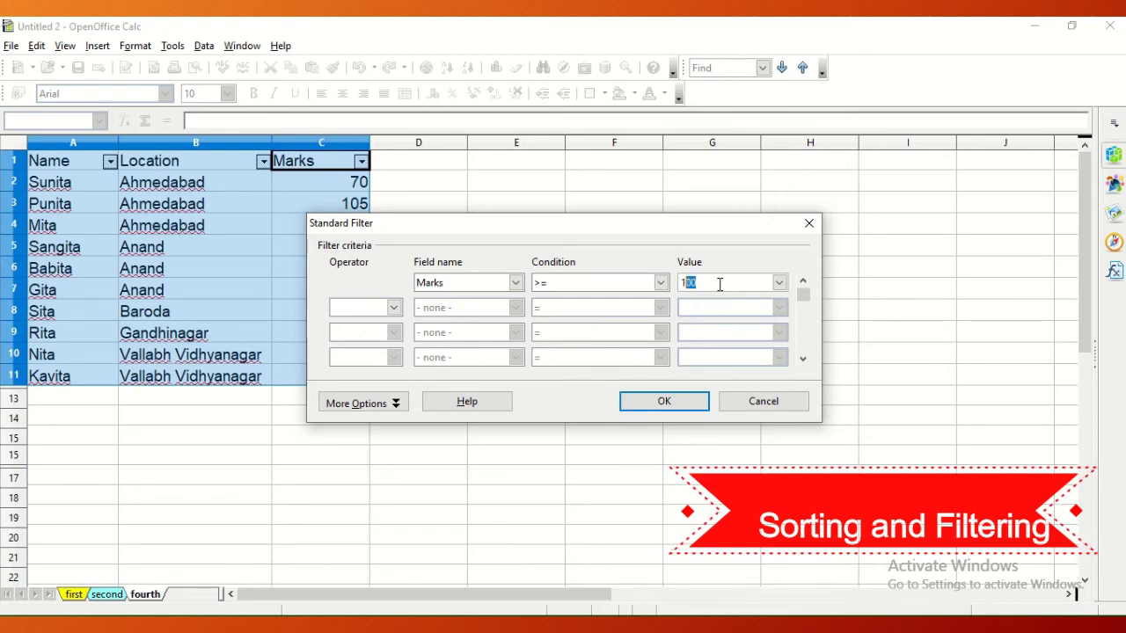
type("00")
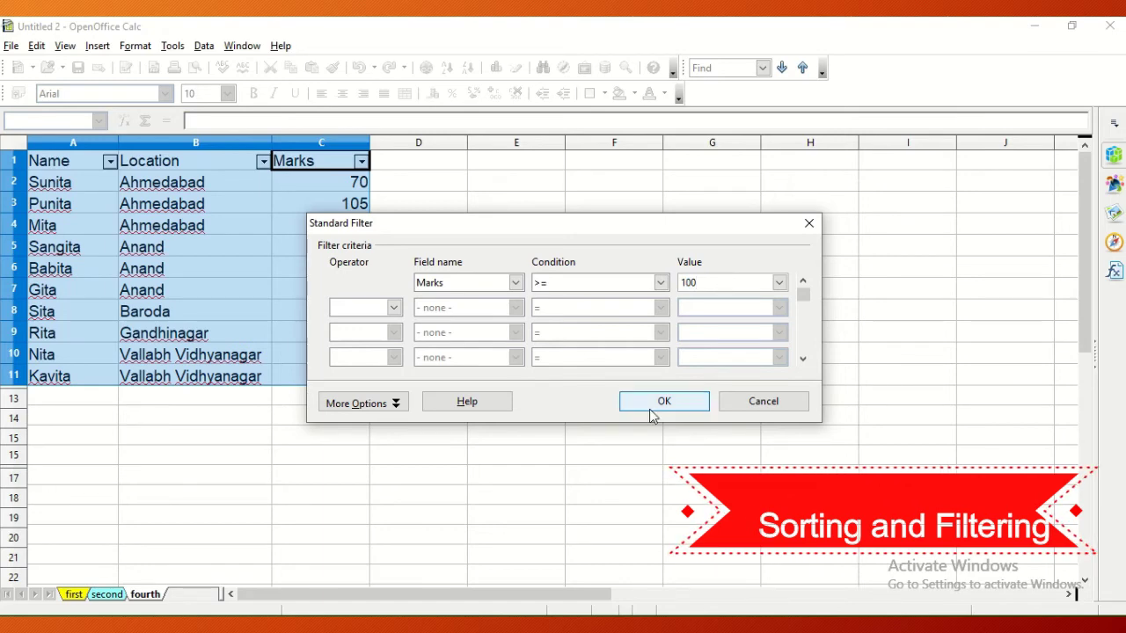
left_click(656, 406)
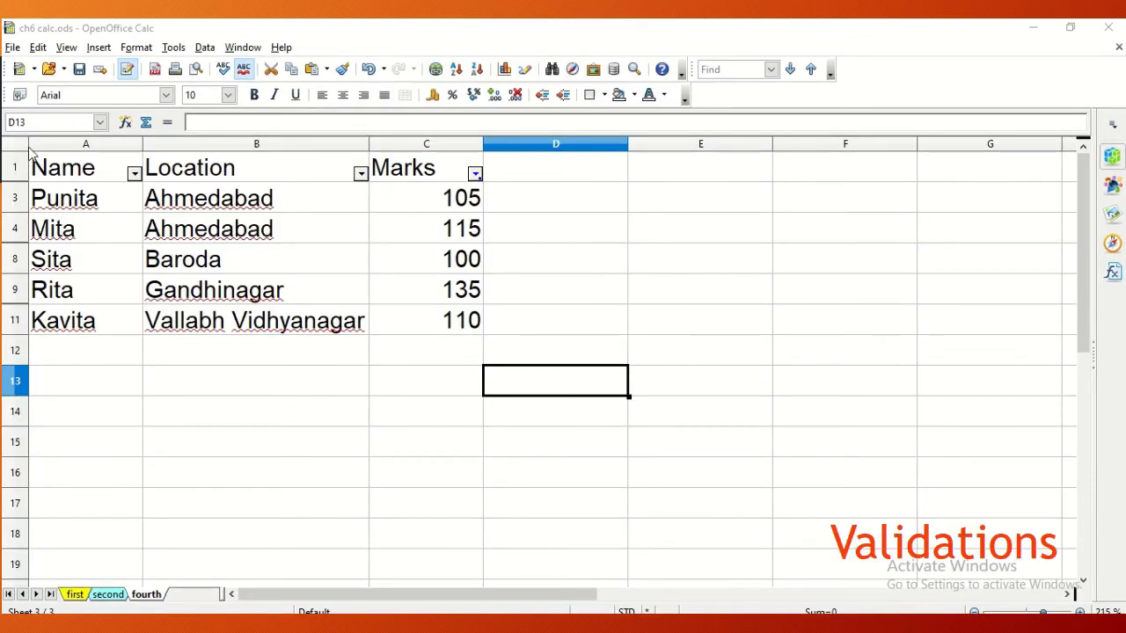
mouse_move(53, 176)
left_mouse_down()
mouse_move(179, 196)
mouse_move(449, 323)
left_mouse_up()
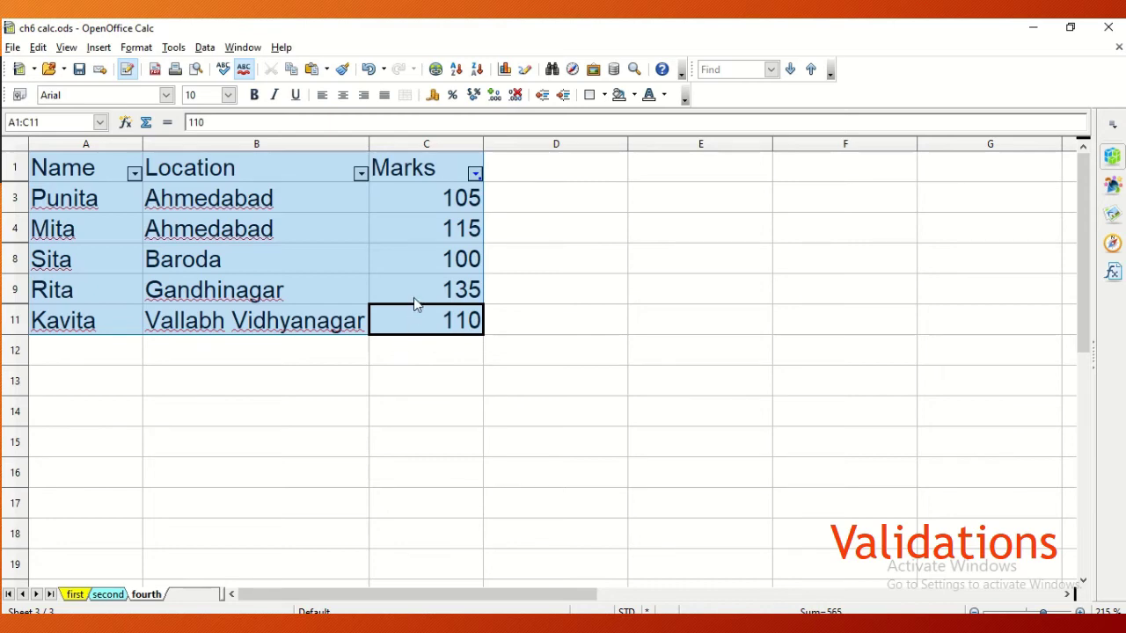
- Open Data > Validity for the selection and review the Allow list, leaving All values
left_click(201, 48)
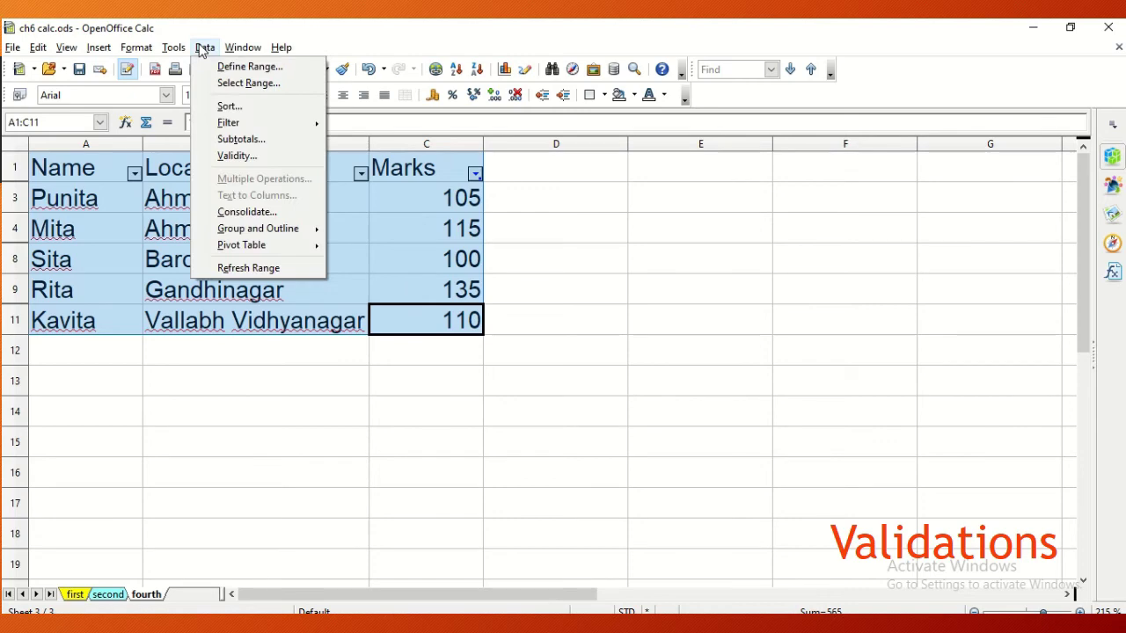
left_click(239, 156)
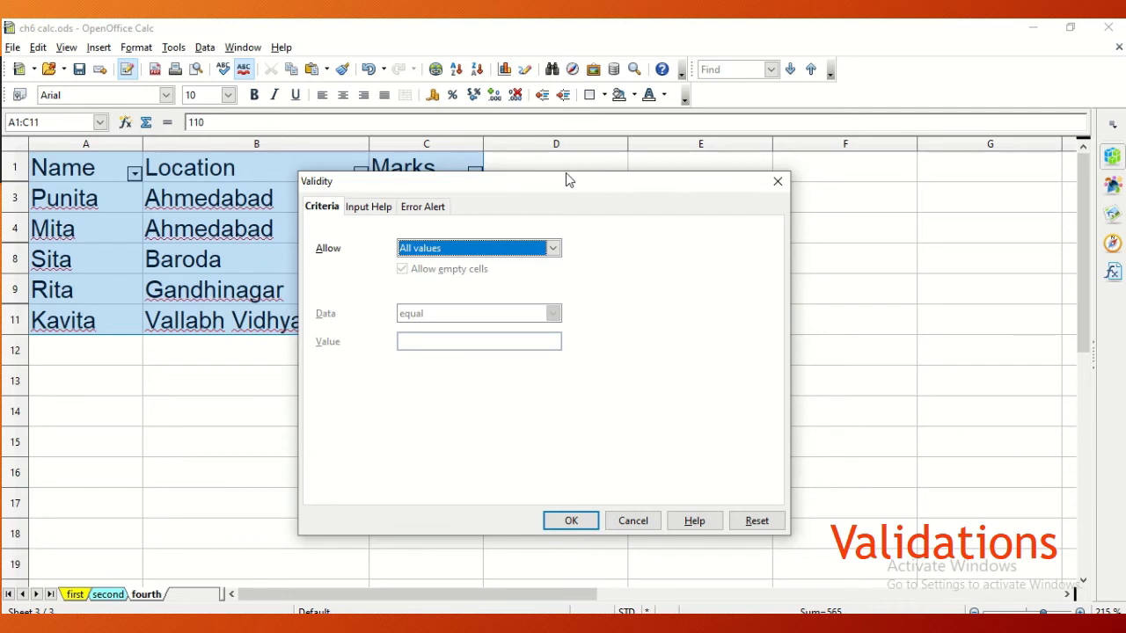
left_click(514, 252)
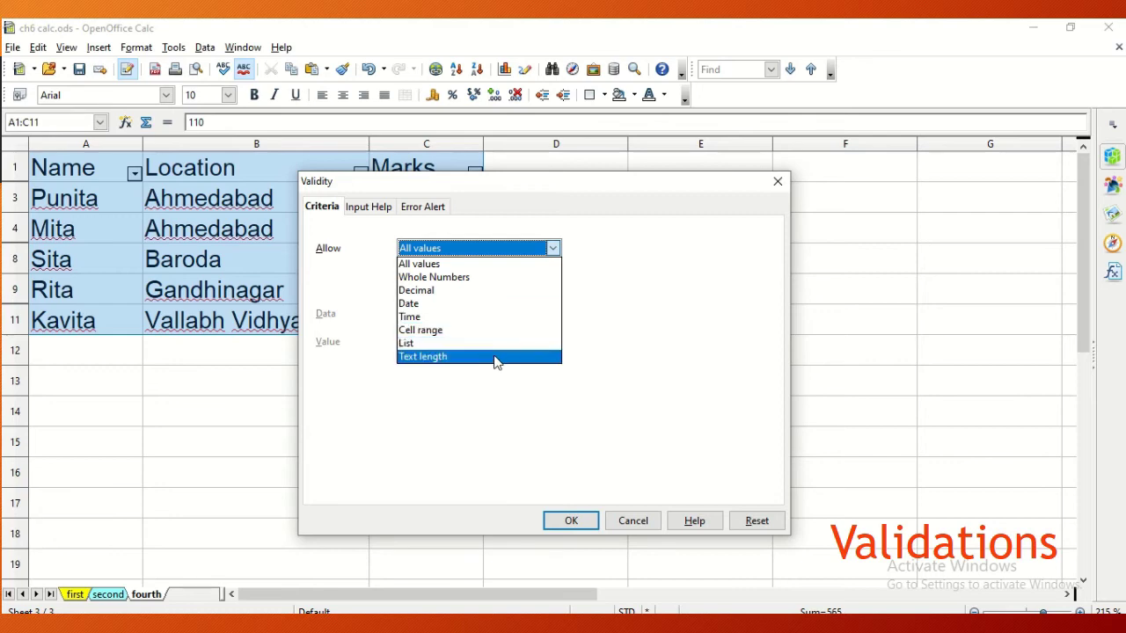
left_click(580, 251)
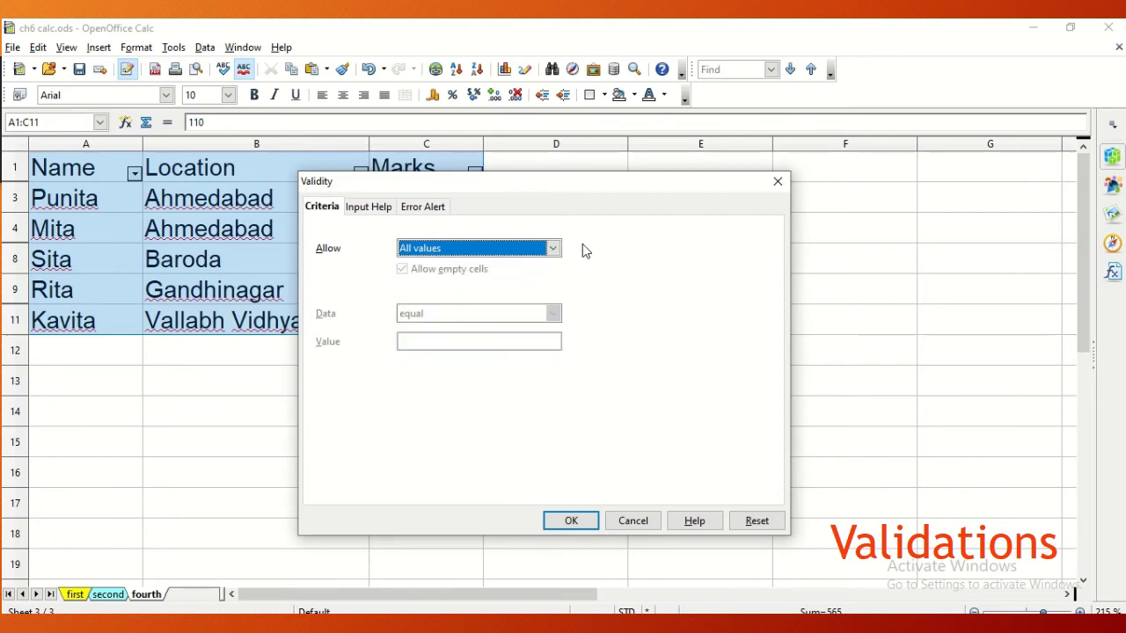
- Review the Input Help and Error Alert tabs, keeping the error action at Stop
left_click(372, 209)
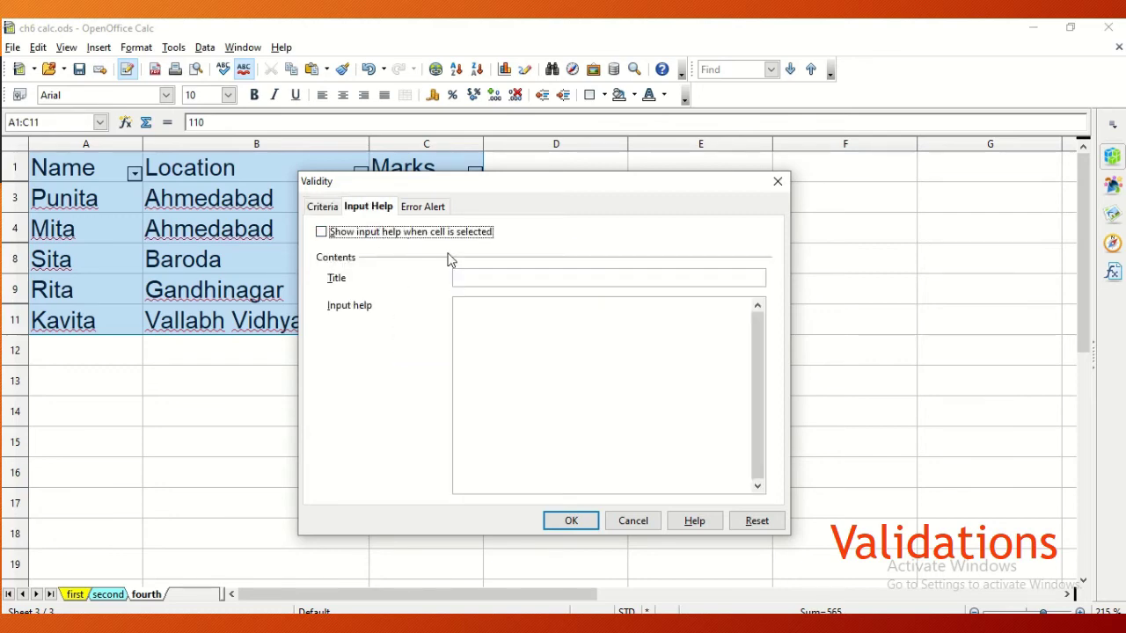
left_click(429, 209)
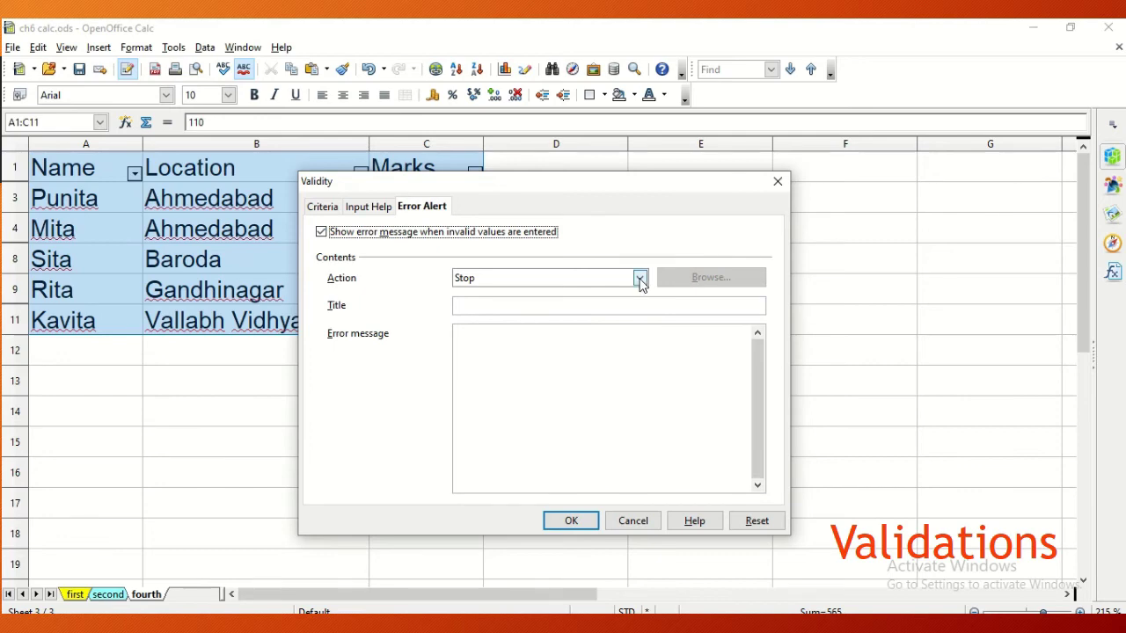
left_click(639, 280)
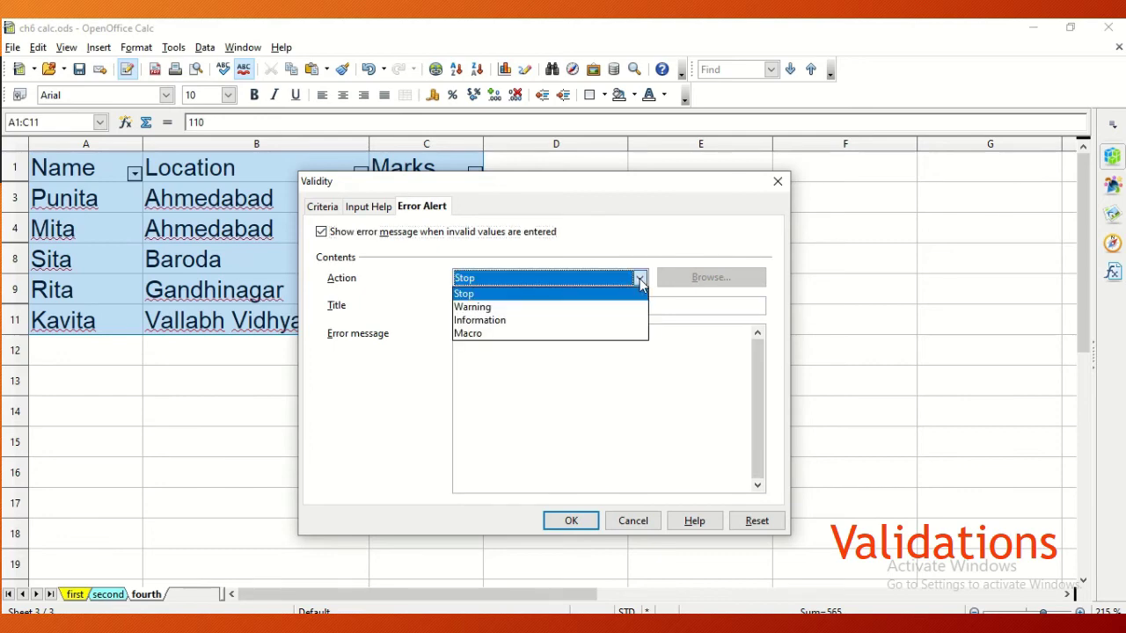
left_click(552, 300)
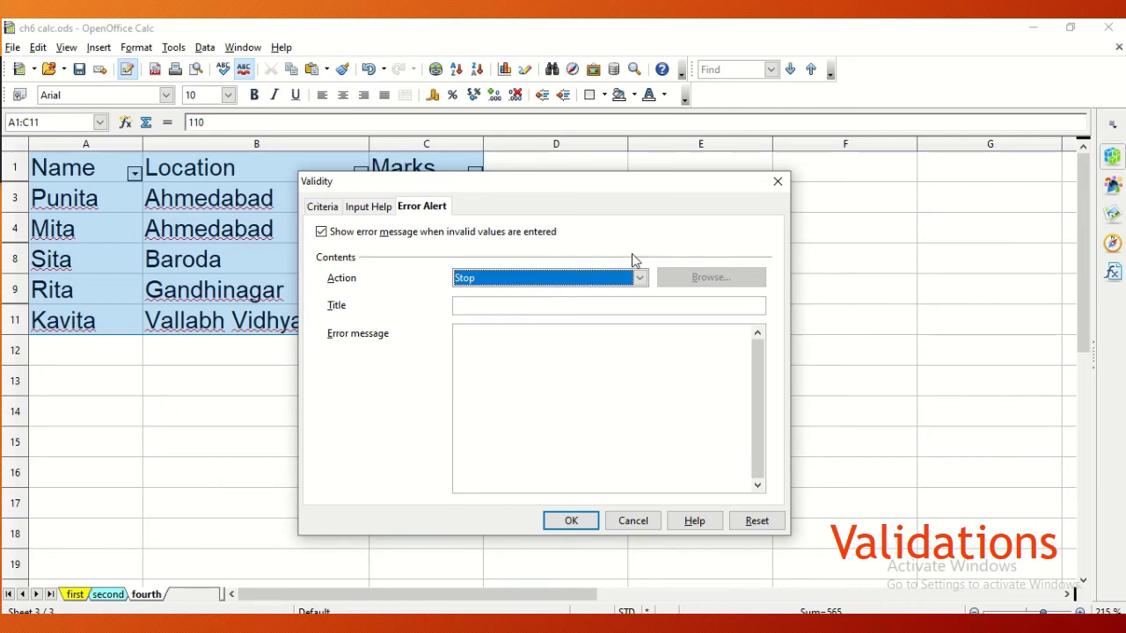
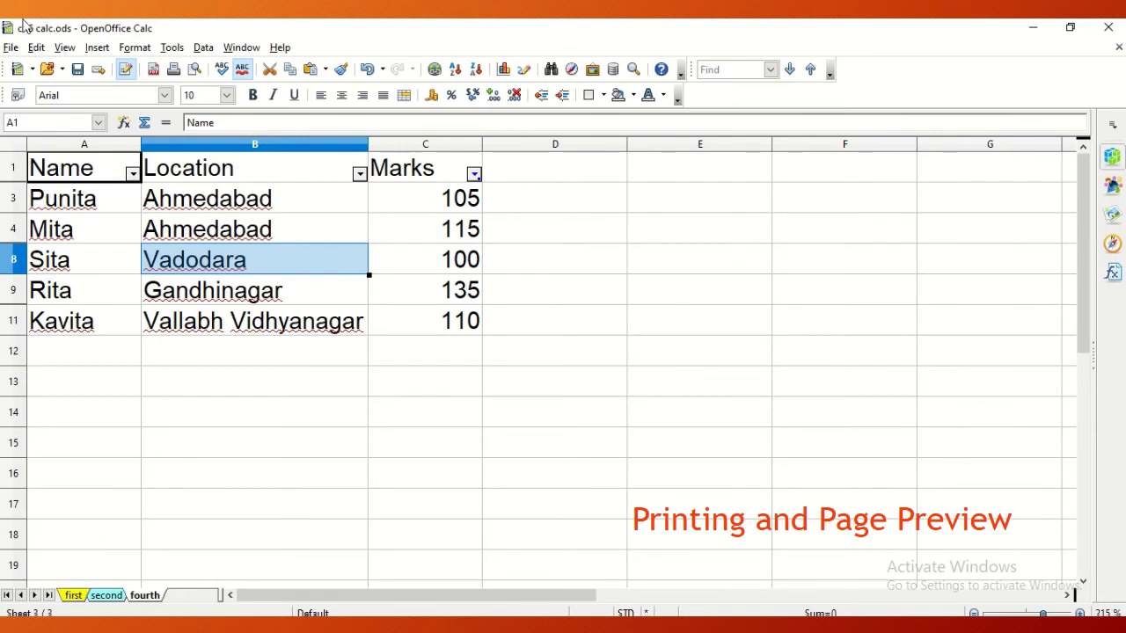
- Preview the fourth sheet's Name, Location and Marks table as printed page 3
left_click(10, 47)
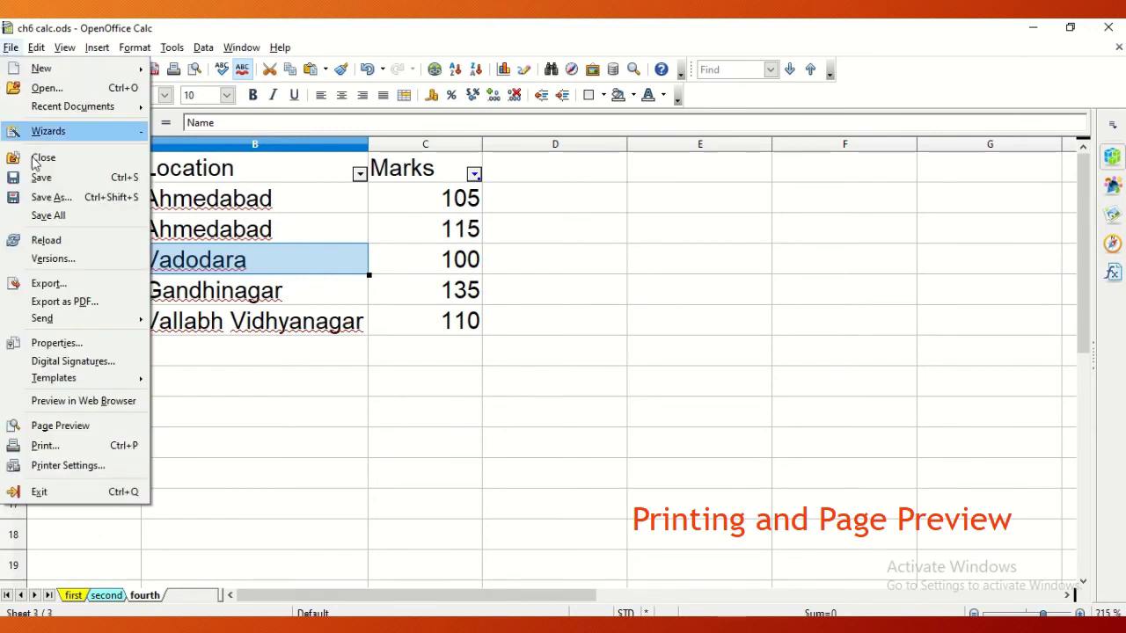
left_click(76, 434)
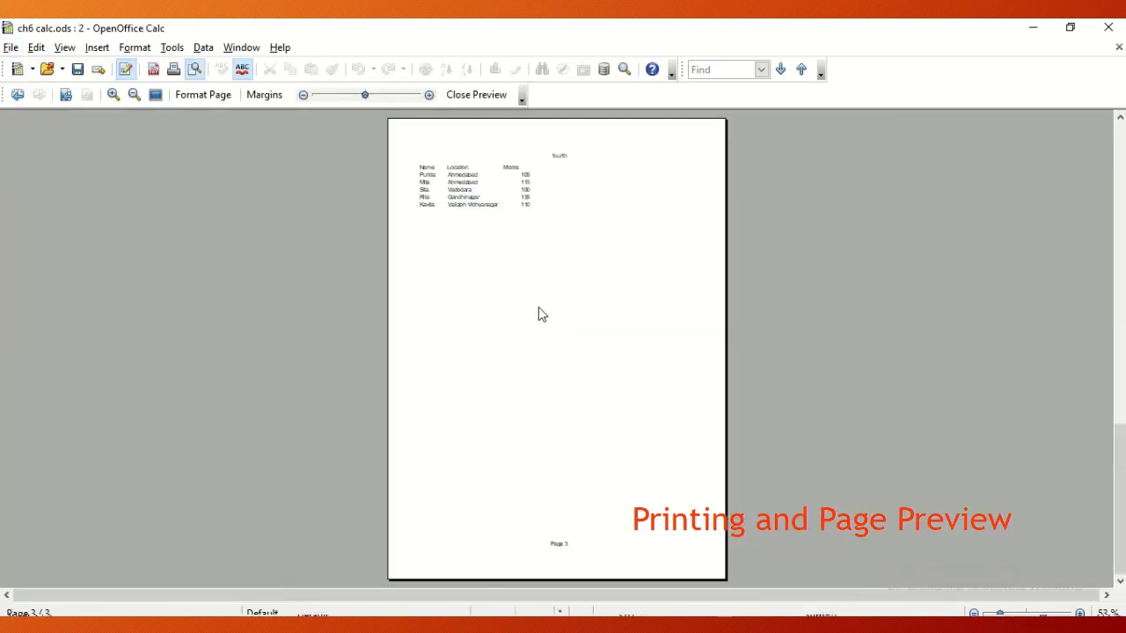
- Raise the preview scaling factor three times, lower it twice, then close the preview
left_click(428, 95)
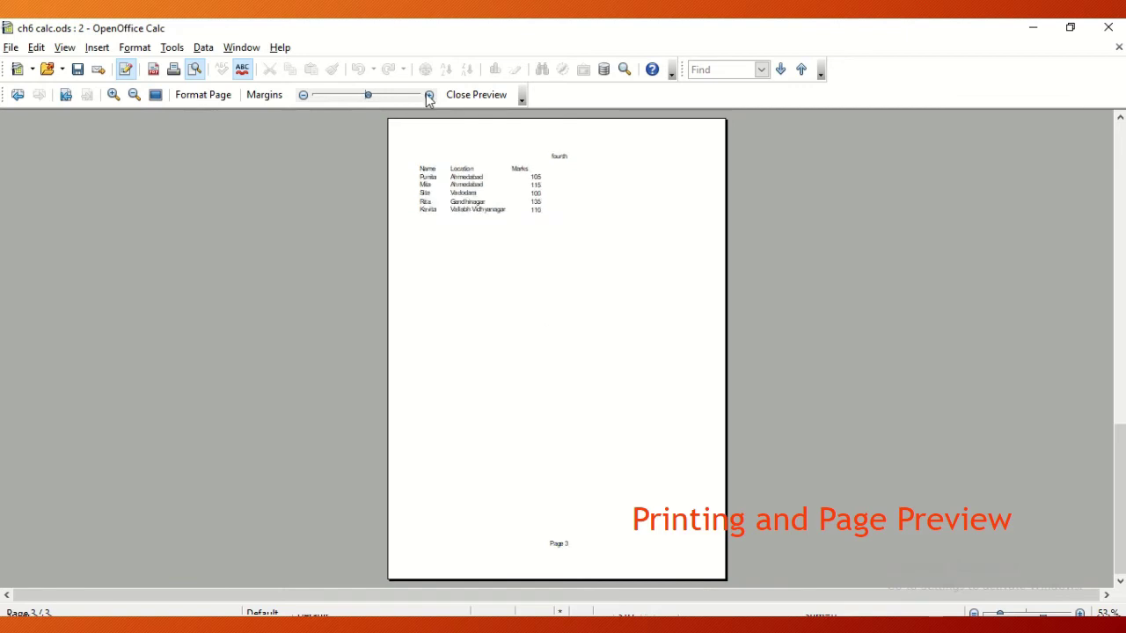
left_click(428, 95)
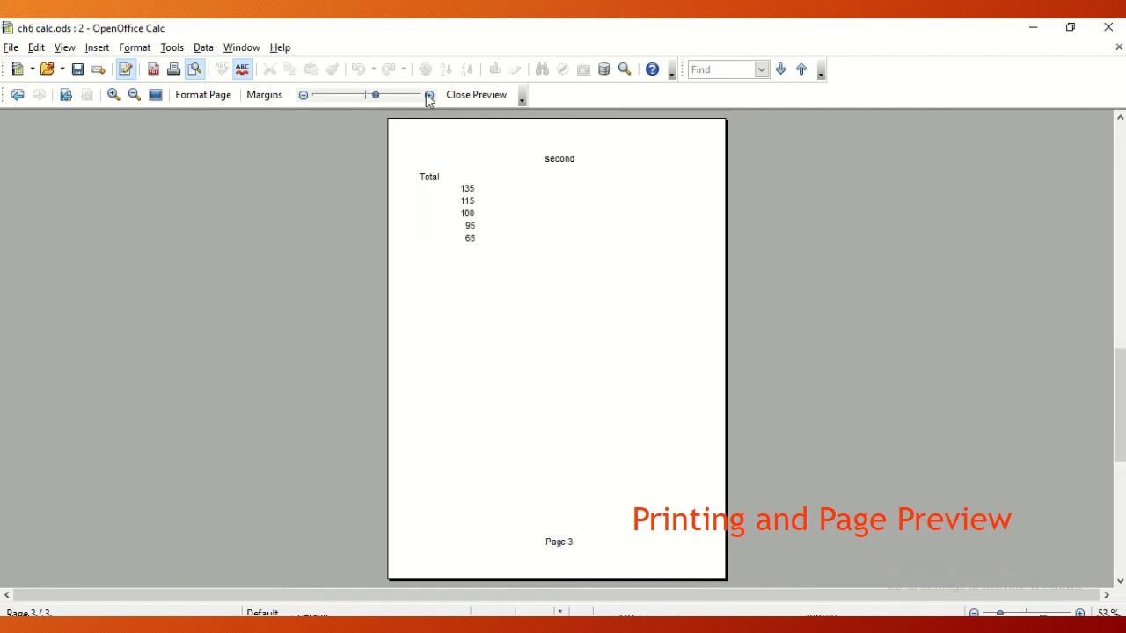
left_click(428, 95)
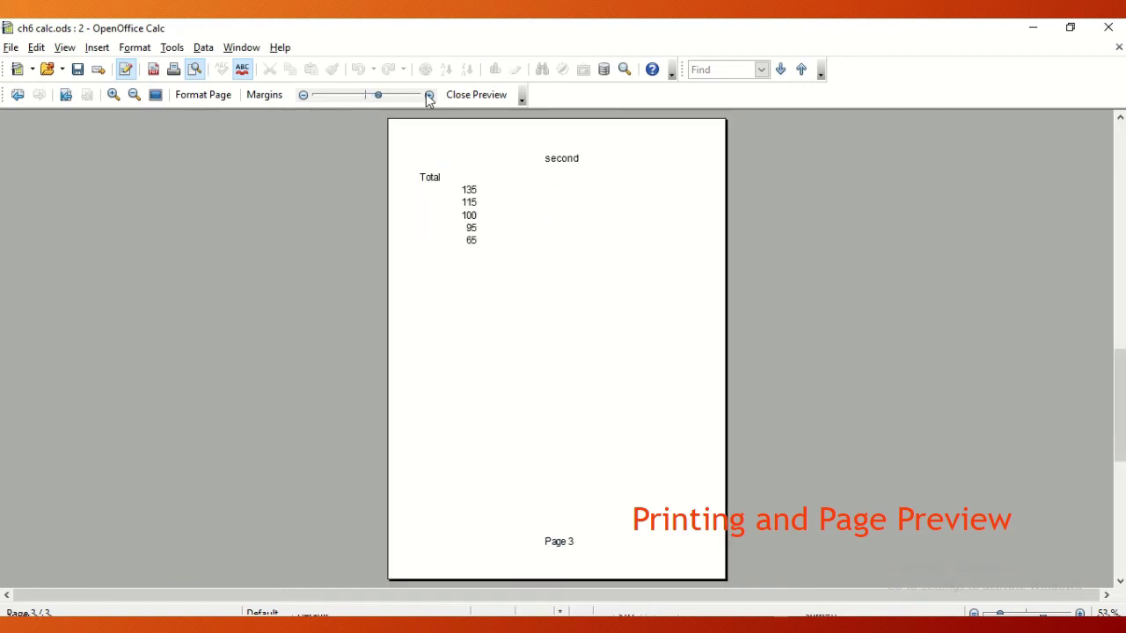
left_click(301, 95)
left_click(301, 95)
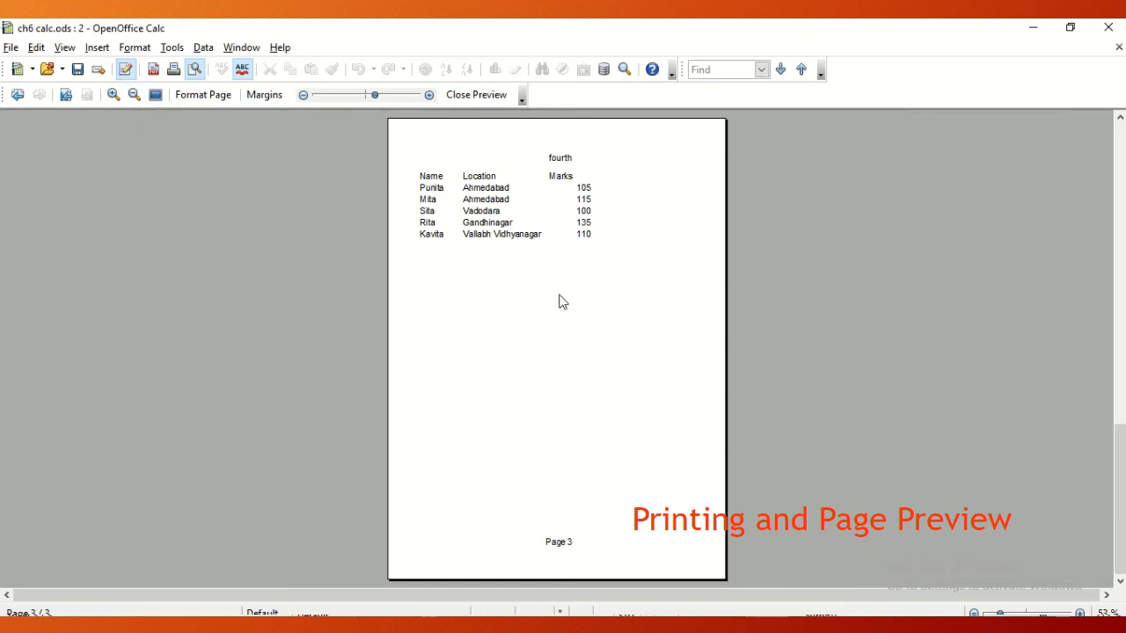
key("Escape")
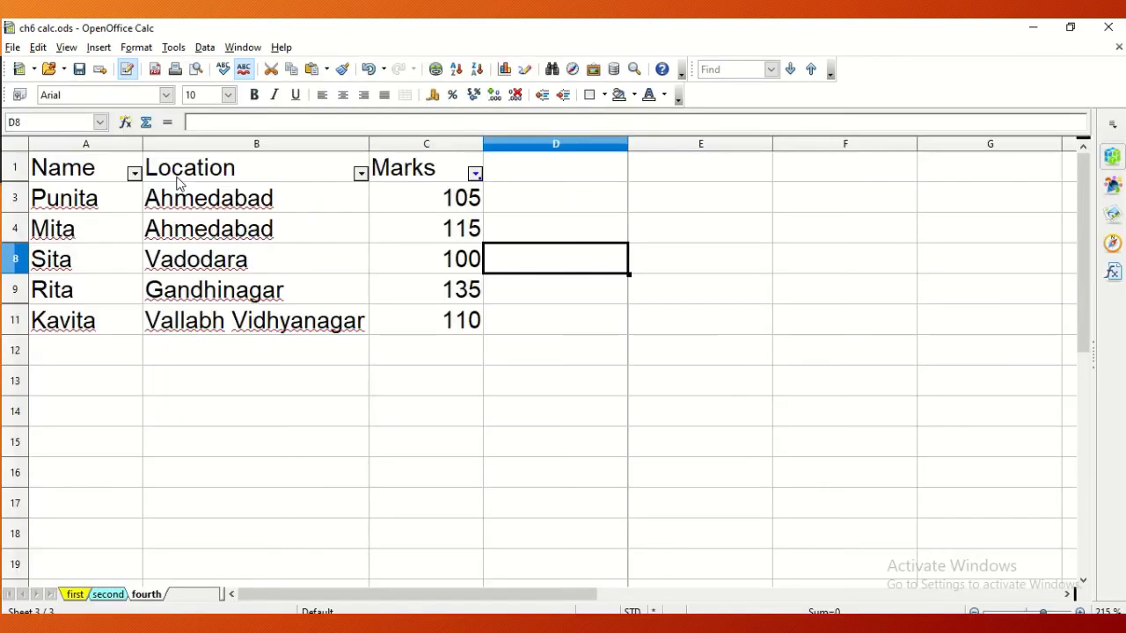
- Reopen Page Preview of the fourth sheet and bring up the Default page style settings
left_click(14, 47)
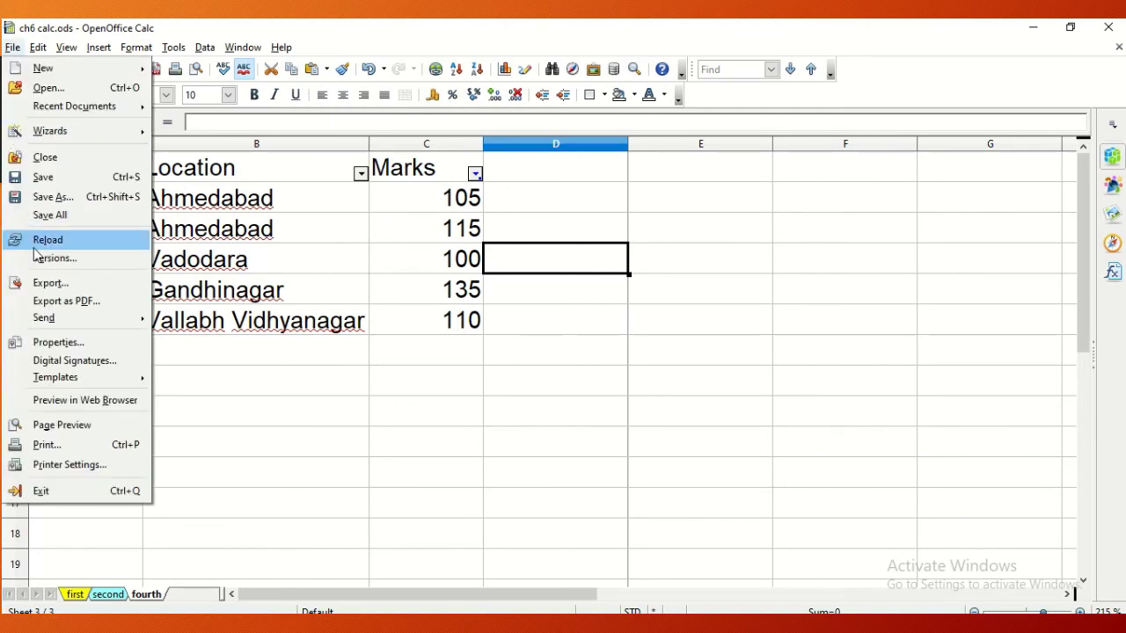
left_click(68, 425)
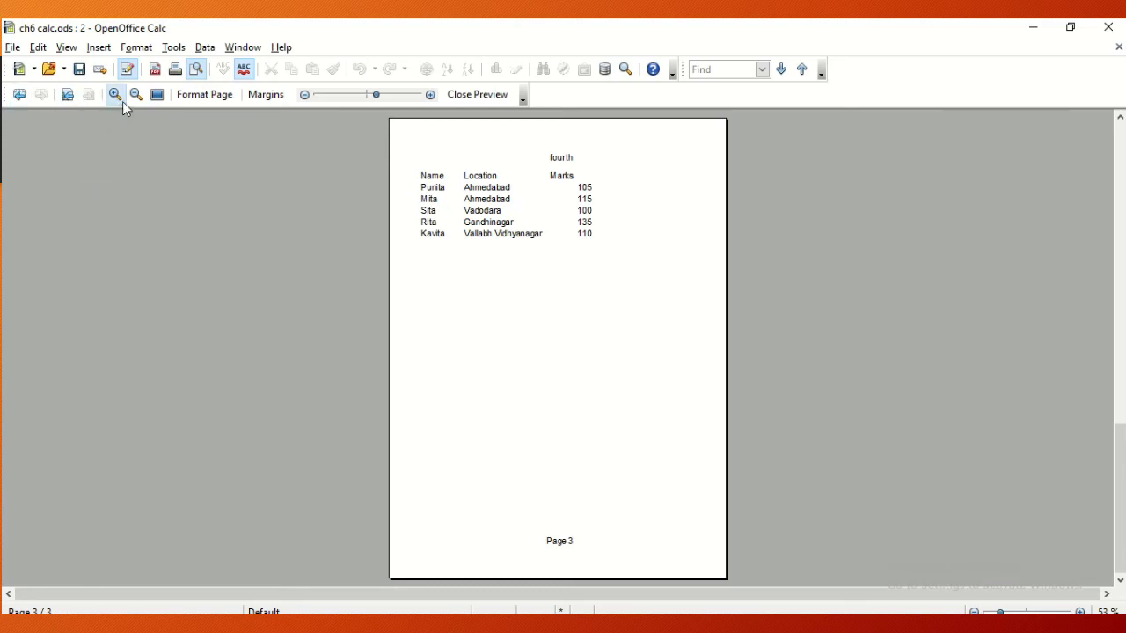
left_click(223, 99)
- Move the Page Style dialog aside and review the Page tab's Letter paper format and tray options
left_click_drag(656, 196, 947, 211)
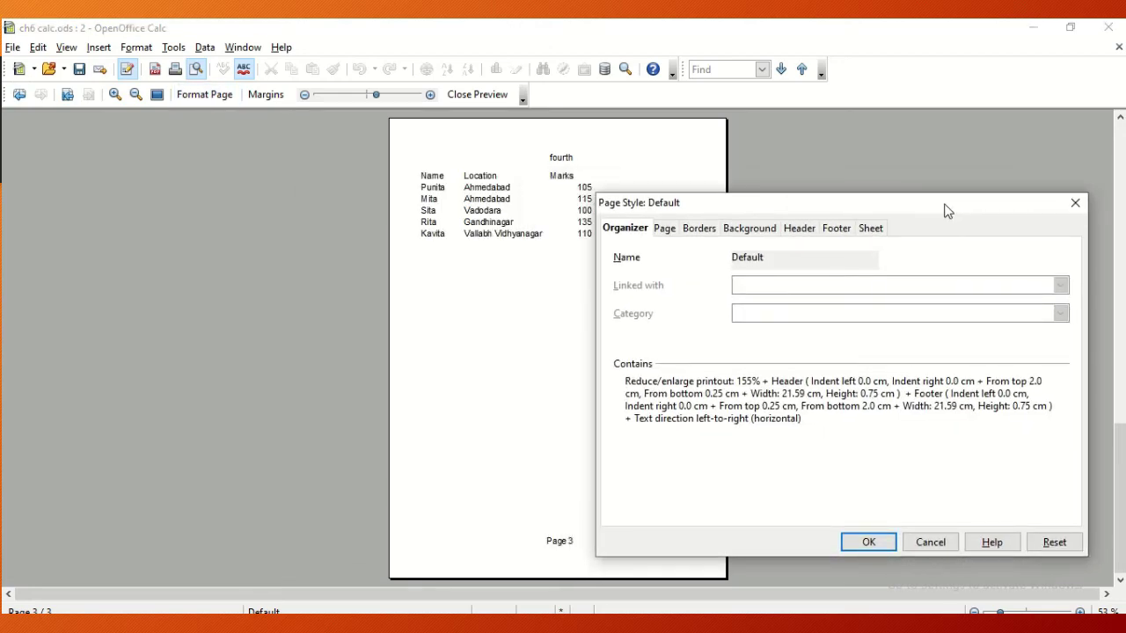
left_click(667, 229)
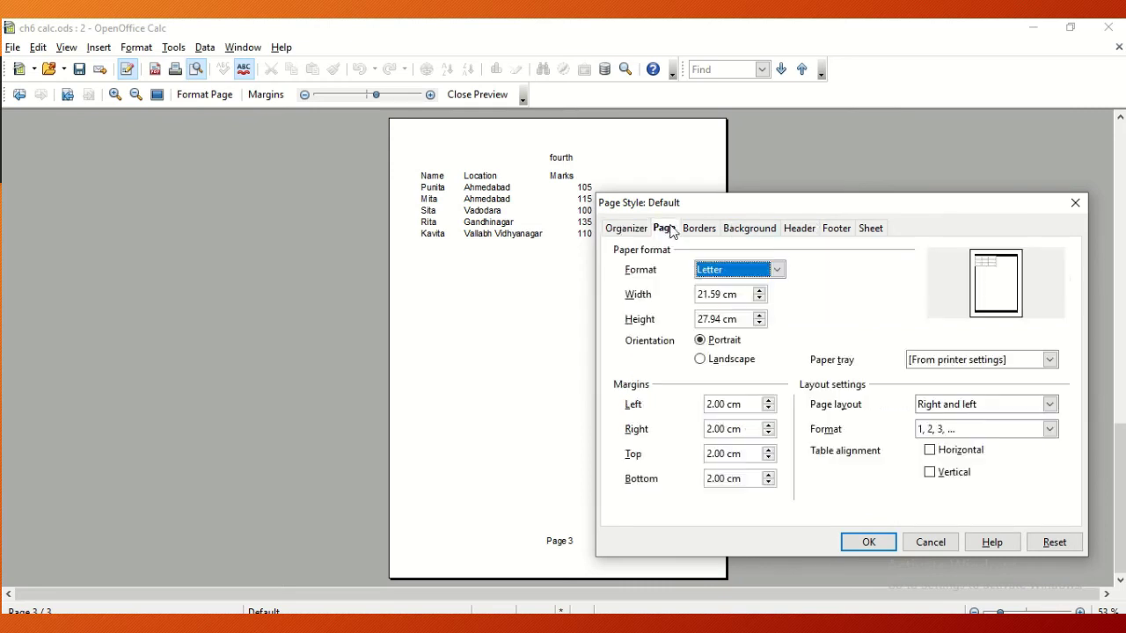
left_click(712, 273)
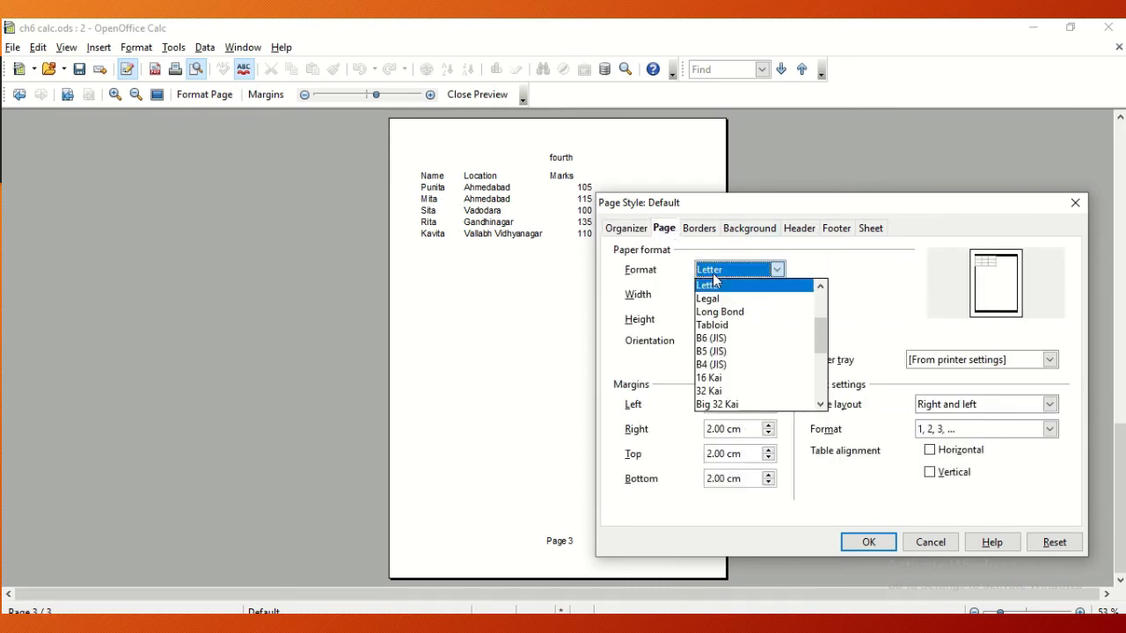
left_click(715, 278)
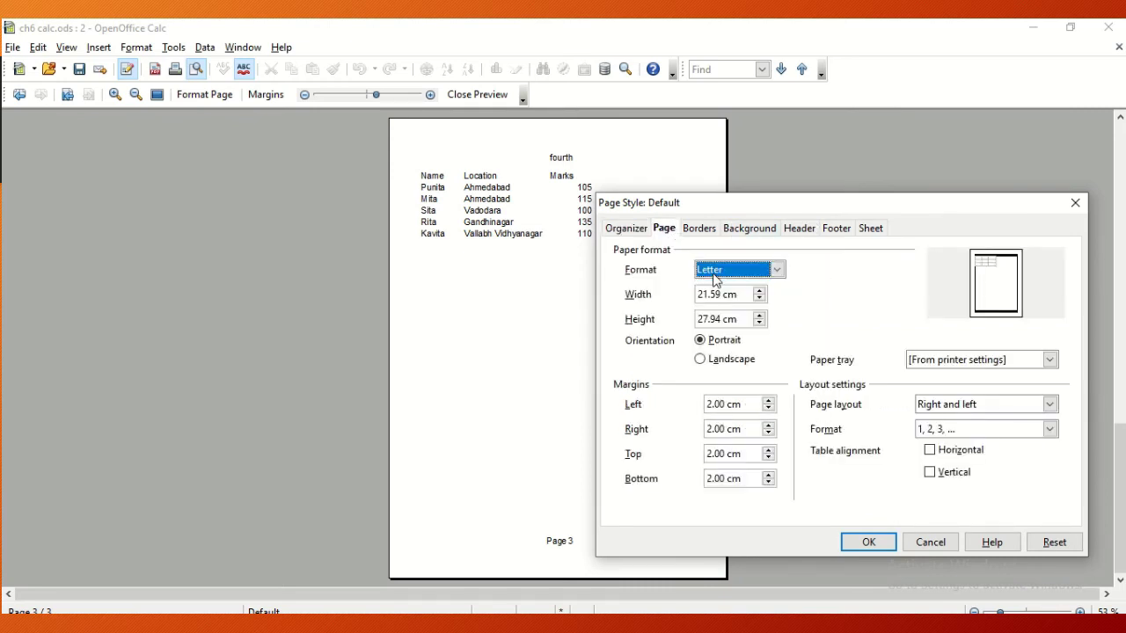
left_click(950, 364)
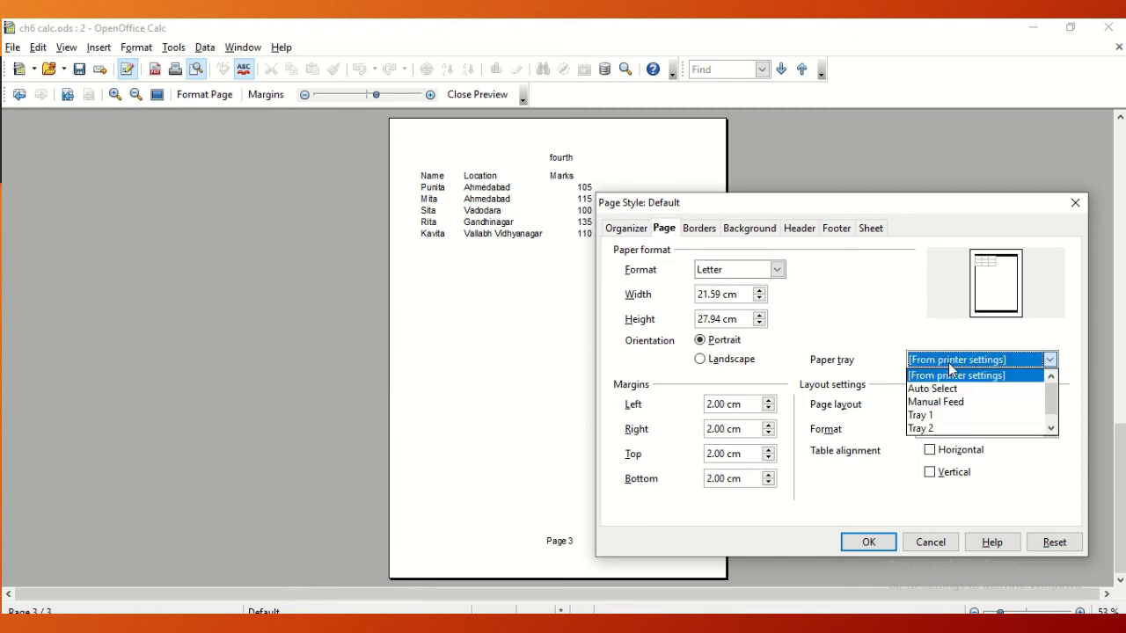
left_click(950, 366)
- Review the Borders, Background, Header and Footer tabs, ending on the Sheet printing options
left_click(703, 228)
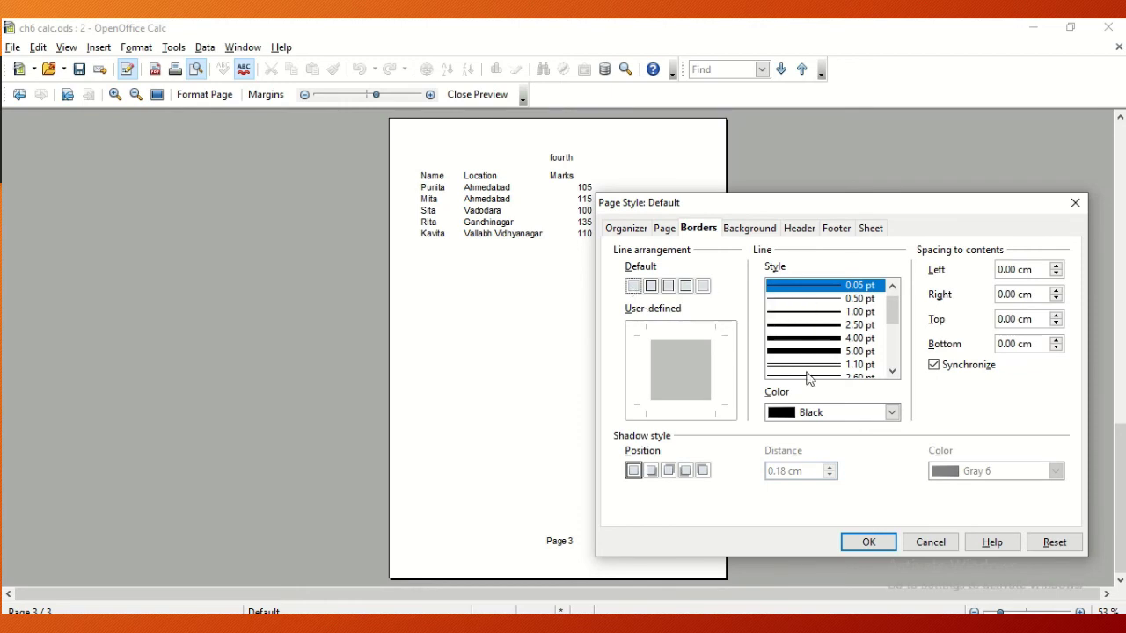
left_click(746, 233)
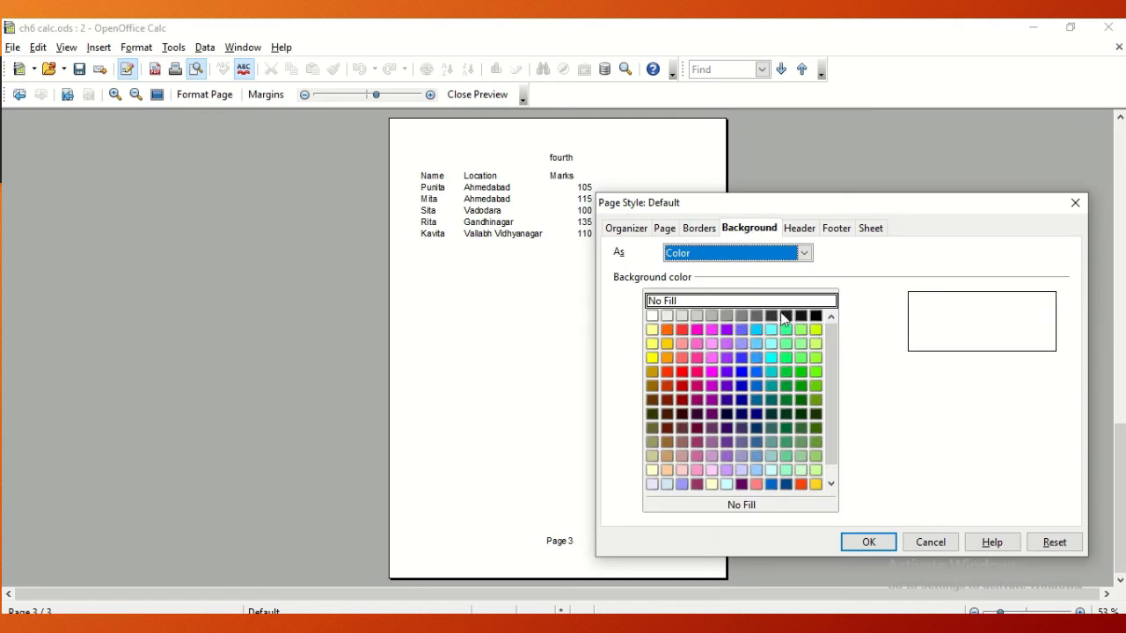
left_click(797, 230)
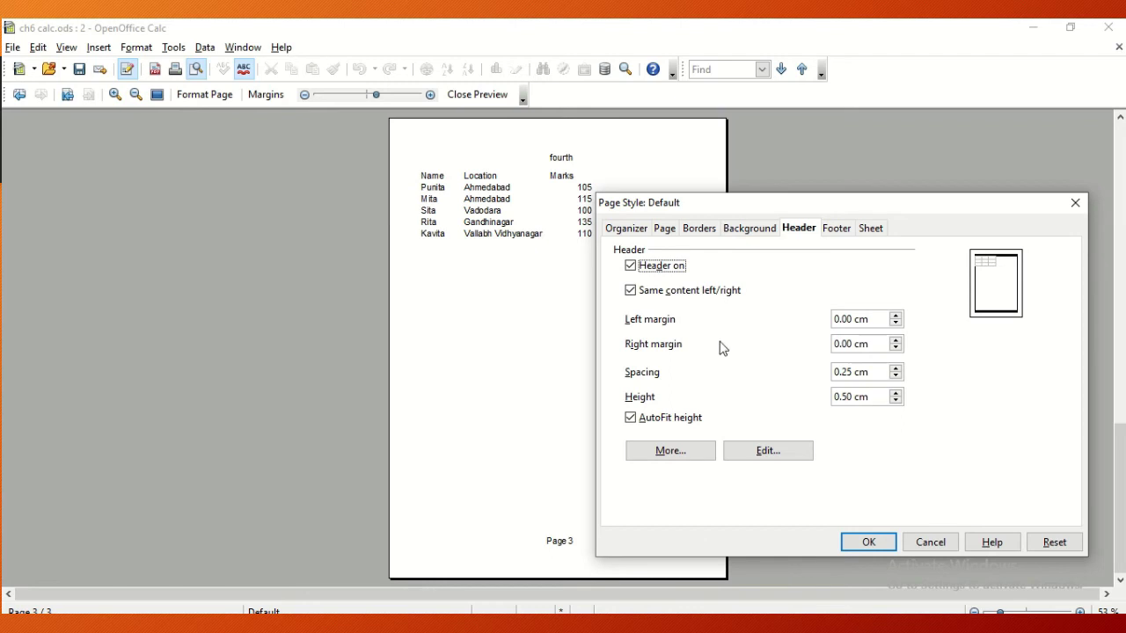
left_click(840, 230)
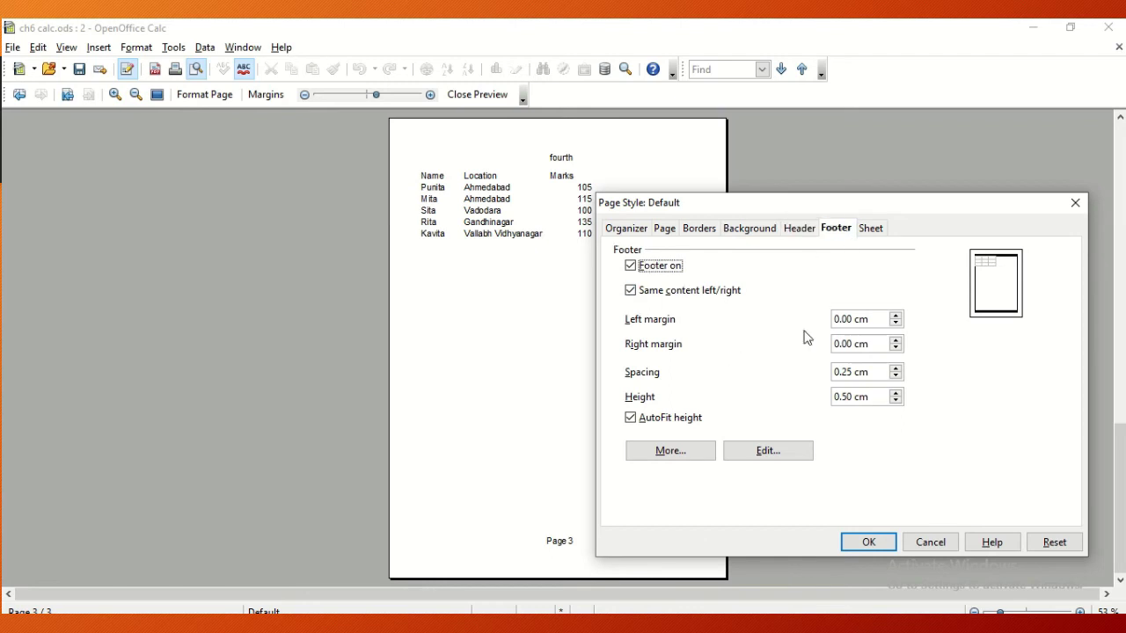
left_click(873, 232)
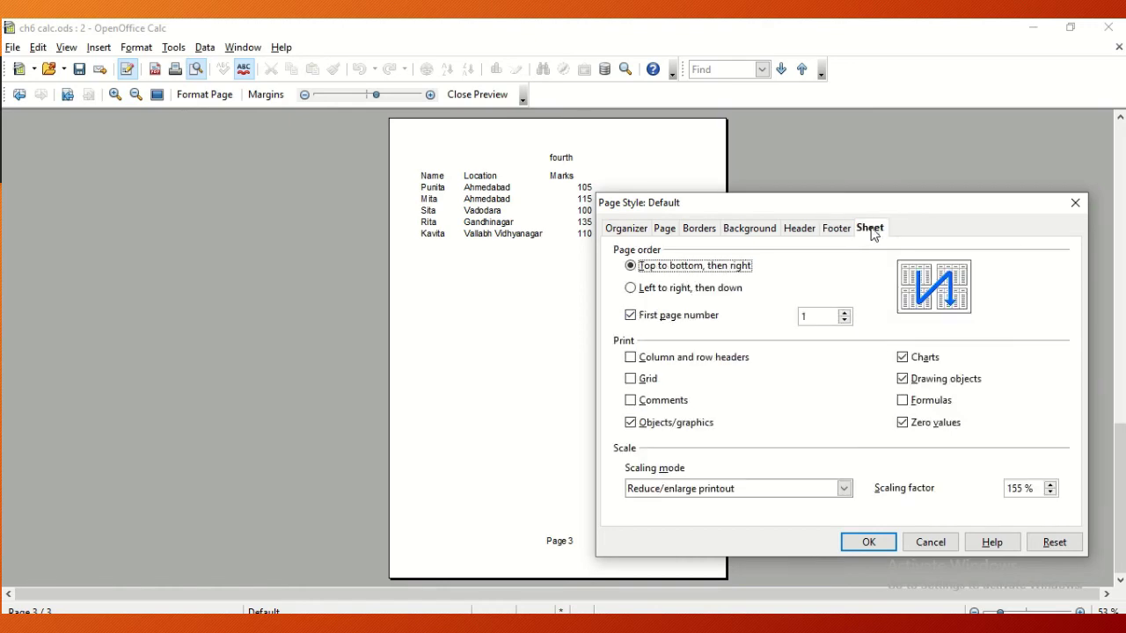
- Enable printing of column and row headers and gridlines in the Default page style
left_click(651, 360)
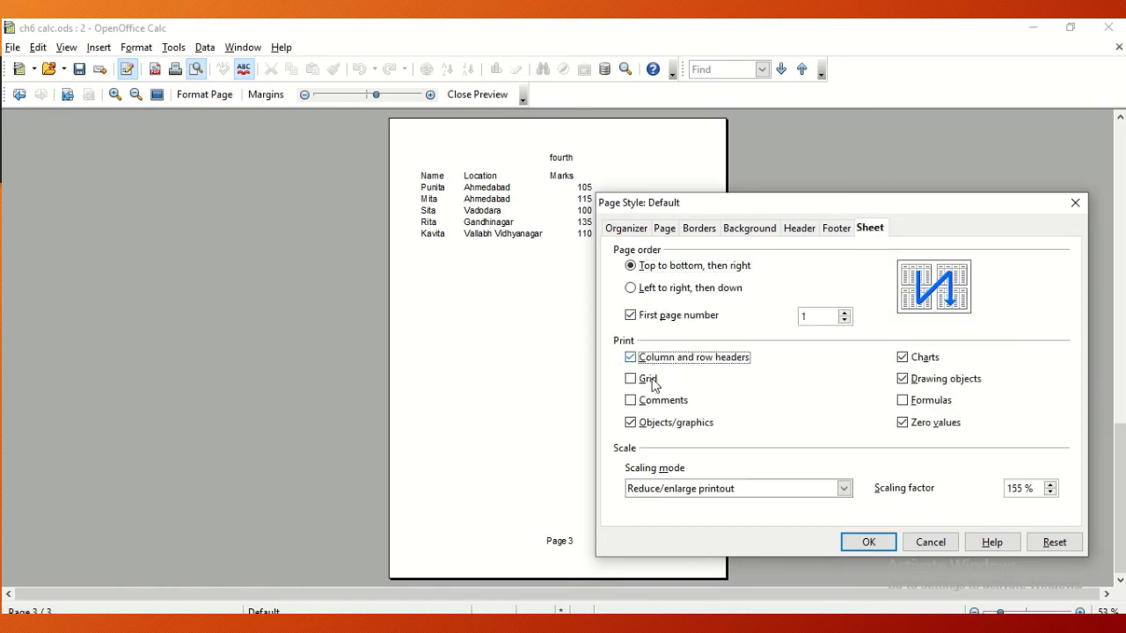
left_click(652, 380)
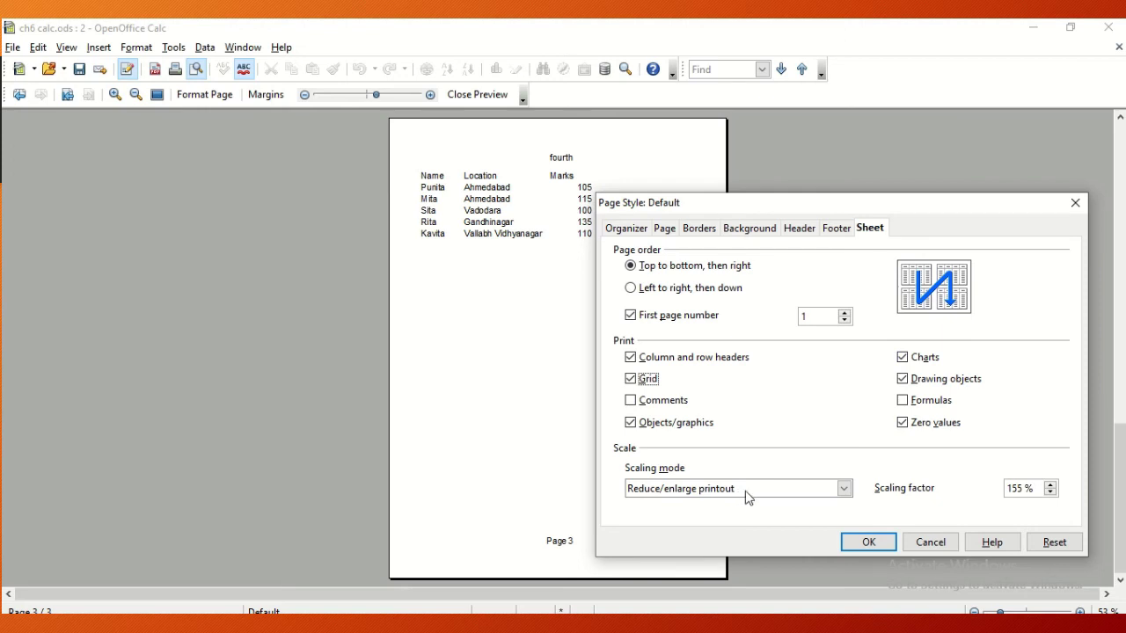
left_click(868, 543)
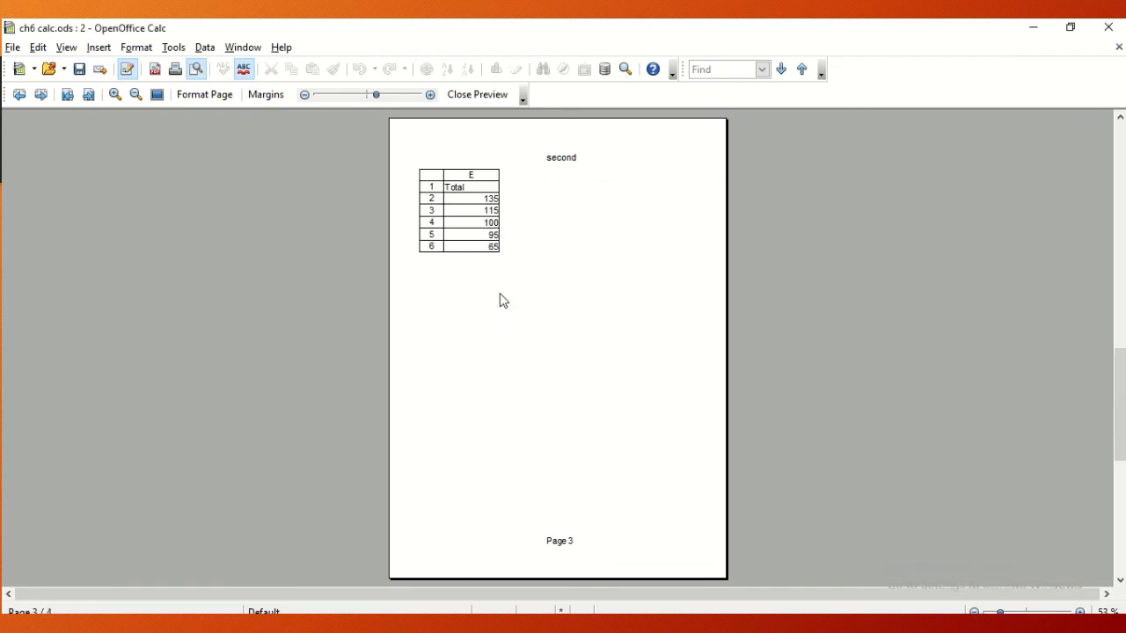
- Reduce the preview scaling factor slightly for the second sheet's table
left_click(303, 95)
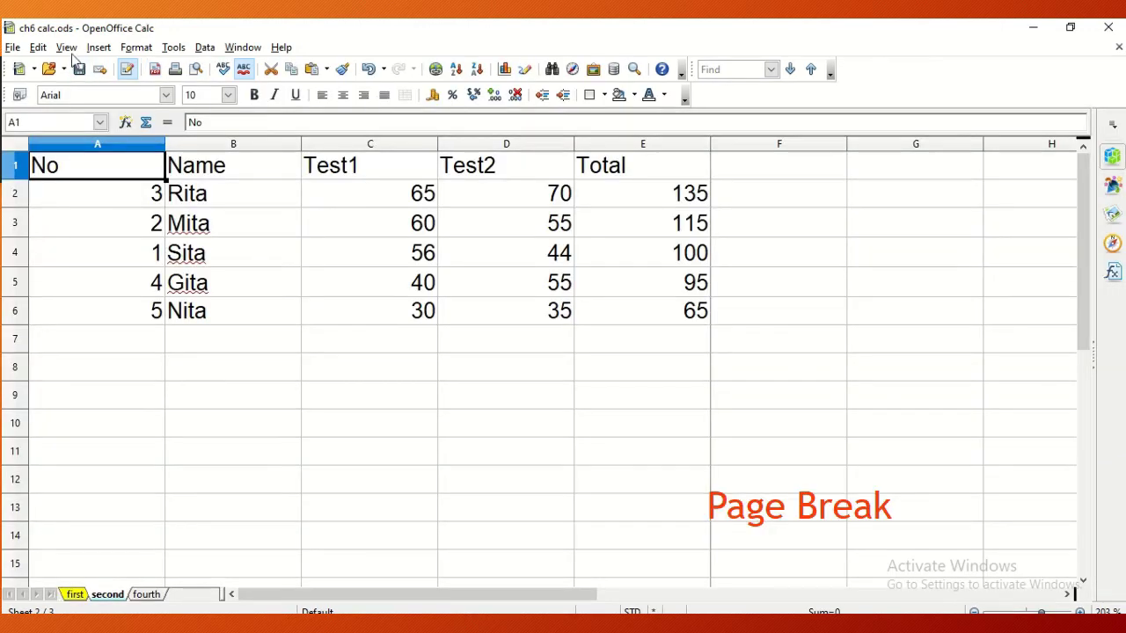
left_click(70, 51)
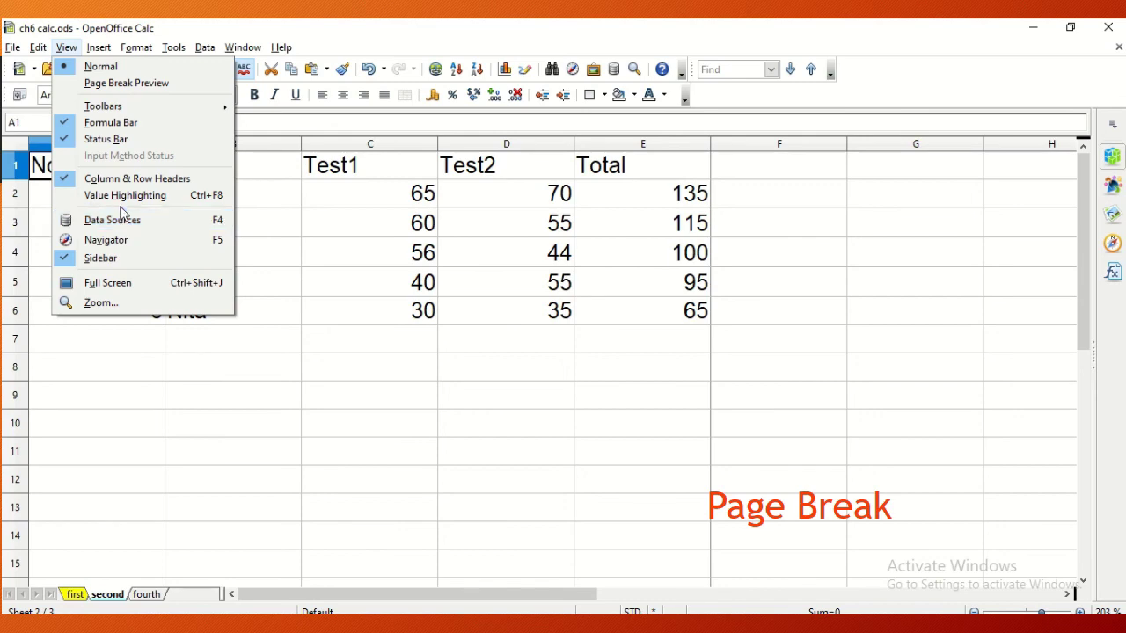
mouse_move(116, 106)
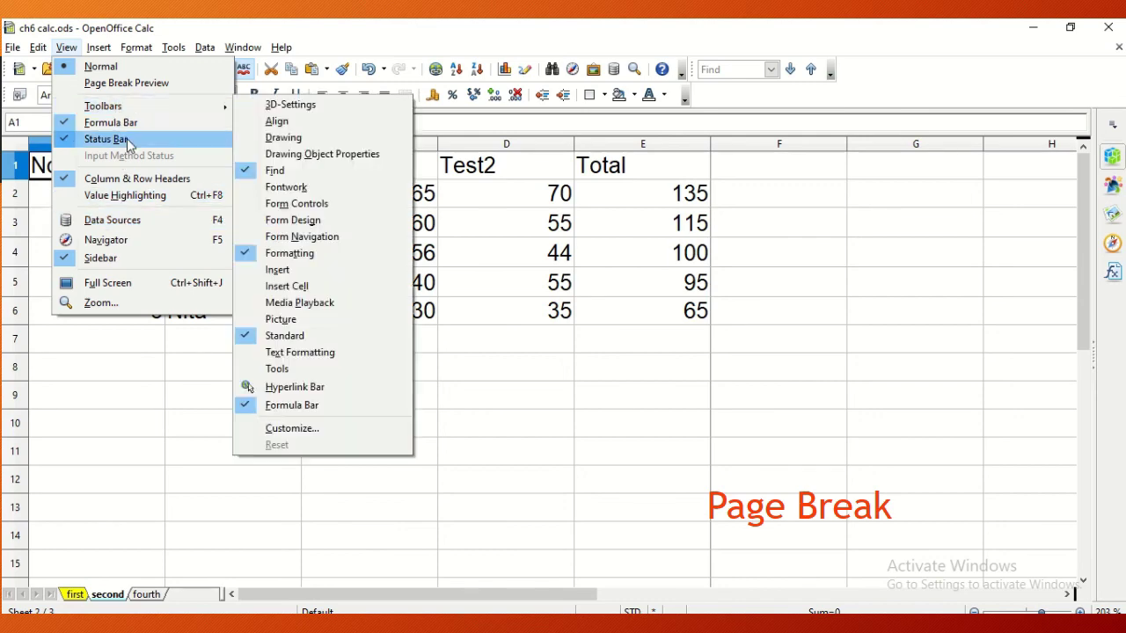
left_click(131, 85)
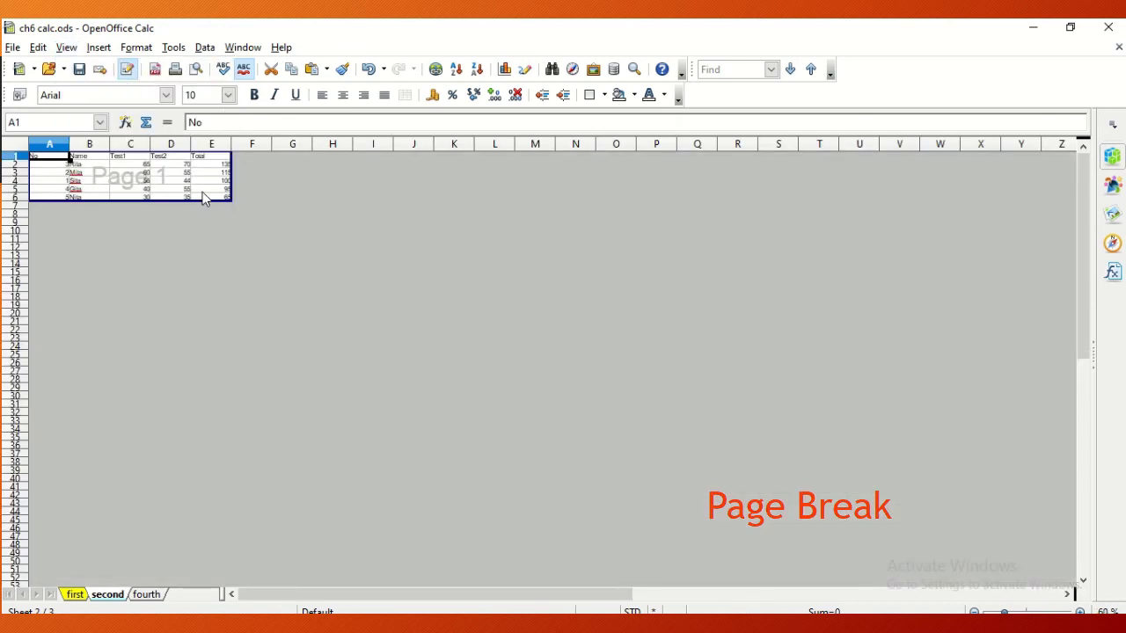
scroll(205, 202, "up", 2, "ctrl")
scroll(205, 202, "up", 2, "ctrl")
scroll(205, 202, "up", 2, "ctrl")
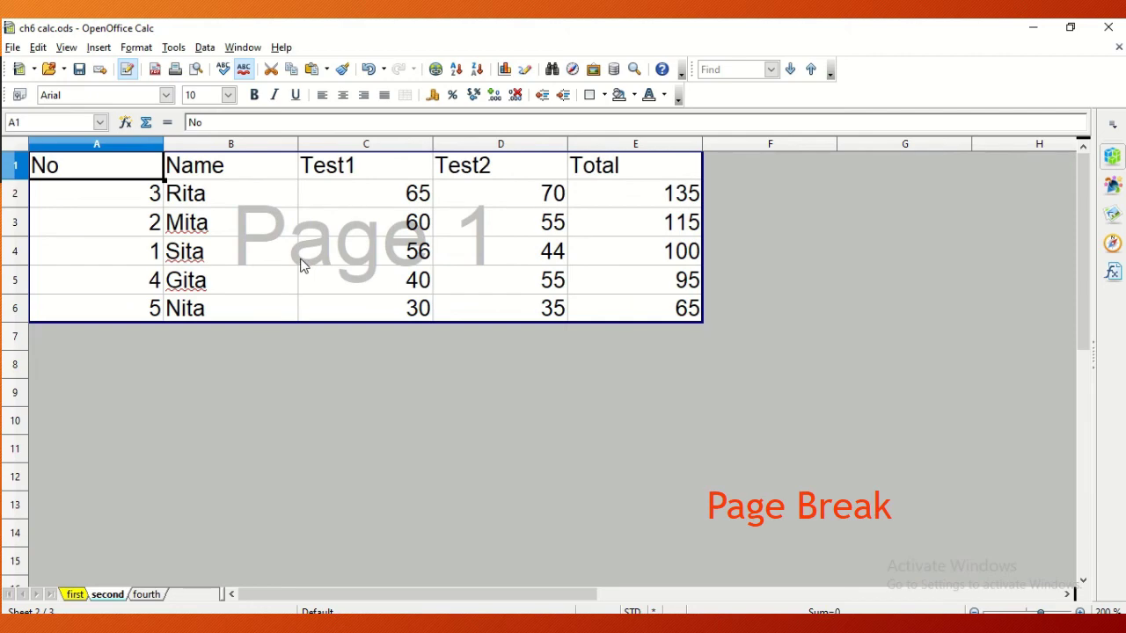
left_click(69, 48)
left_click(93, 67)
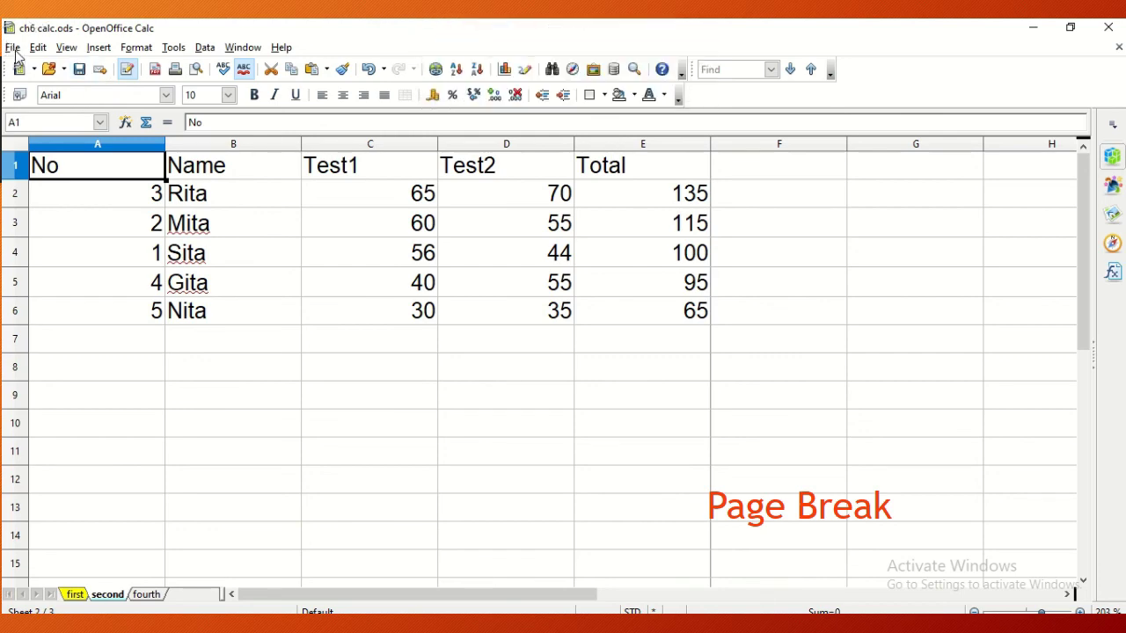
left_click(13, 47)
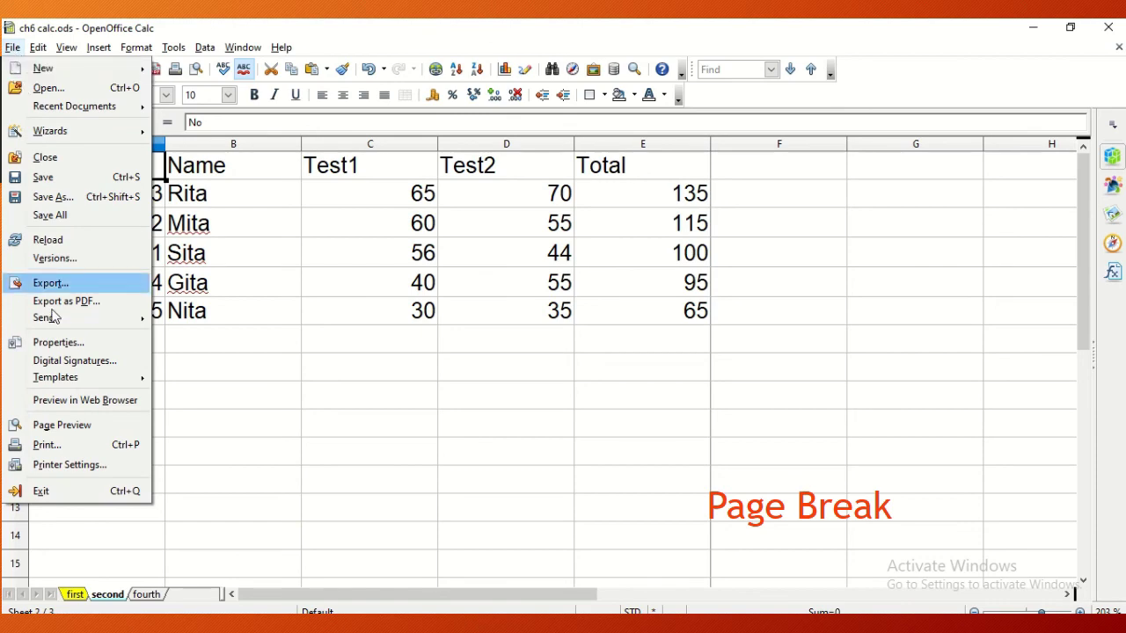
left_click(76, 428)
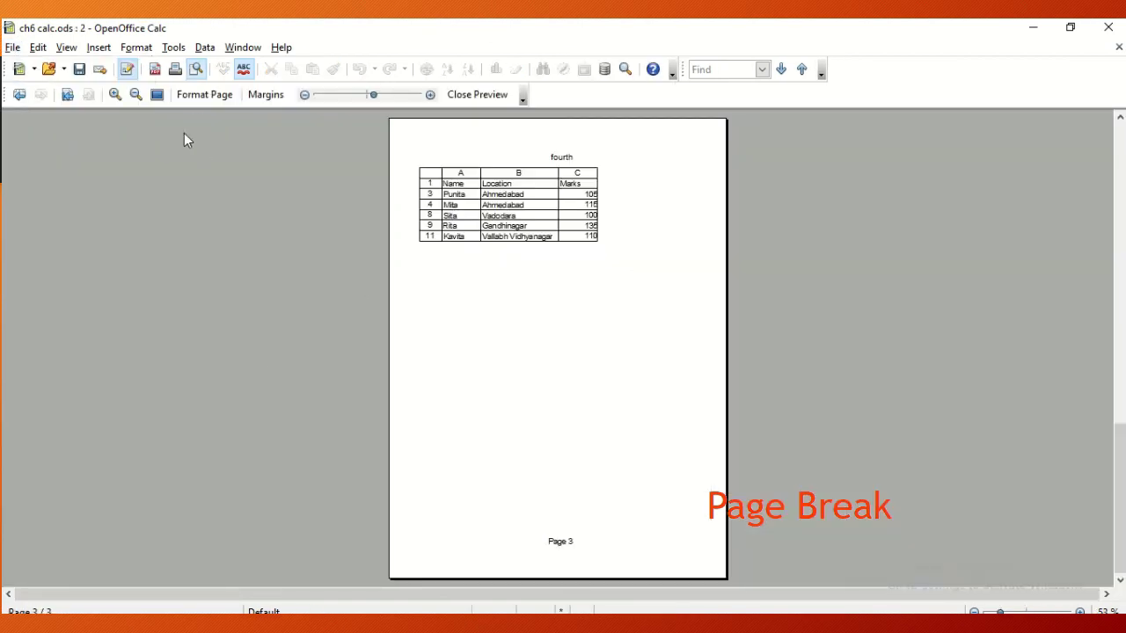
left_click(199, 95)
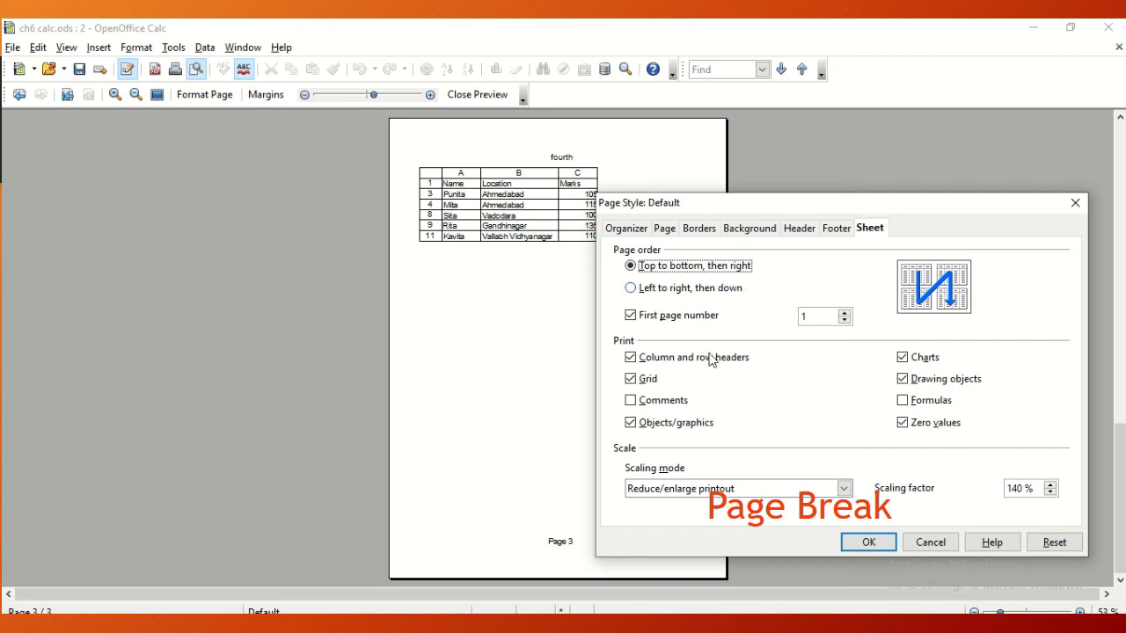
left_click(868, 542)
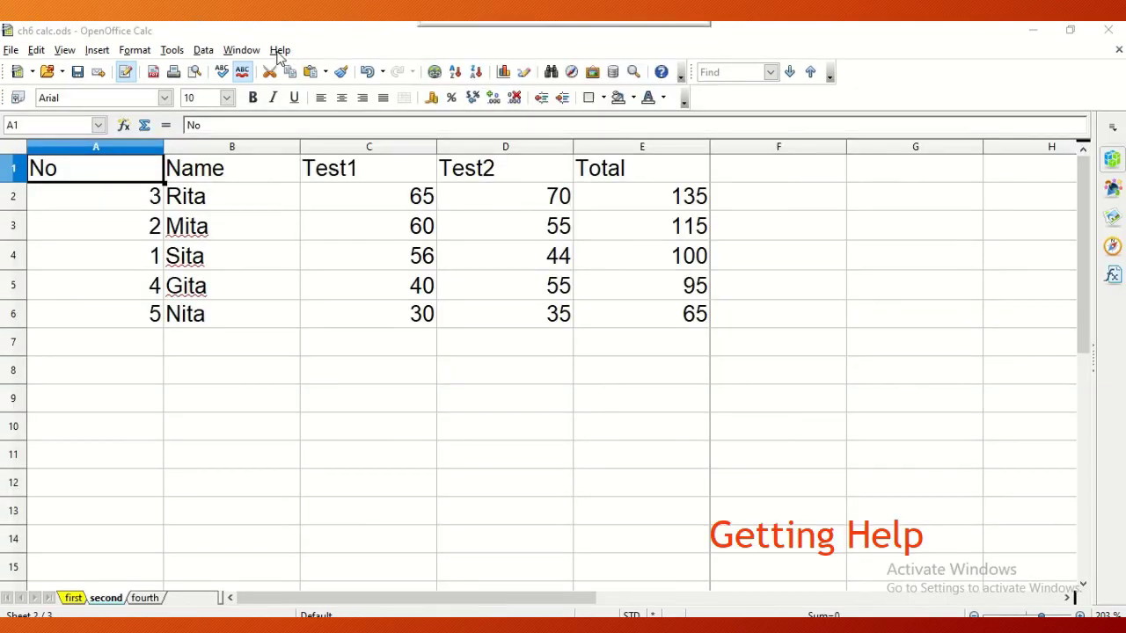
- Open OpenOffice Help and select index entries #N/A, #NAME, accents and absolute hyperlinks
left_click(279, 50)
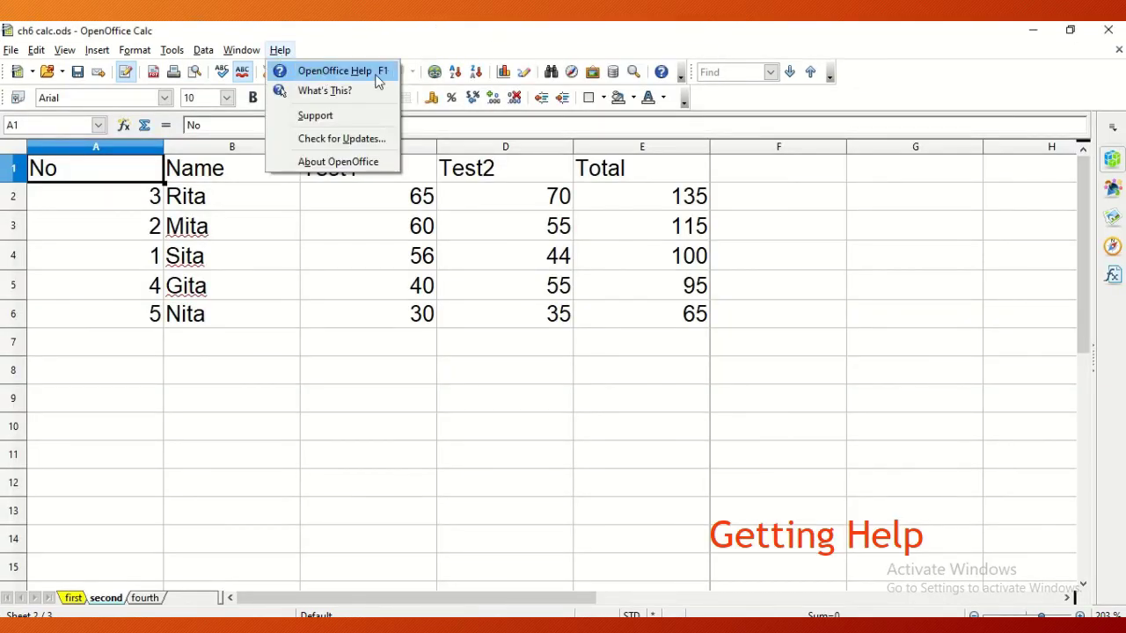
left_click(335, 76)
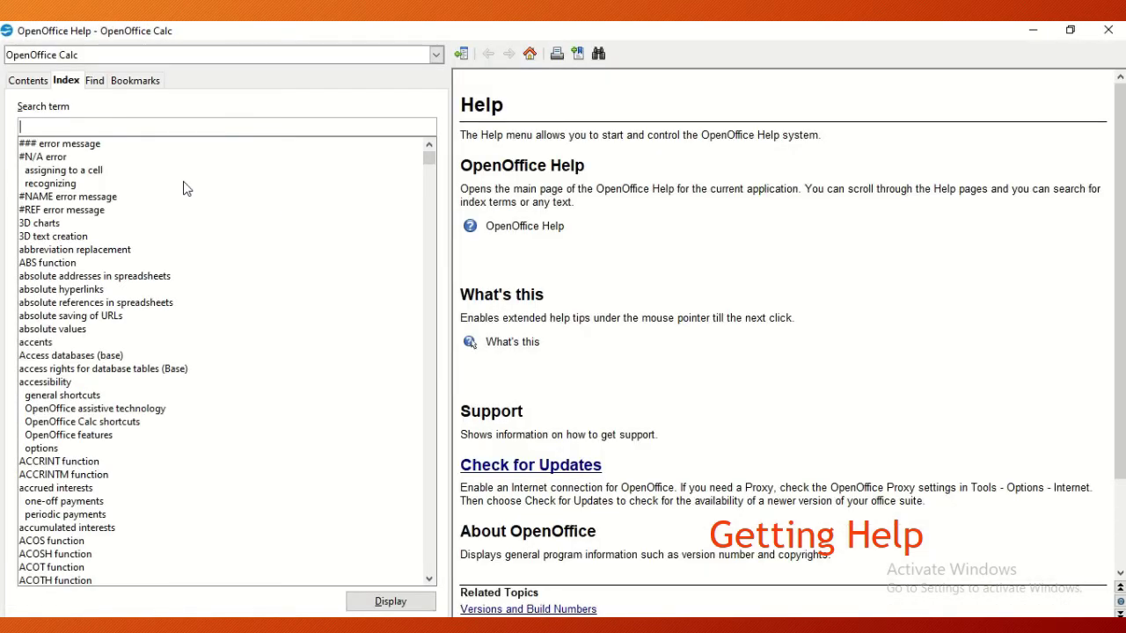
left_click(79, 159)
left_click(78, 173)
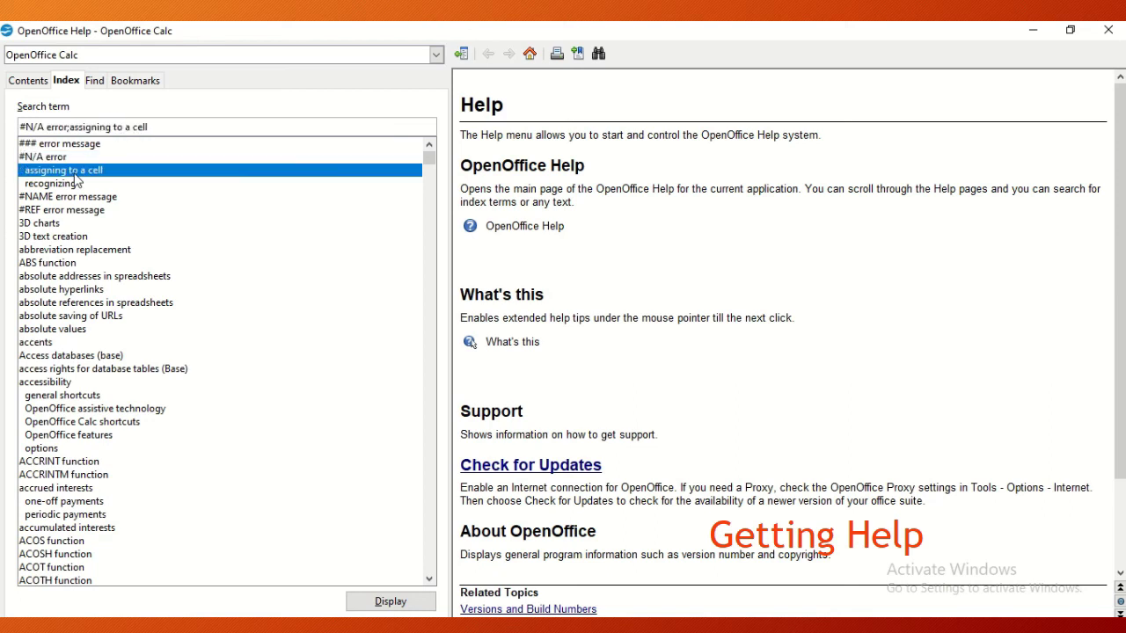
left_click(68, 199)
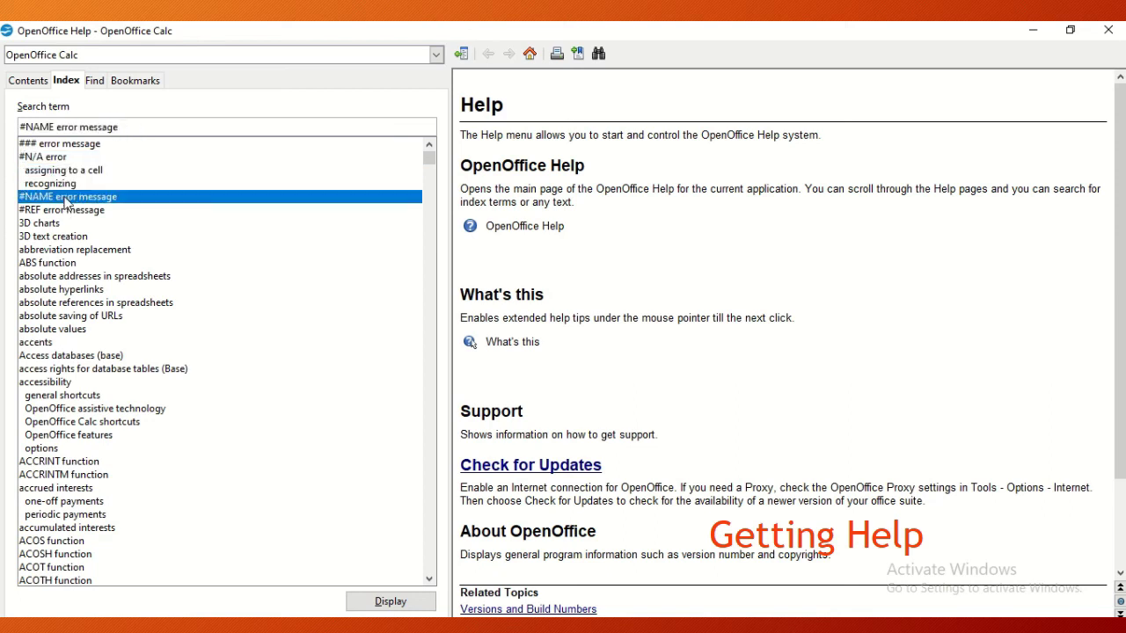
left_click(49, 344)
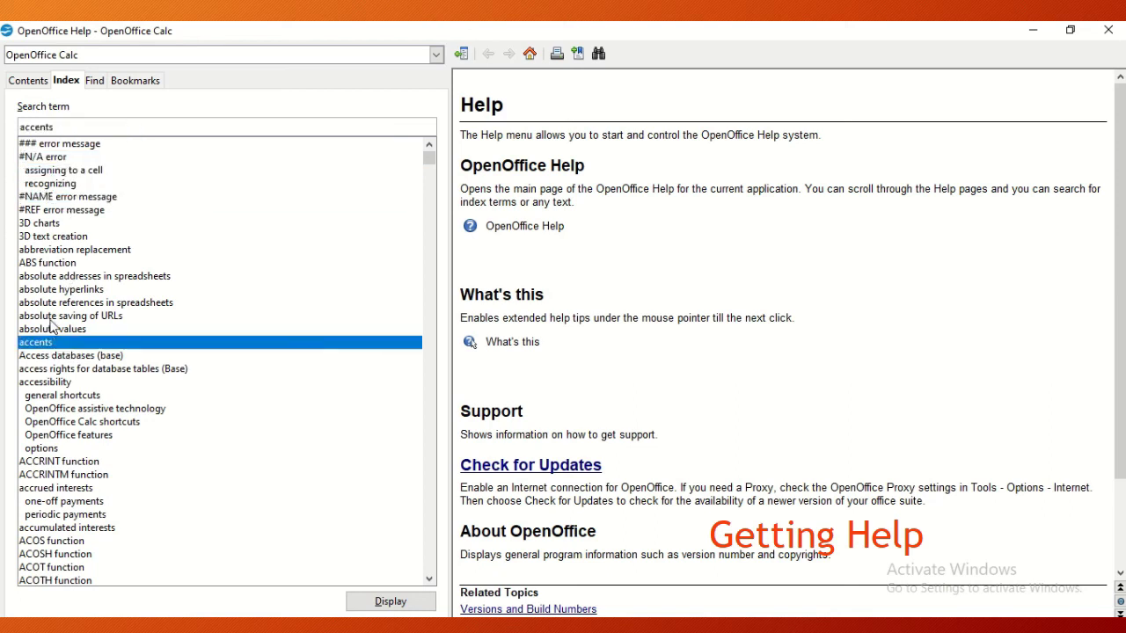
left_click(50, 318)
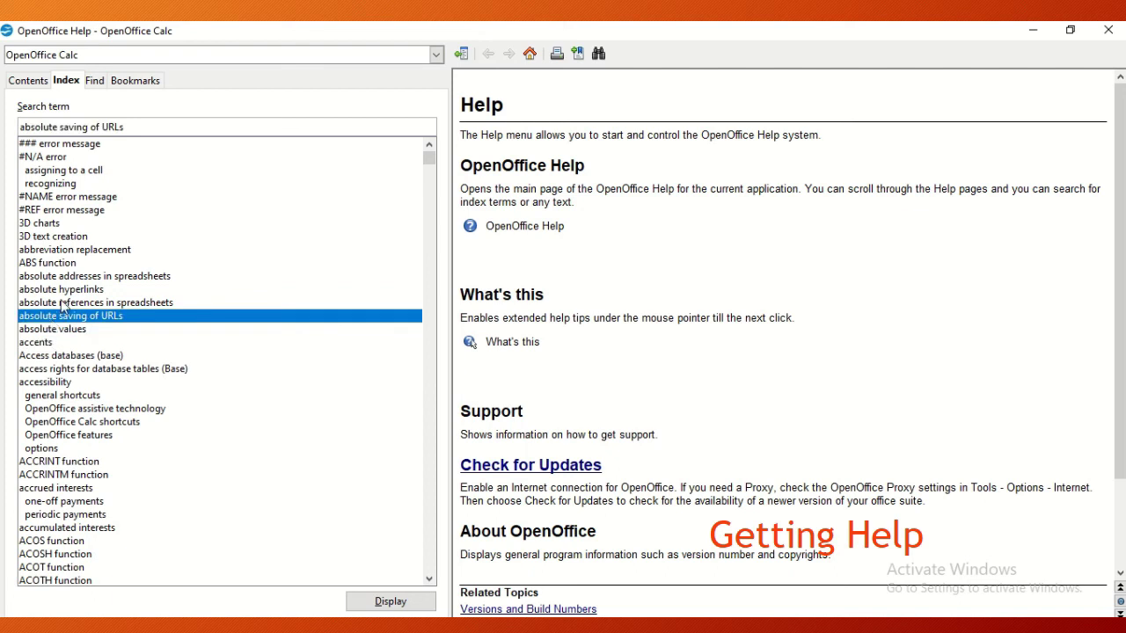
left_click(68, 291)
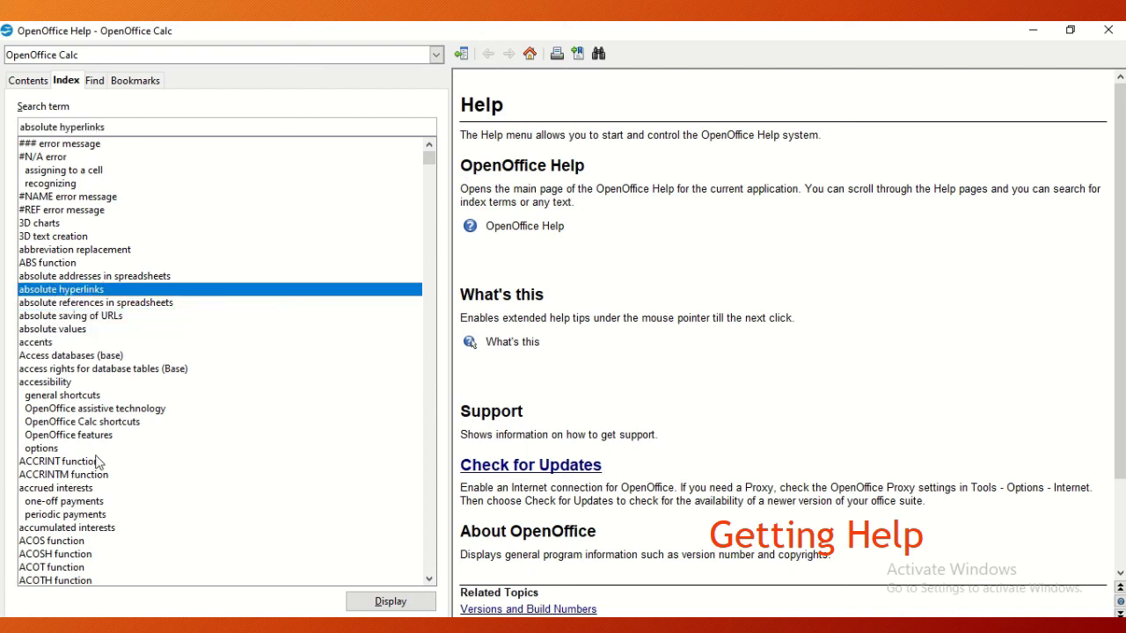
- Scroll down the index, selecting the ADDRESS function and aging filter entries along the way
scroll(96, 459, "down", 6)
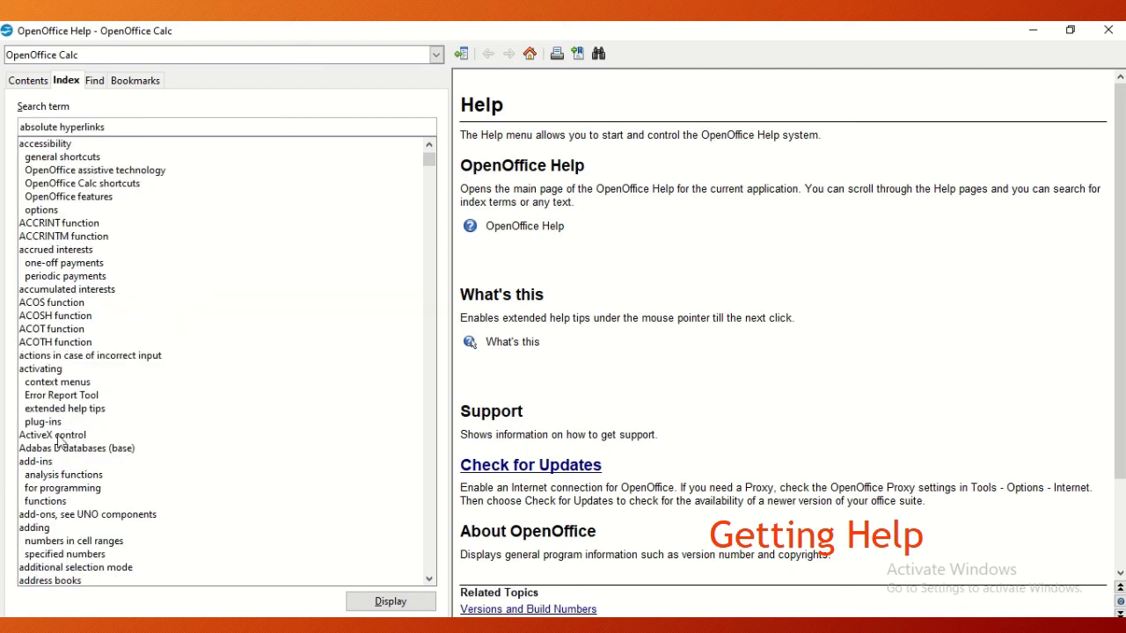
scroll(75, 361, "down", 2)
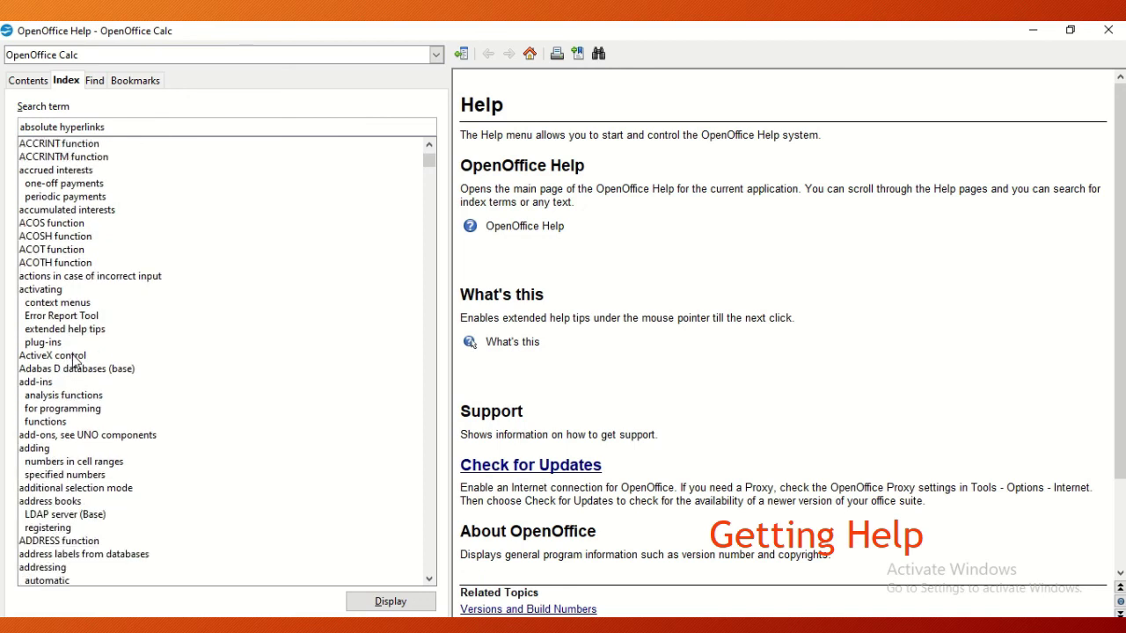
scroll(75, 361, "down", 3)
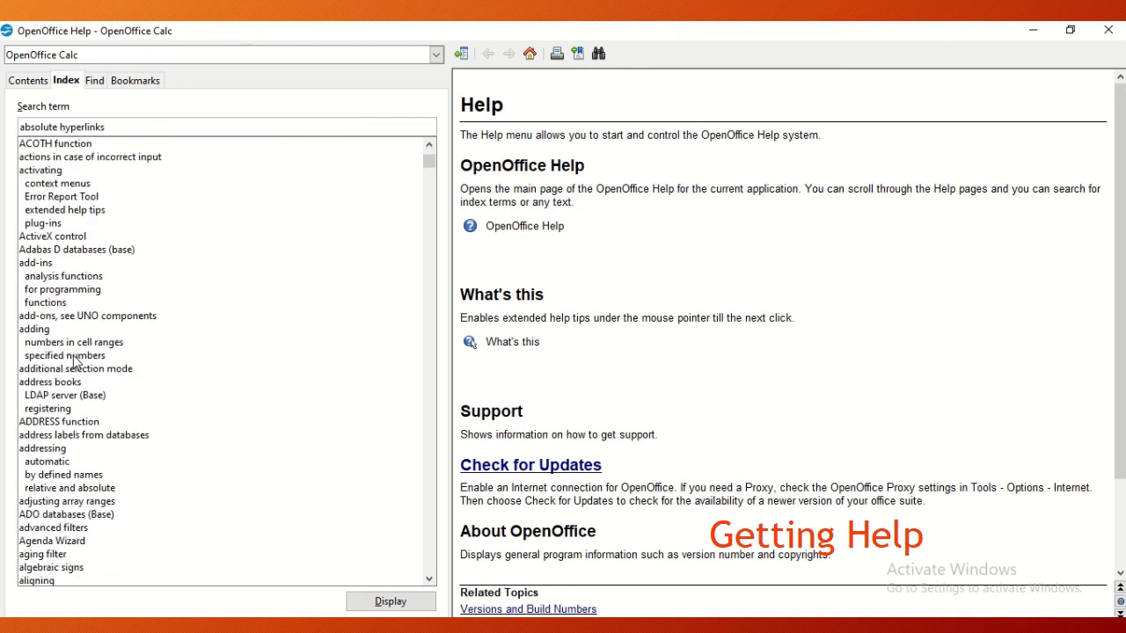
left_click(88, 424)
scroll(88, 427, "down", 3)
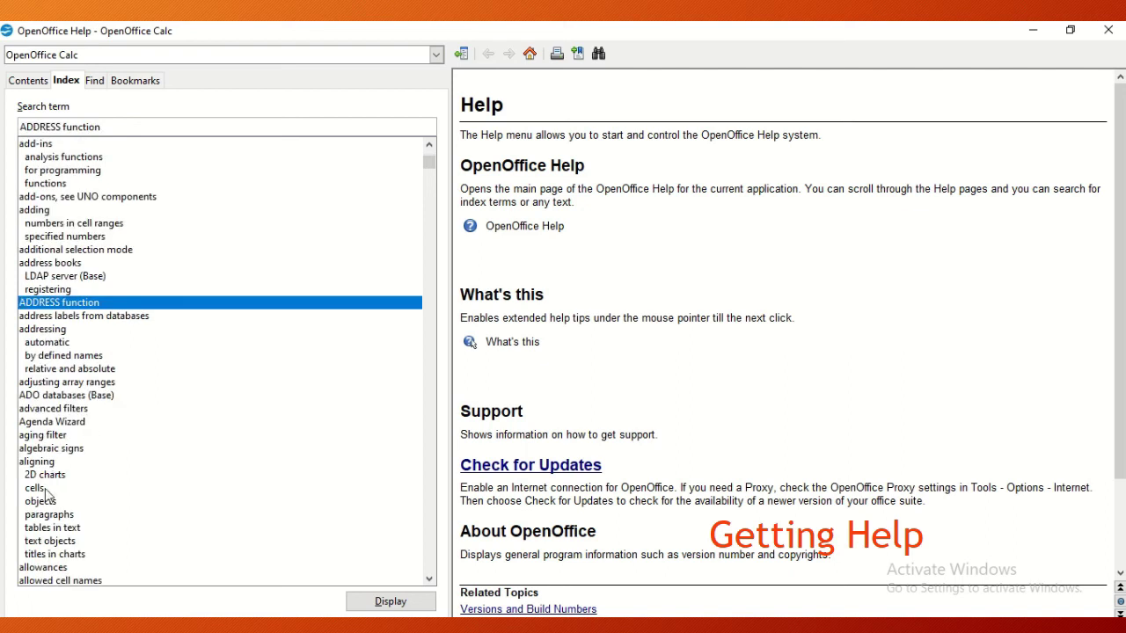
left_click(60, 437)
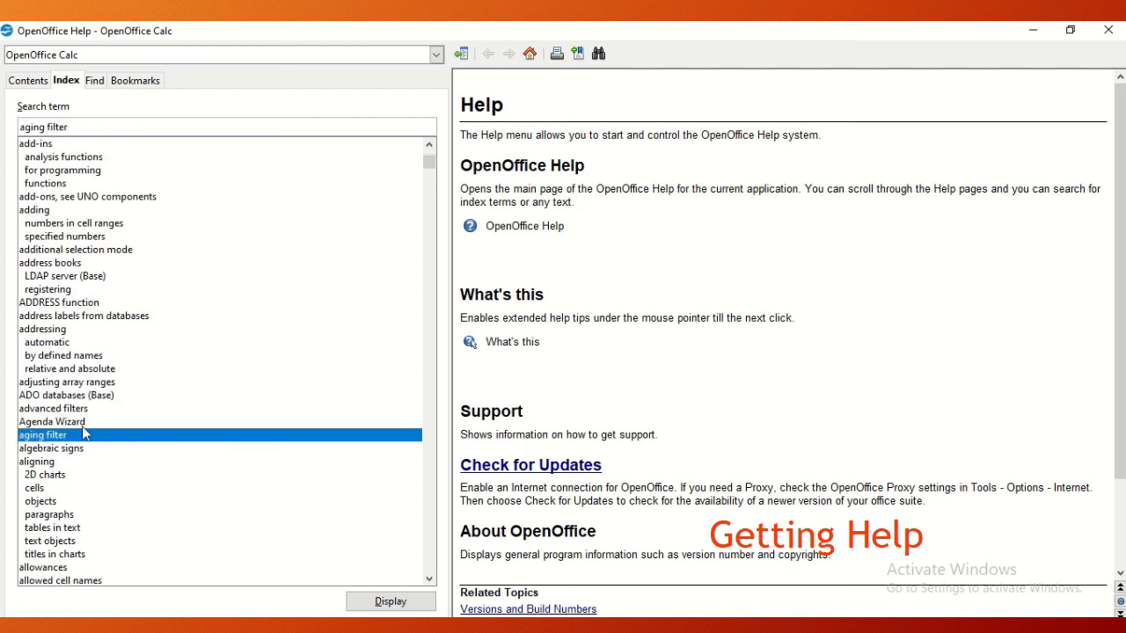
scroll(249, 370, "down", 1)
scroll(250, 371, "down", 3)
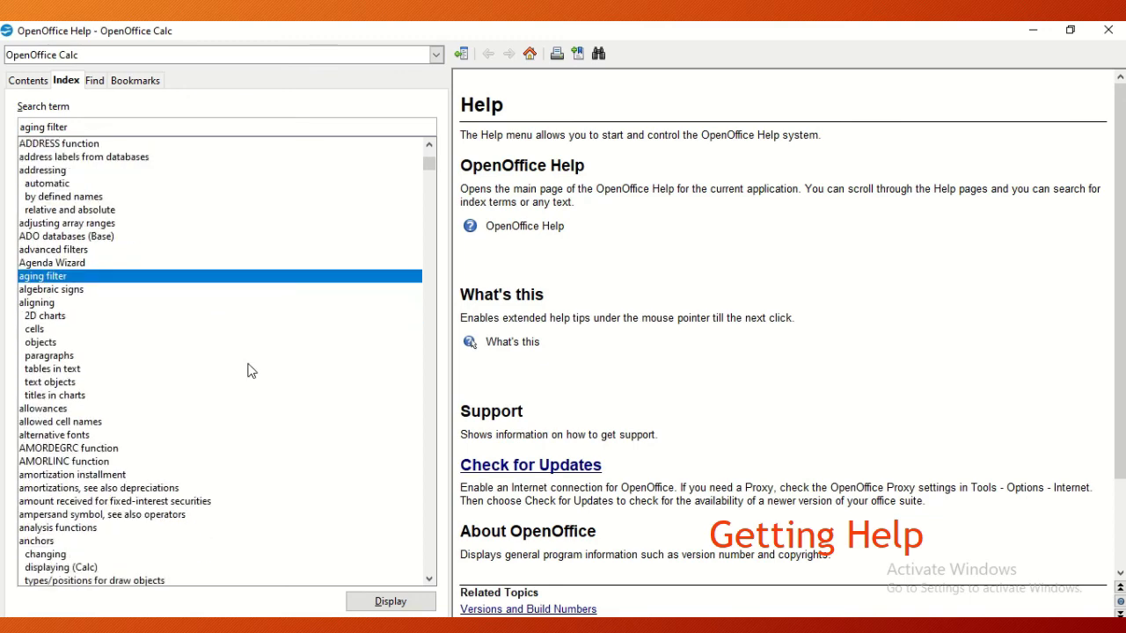
scroll(249, 370, "down", 4)
scroll(250, 370, "down", 1)
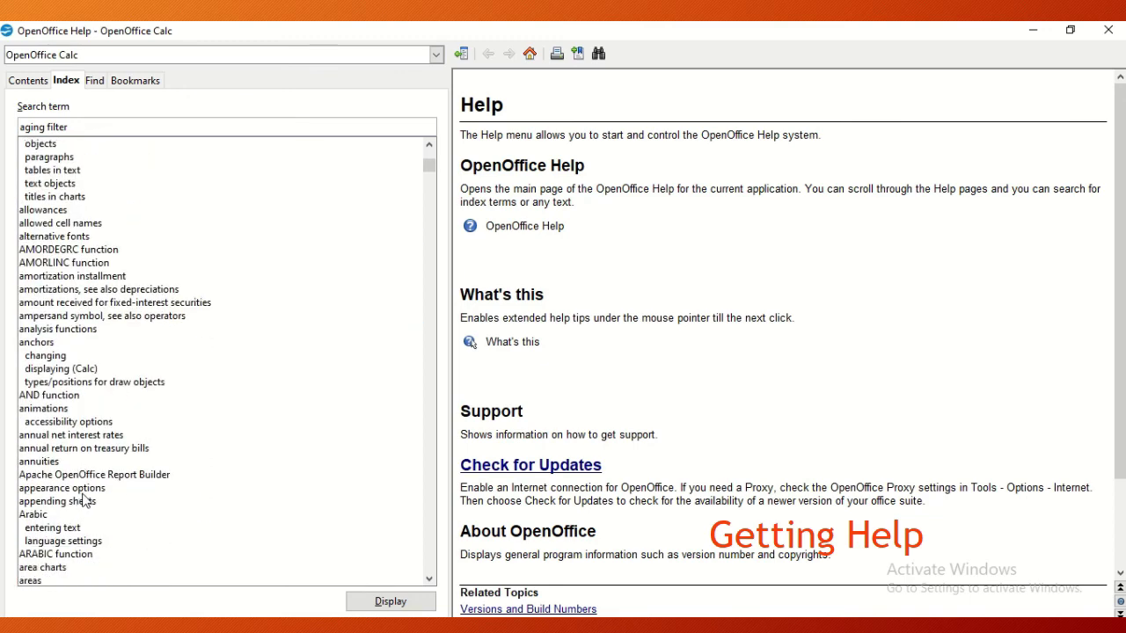
scroll(81, 503, "down", 5)
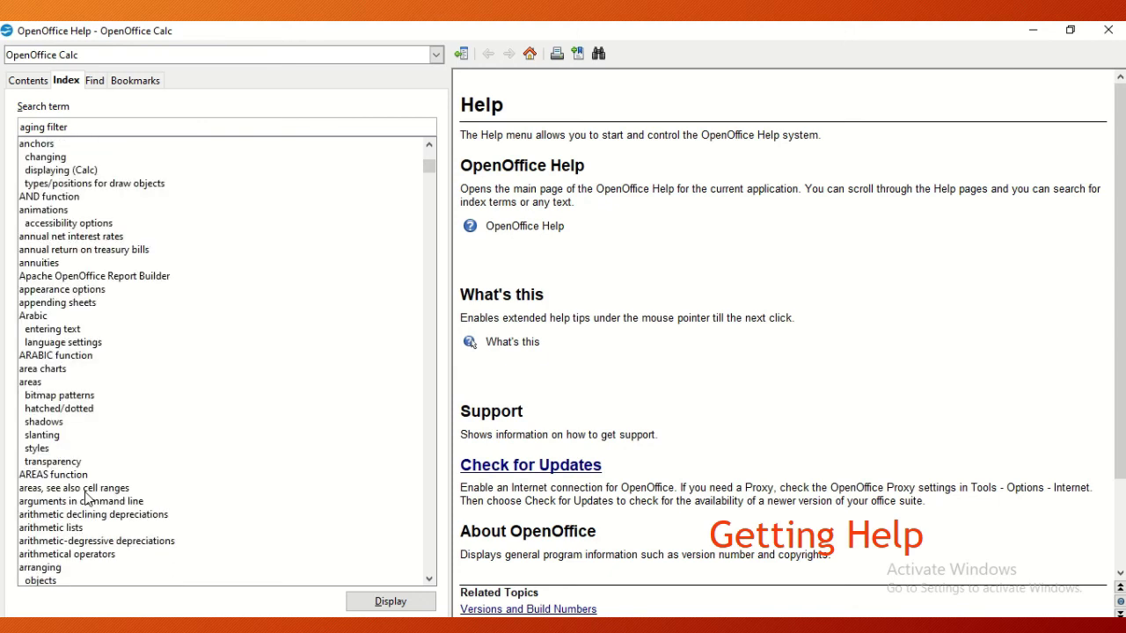
scroll(86, 497, "down", 1)
scroll(86, 493, "down", 1)
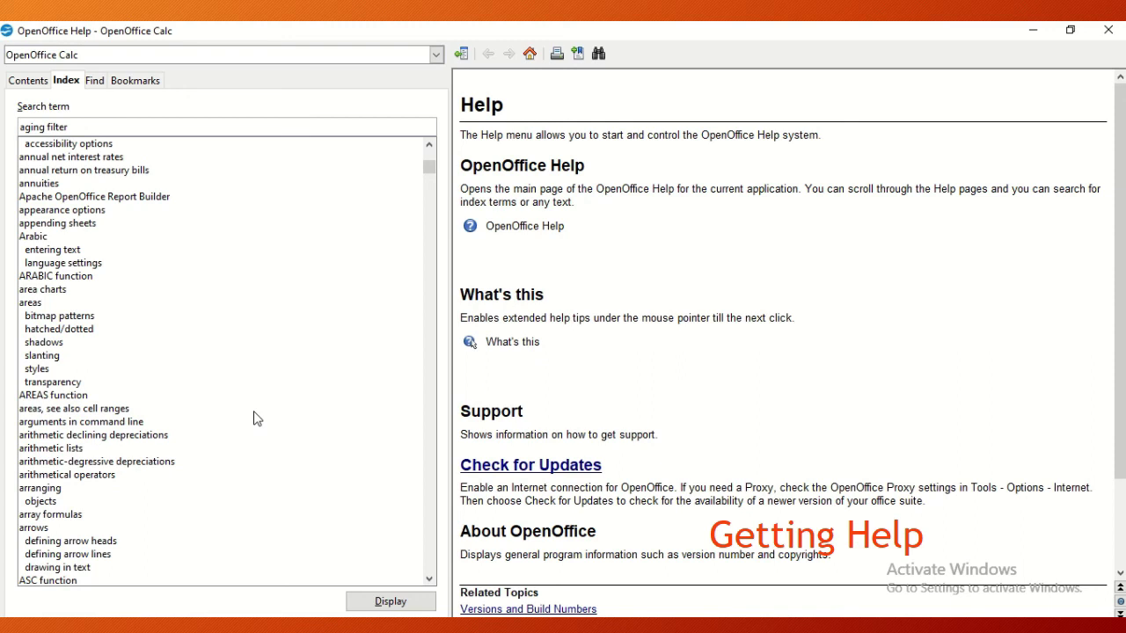
scroll(870, 474, "down", 3)
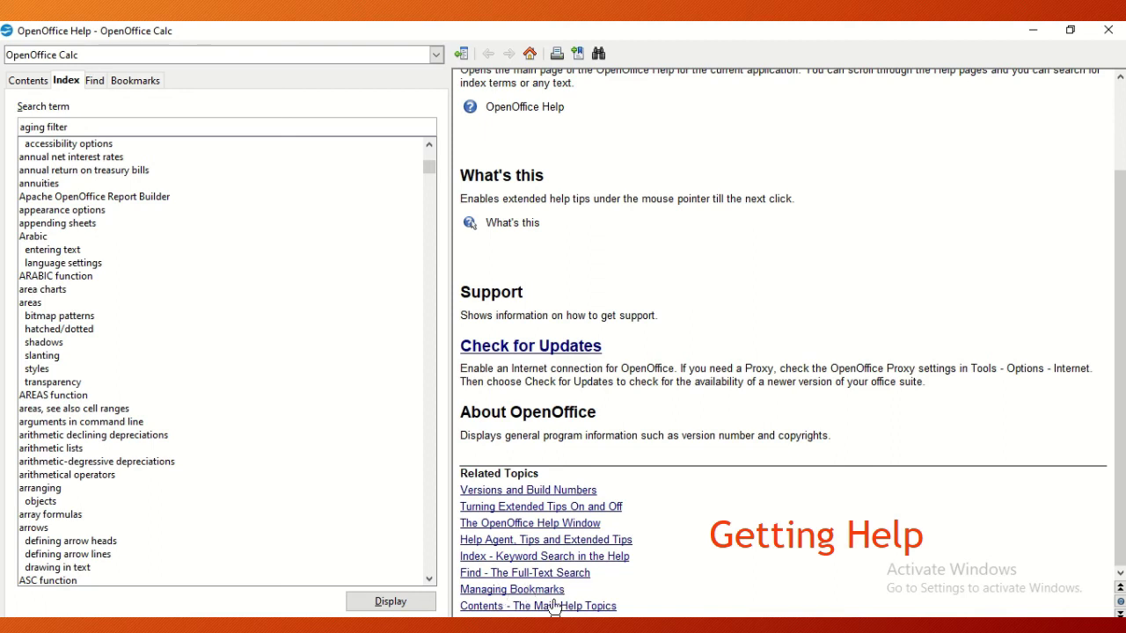
- Open the Index - Keyword Search topic and scroll through the help content
left_click(520, 559)
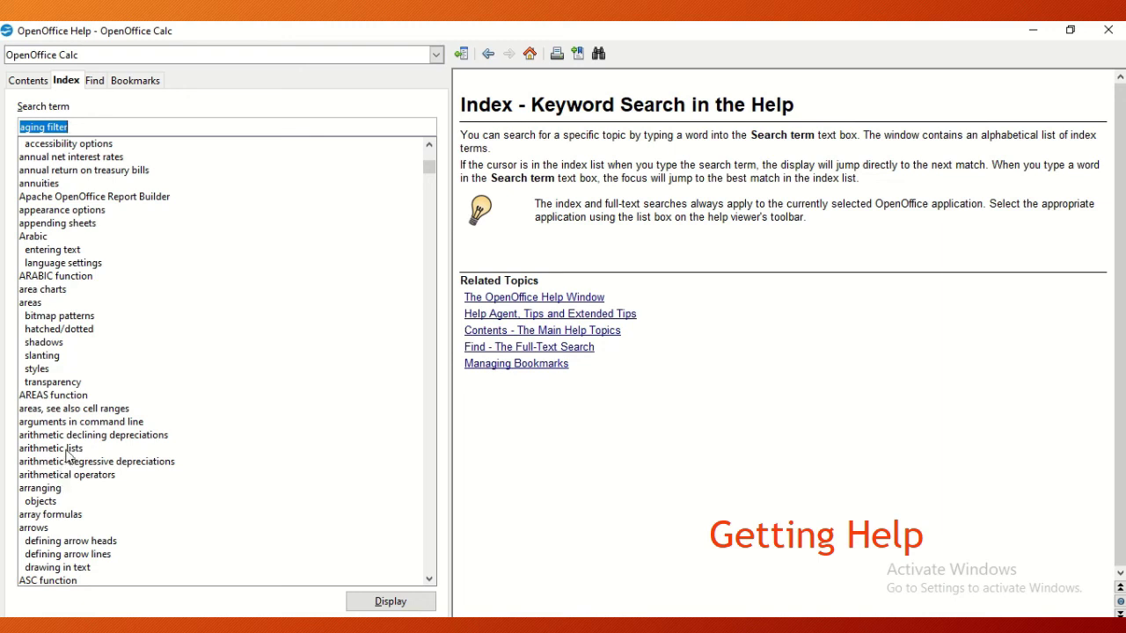
scroll(86, 417, "down", 4)
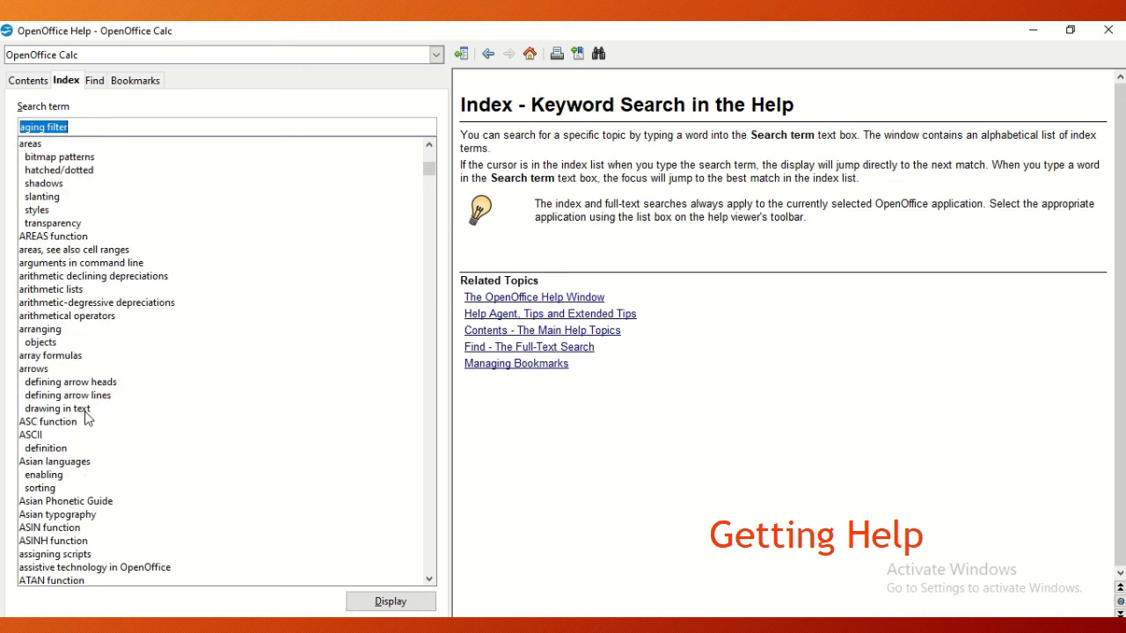
scroll(87, 417, "down", 5)
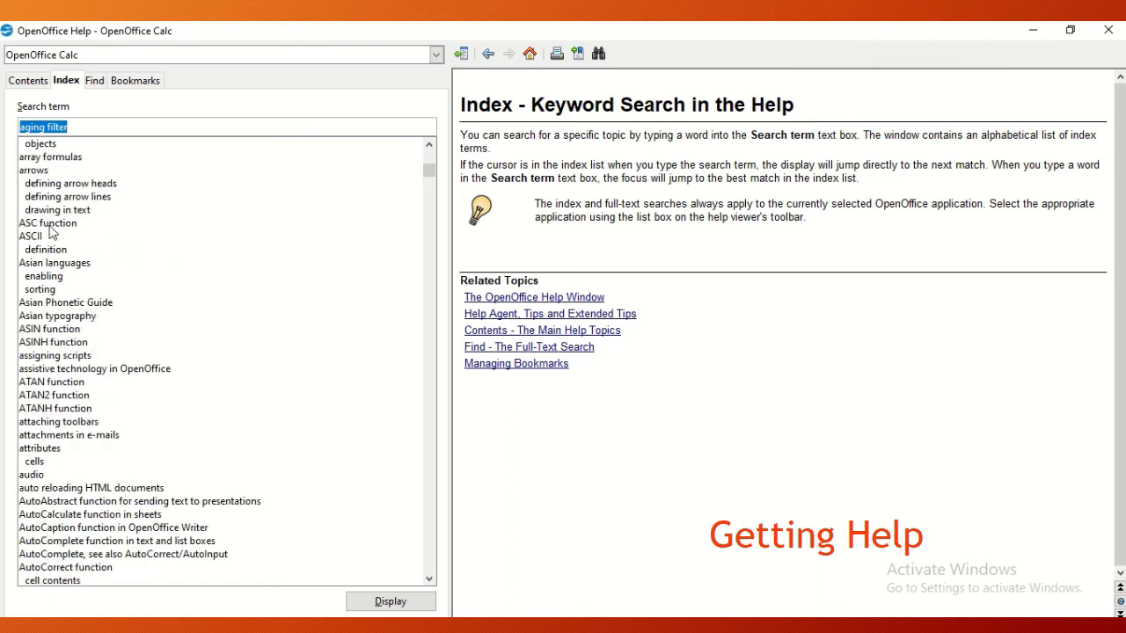
scroll(51, 226, "up", 2)
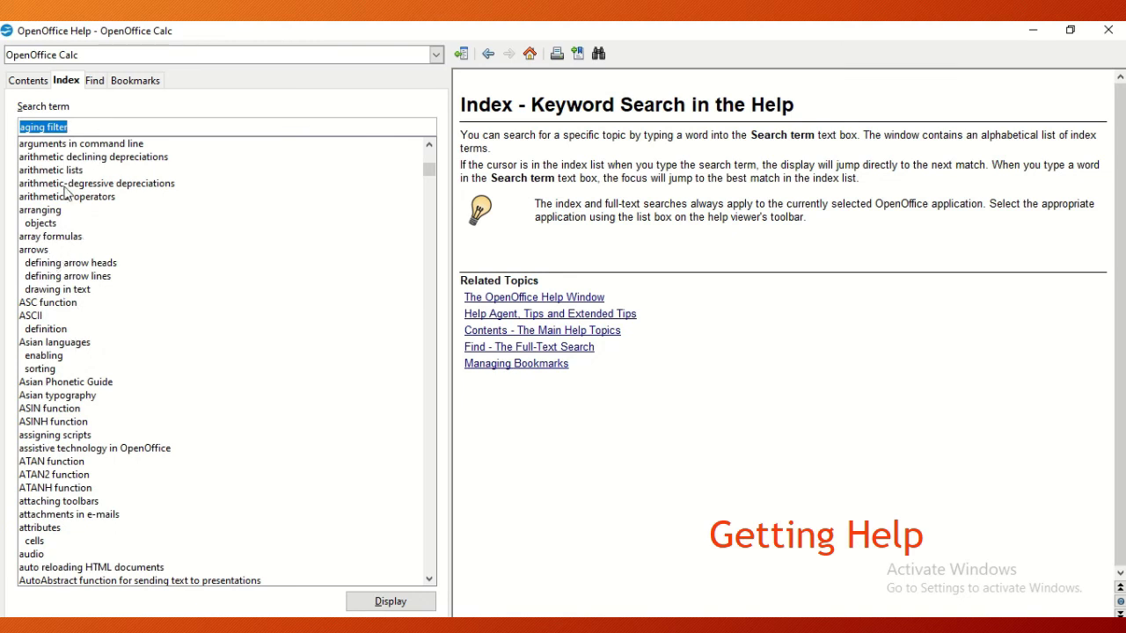
scroll(75, 168, "up", 1)
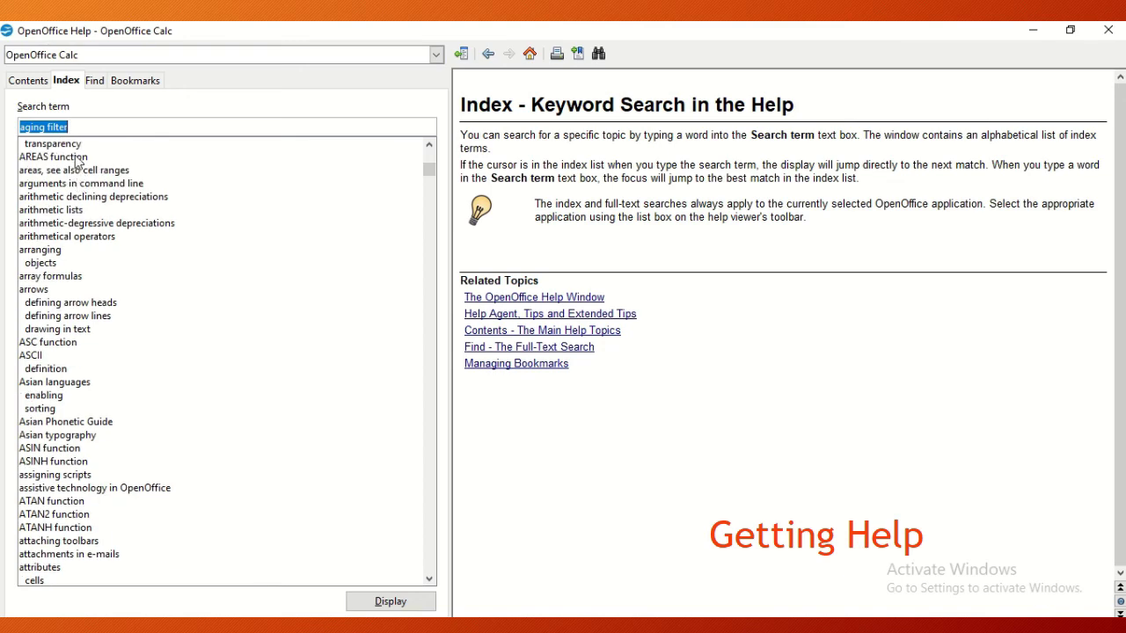
- Display the AREAS function, areas, depreciation and arithmetical operators topics from the index
left_click(78, 159)
double_click(78, 160)
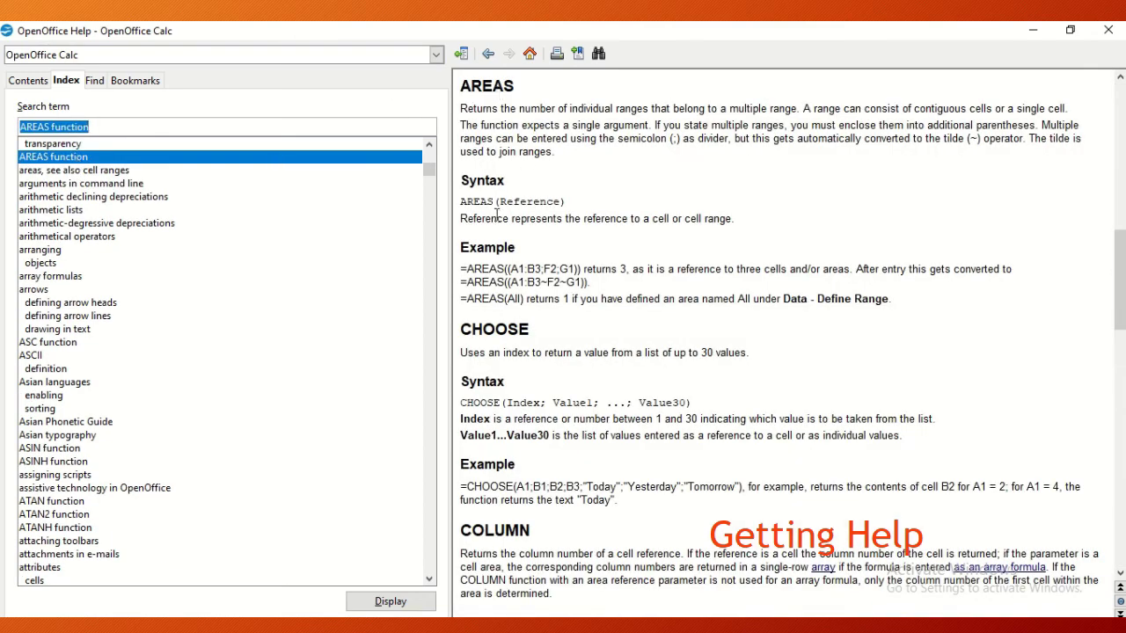
double_click(104, 171)
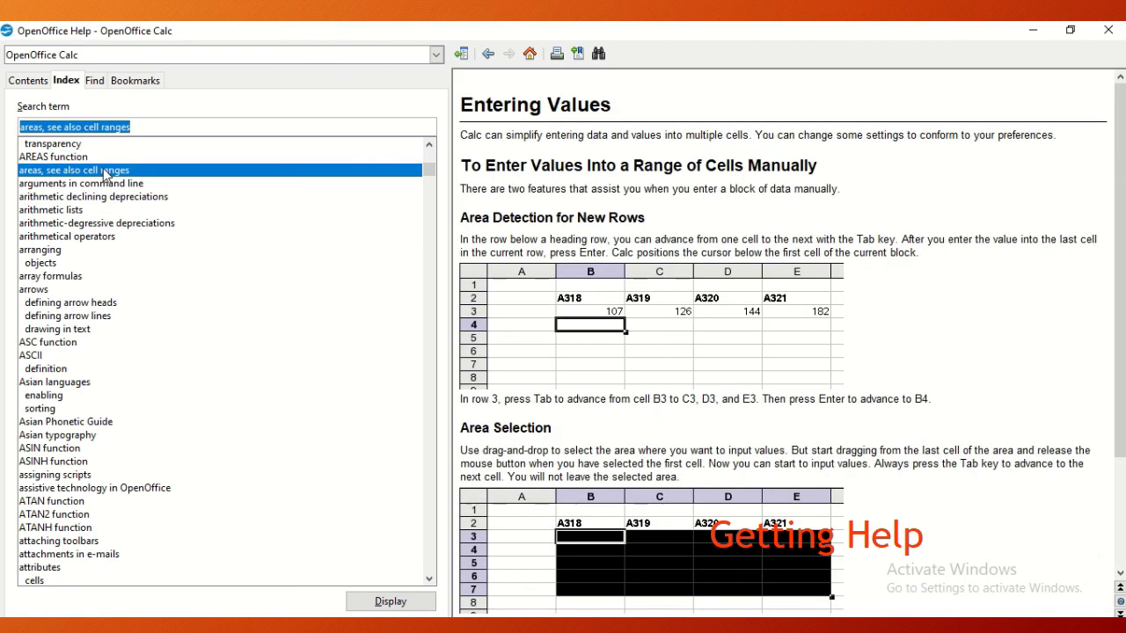
double_click(54, 224)
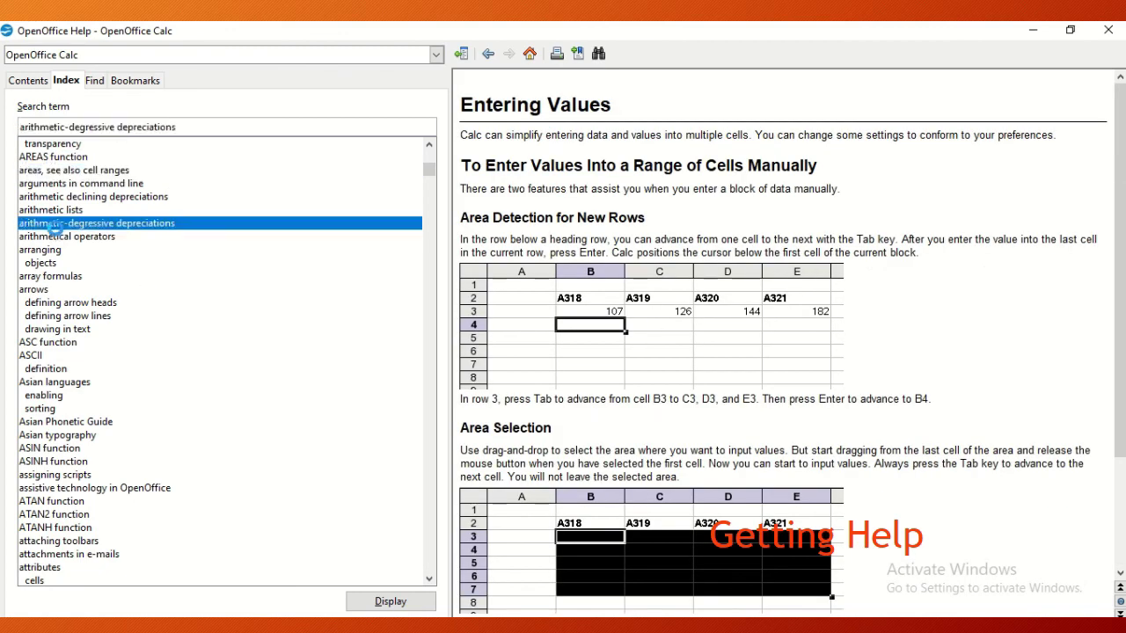
double_click(58, 236)
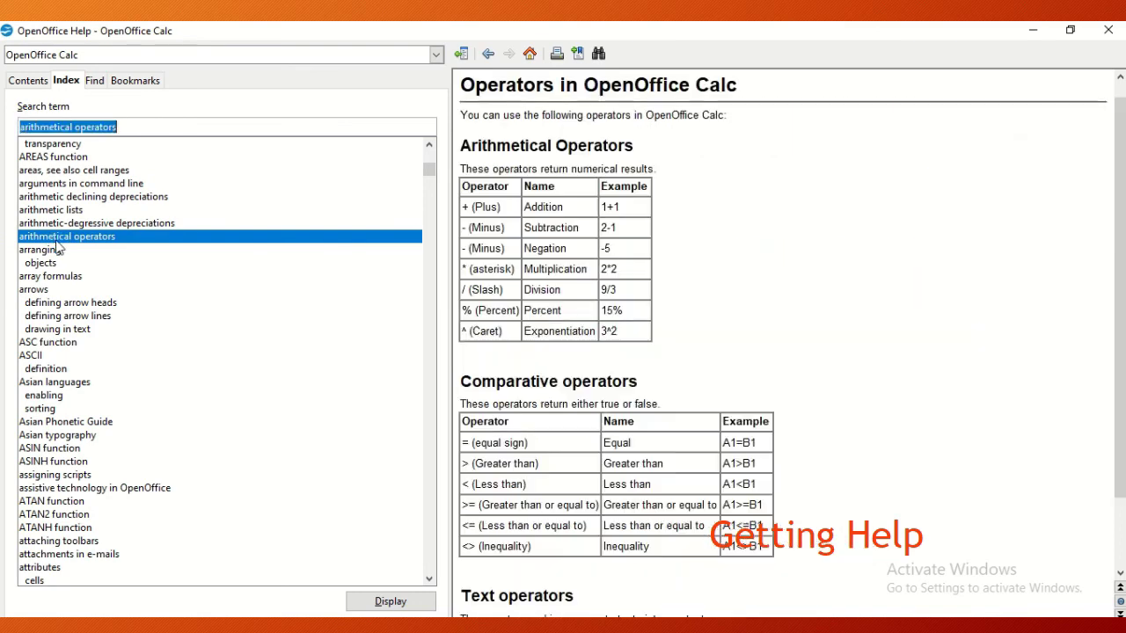